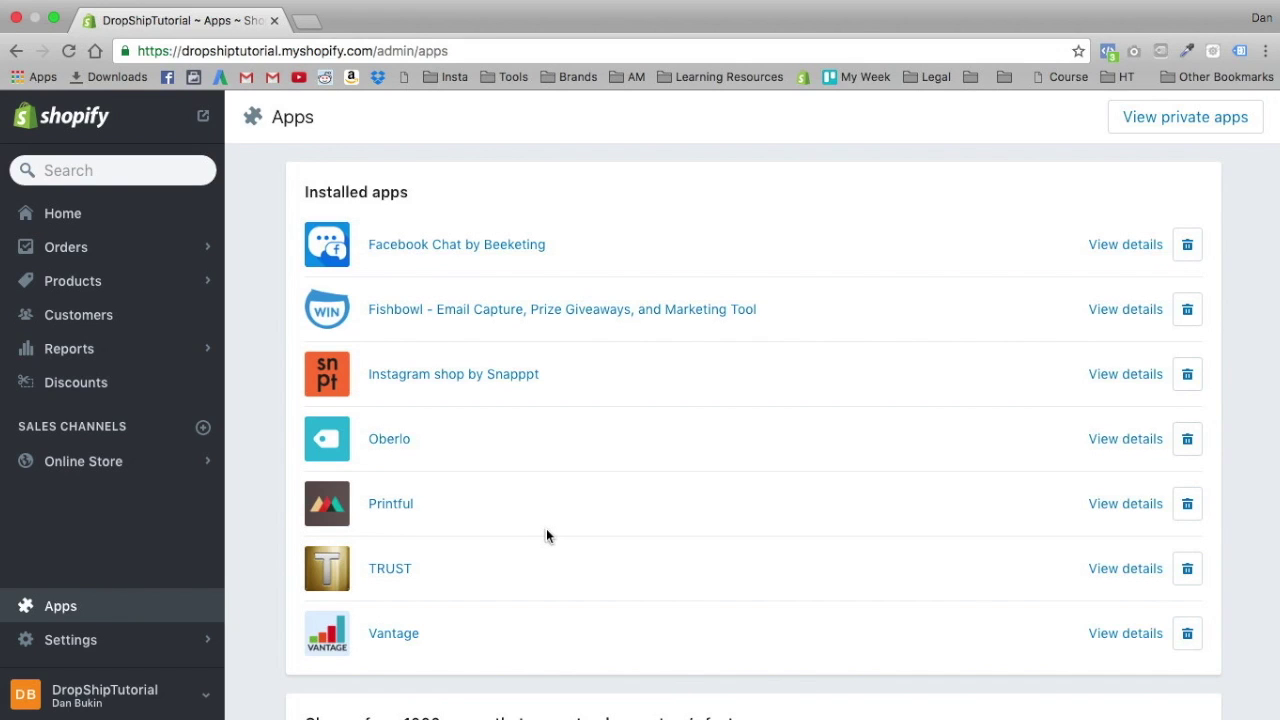
Step: Open the Printful app and create a new Printful account connected to the Shopify store
left_click(392, 504)
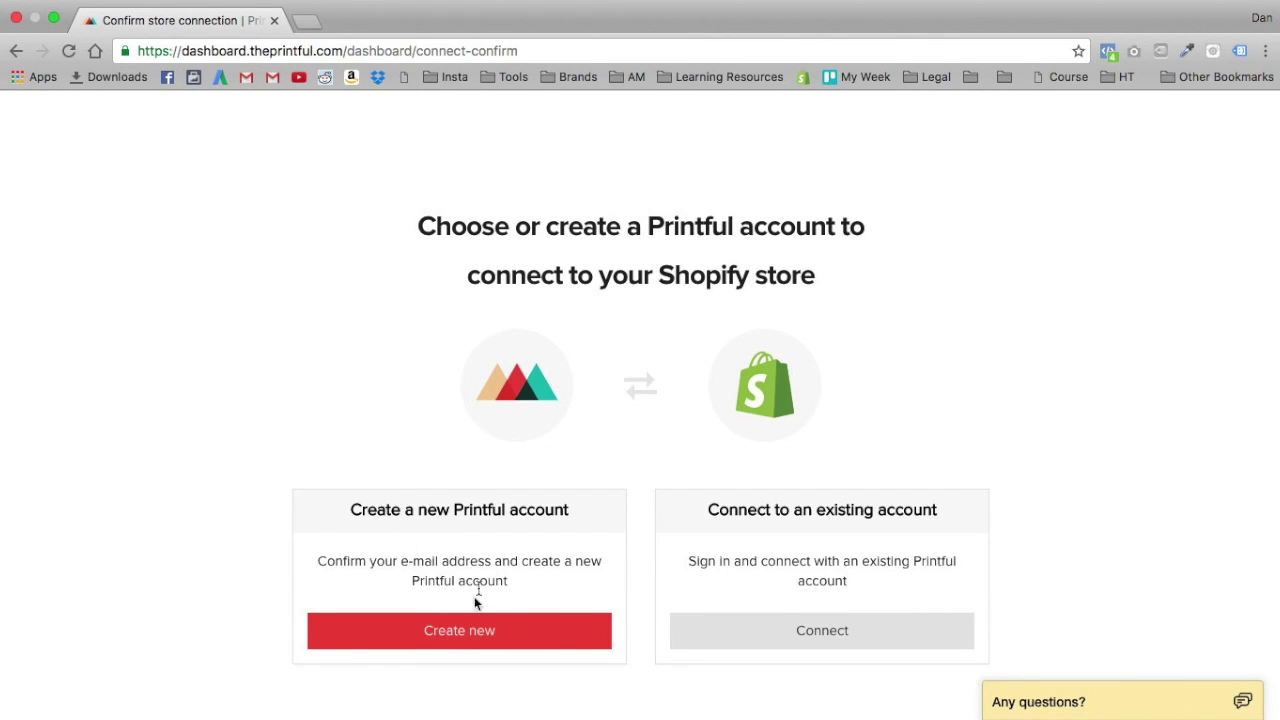
left_click(487, 623)
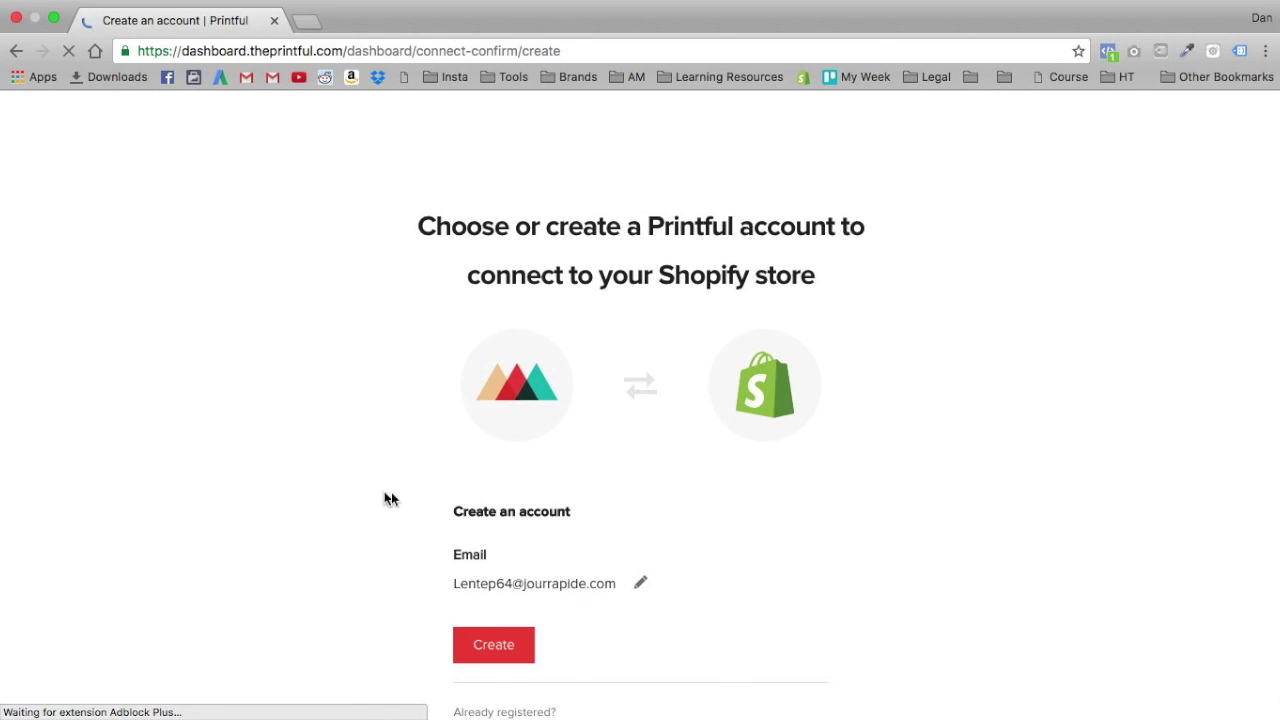
left_click(483, 647)
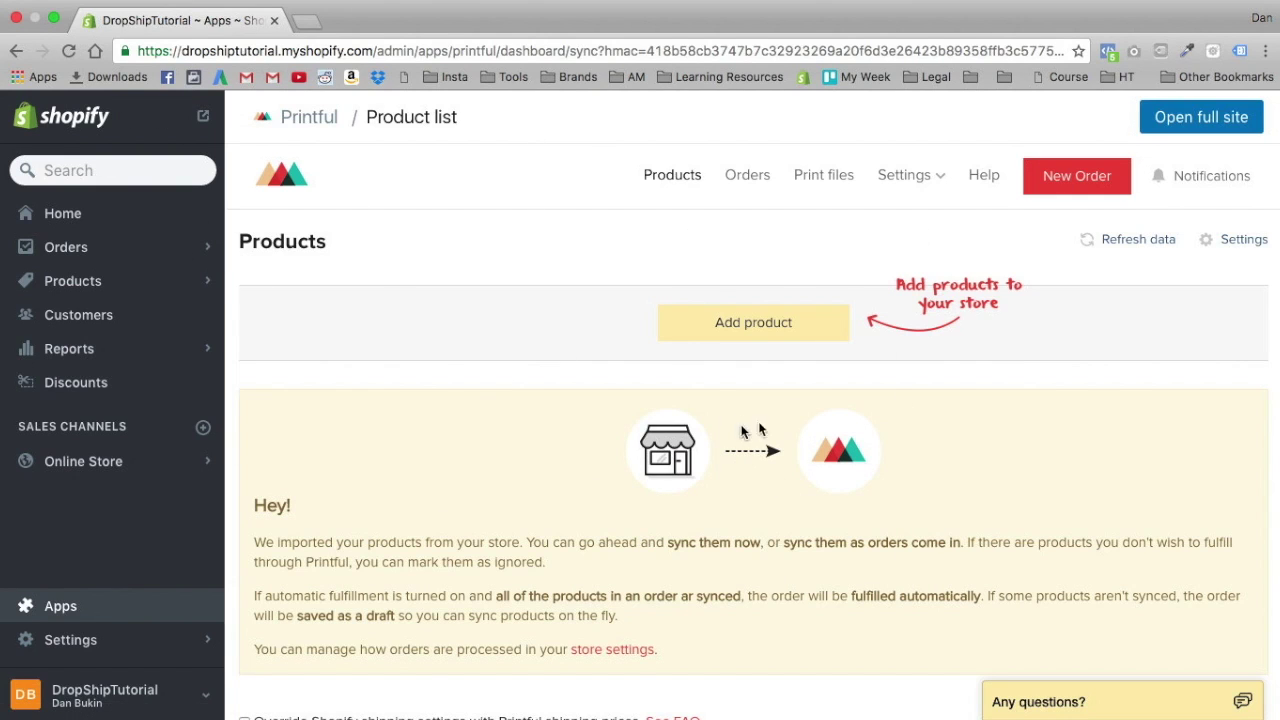
Step: Start adding a Printful product and go to the Unisex / Men T-shirts under Clothing / Apparel
left_click(737, 326)
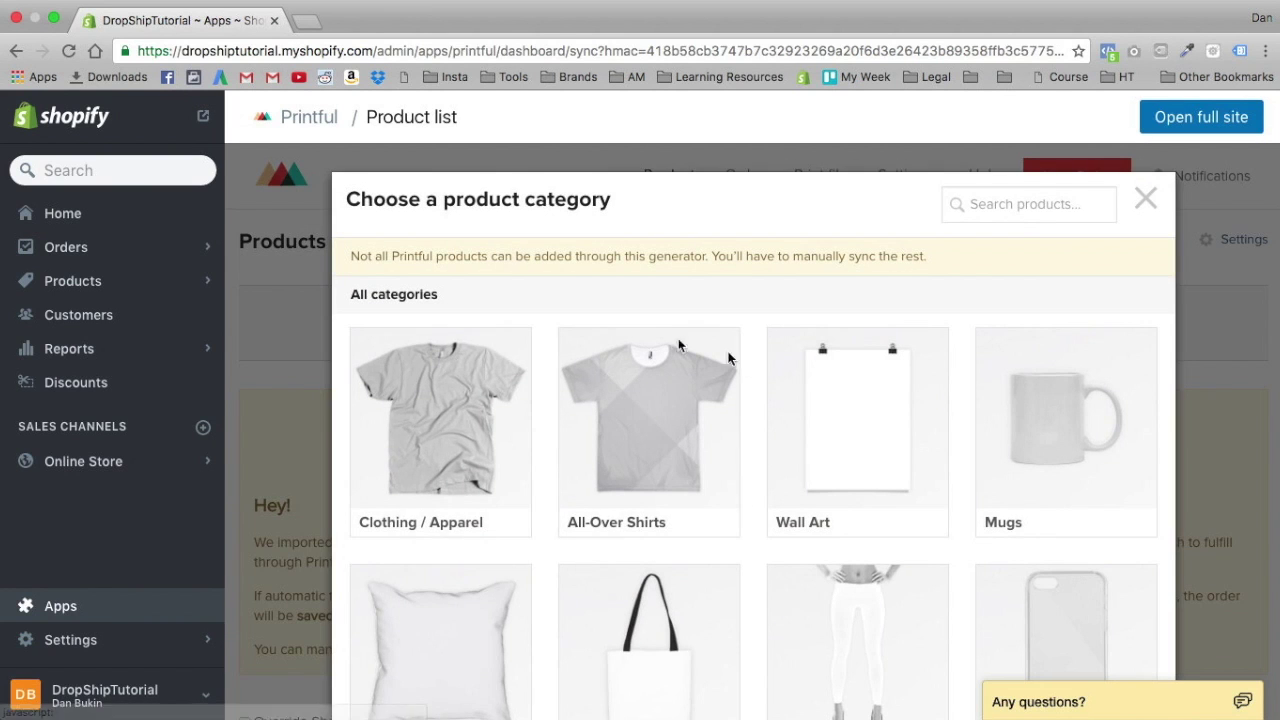
scroll(362, 335, "down", 2)
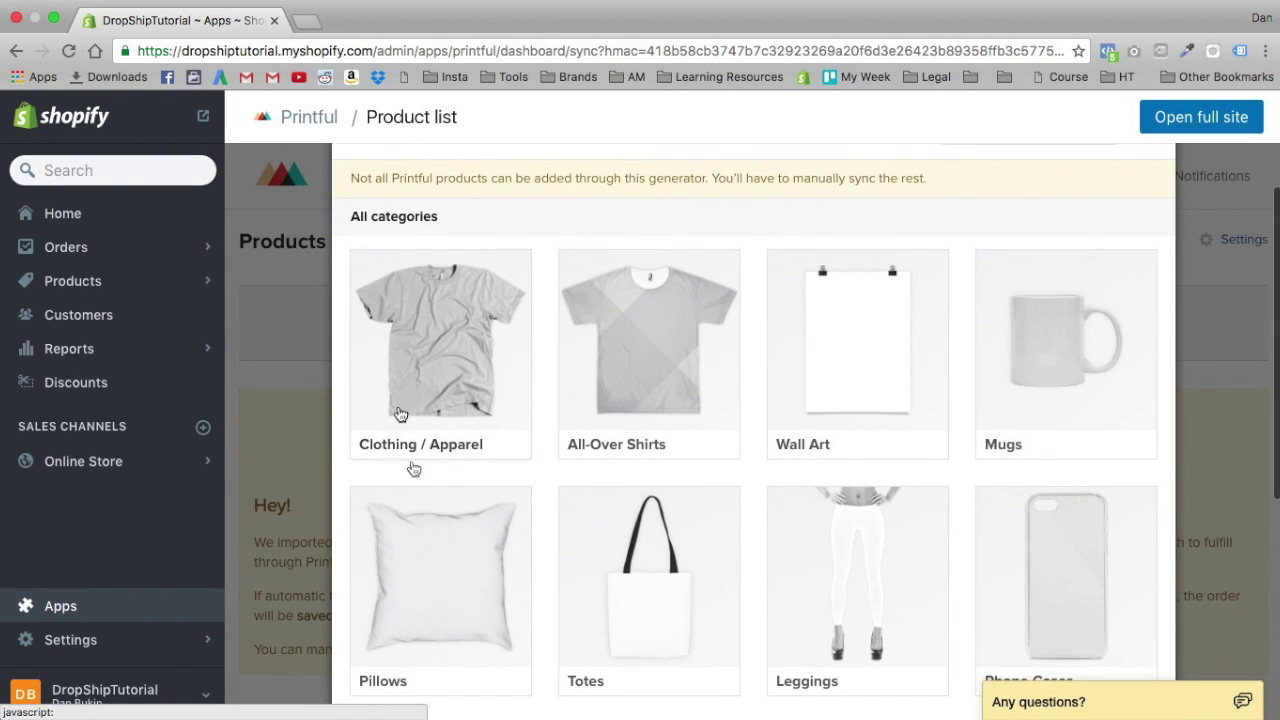
scroll(604, 498, "down", 2)
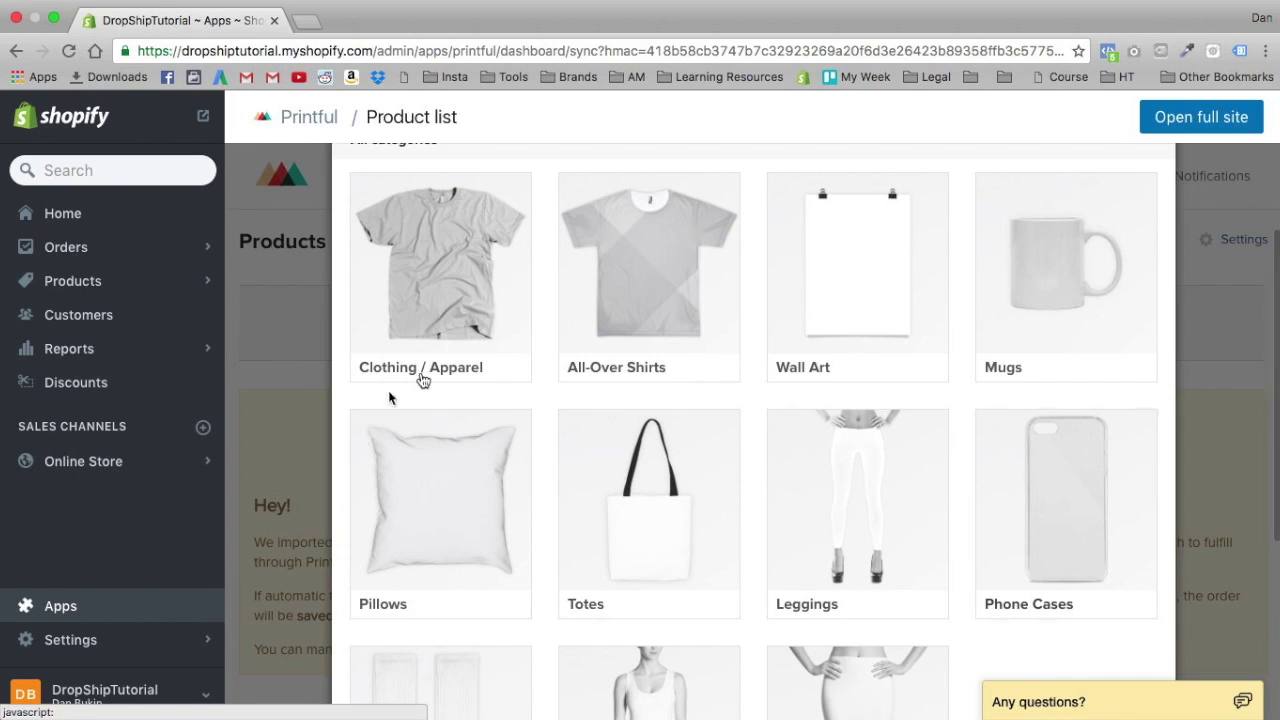
scroll(650, 420, "up", 3)
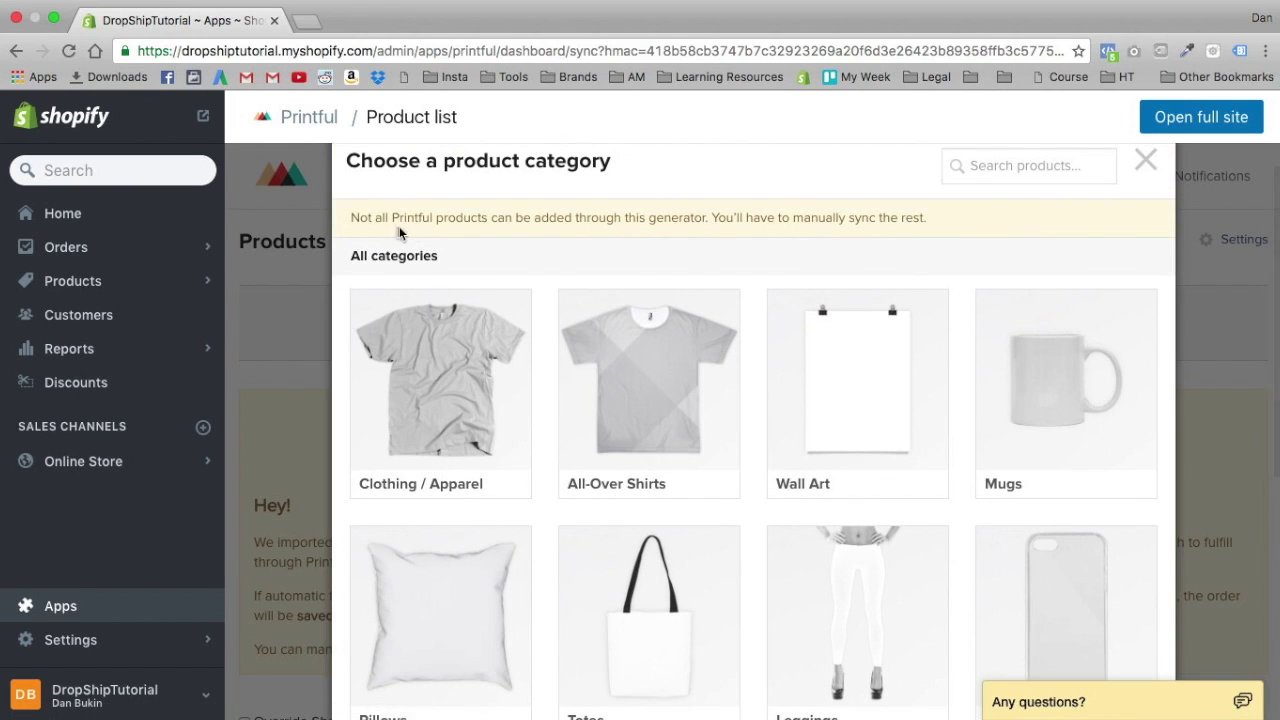
scroll(778, 301, "down", 7)
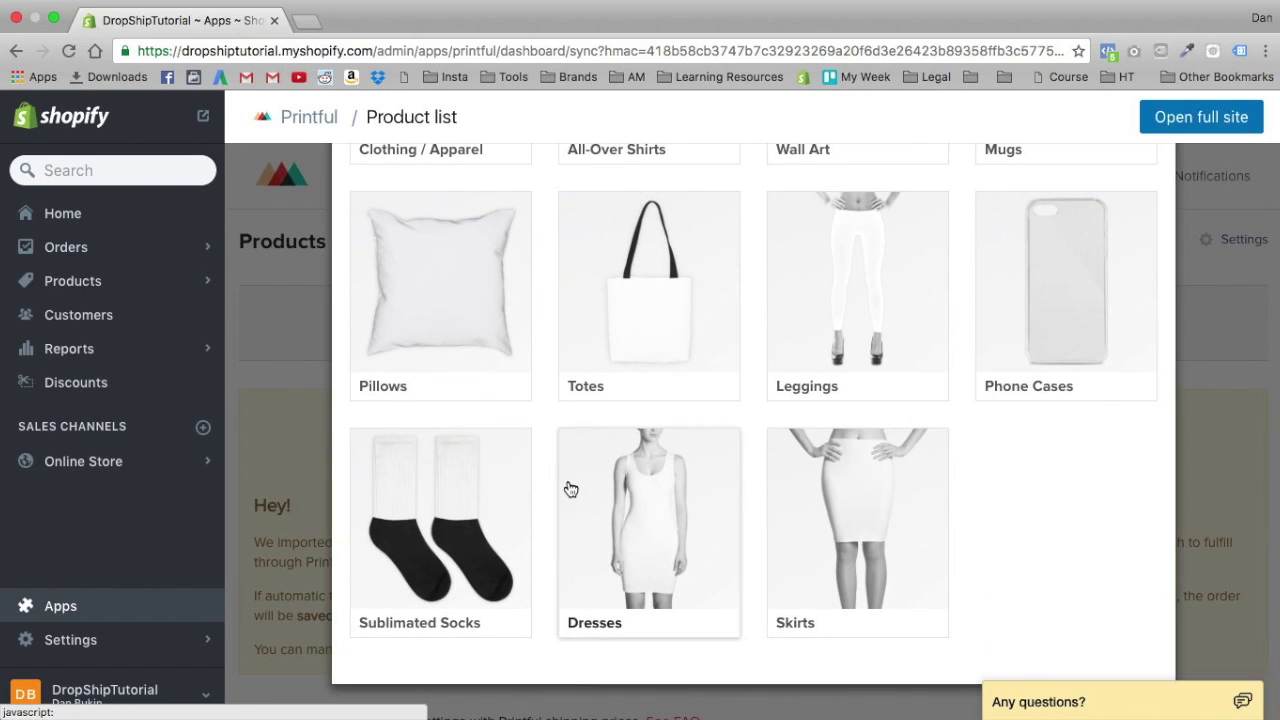
scroll(569, 486, "up", 5)
left_click(438, 300)
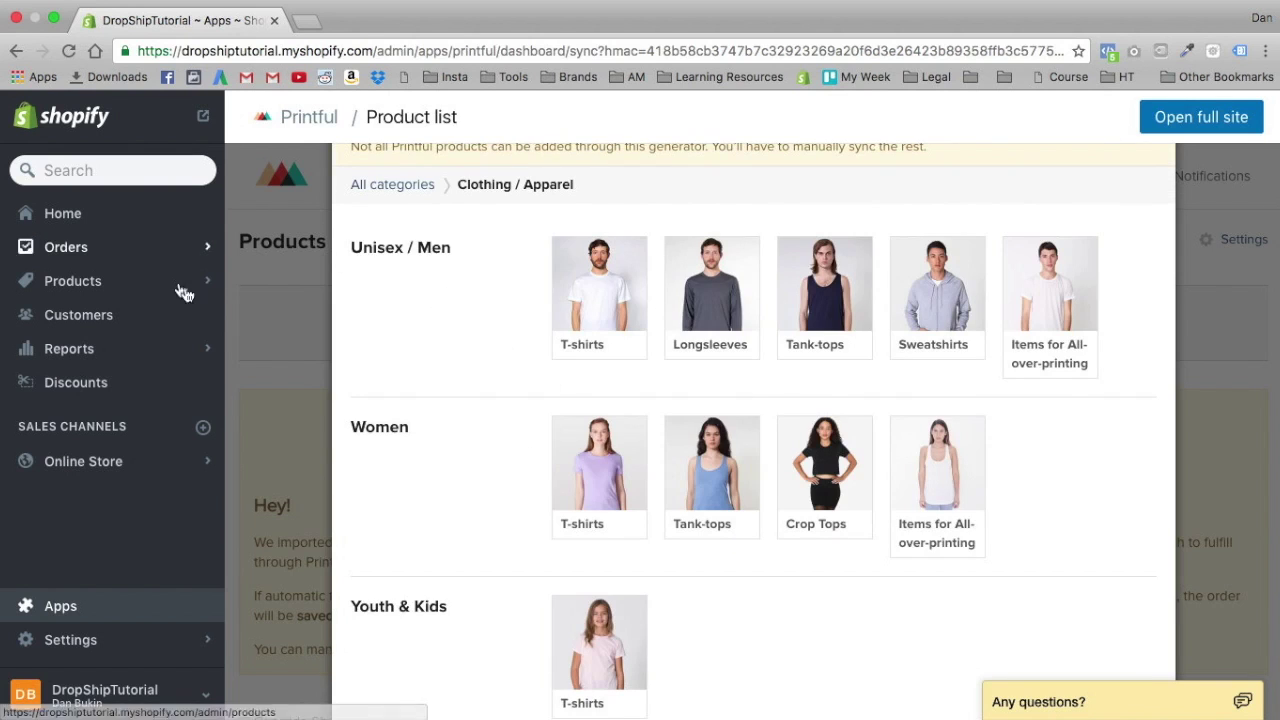
left_click(611, 283)
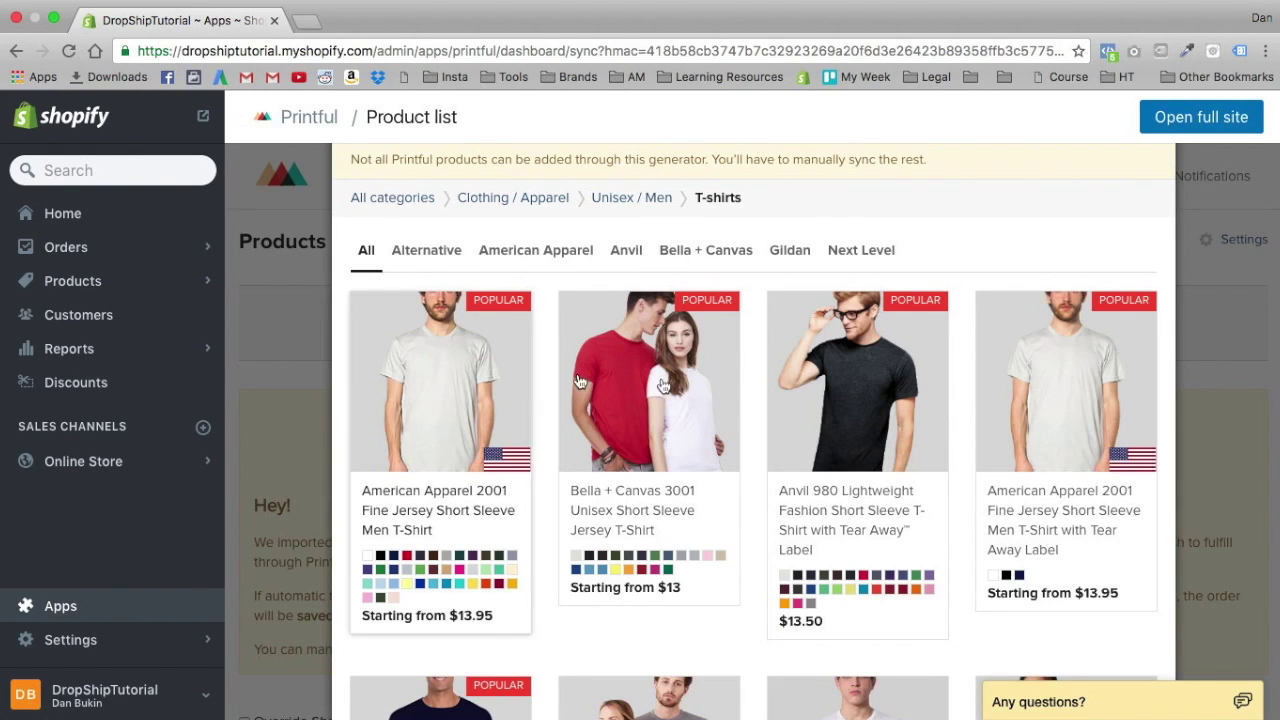
Step: Examine the available men's T-shirts by brand, from Next Level and Gildan through Alternative and American Apparel
scroll(623, 490, "down", 4)
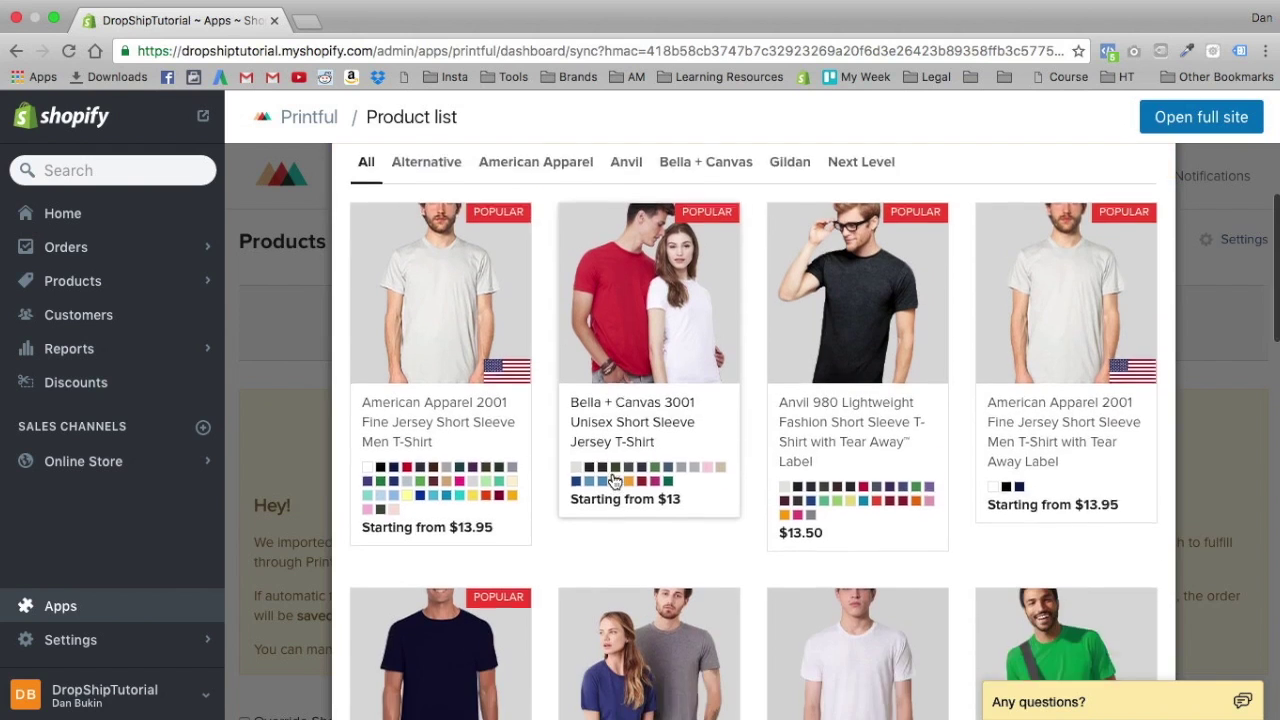
scroll(630, 400, "up", 5)
left_click(864, 323)
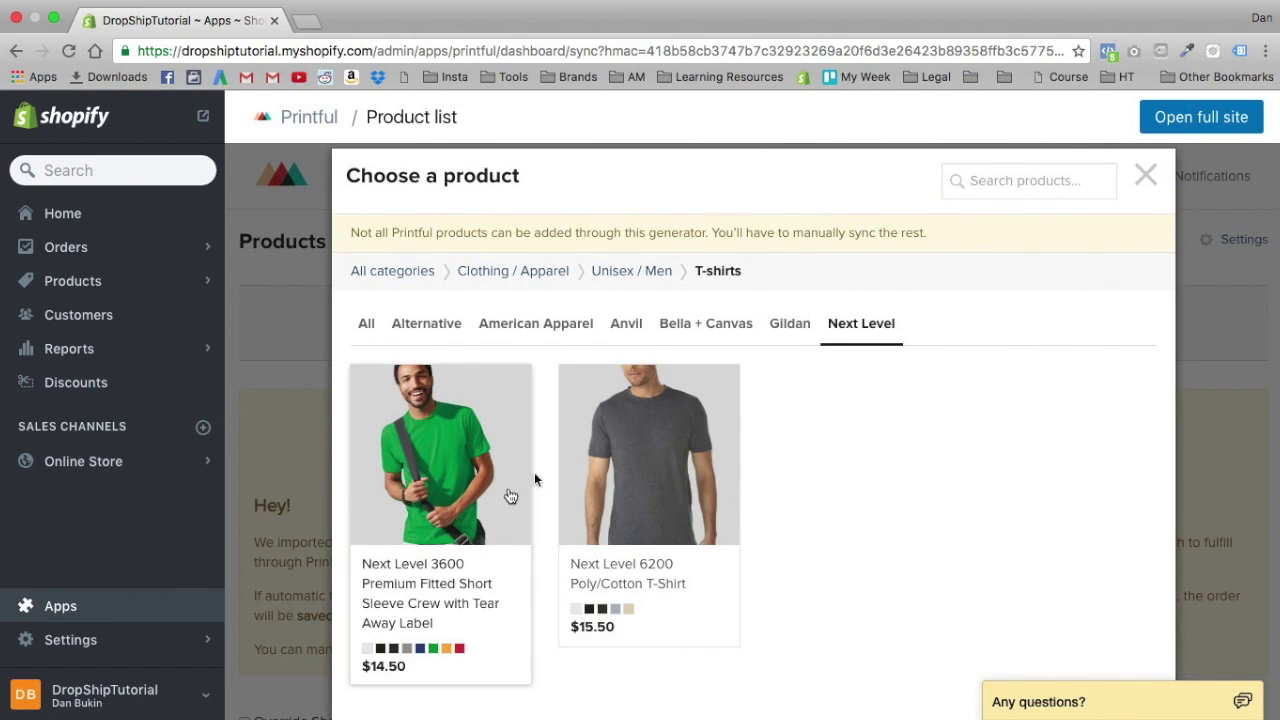
left_click(789, 323)
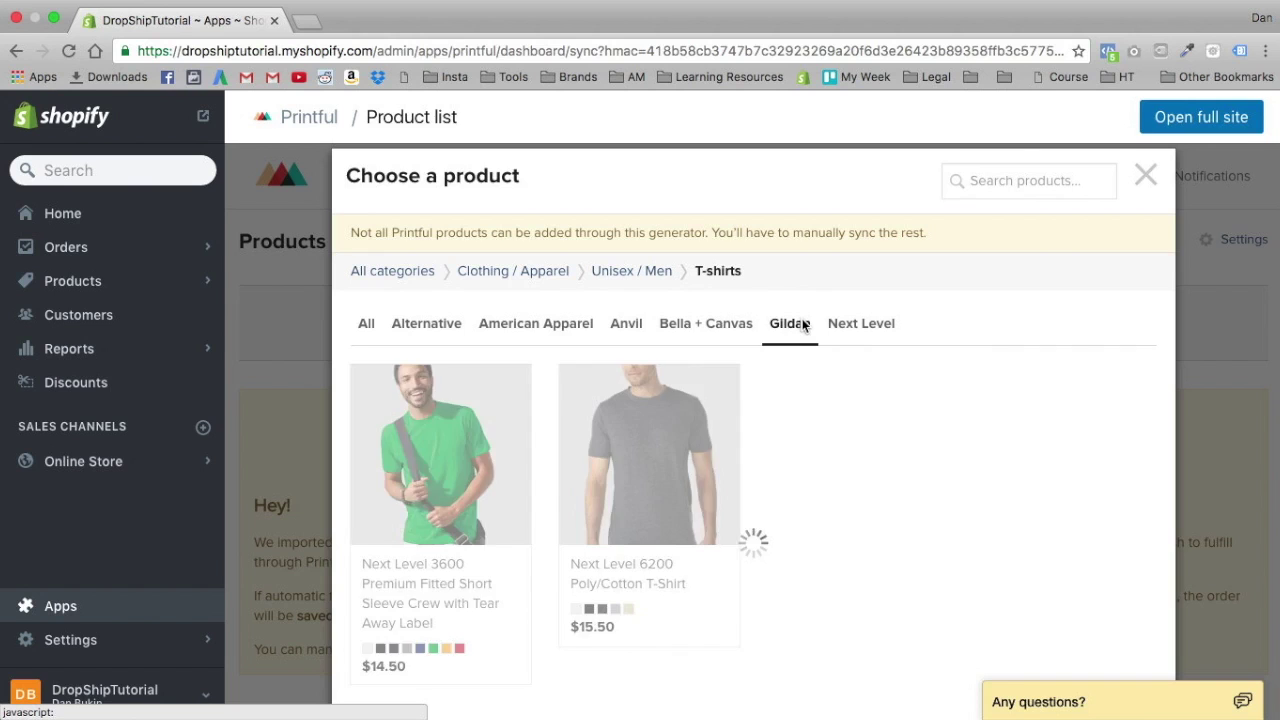
left_click(711, 323)
left_click(626, 326)
scroll(676, 505, "down", 2)
left_click(533, 251)
left_click(402, 248)
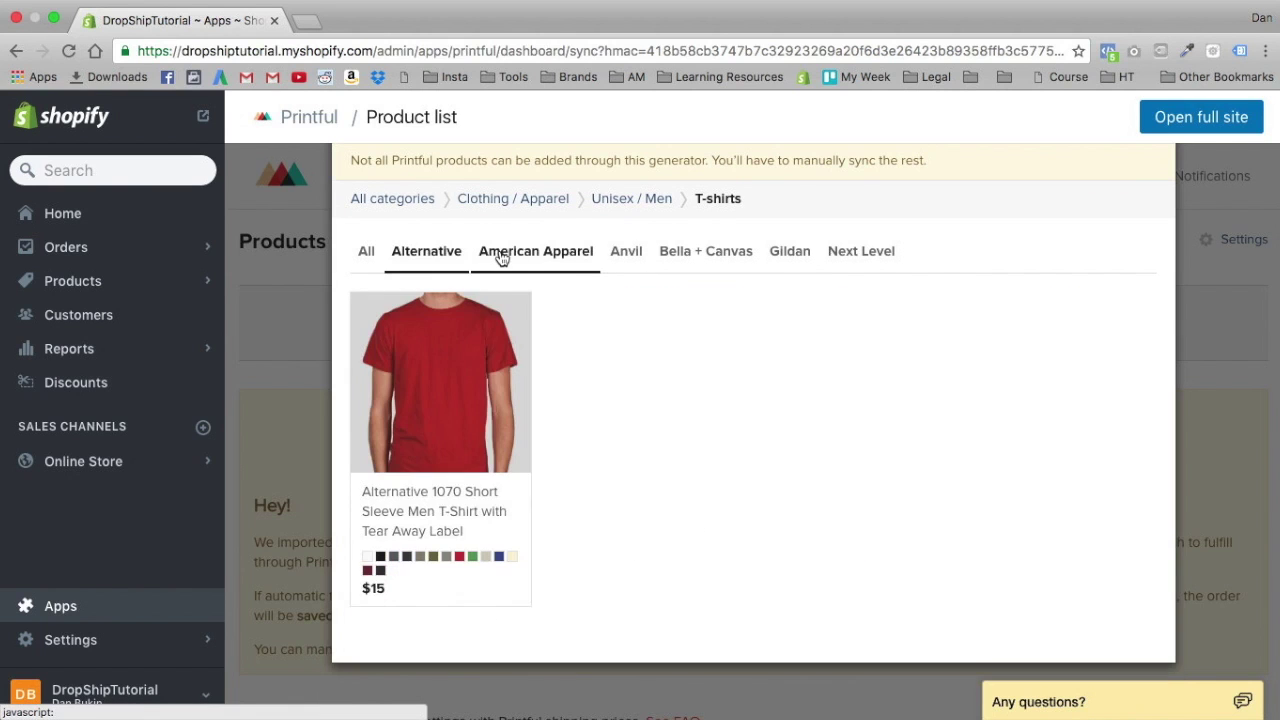
left_click(543, 251)
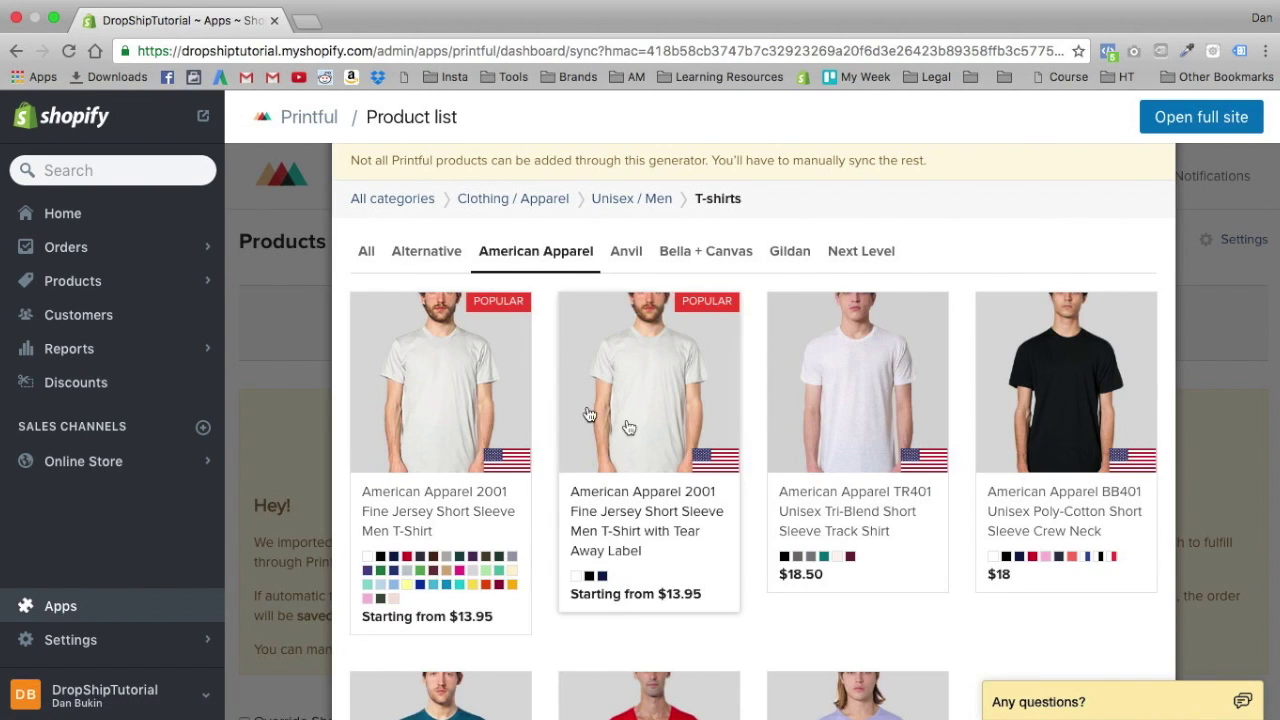
scroll(646, 434, "down", 5)
scroll(642, 424, "up", 5)
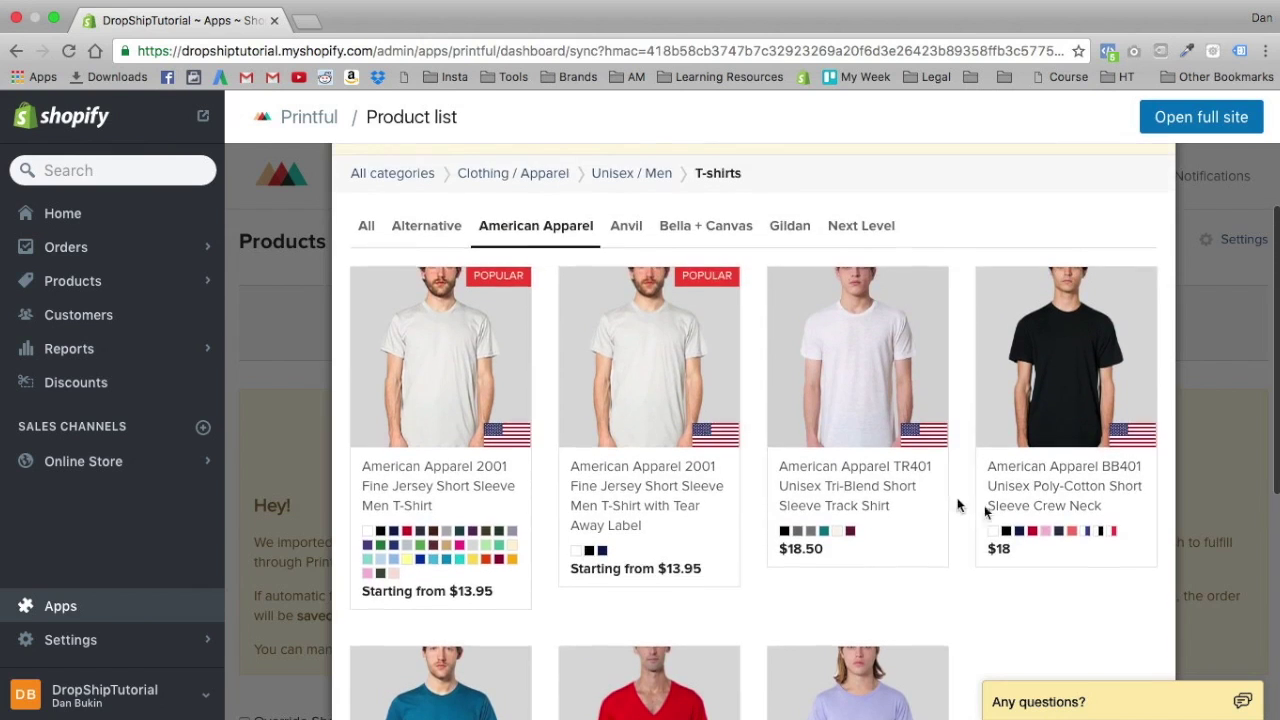
Step: Show all T-shirt brands again and choose the American Apparel 2001 Fine Jersey Short Sleeve Men T-Shirt
left_click(364, 242)
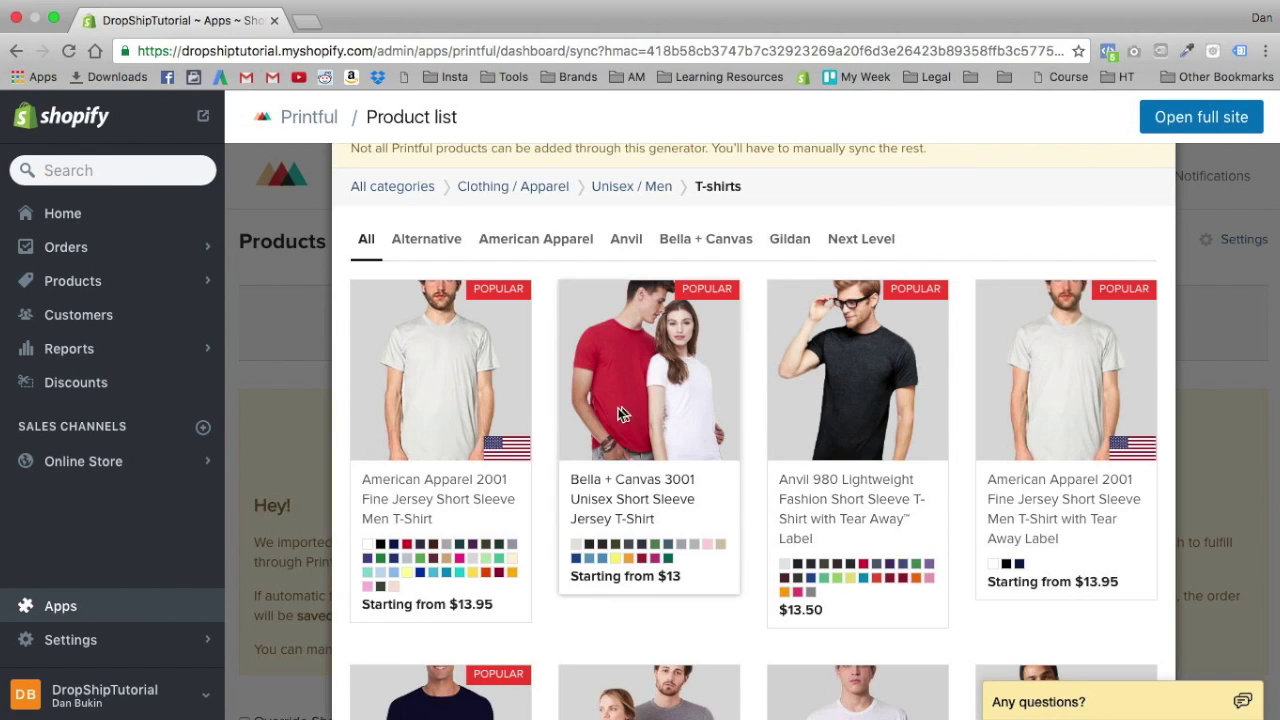
left_click(495, 396)
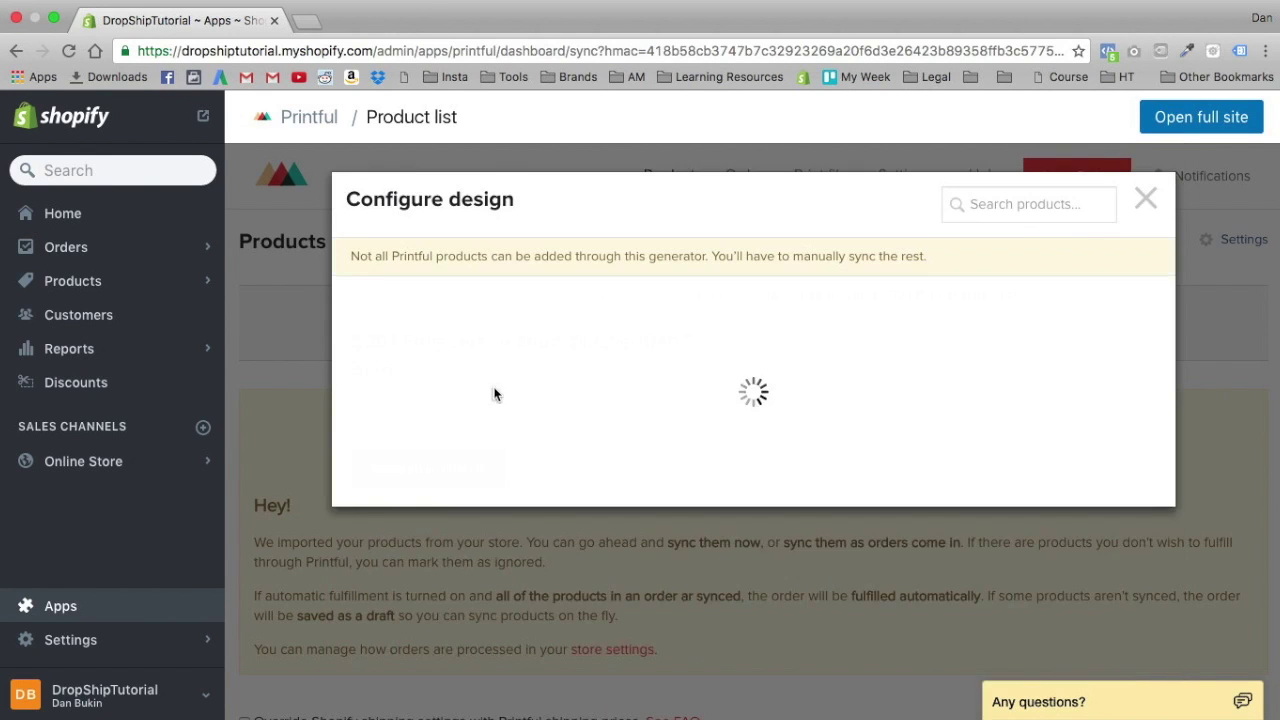
Step: Start a file upload for the shirt's front print and agree to the intellectual property conditions
scroll(646, 353, "down", 3)
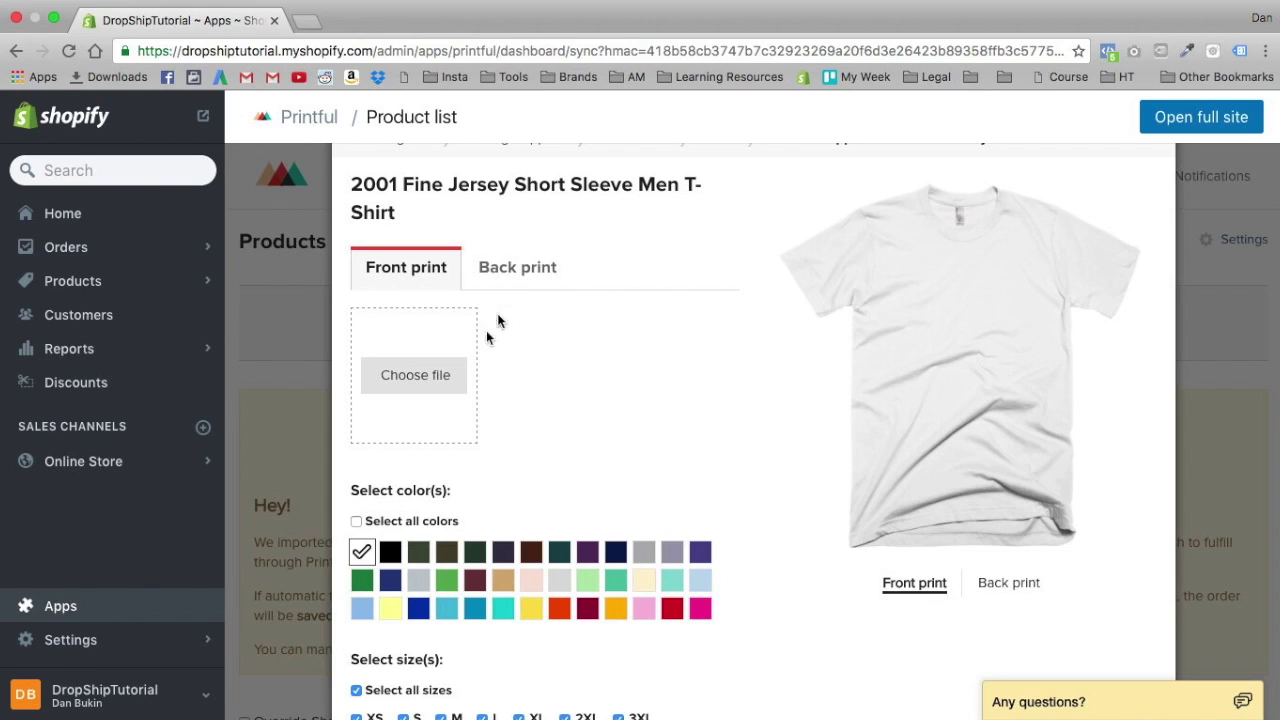
left_click(443, 368)
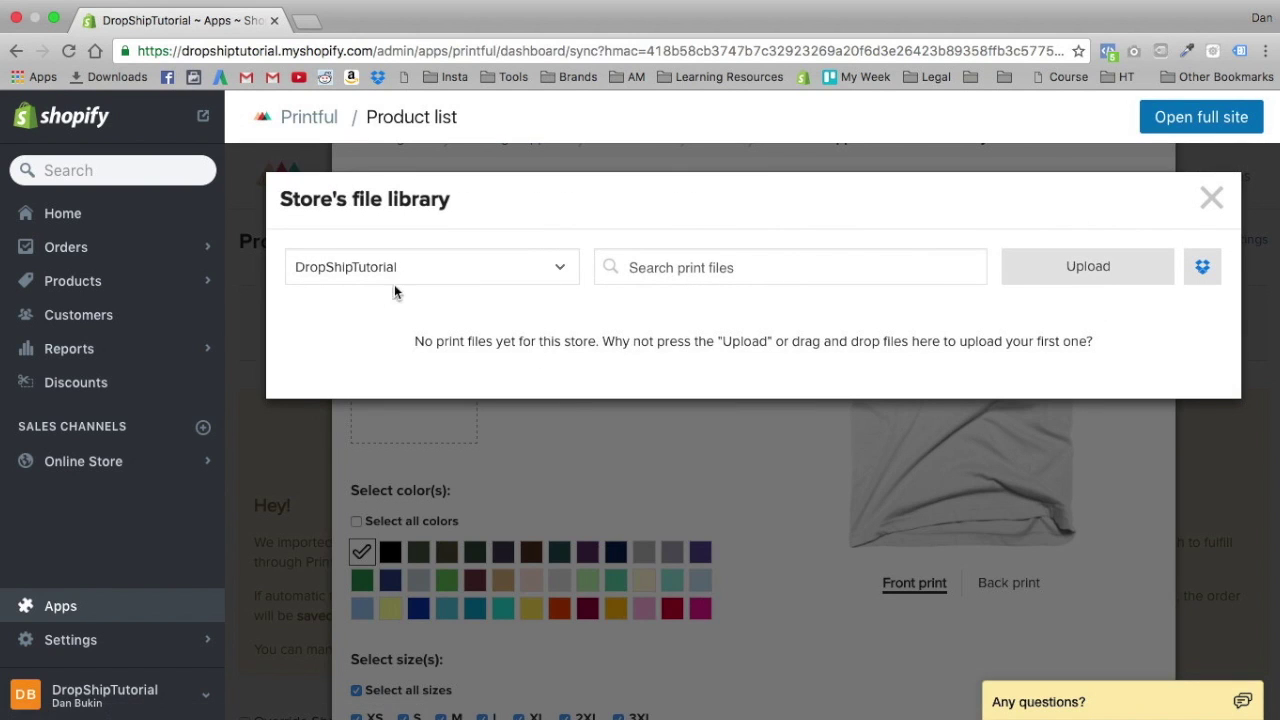
left_click(1060, 266)
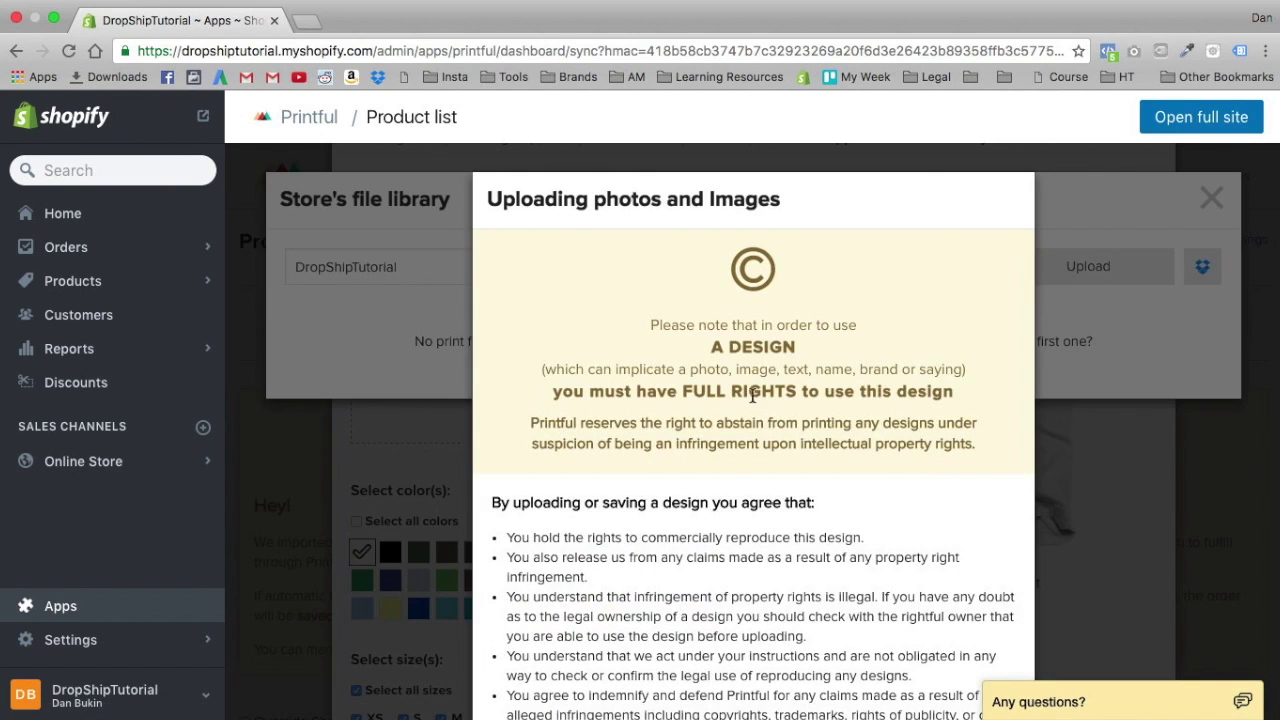
scroll(960, 580, "down", 5)
left_click(515, 496)
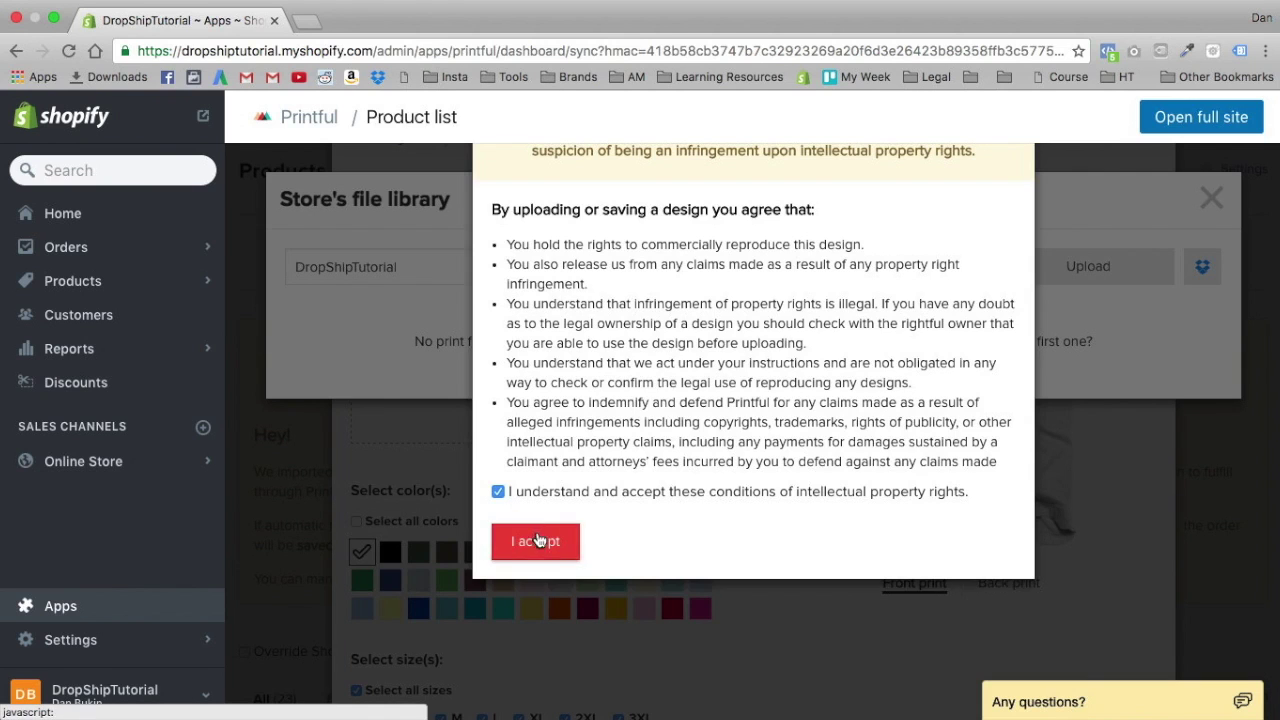
Step: Read through the notice on design rights and the conditions for uploading photos and images
scroll(837, 449, "up", 1)
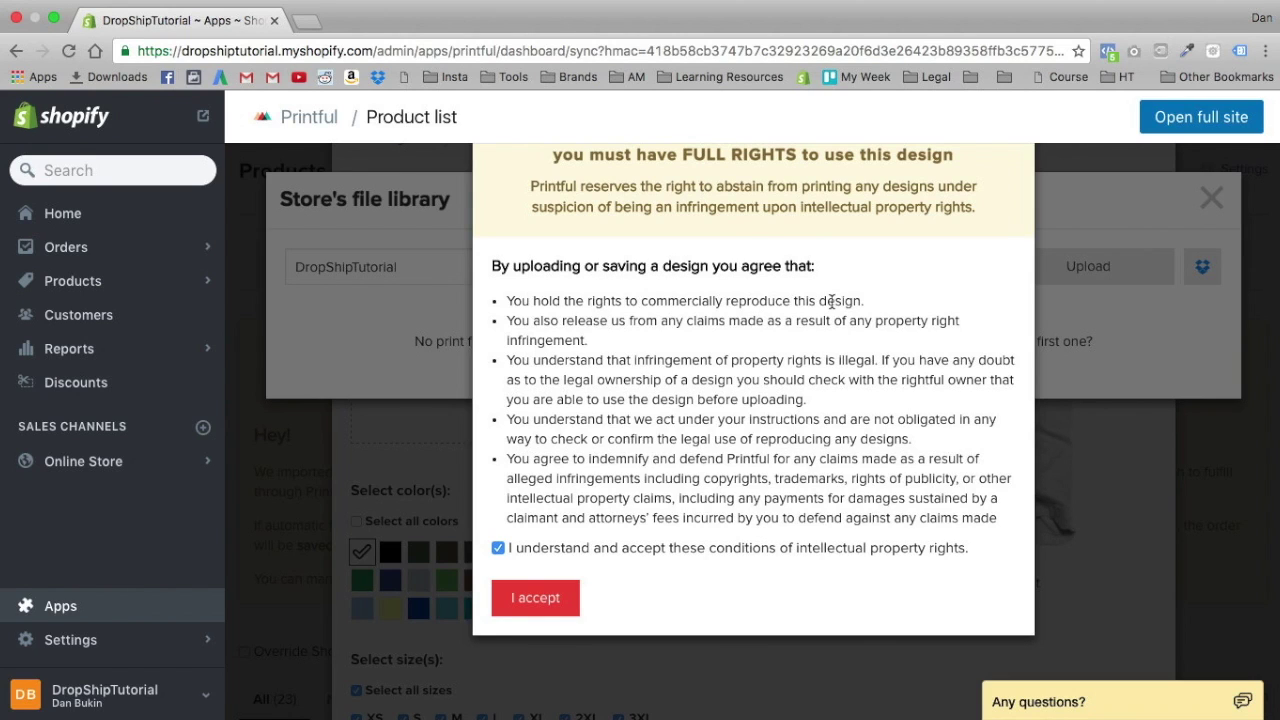
scroll(708, 270, "up", 2)
scroll(760, 275, "down", 3)
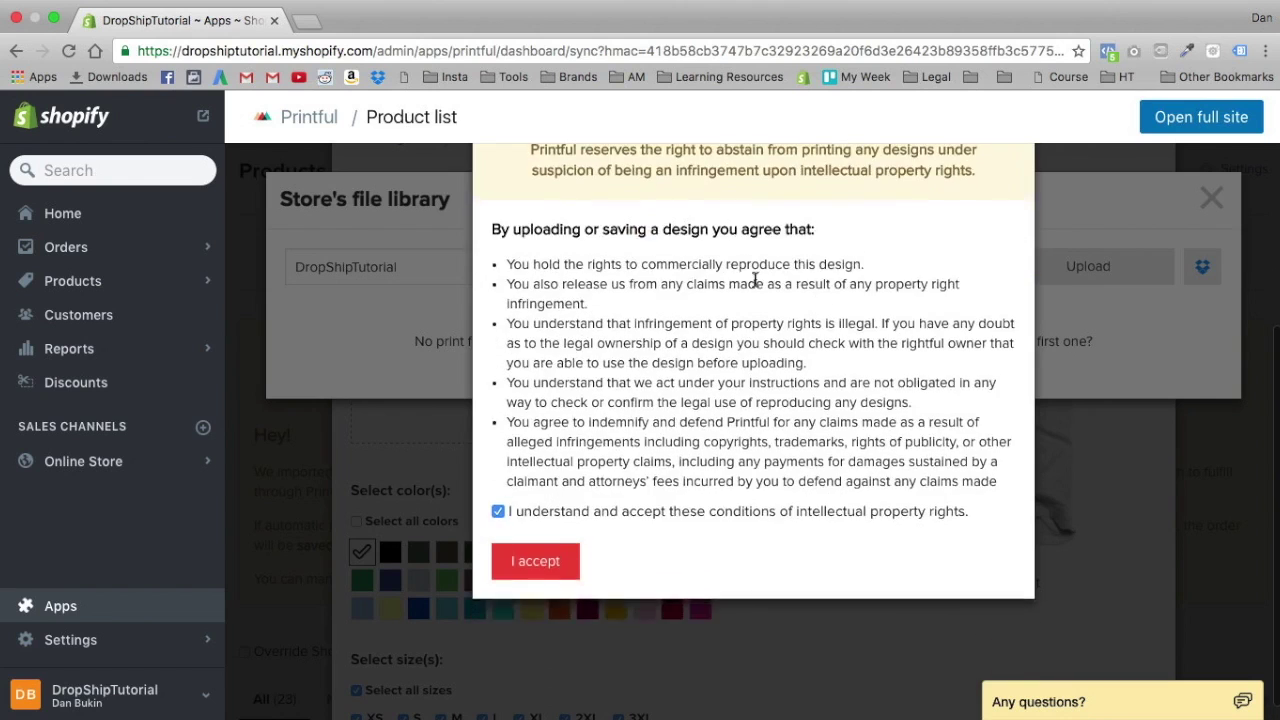
scroll(782, 279, "up", 4)
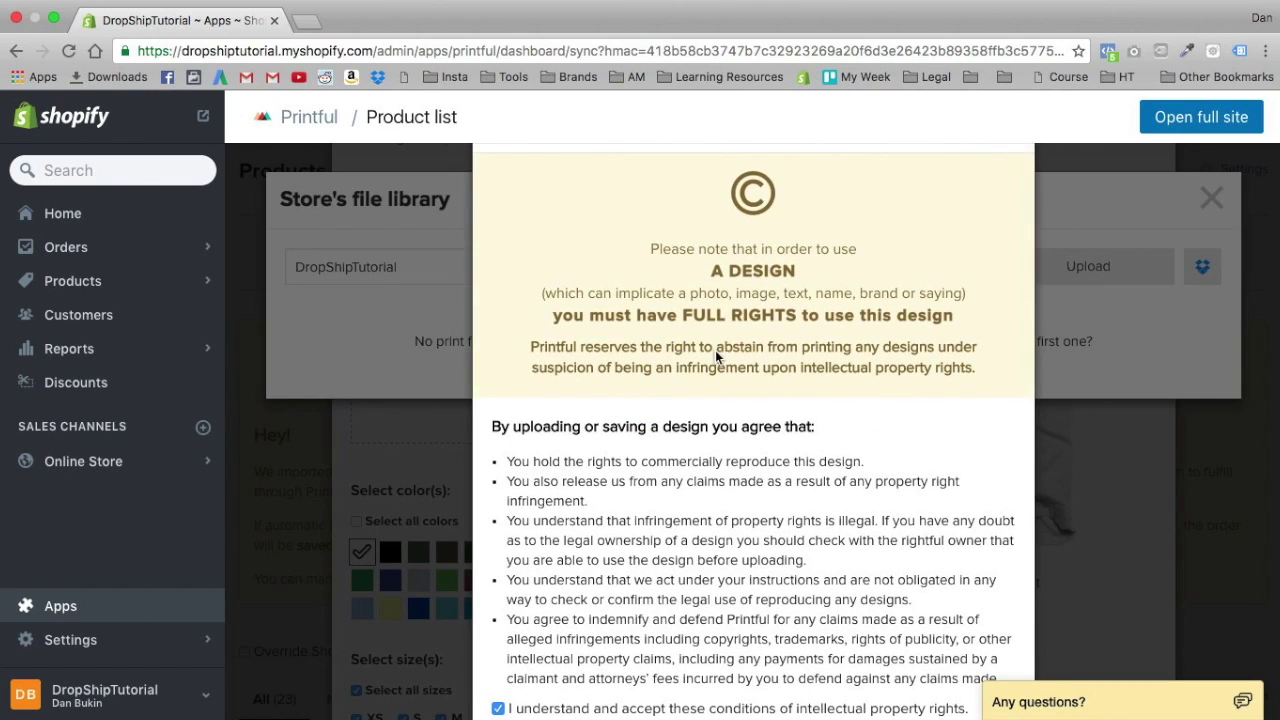
left_click_drag(684, 316, 775, 316)
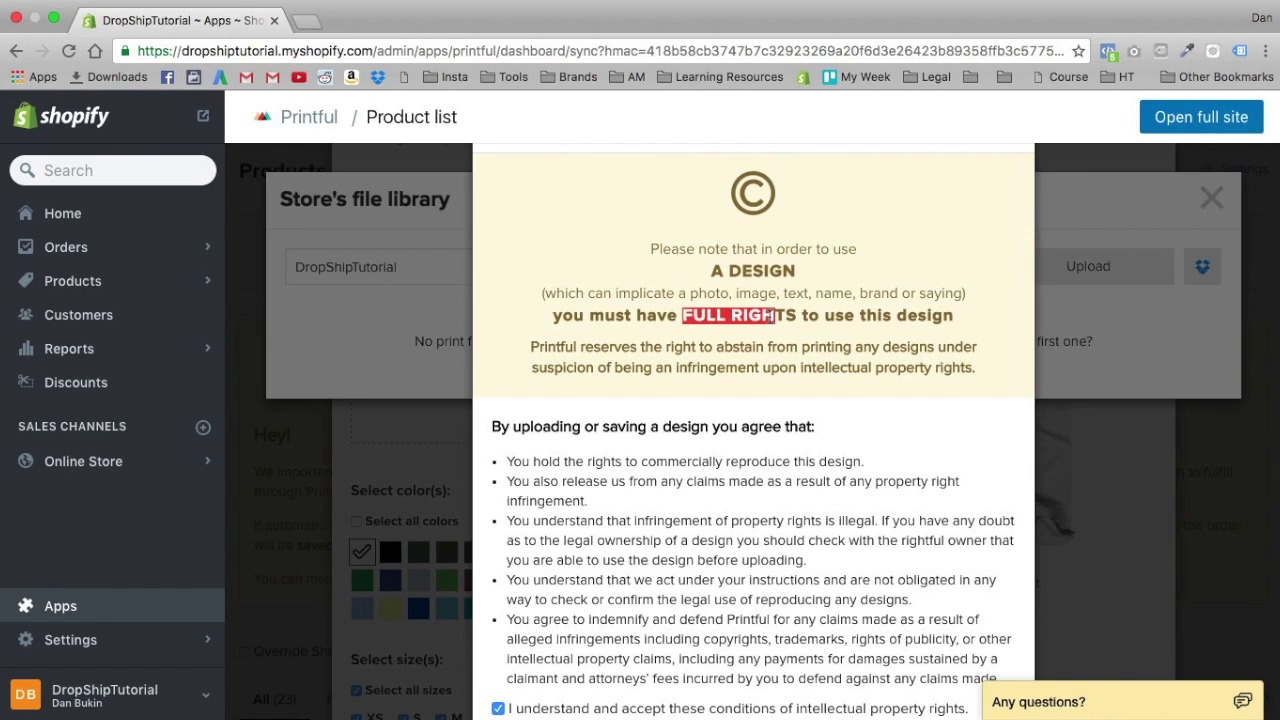
left_click(795, 344)
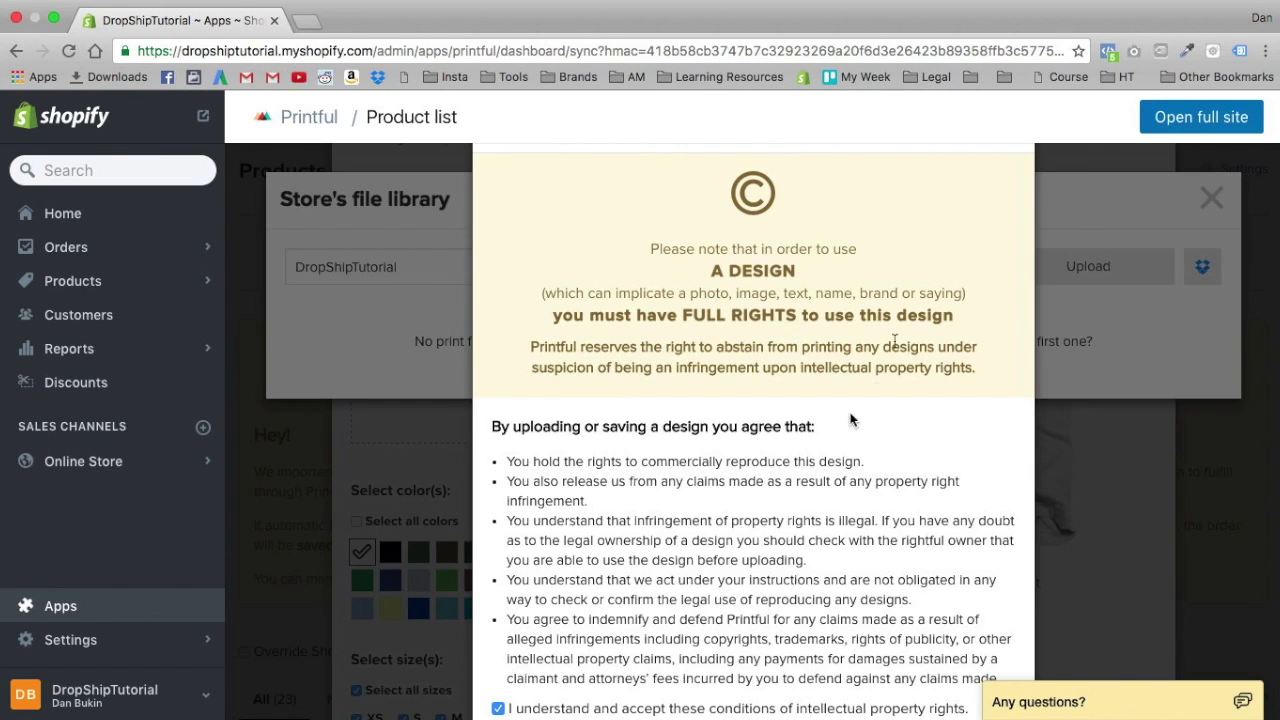
scroll(755, 290, "up", 2)
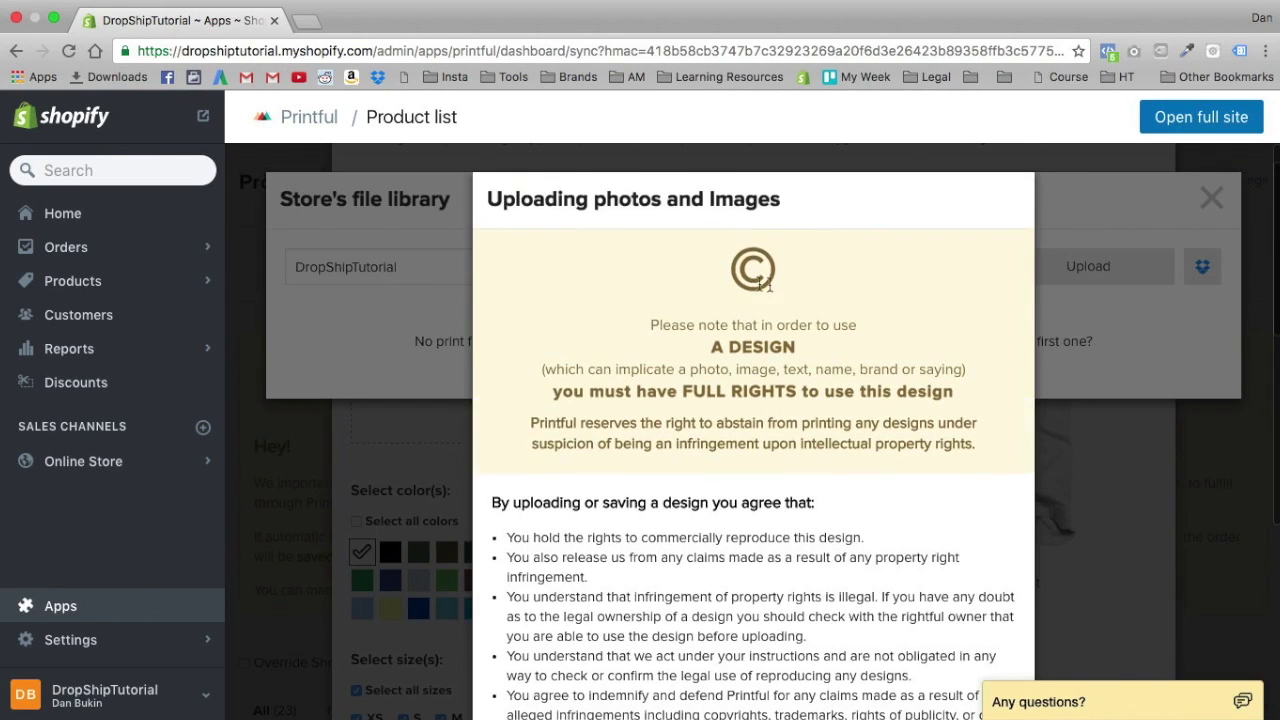
scroll(687, 330, "down", 3)
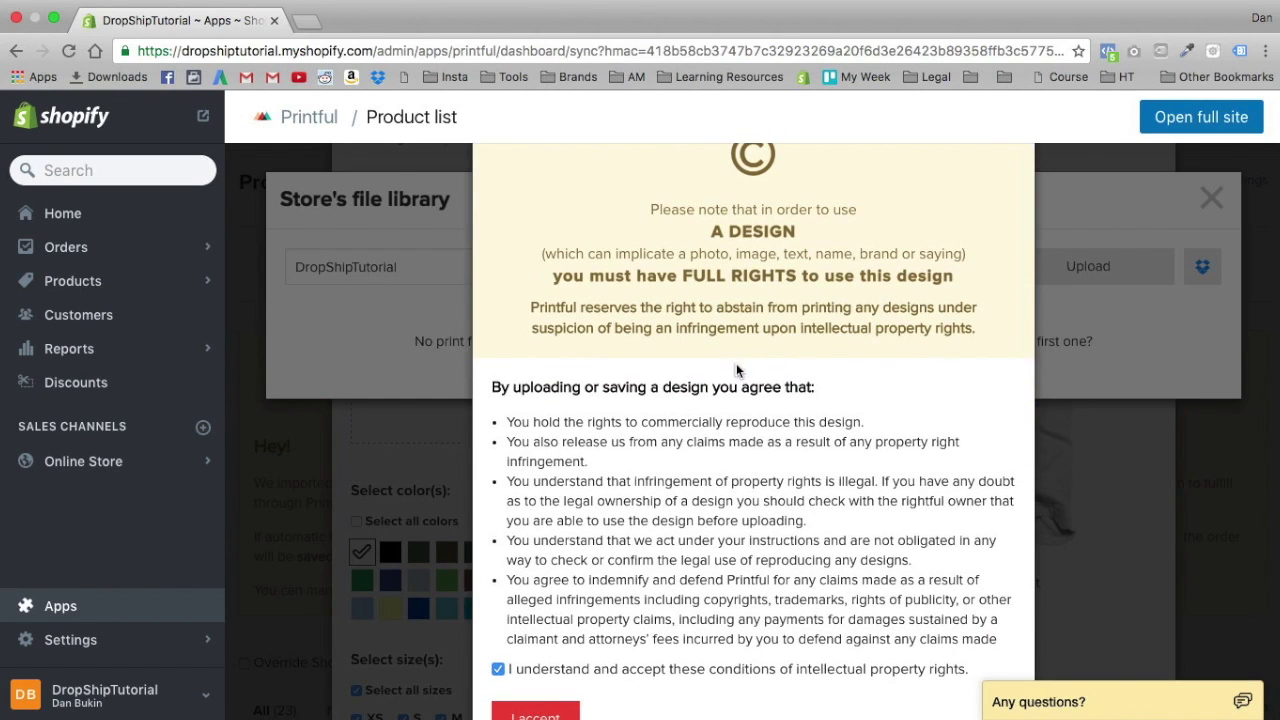
scroll(725, 370, "down", 4)
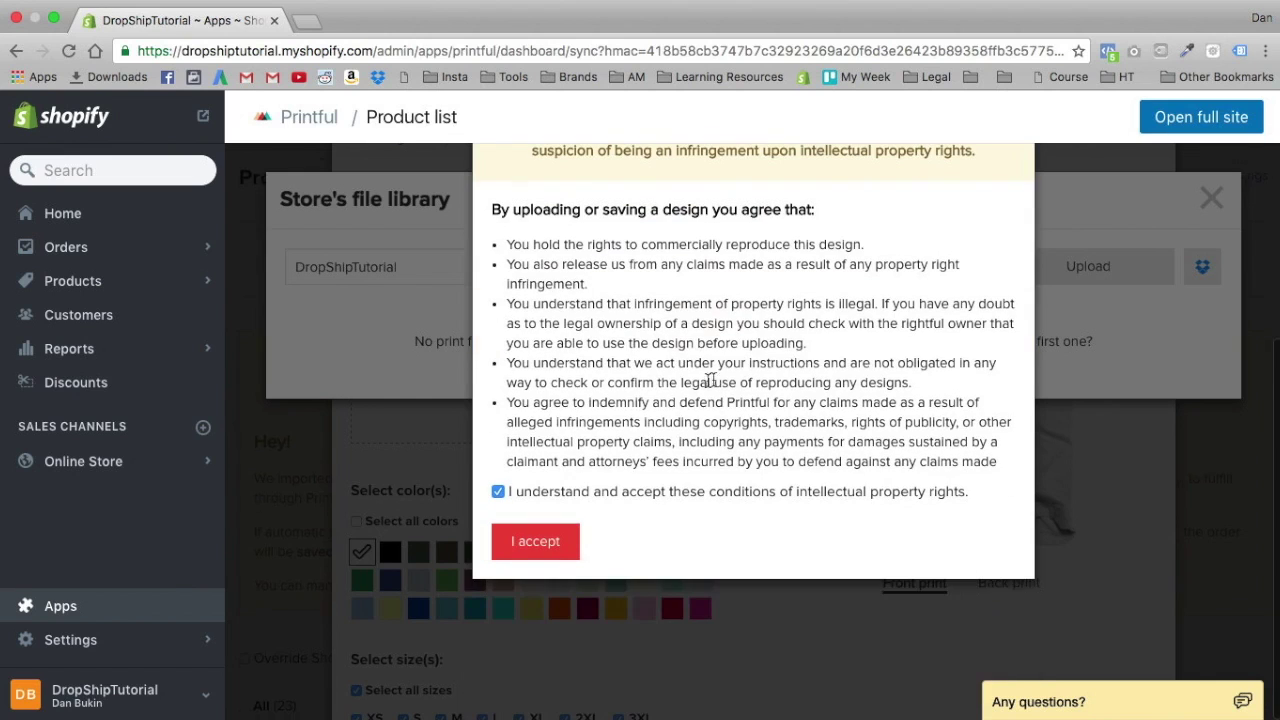
Step: Accept the upload conditions and upload ILOVETEA.png from the Desktop folder to the store's file library
left_click(540, 543)
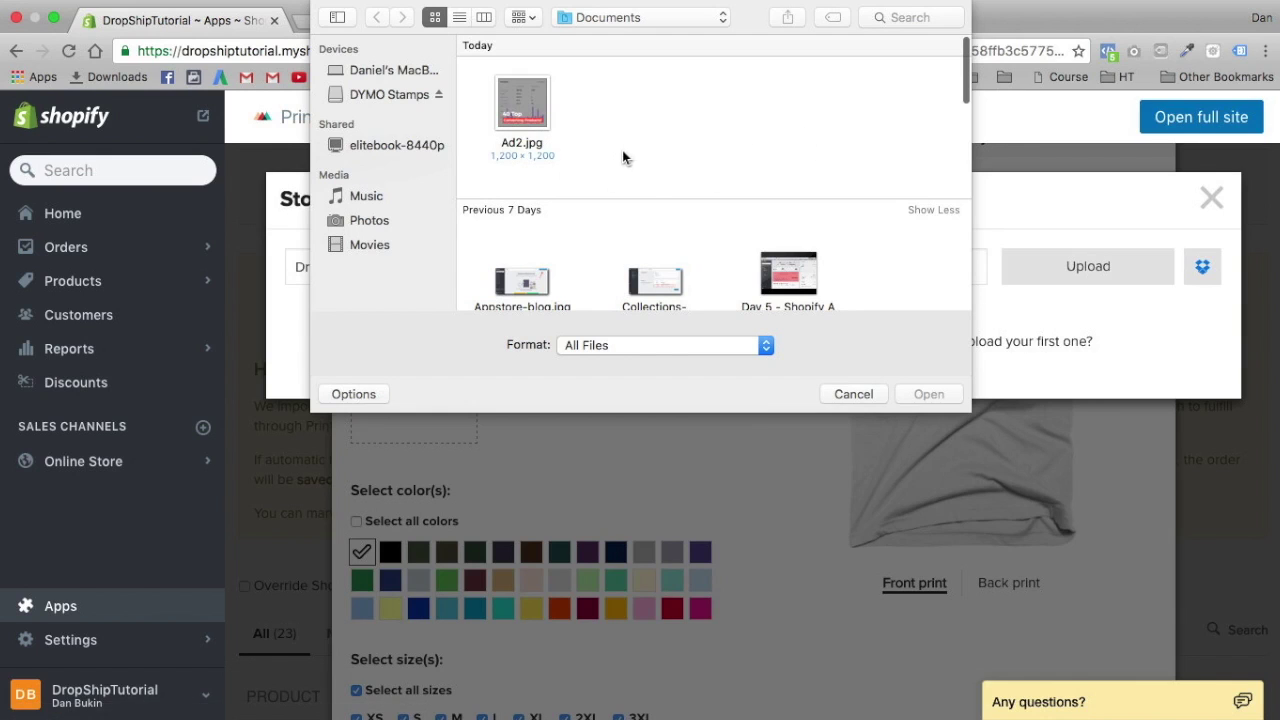
left_click(615, 17)
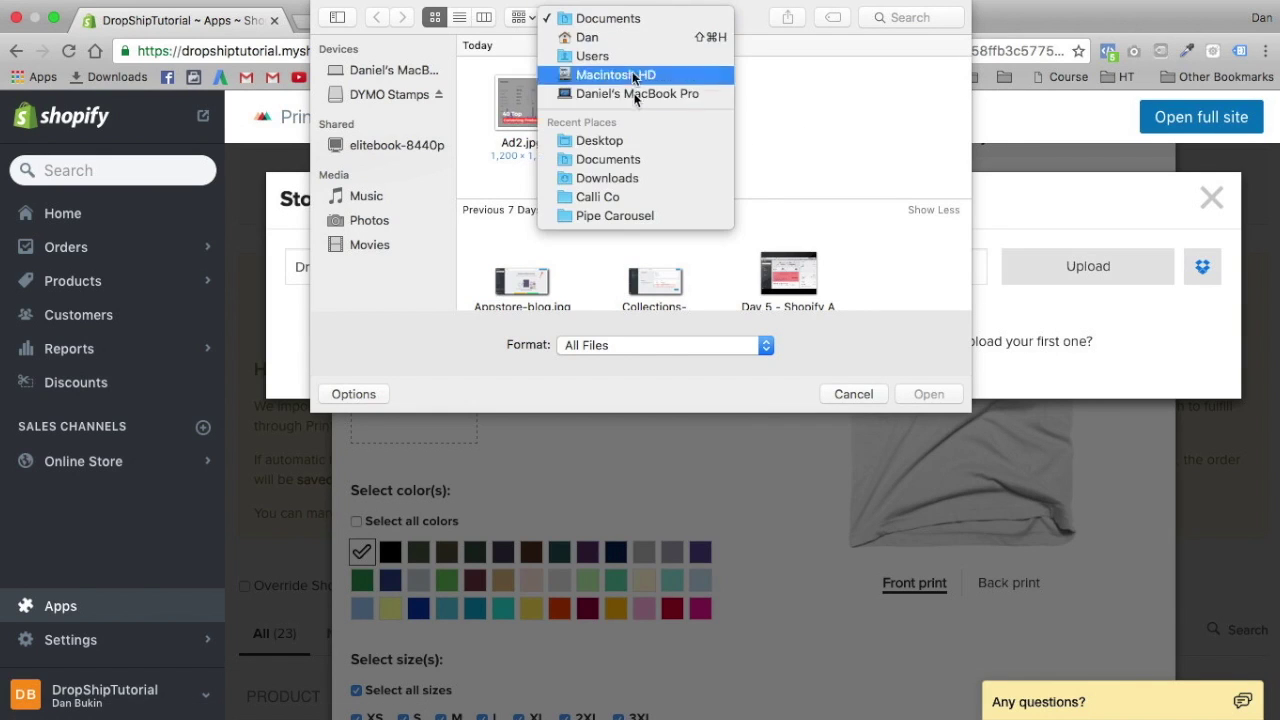
left_click(628, 141)
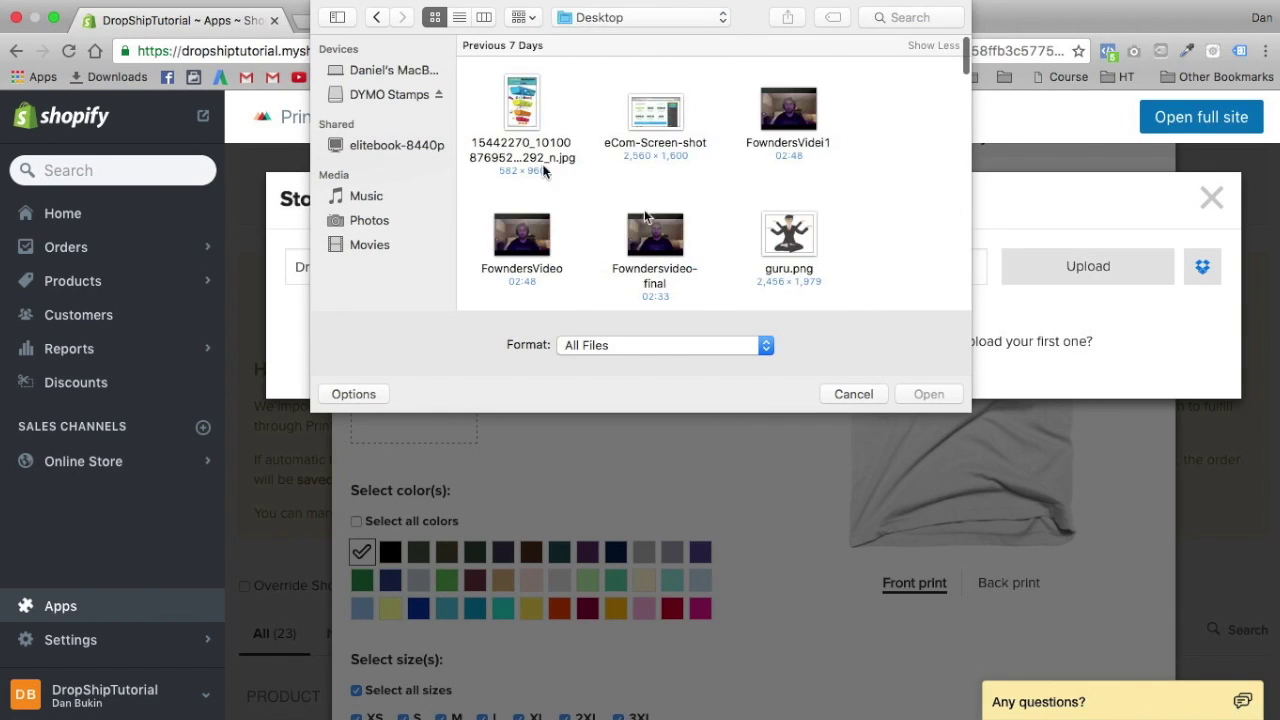
scroll(737, 214, "down", 10)
scroll(712, 193, "down", 15)
left_click(515, 218)
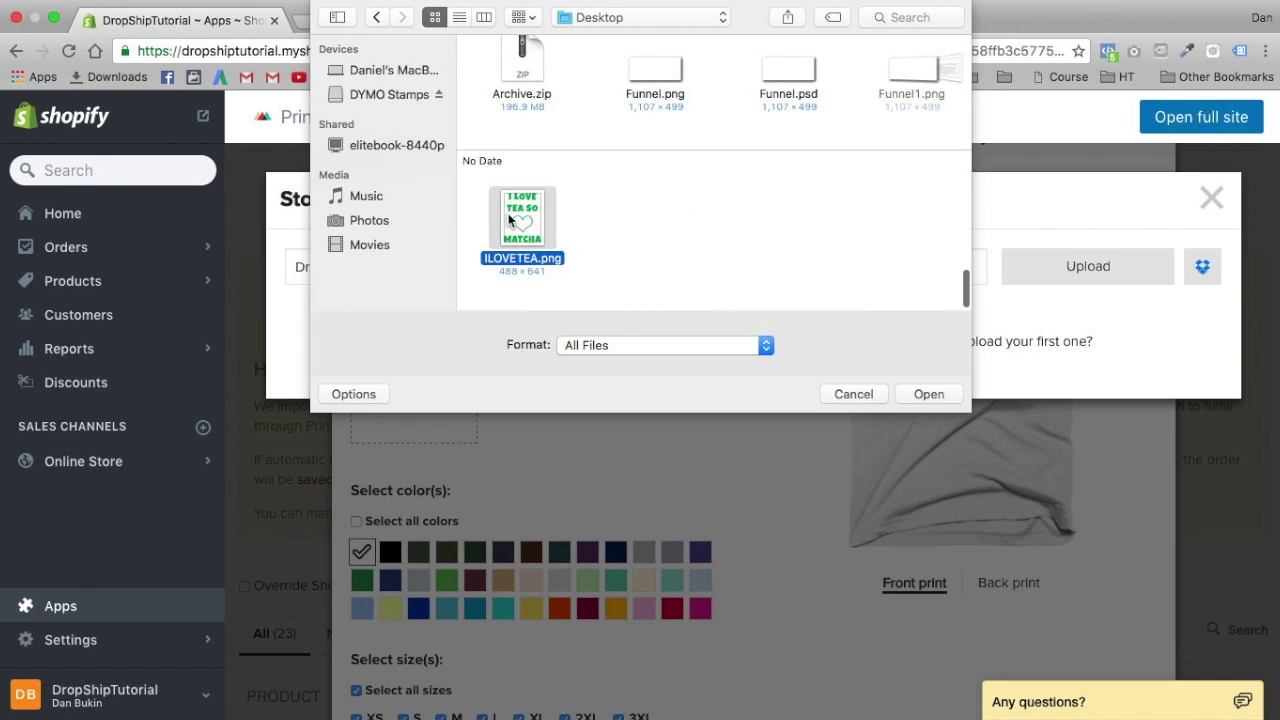
left_click(922, 394)
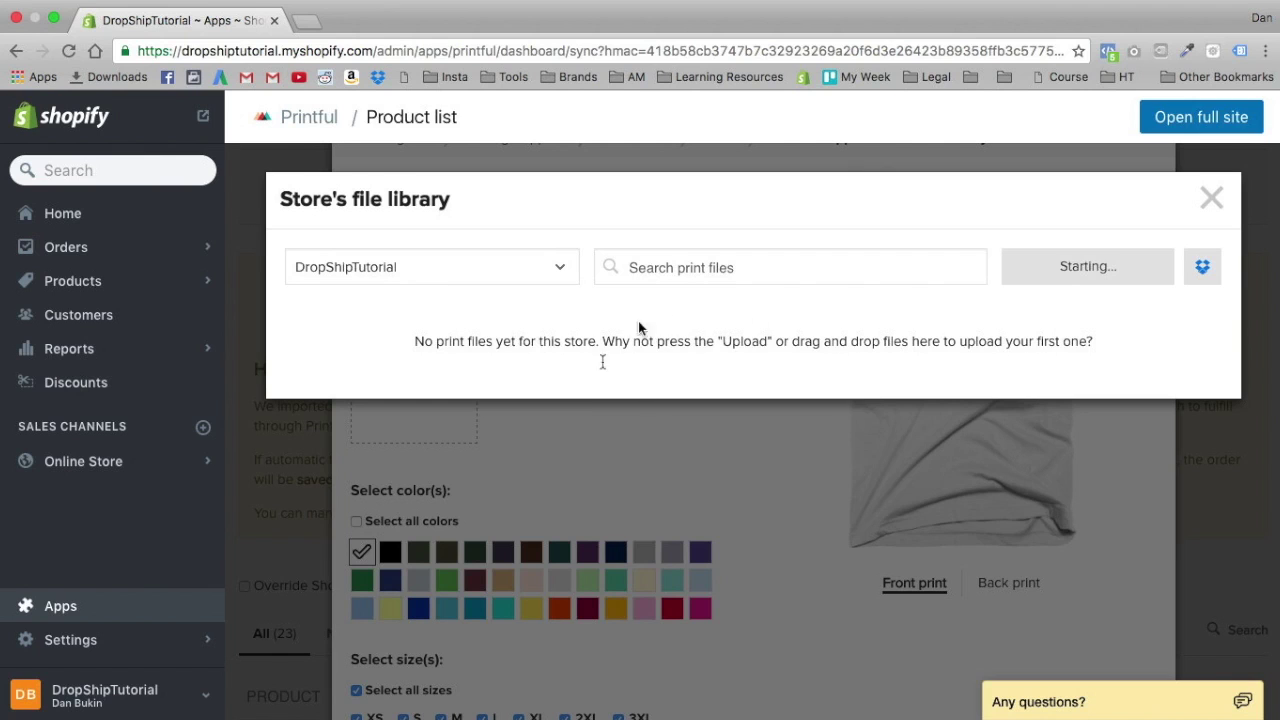
Step: Choose the uploaded ILOVETEA.png for the front print and enlarge it to fill the shirt's print area
mouse_move(345, 430)
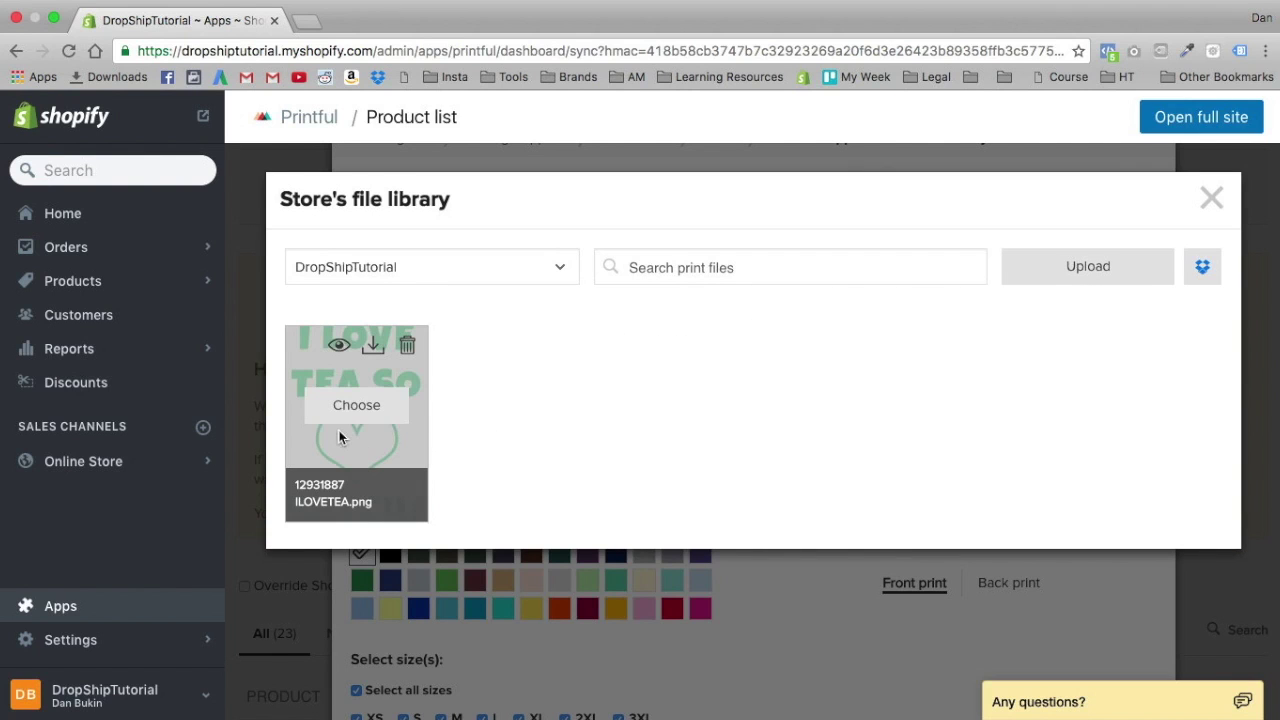
left_click(349, 405)
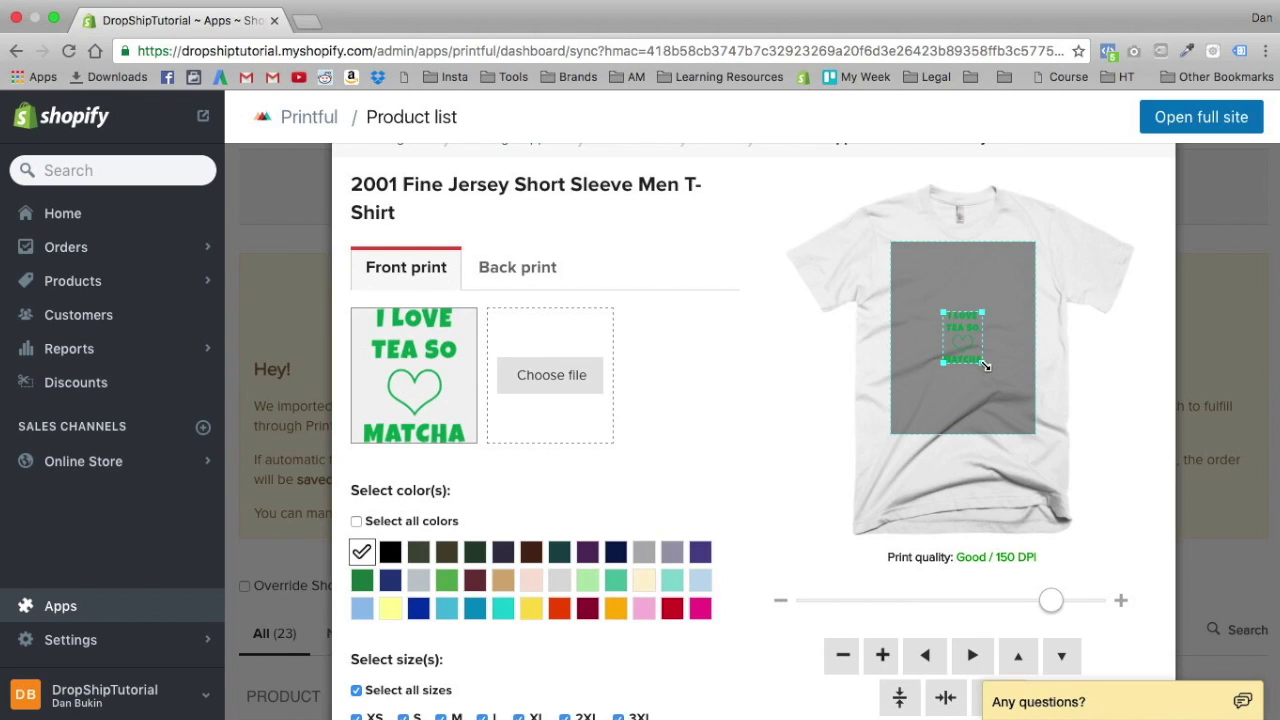
left_click_drag(986, 366, 1032, 428)
left_click_drag(941, 318, 890, 249)
left_click_drag(965, 325, 972, 326)
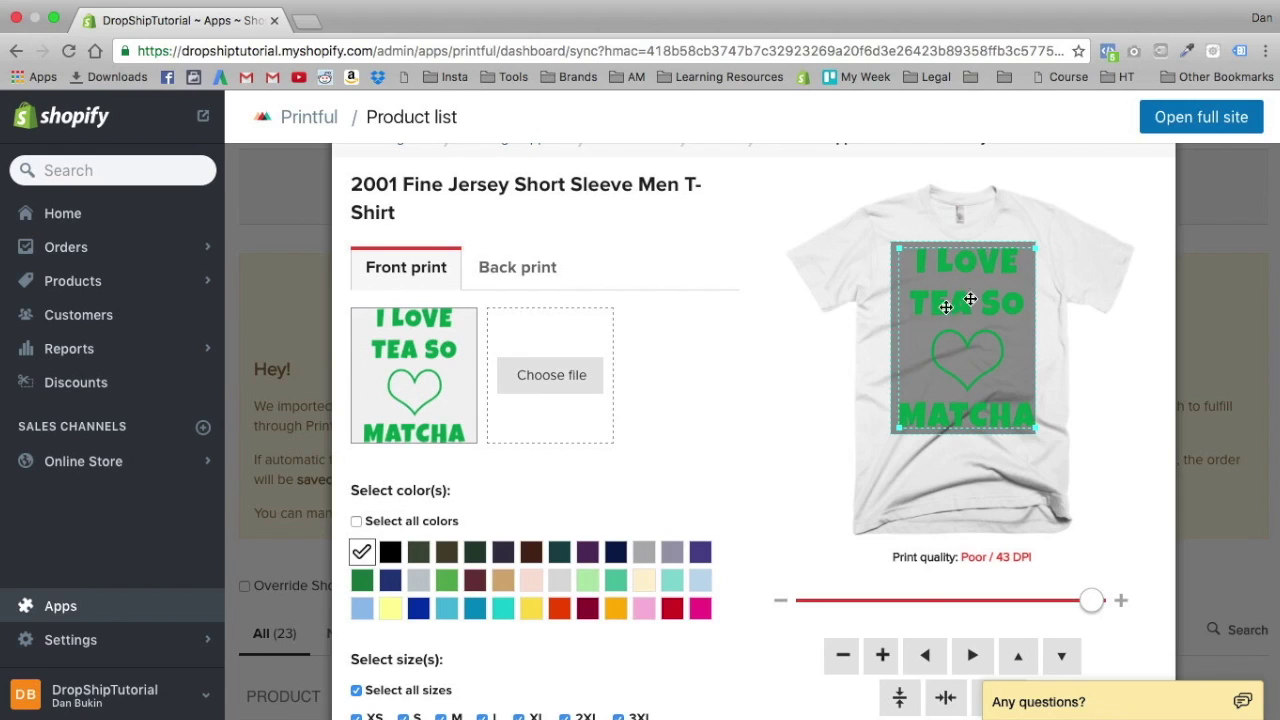
Step: Look over the back print option and the available shirt colors and sizes, keeping the front print in view
scroll(814, 645, "down", 1)
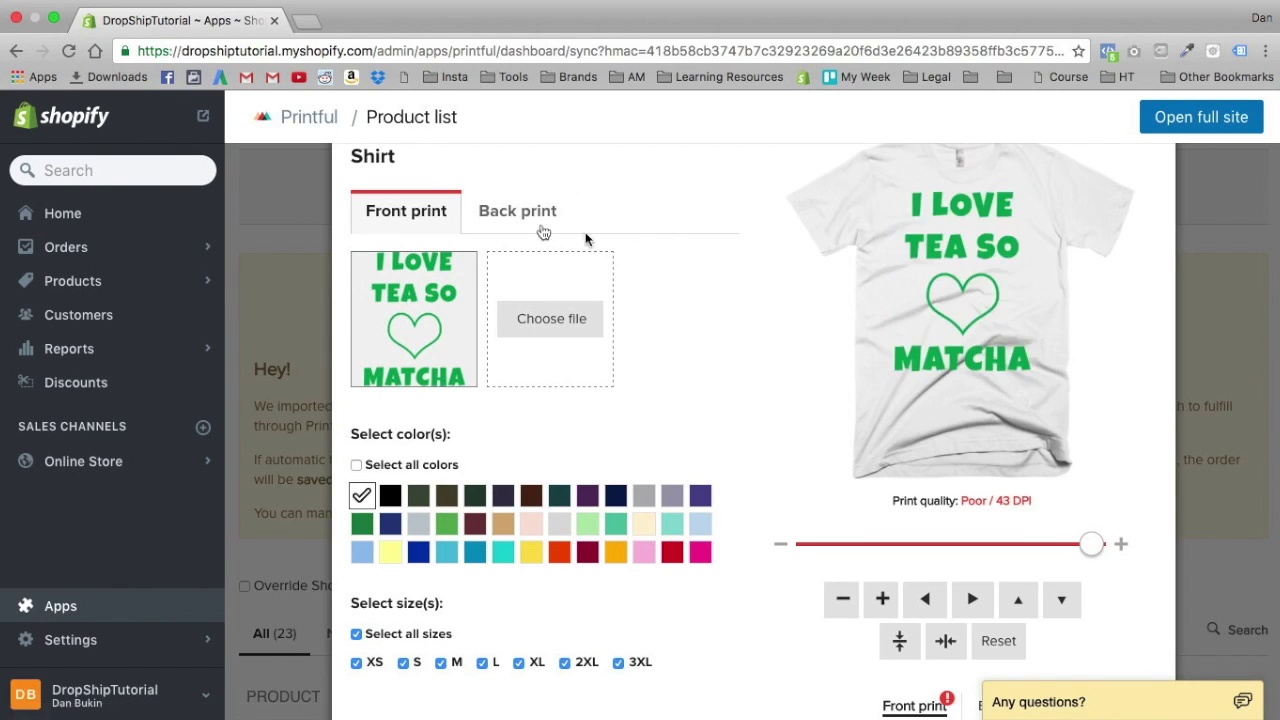
left_click(495, 216)
left_click(421, 226)
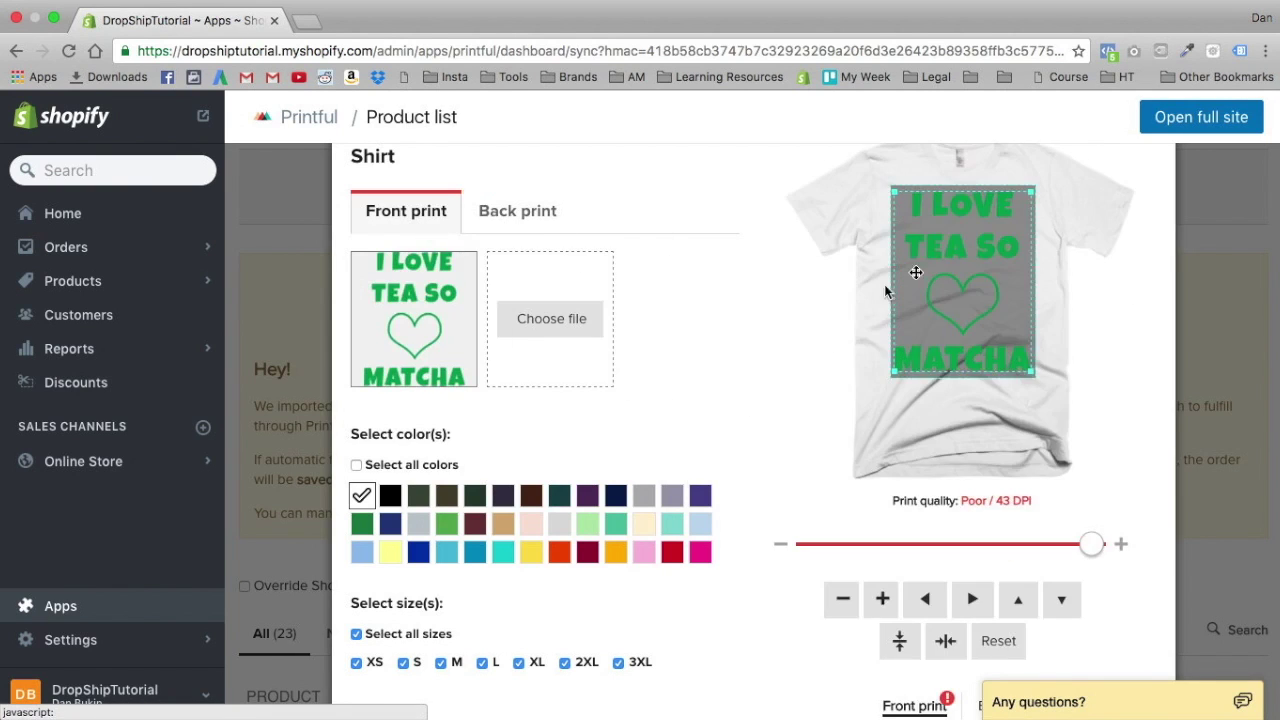
scroll(700, 520, "down", 5)
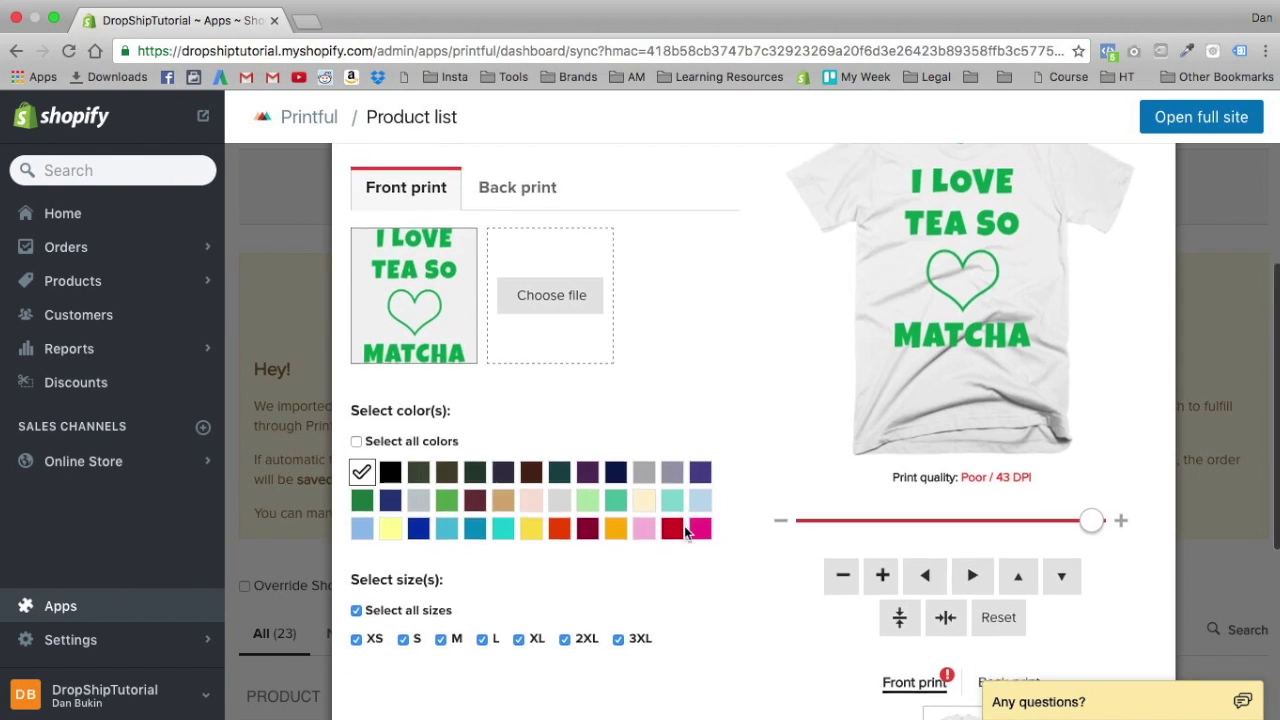
scroll(631, 278, "up", 2)
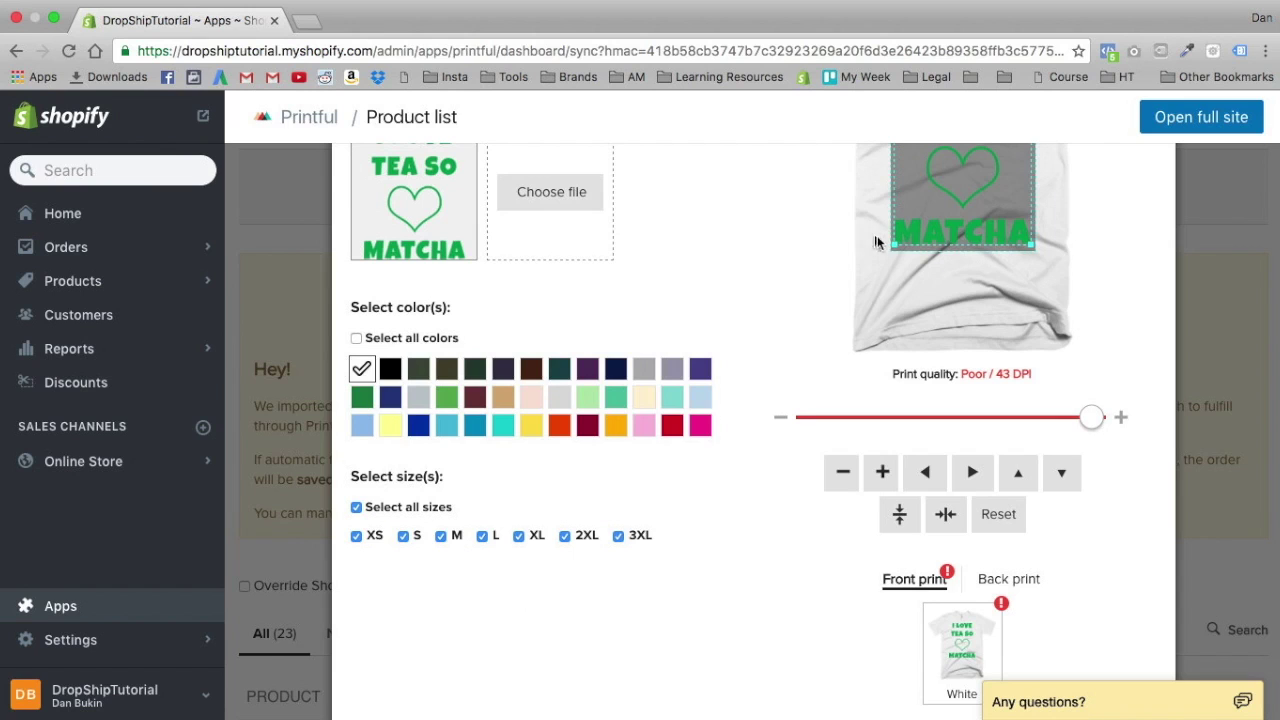
scroll(742, 316, "up", 2)
Step: Add Creme, Sunshine, Pink, Lemon, Lime, New Silver and Baby Blue to the selected shirt colors
left_click(645, 494)
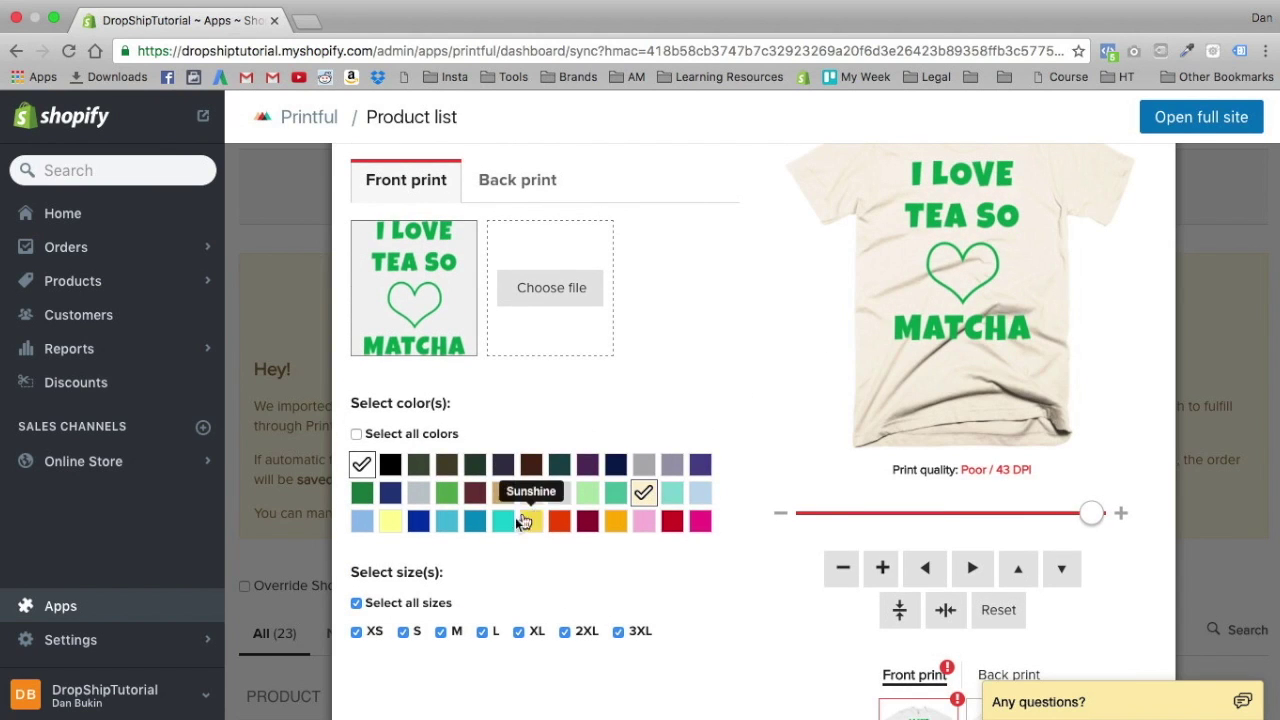
left_click(501, 522)
left_click(501, 524)
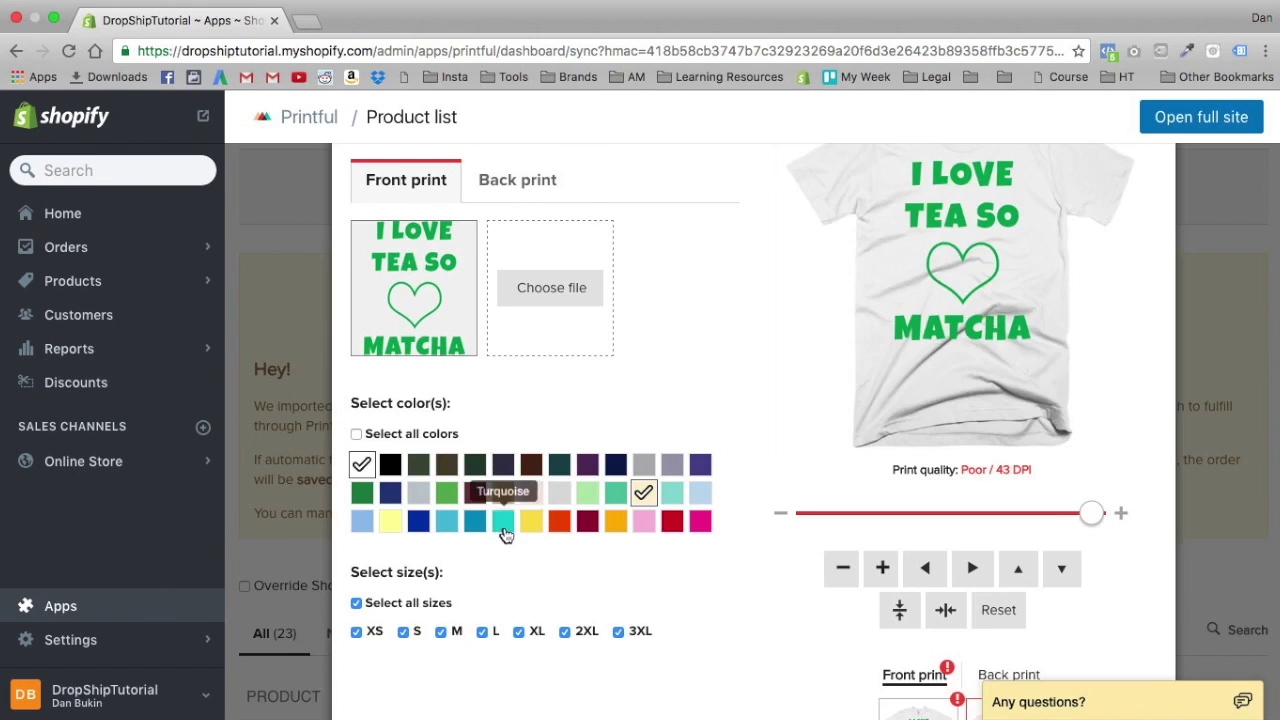
left_click(530, 524)
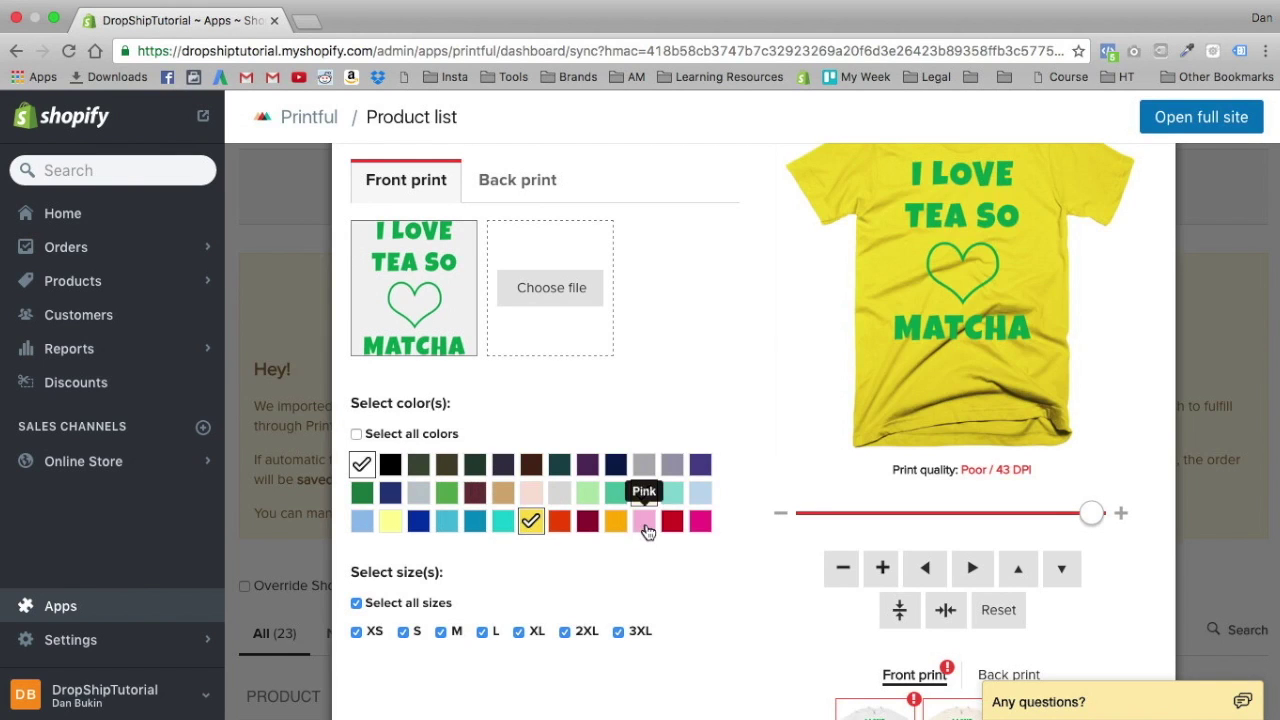
left_click(643, 523)
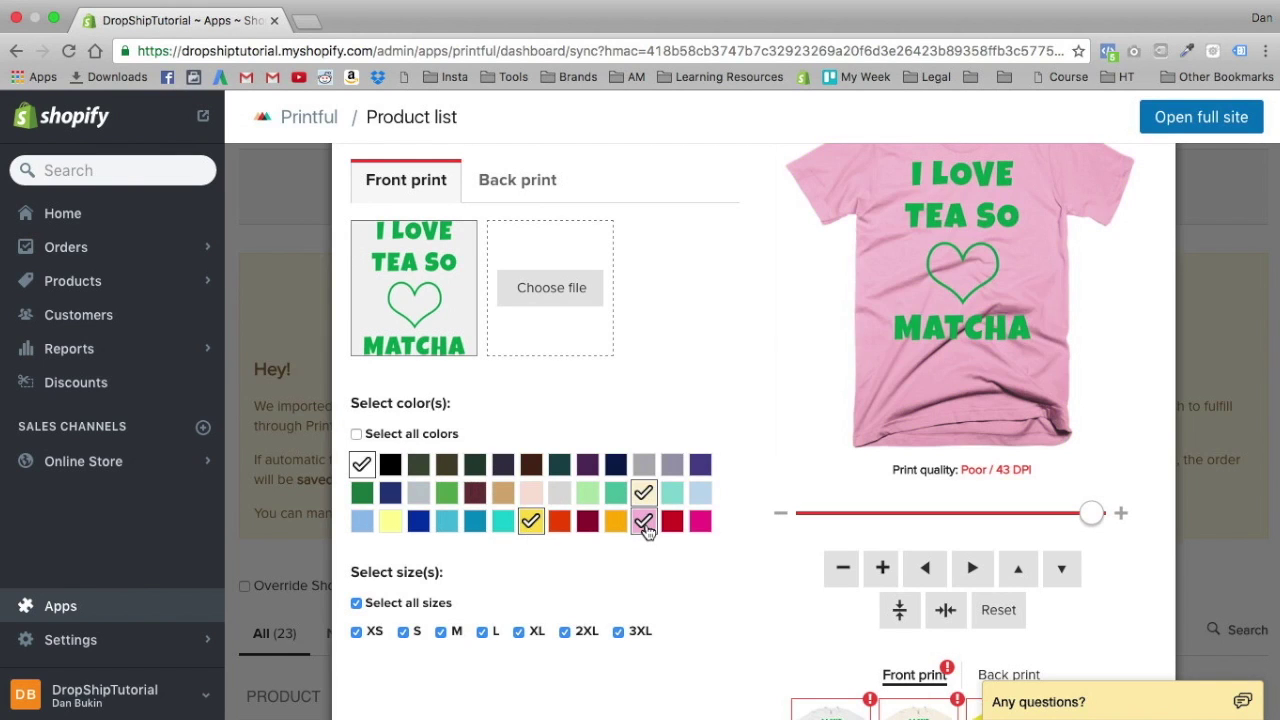
left_click(390, 522)
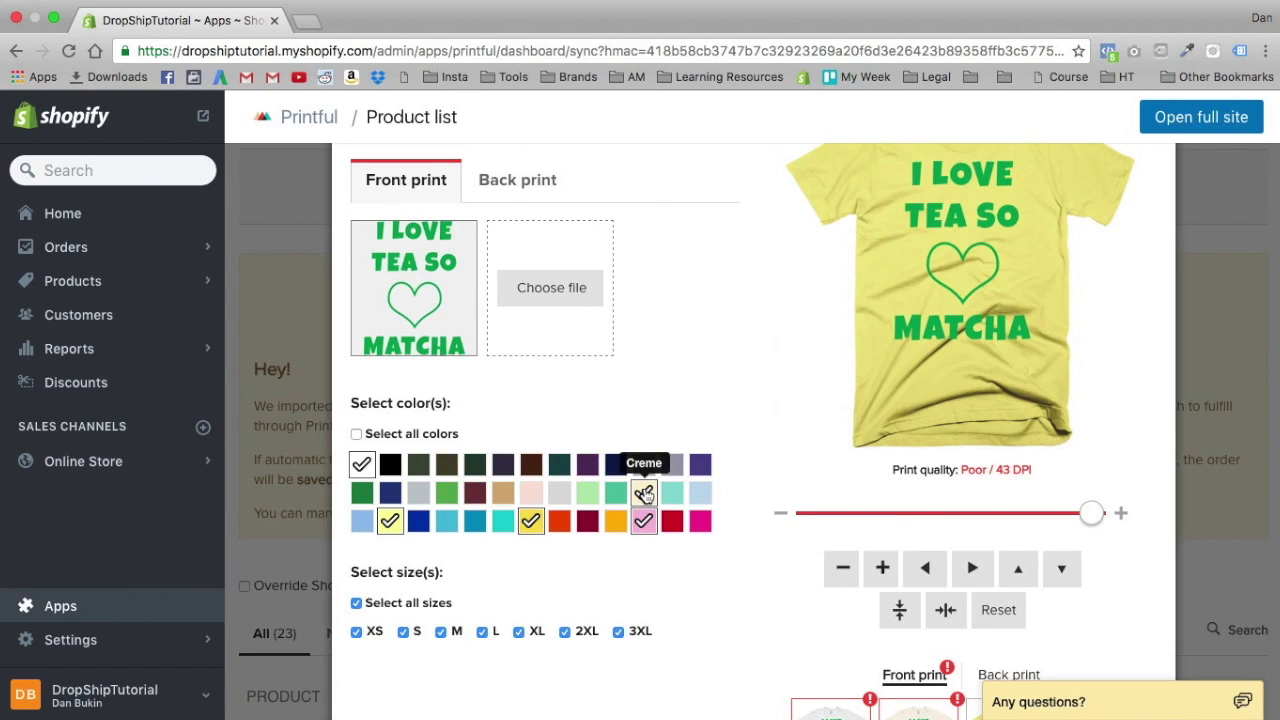
left_click(587, 494)
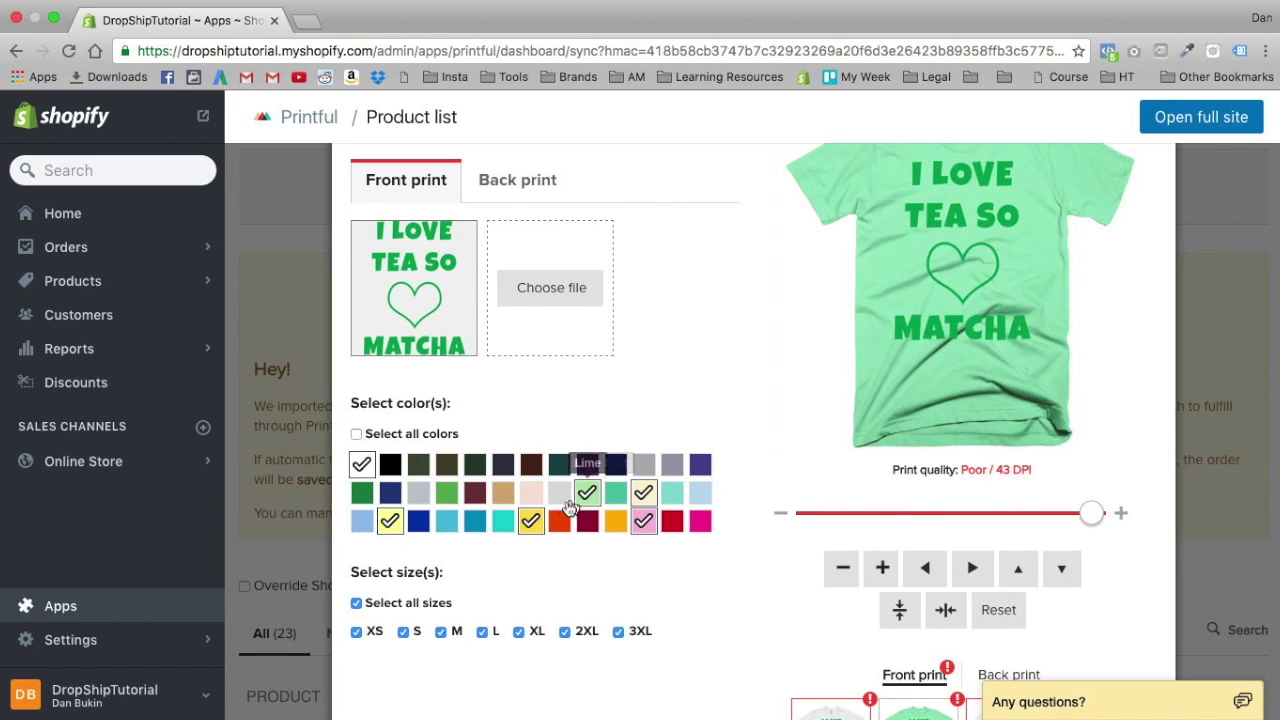
left_click(420, 494)
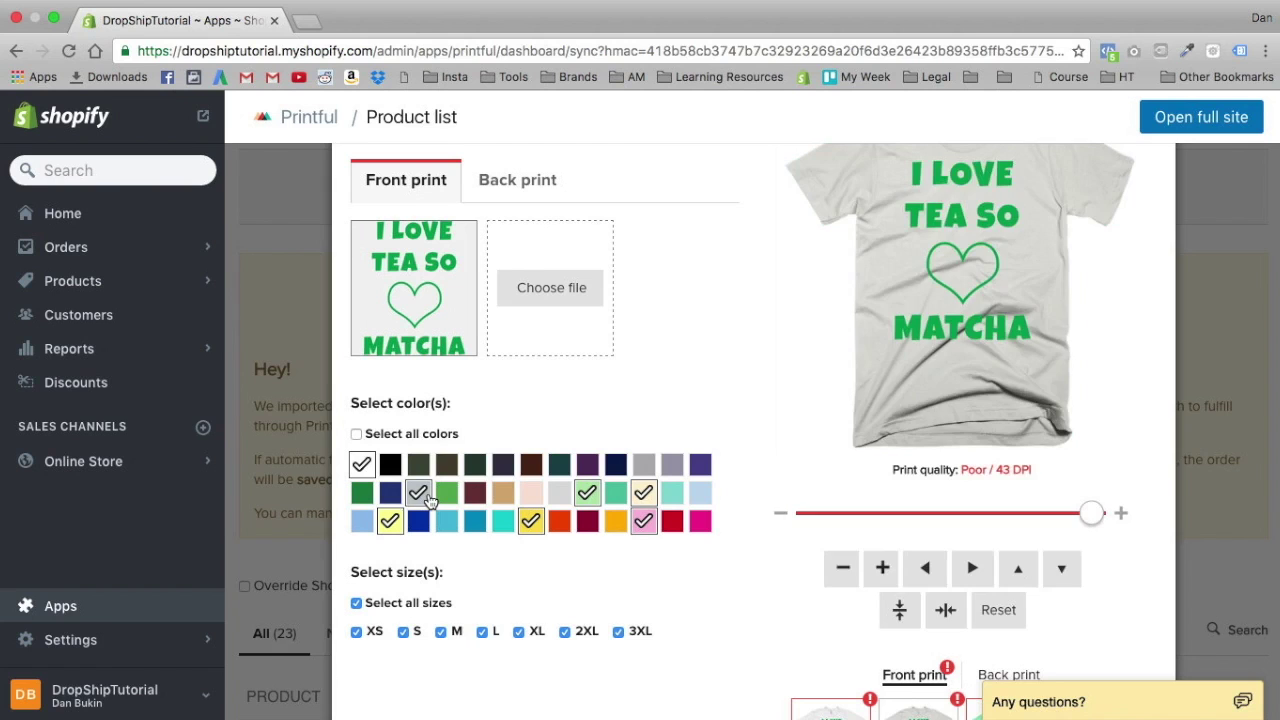
scroll(487, 500, "up", 1)
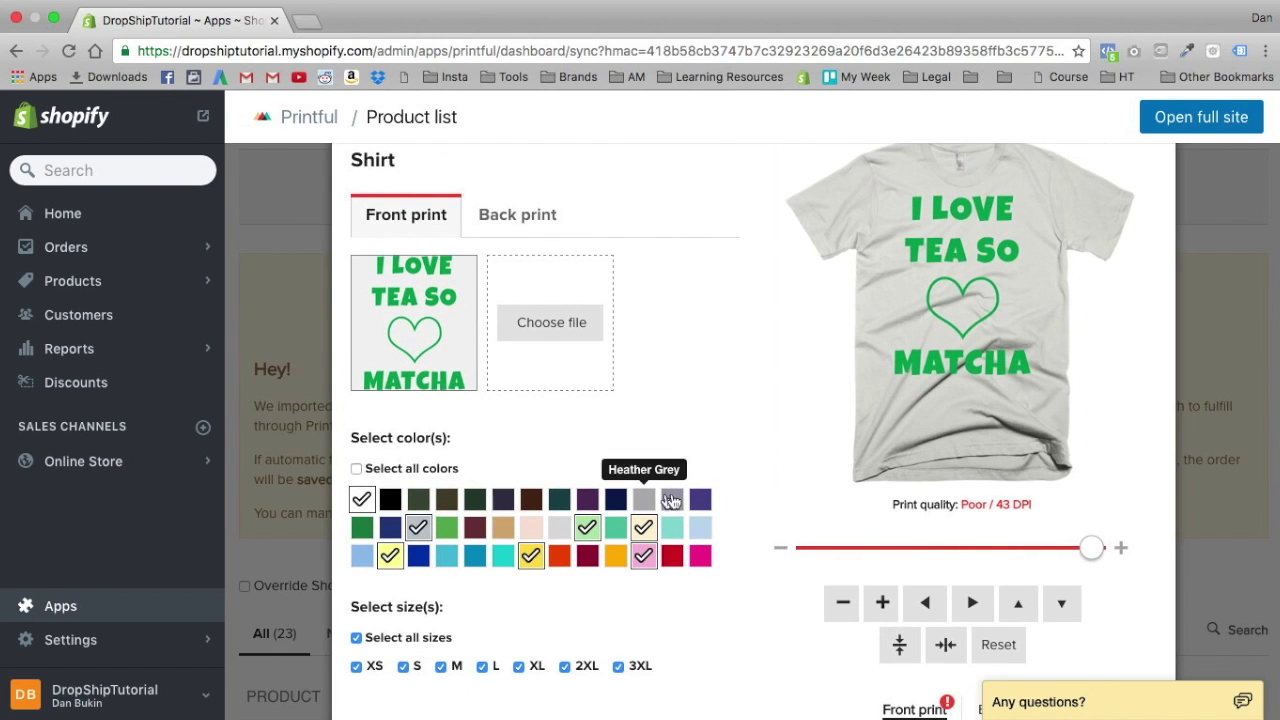
left_click(706, 500)
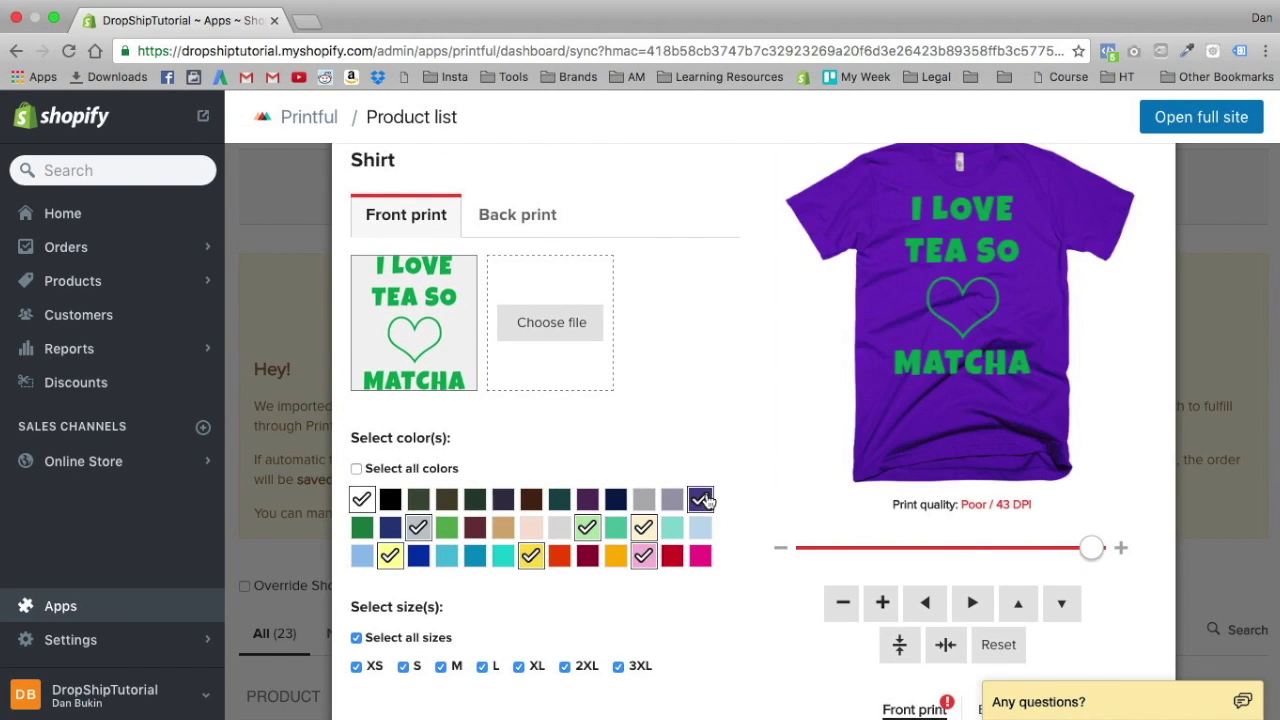
left_click(706, 500)
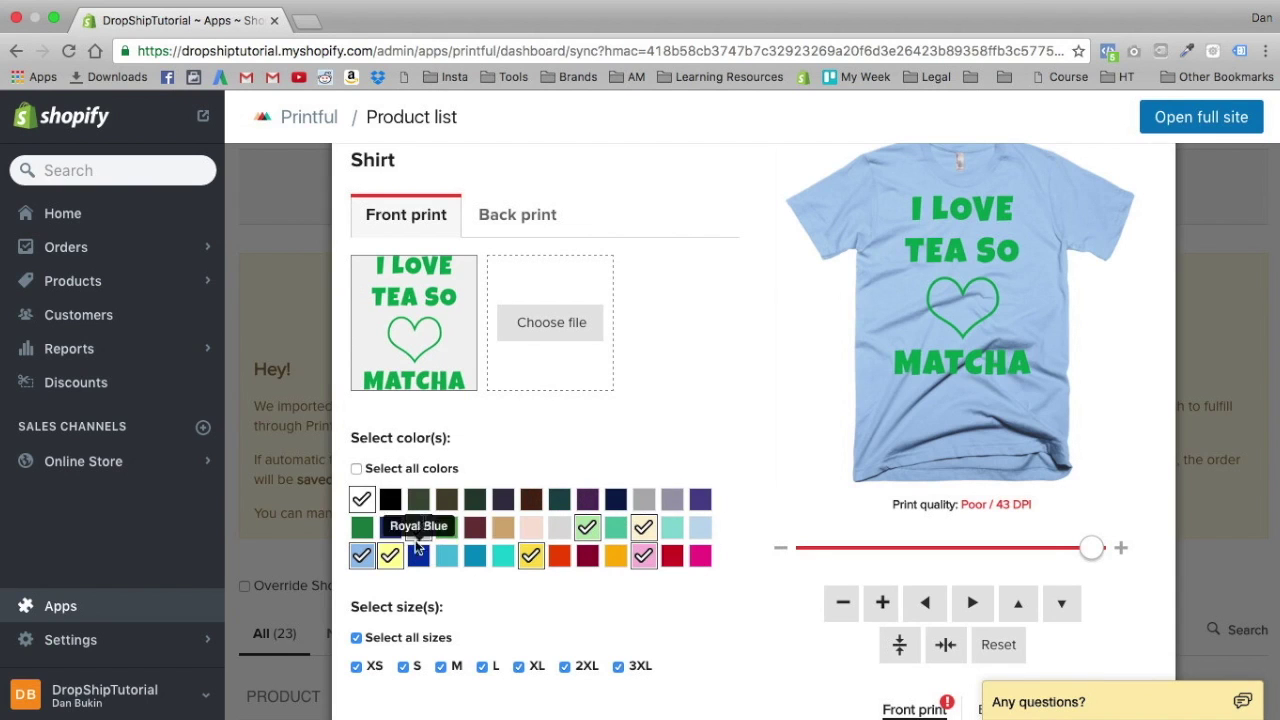
Step: Replace the front print file with a newly uploaded ILOVETEA.png, 1,600 × 2,102, from the Desktop folder
scroll(533, 600, "down", 5)
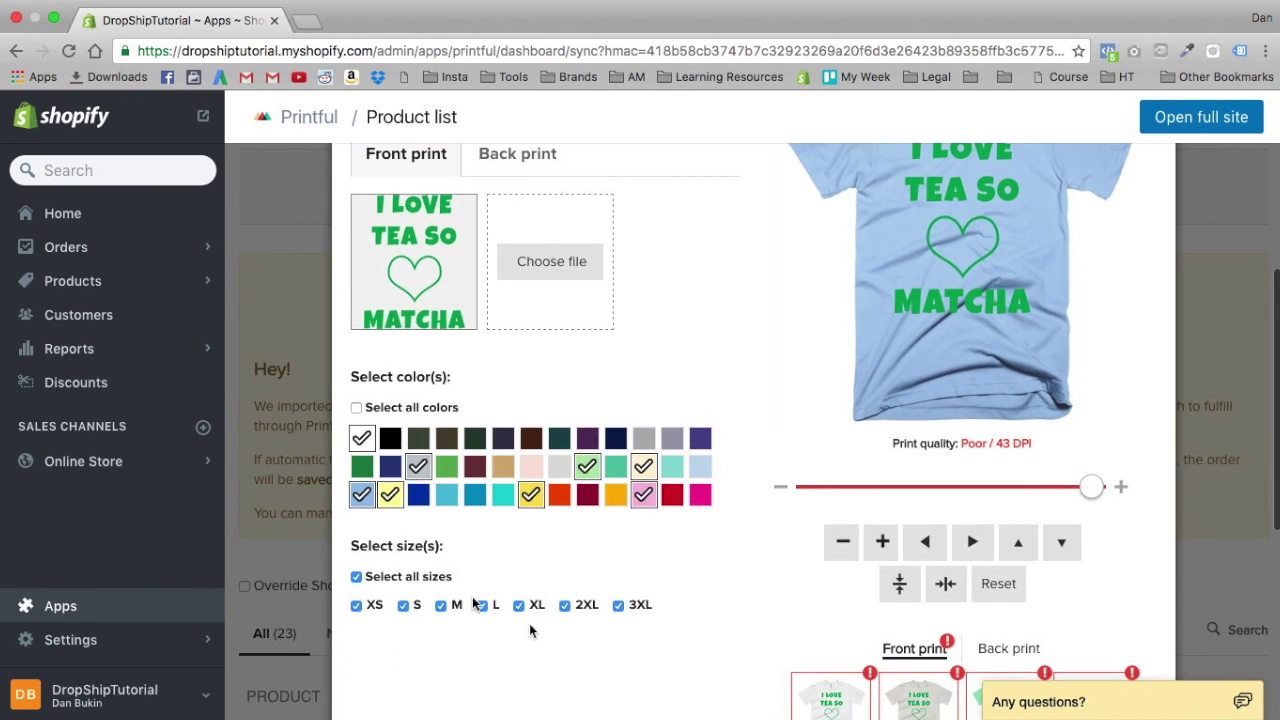
scroll(636, 478, "down", 5)
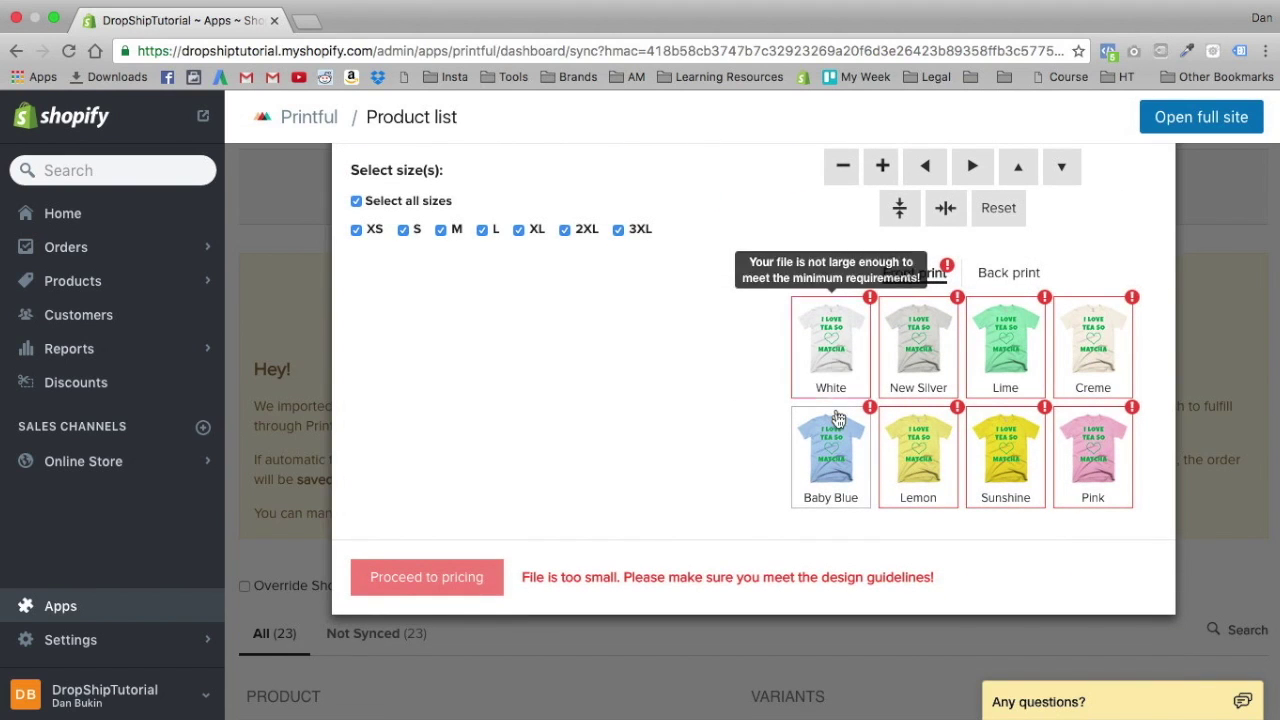
scroll(849, 371, "up", 5)
scroll(953, 313, "up", 5)
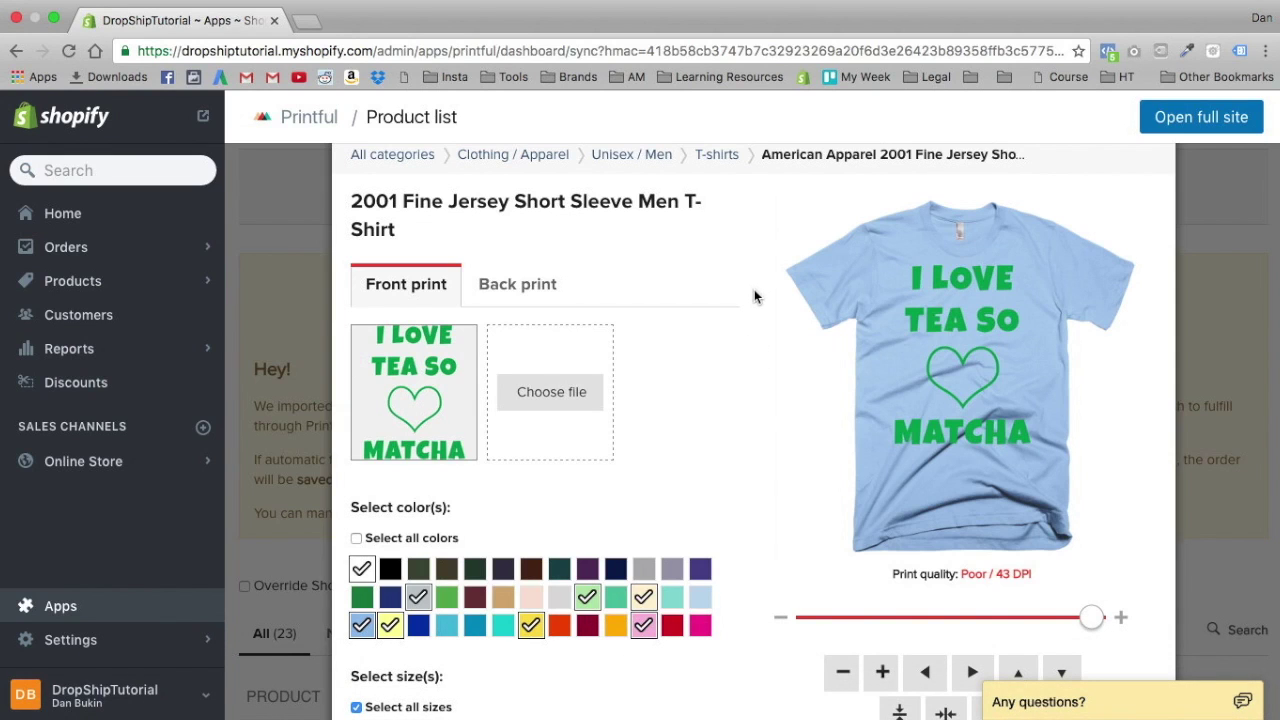
scroll(754, 289, "up", 3)
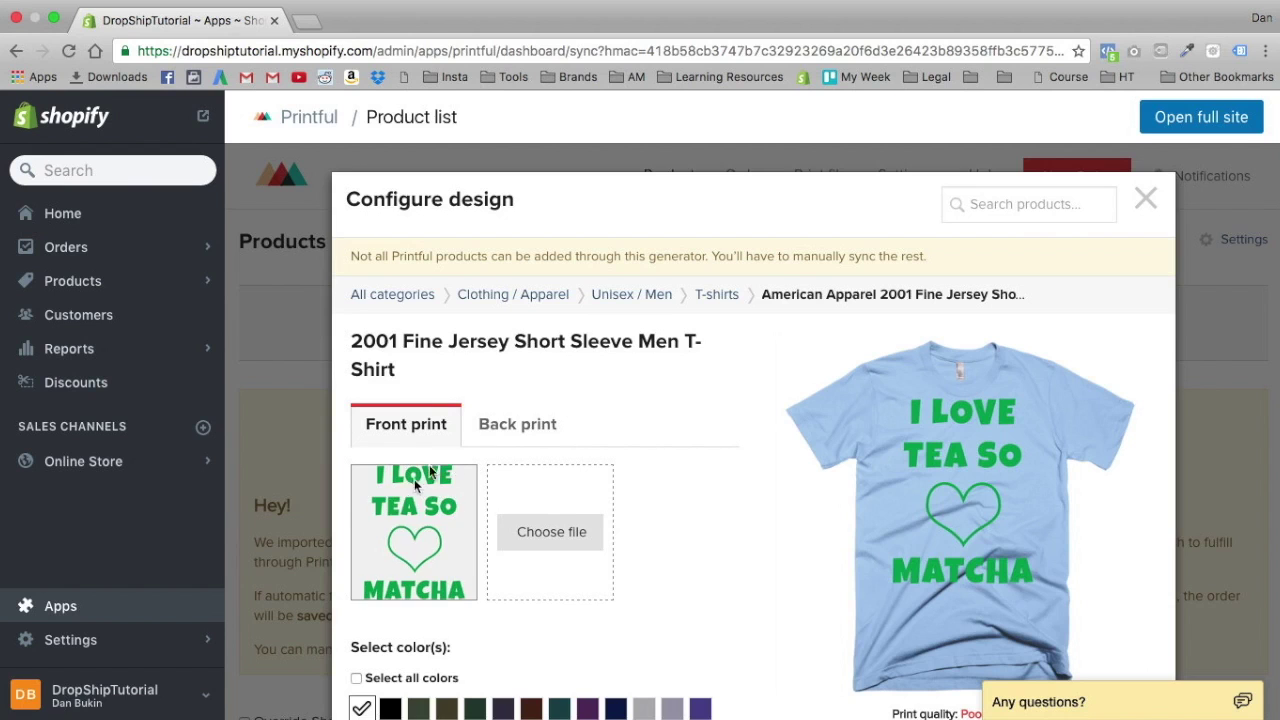
left_click(405, 530)
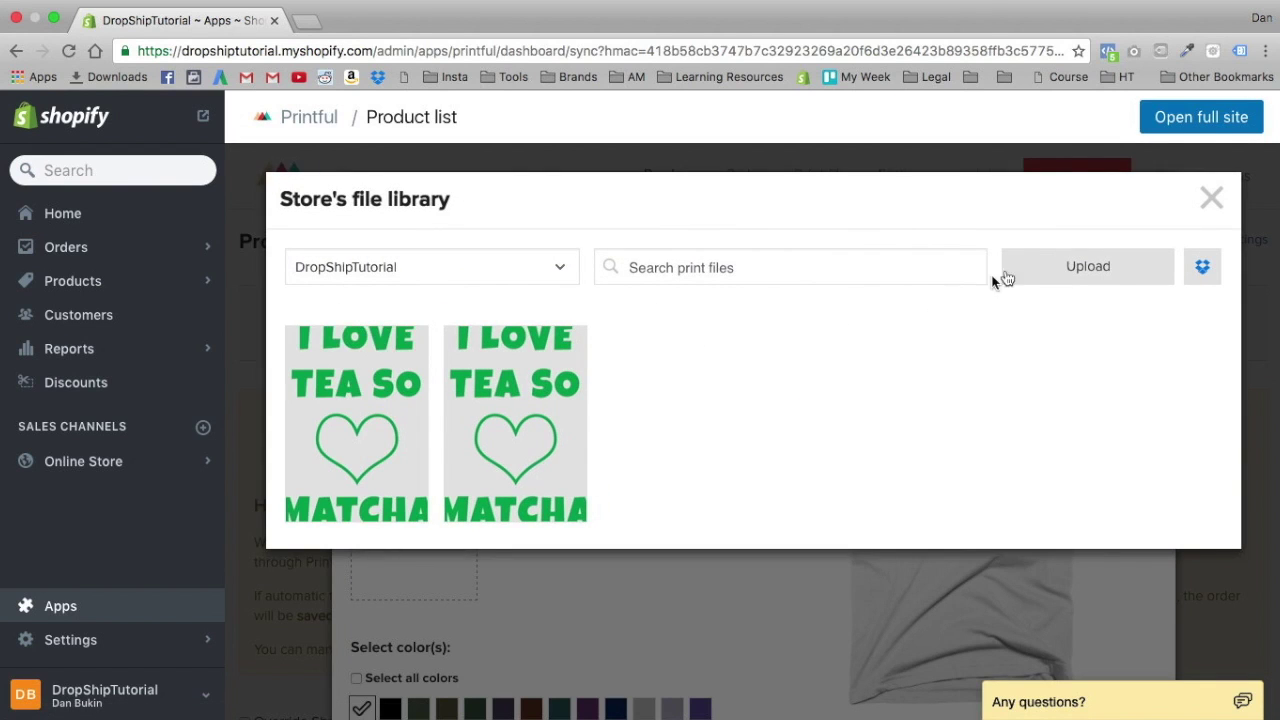
left_click(1006, 276)
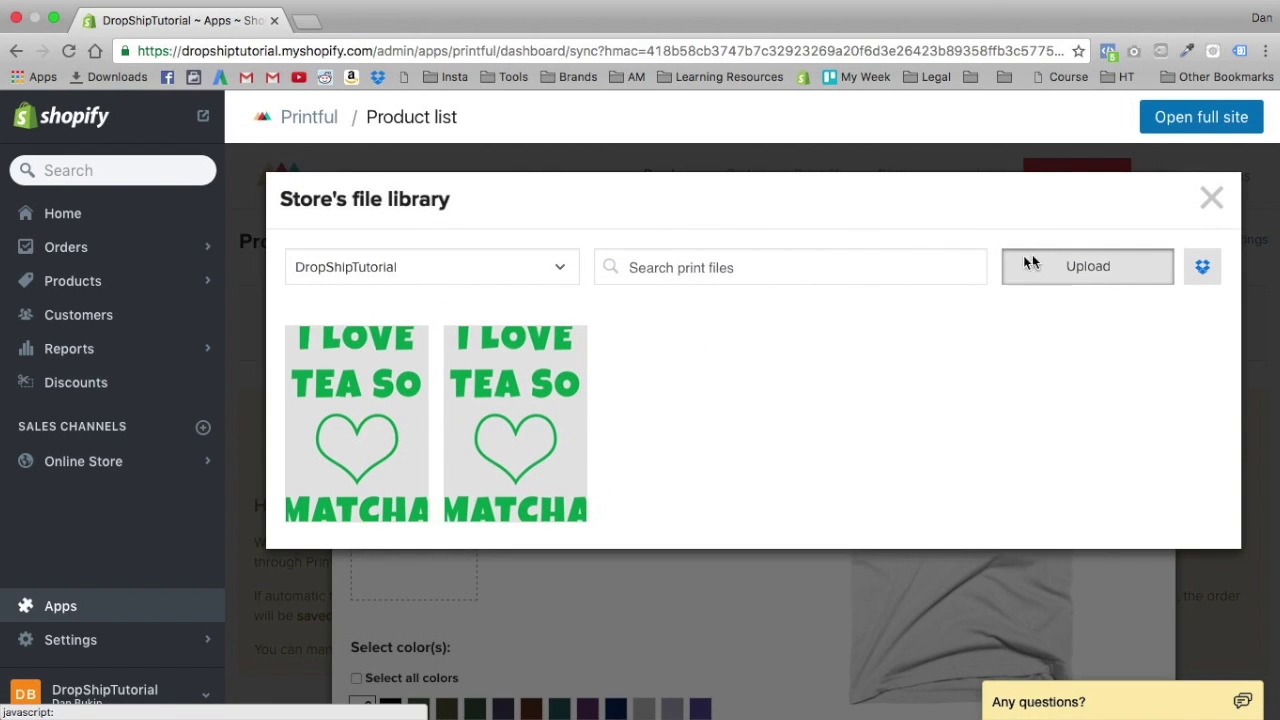
scroll(638, 200, "down", 15)
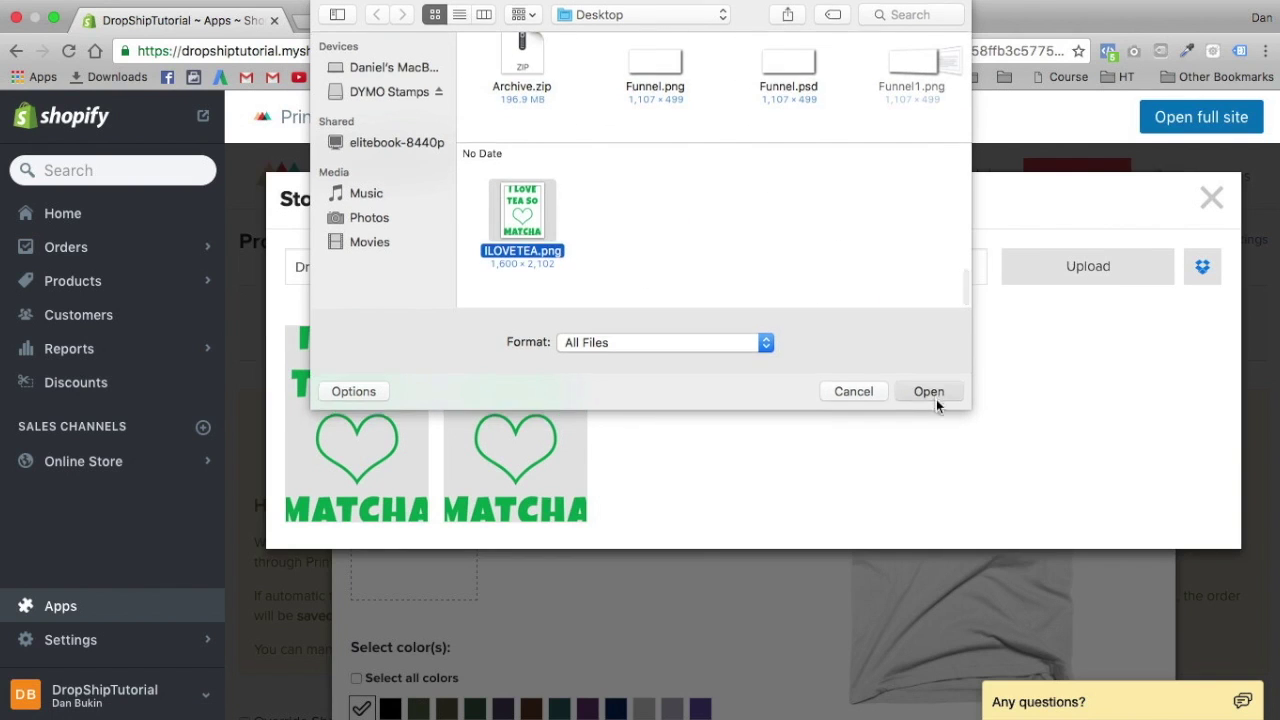
left_click(932, 396)
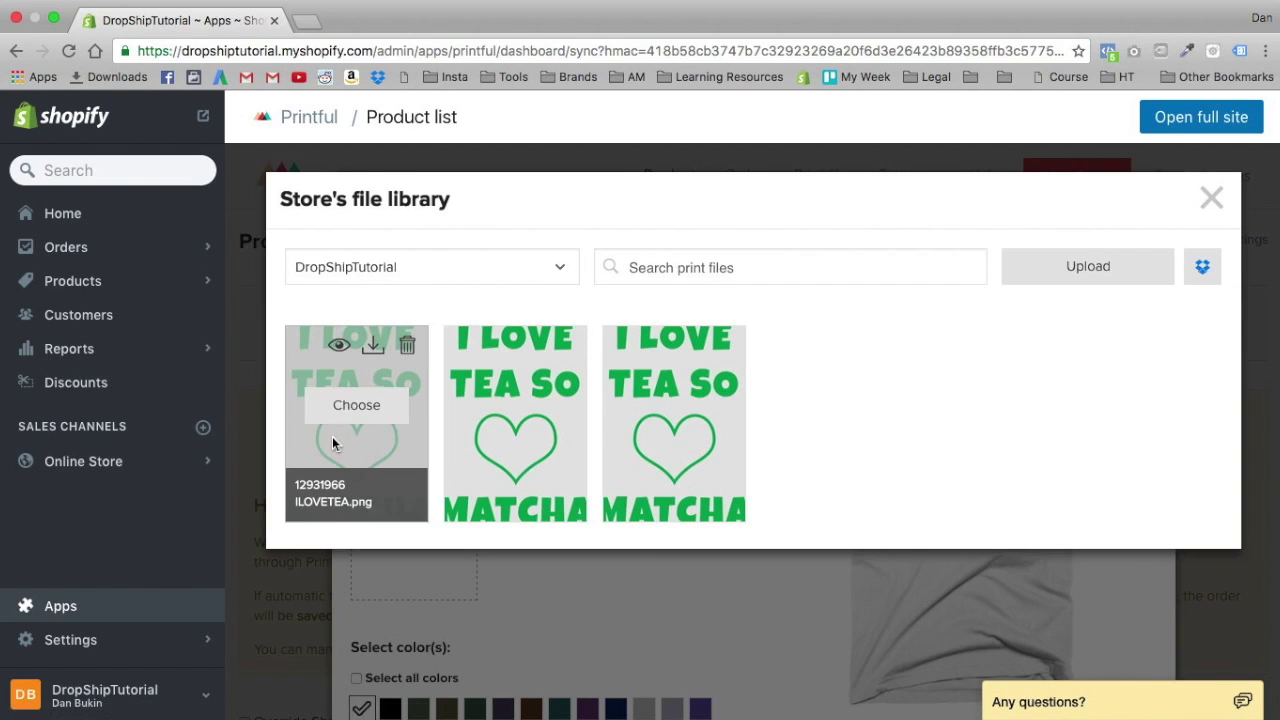
left_click(357, 404)
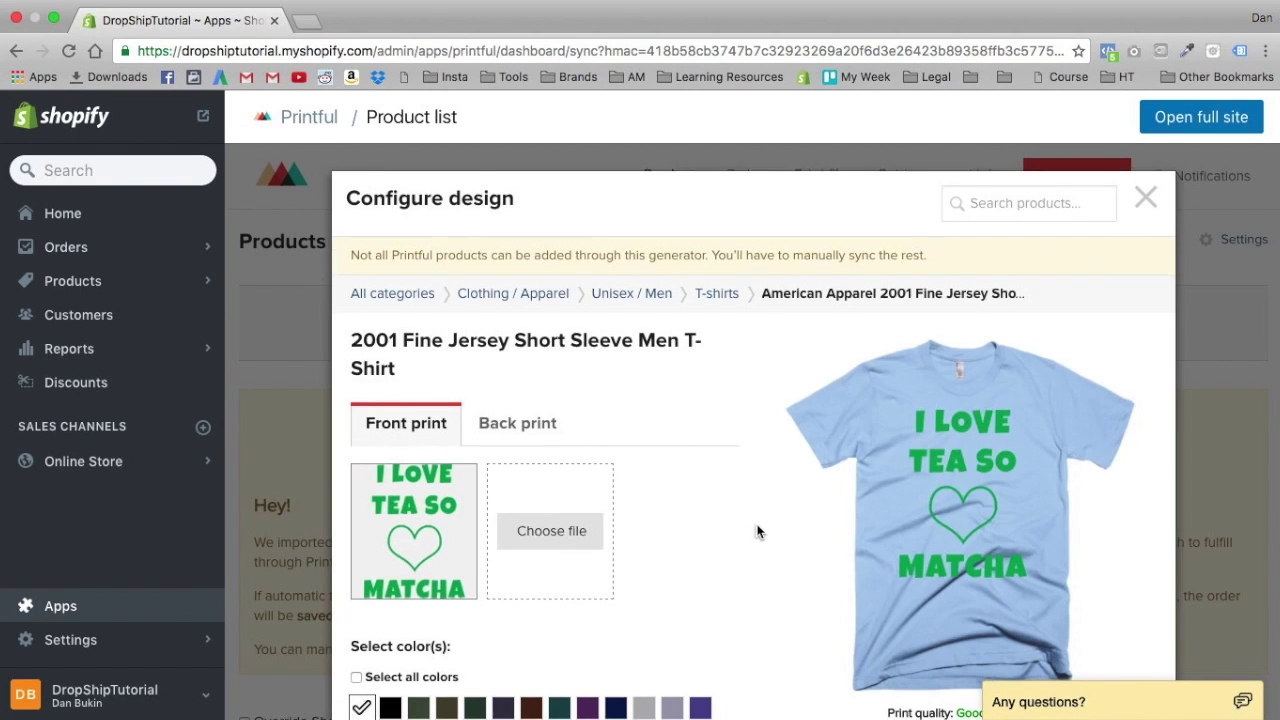
Step: Enlarge the design by its corners to fill the front print area at about 140 DPI, and check the color previews
scroll(760, 490, "down", 5)
scroll(990, 300, "up", 3)
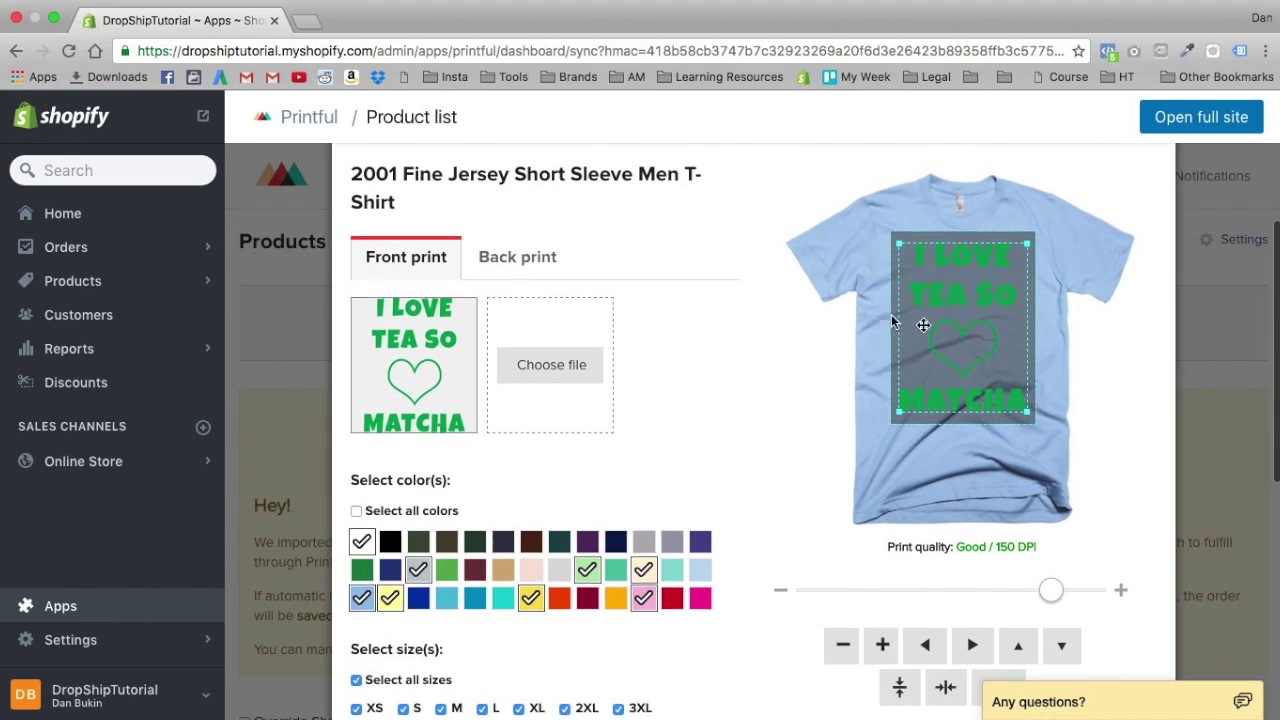
mouse_move(945, 405)
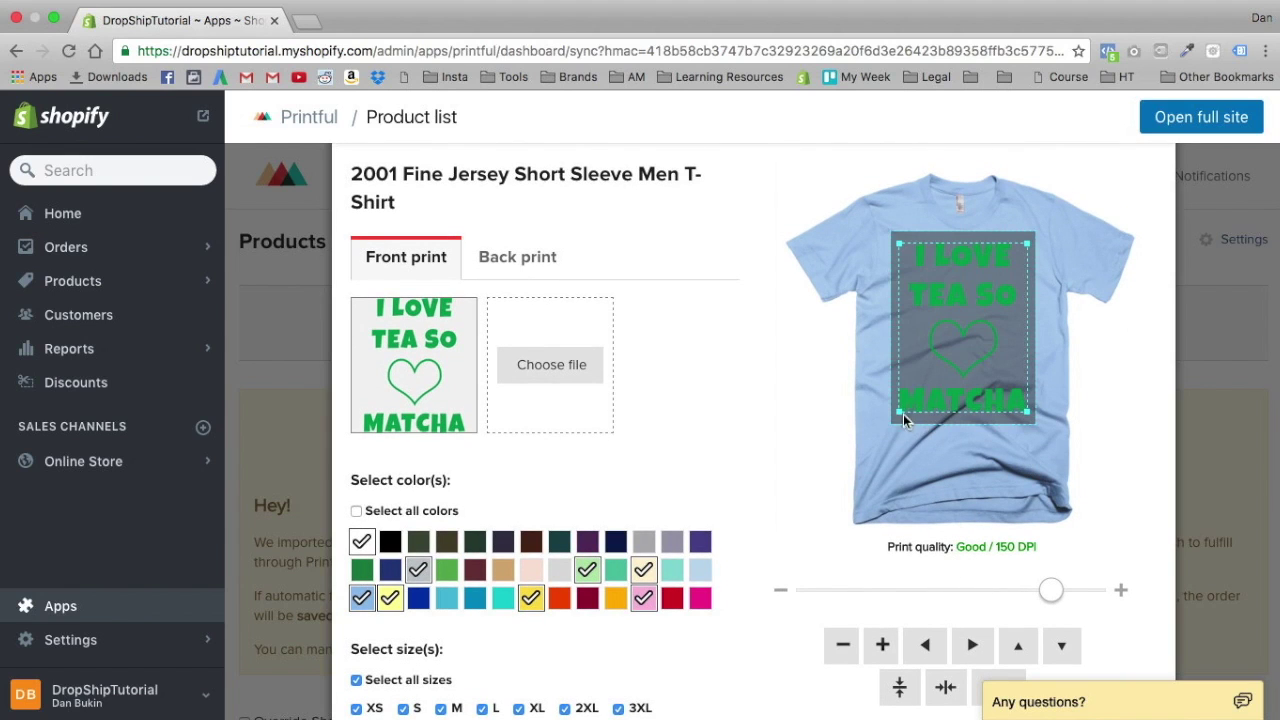
left_click_drag(902, 418, 895, 421)
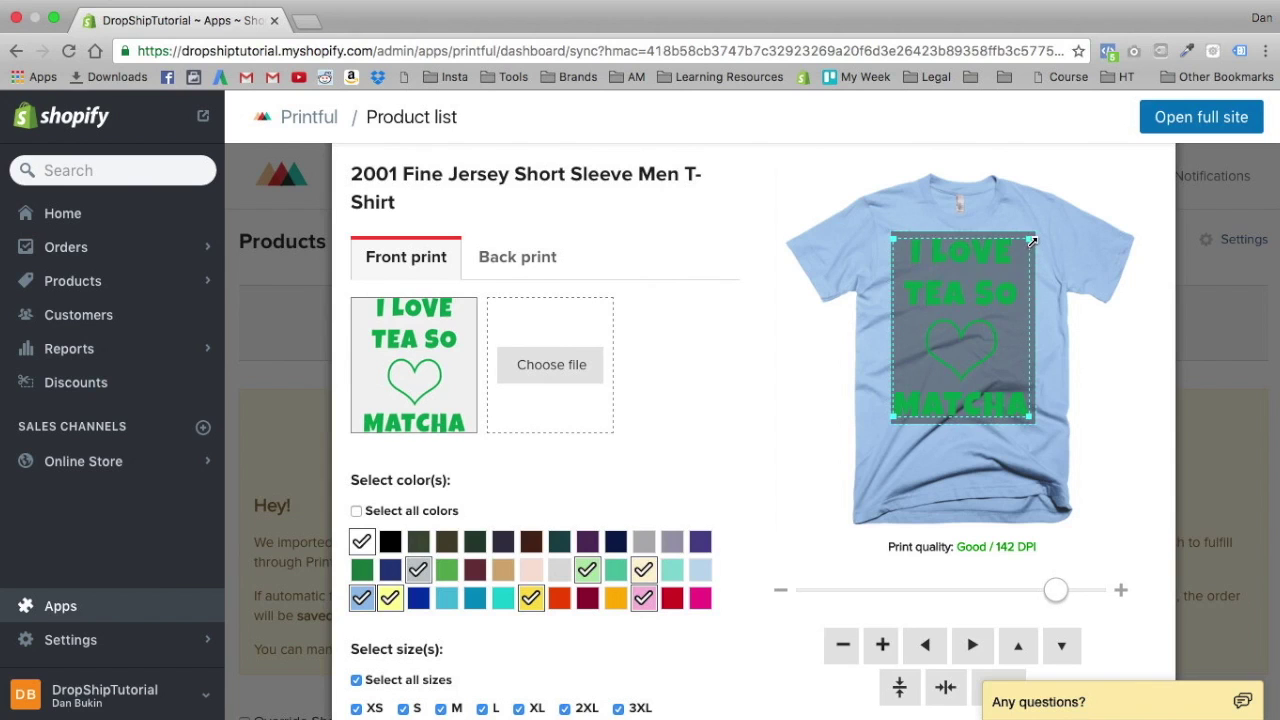
scroll(853, 399, "down", 3)
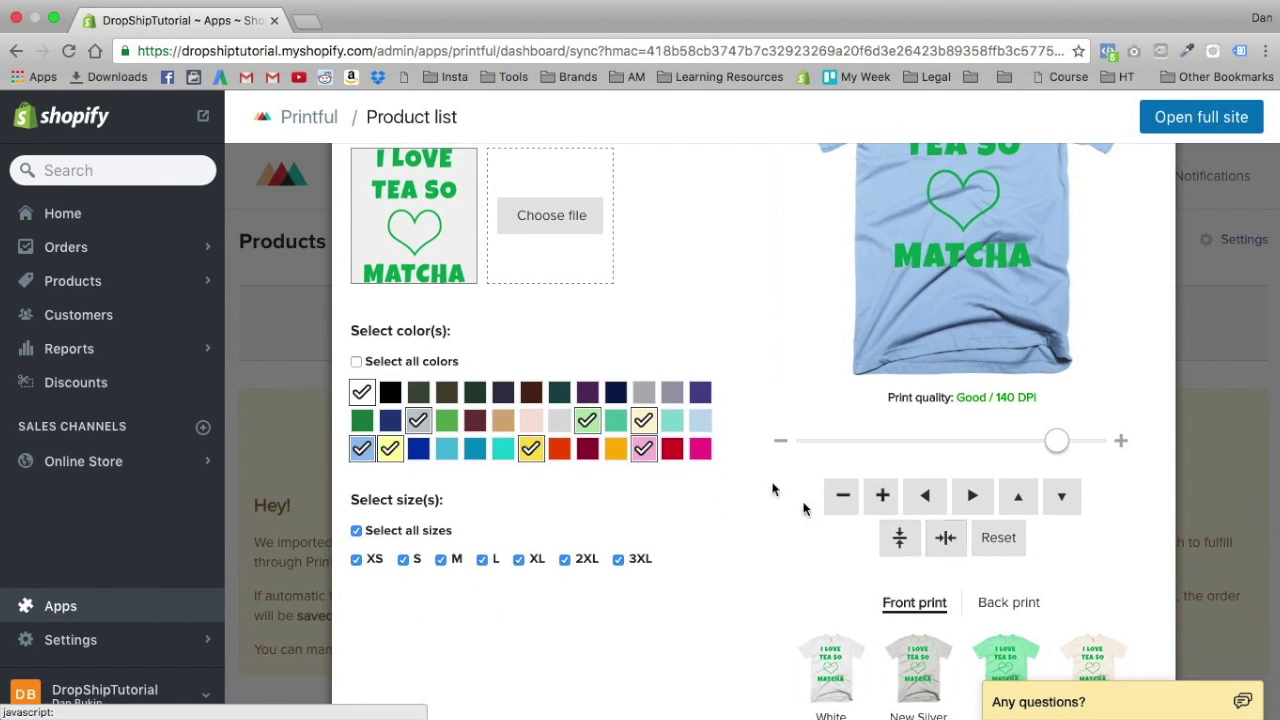
scroll(770, 470, "up", 6)
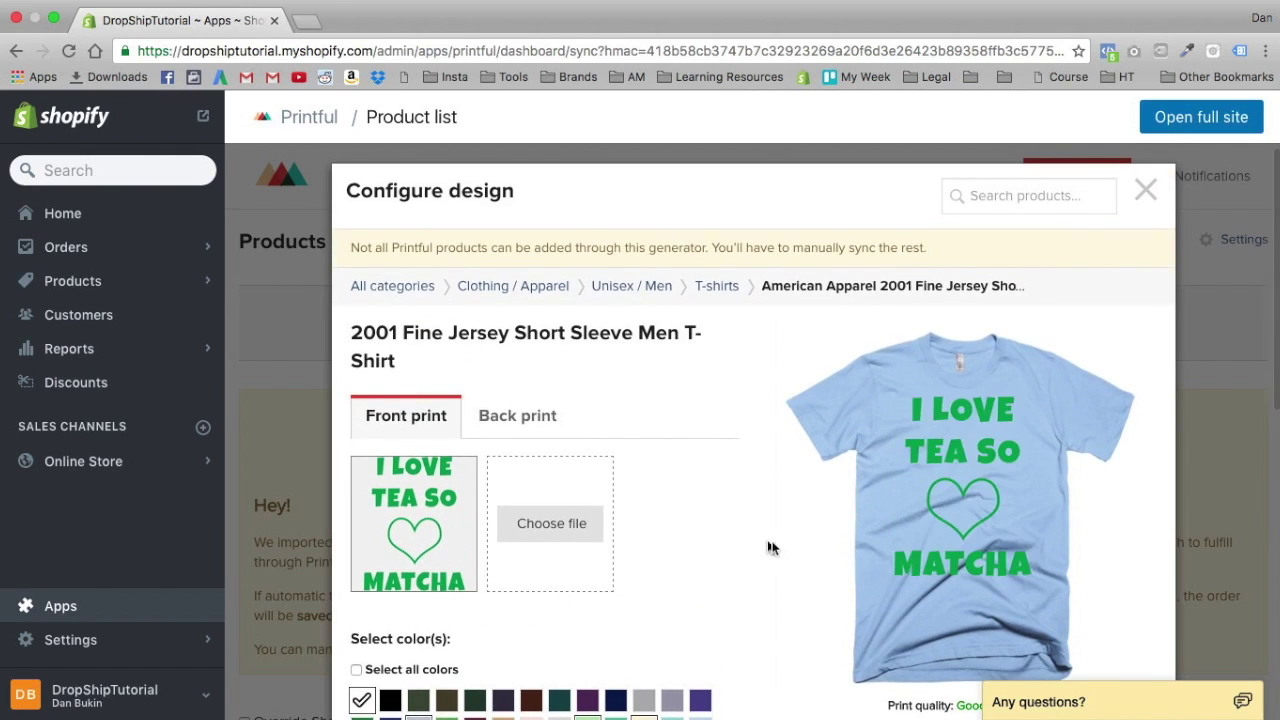
scroll(772, 547, "down", 10)
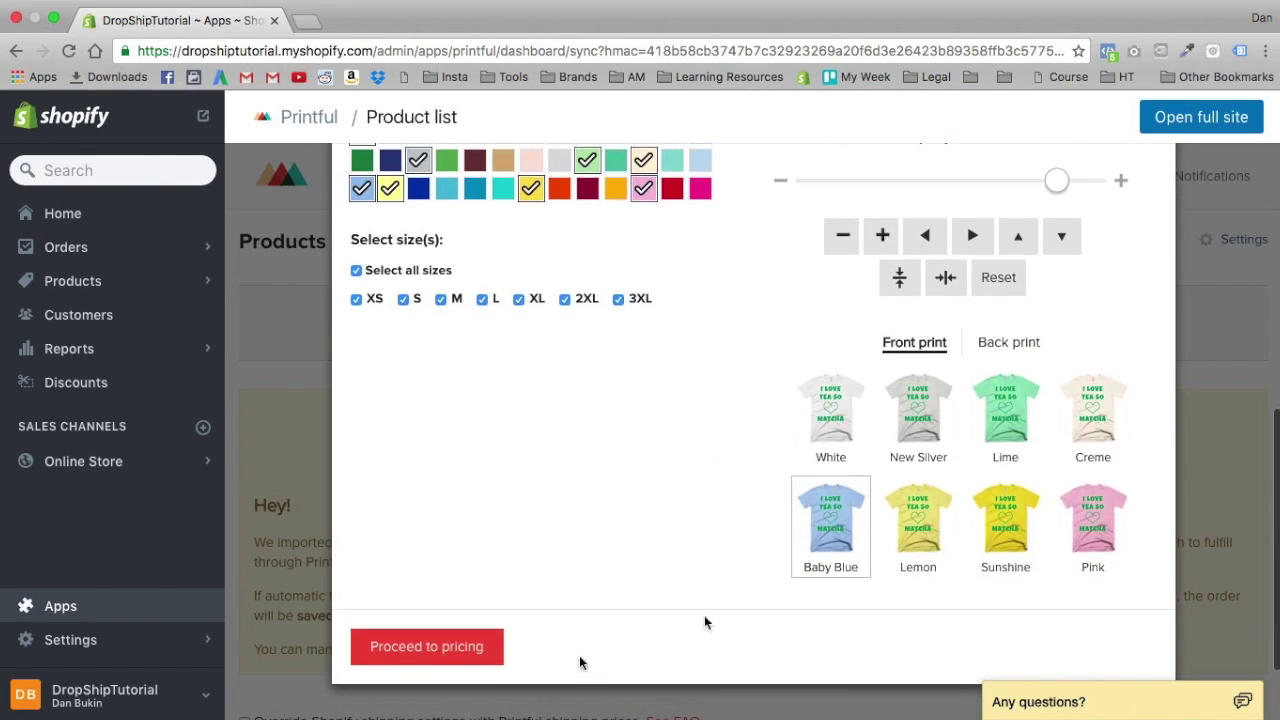
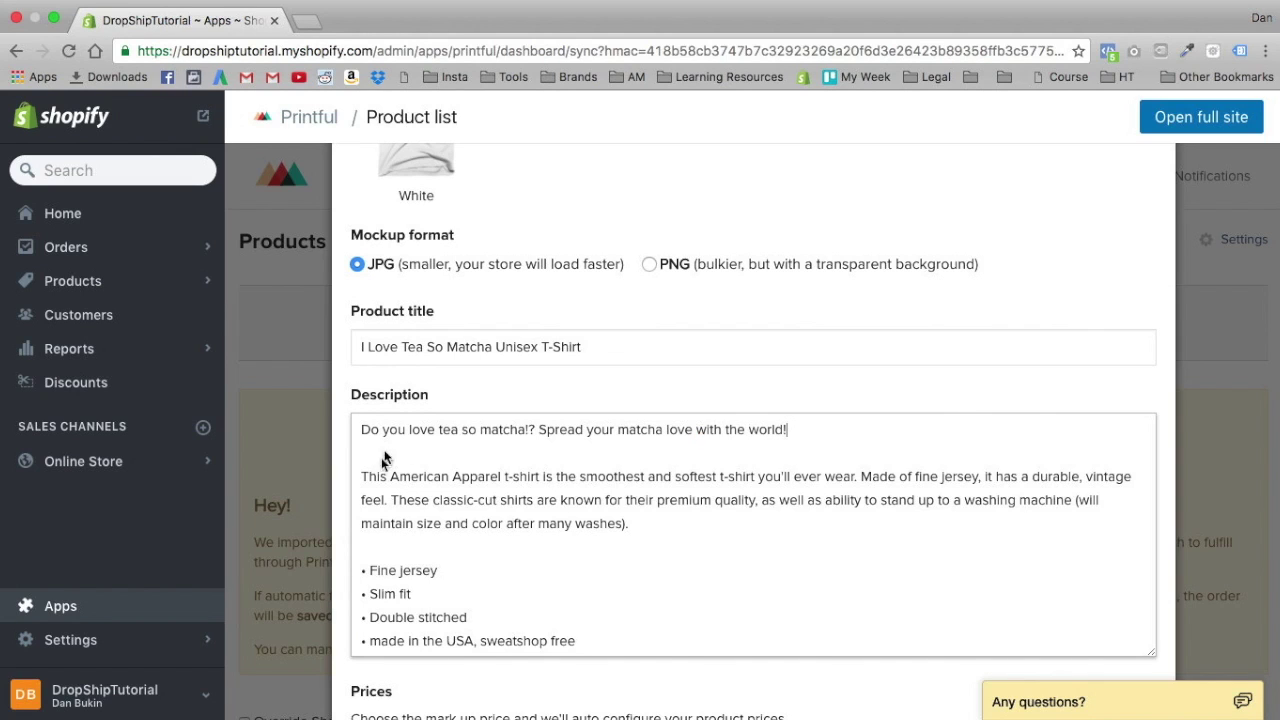
Step: Review the product description text and the price settings for sizes XS to 3XL
scroll(400, 474, "down", 2)
double_click(372, 412)
left_click(376, 398)
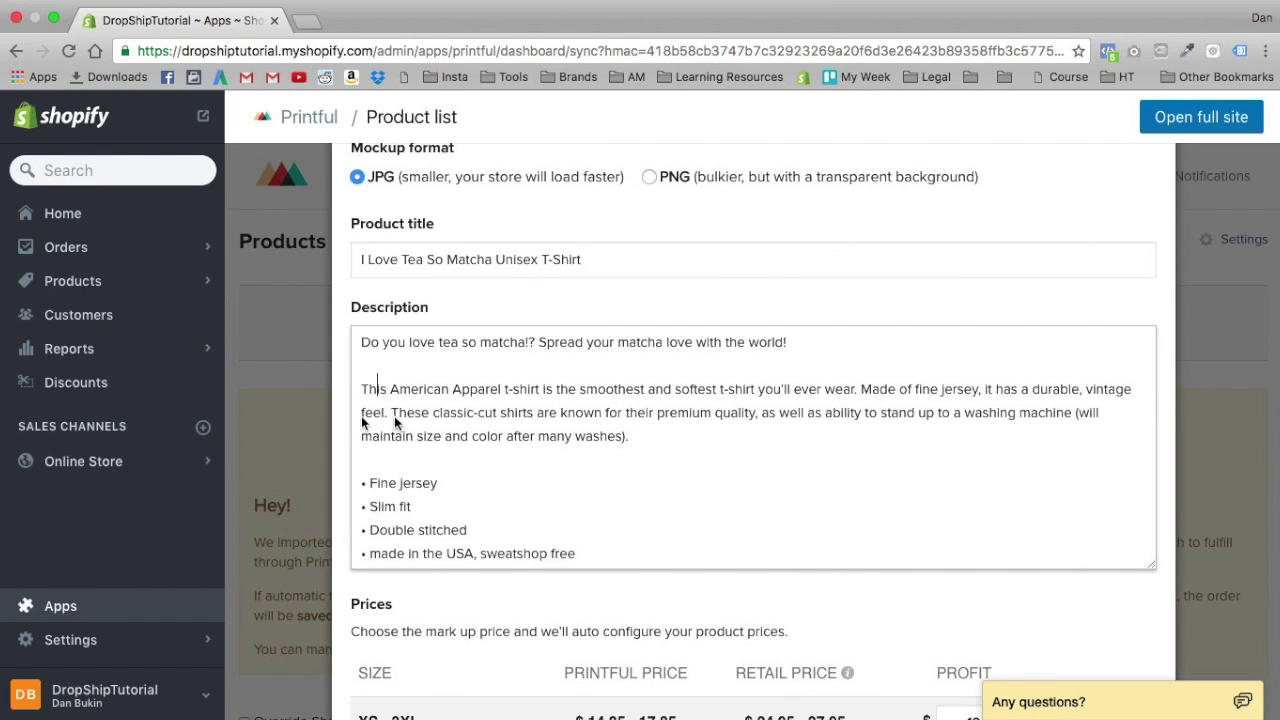
scroll(577, 444, "down", 2)
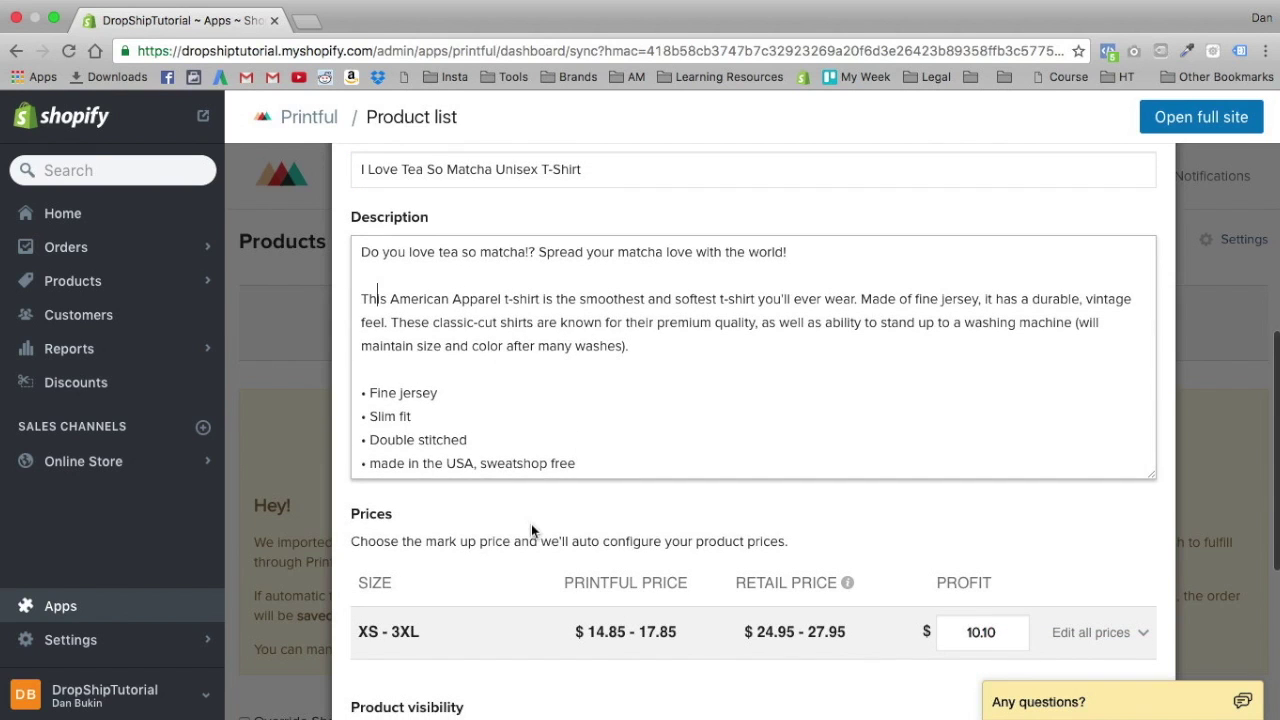
scroll(466, 531, "down", 2)
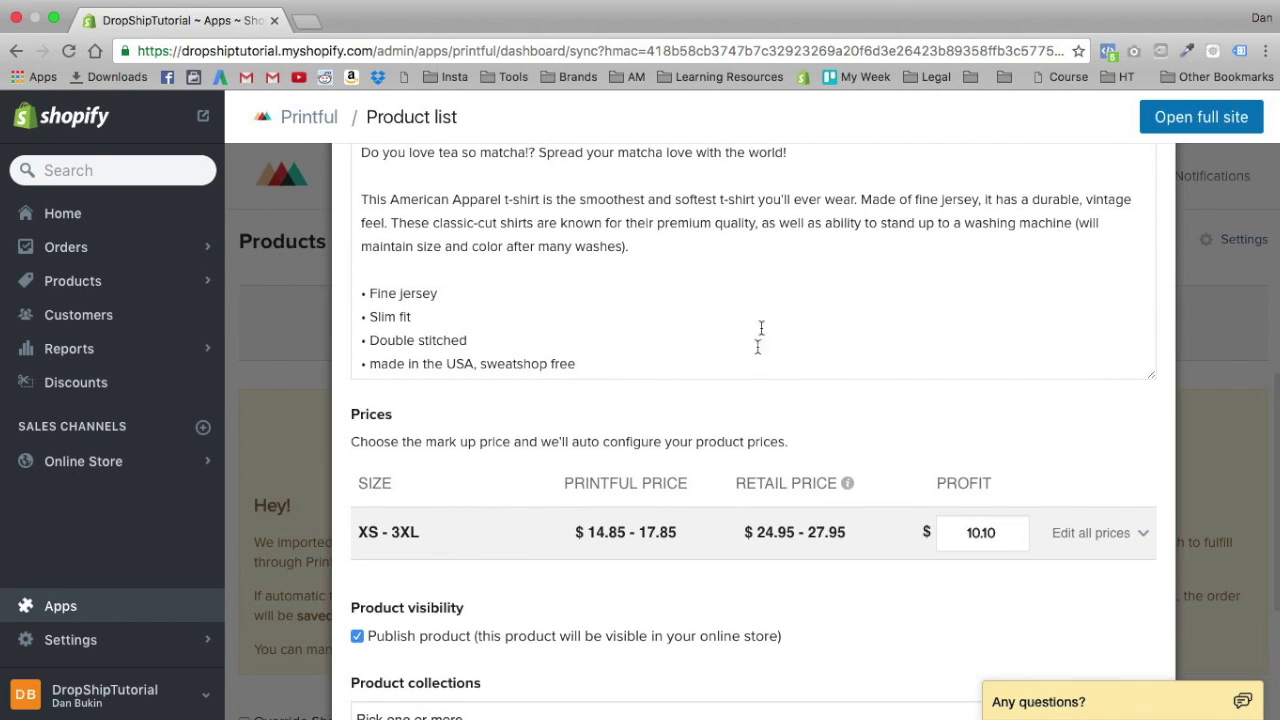
mouse_move(907, 5)
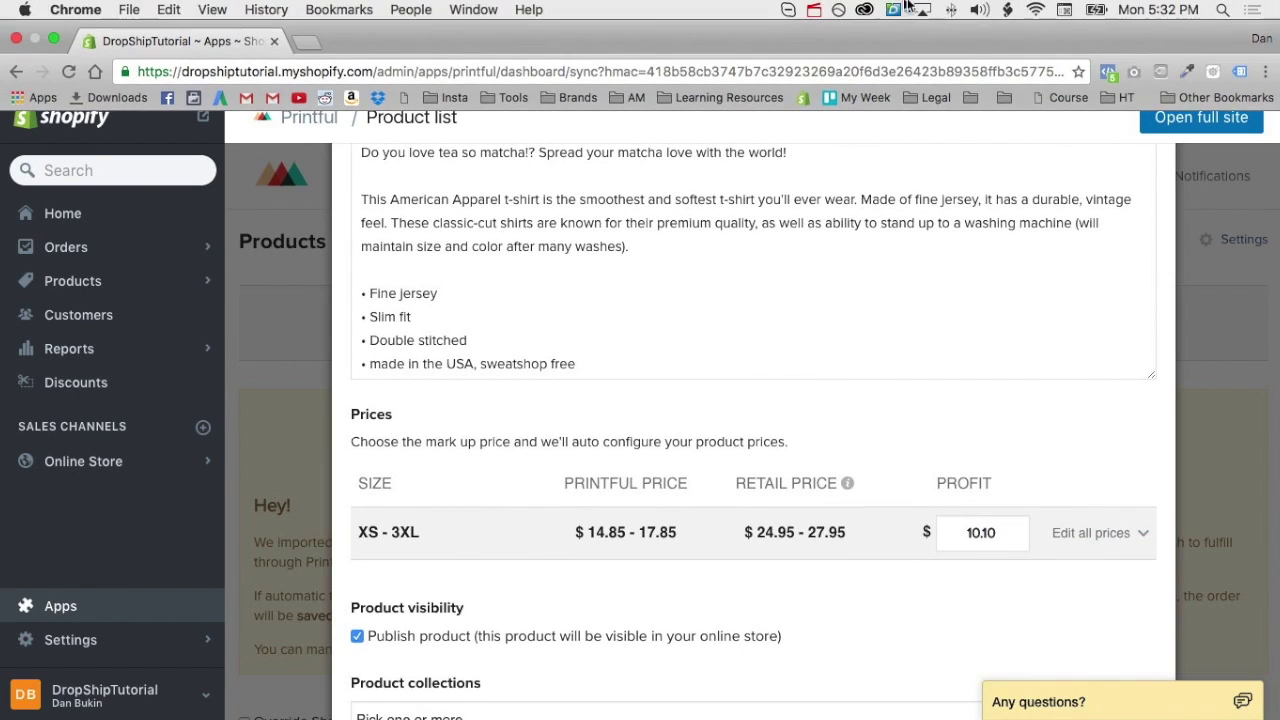
left_click(818, 9)
left_click(830, 99)
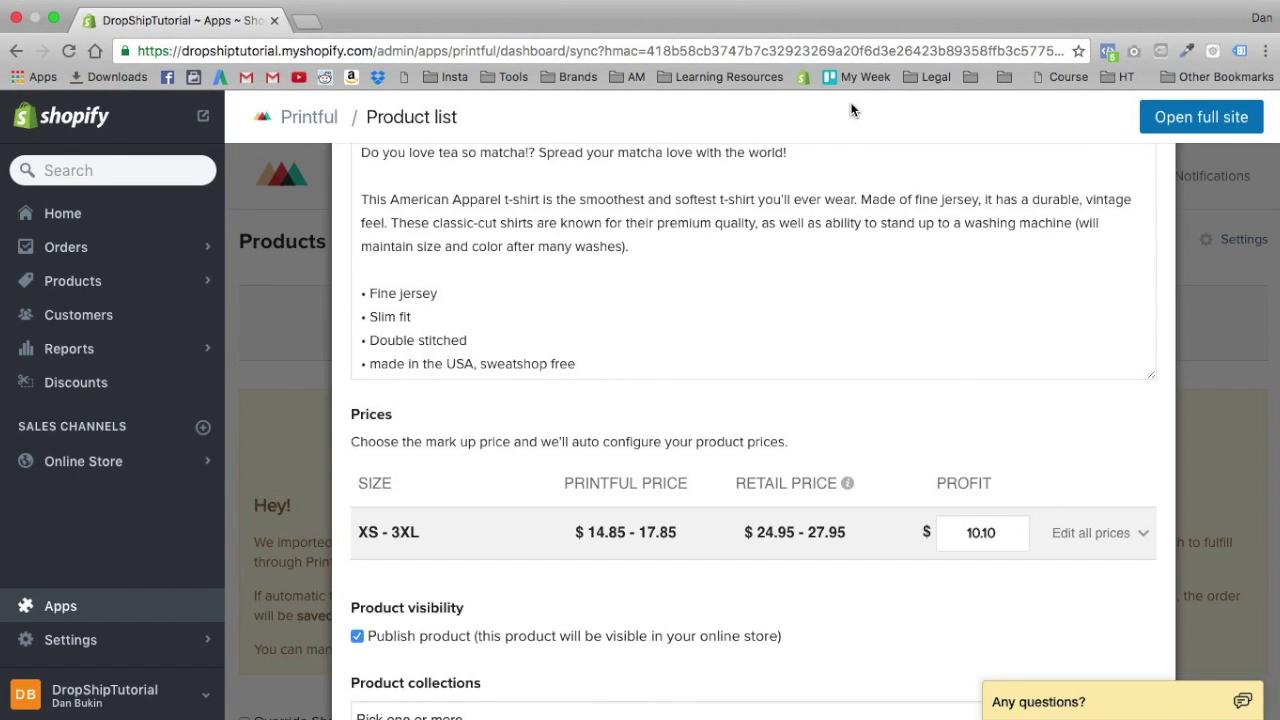
Step: Review the shirt's product title and description, and its Printful price, retail price and profit for sizes XS to 3XL
scroll(697, 297, "up", 5)
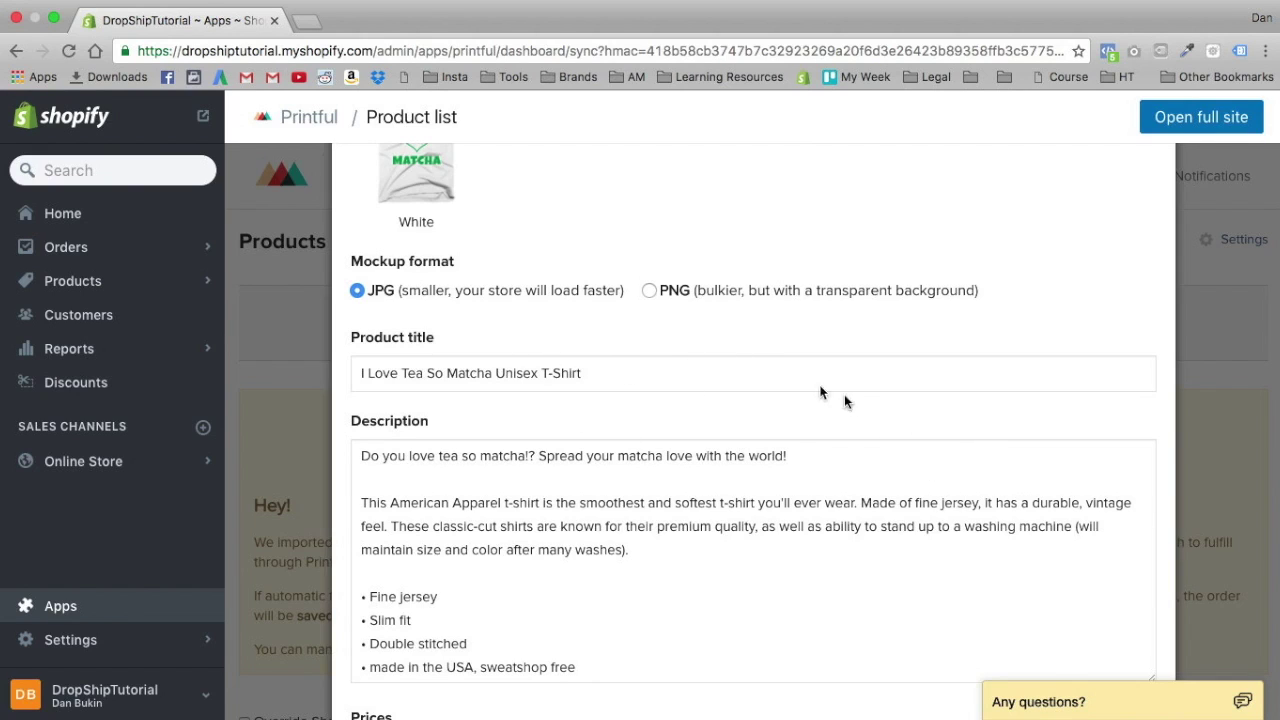
triple_click(520, 373)
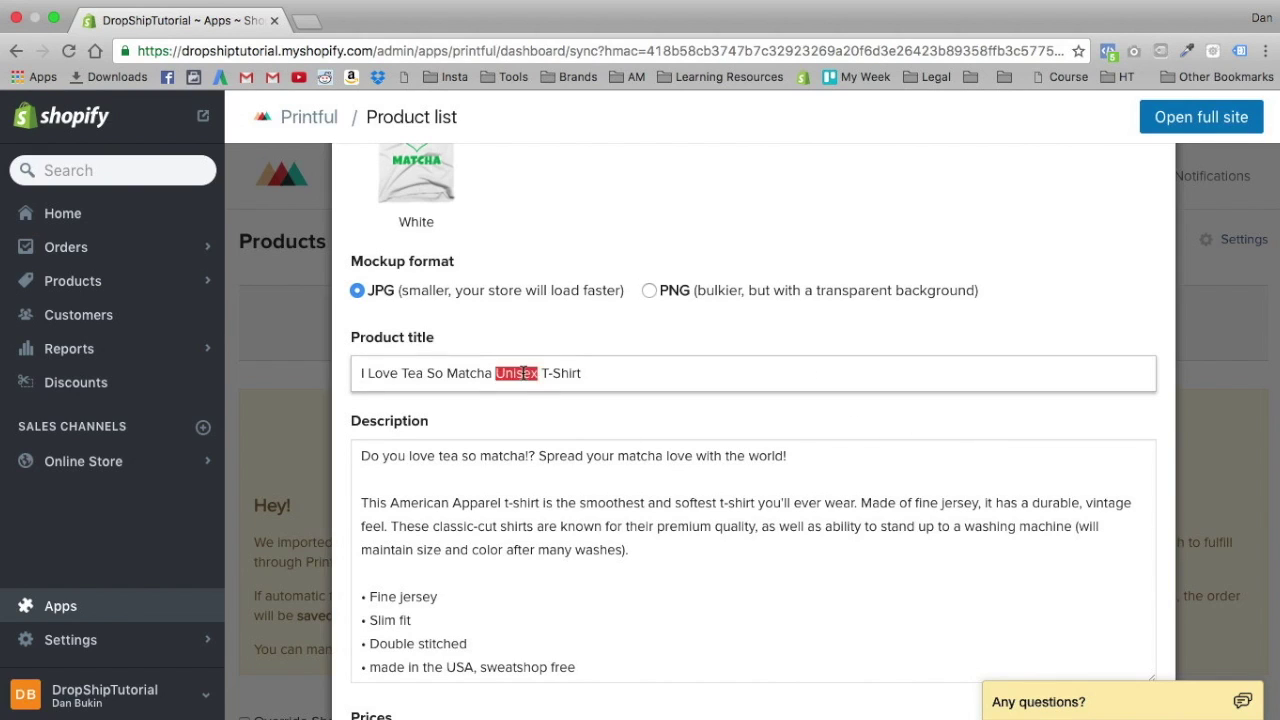
triple_click(518, 456)
scroll(518, 460, "down", 3)
left_click(500, 443)
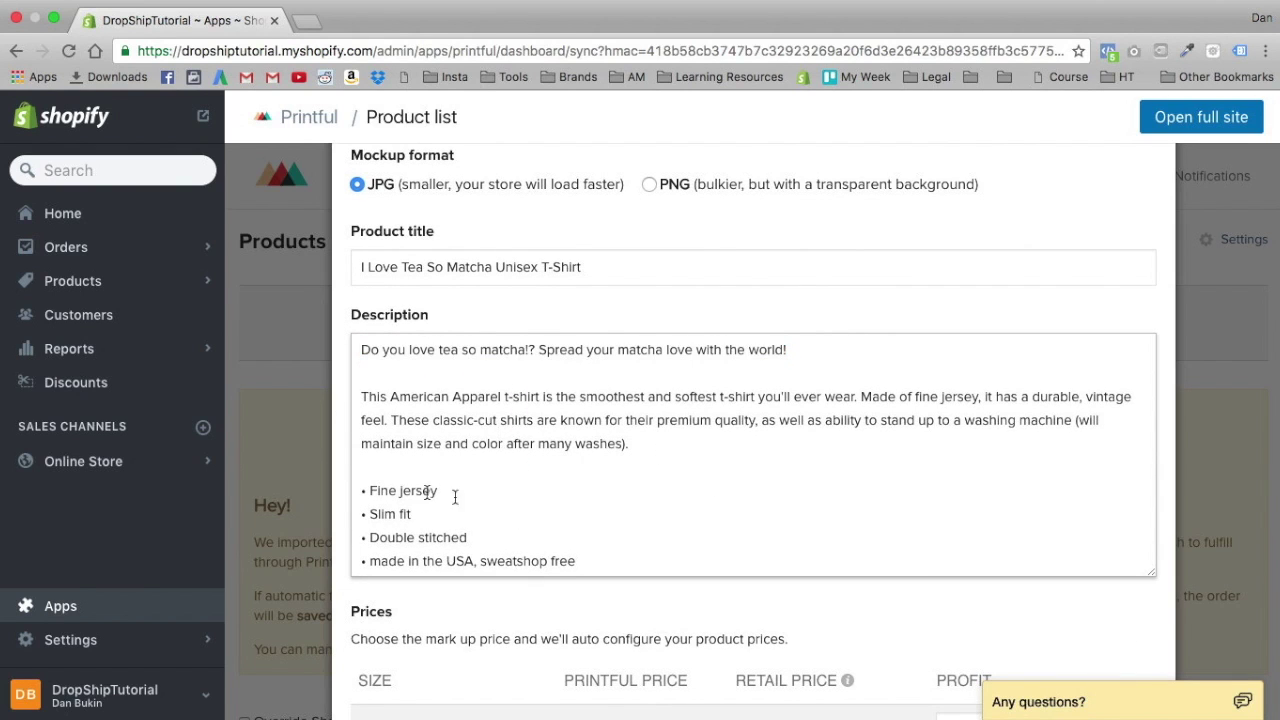
scroll(605, 460, "down", 4)
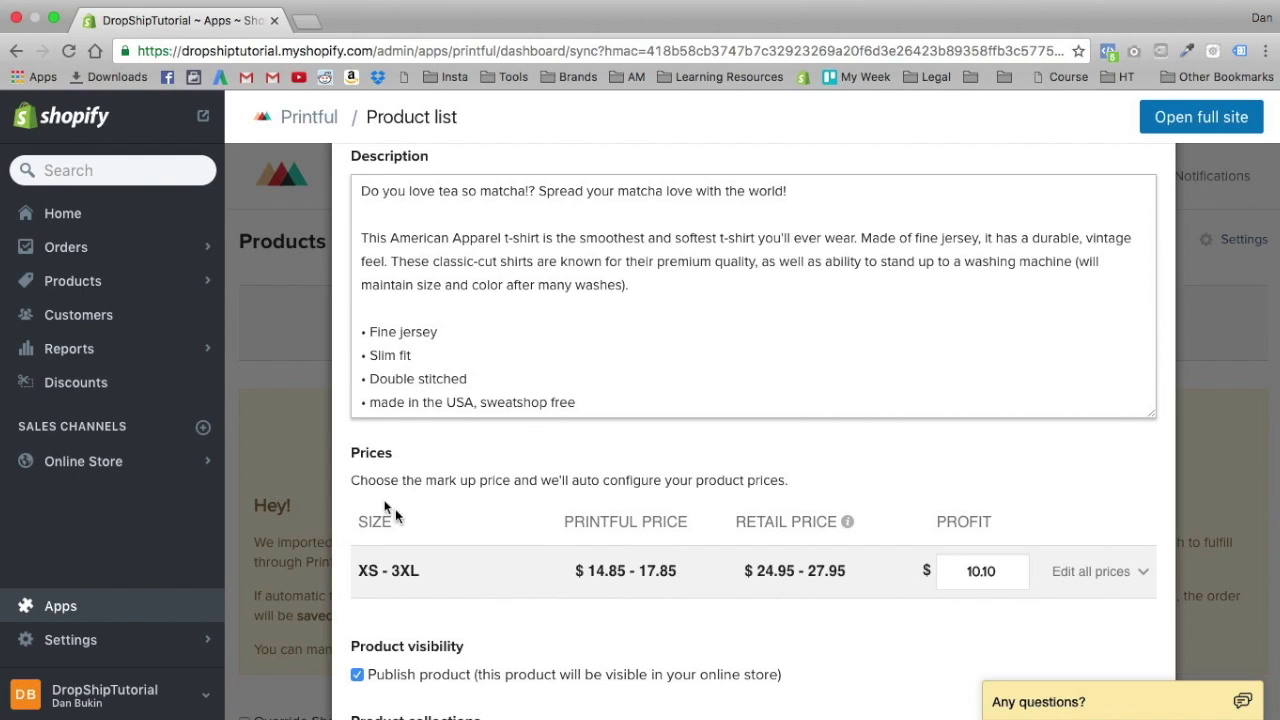
scroll(489, 526, "down", 2)
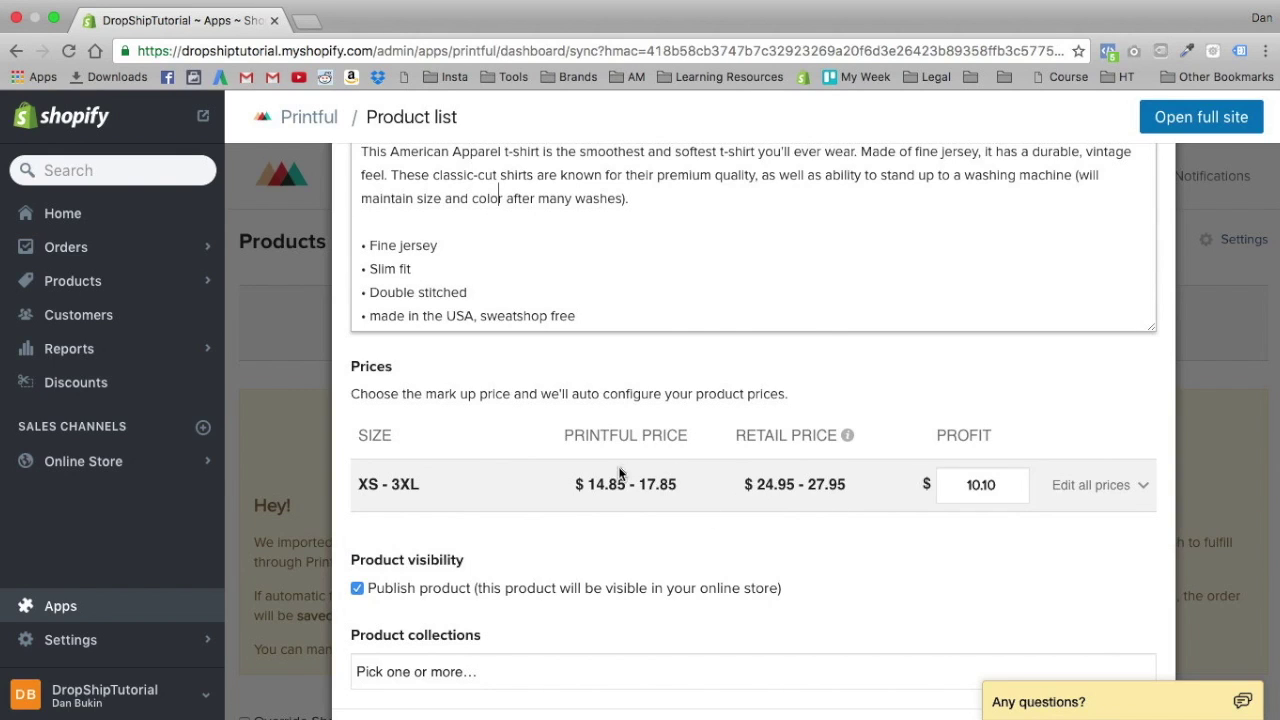
left_click_drag(578, 486, 682, 486)
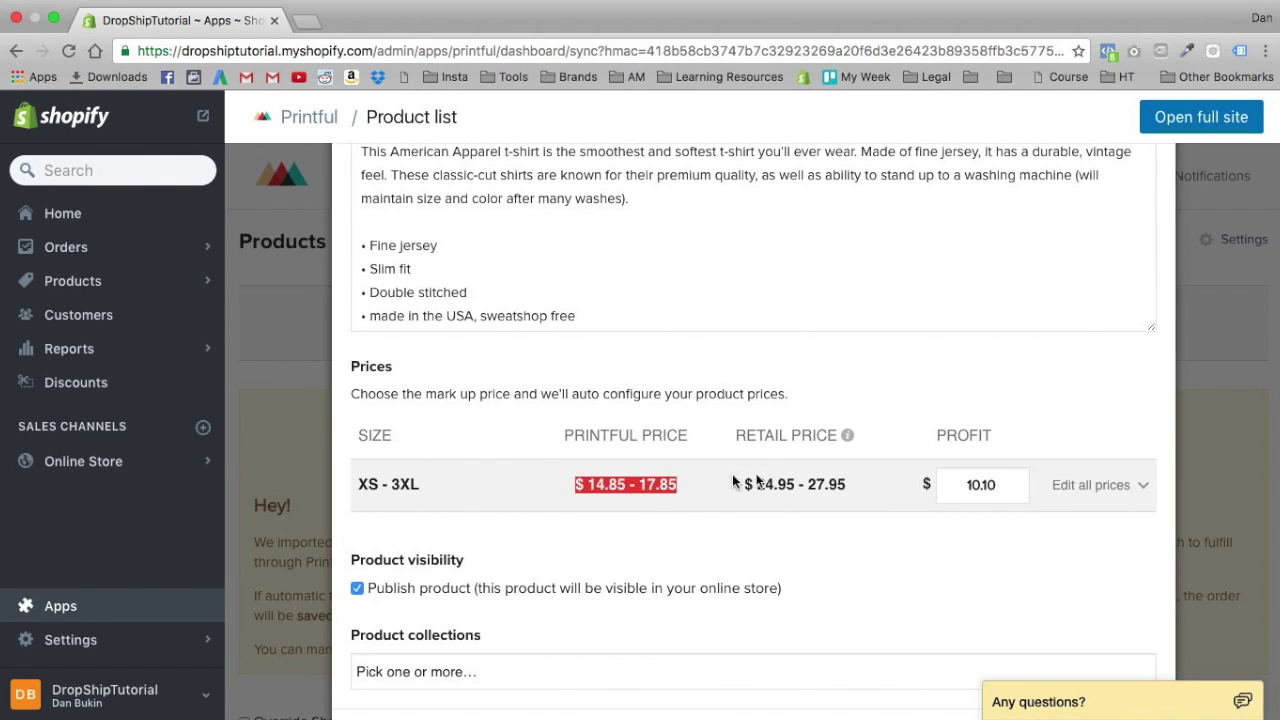
left_click_drag(950, 490, 1013, 492)
left_click(965, 486)
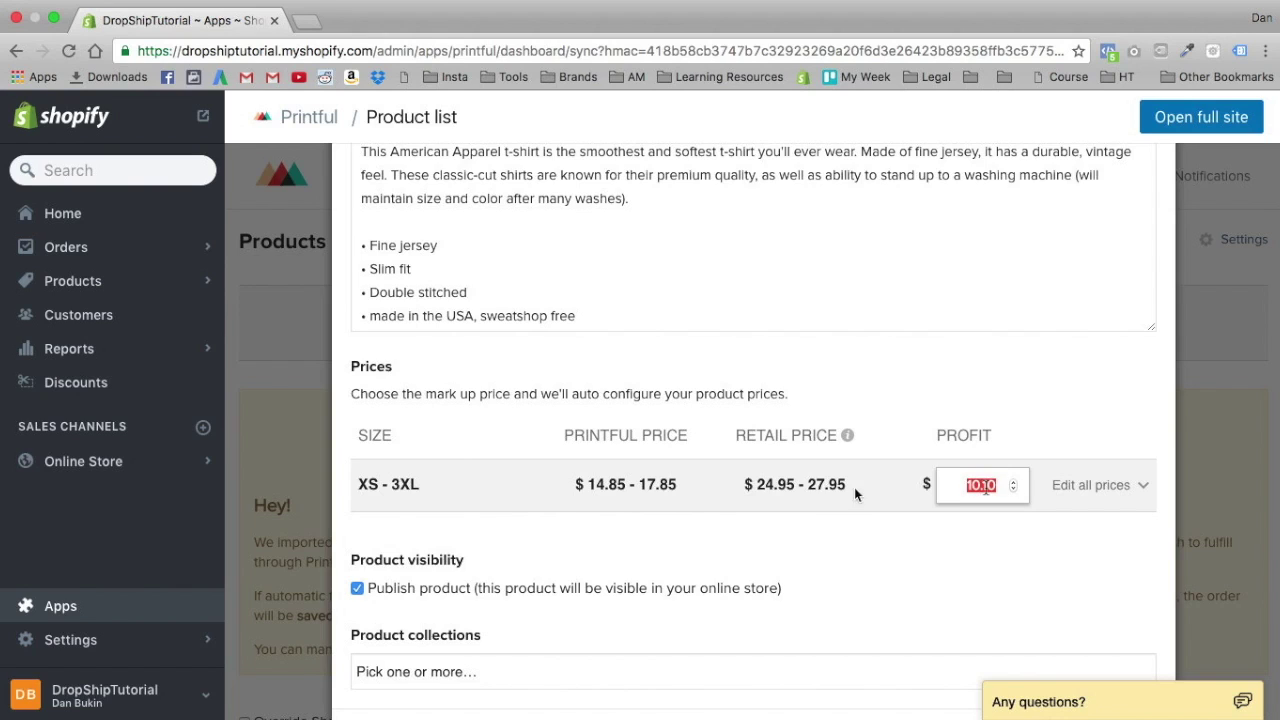
left_click_drag(757, 483, 867, 483)
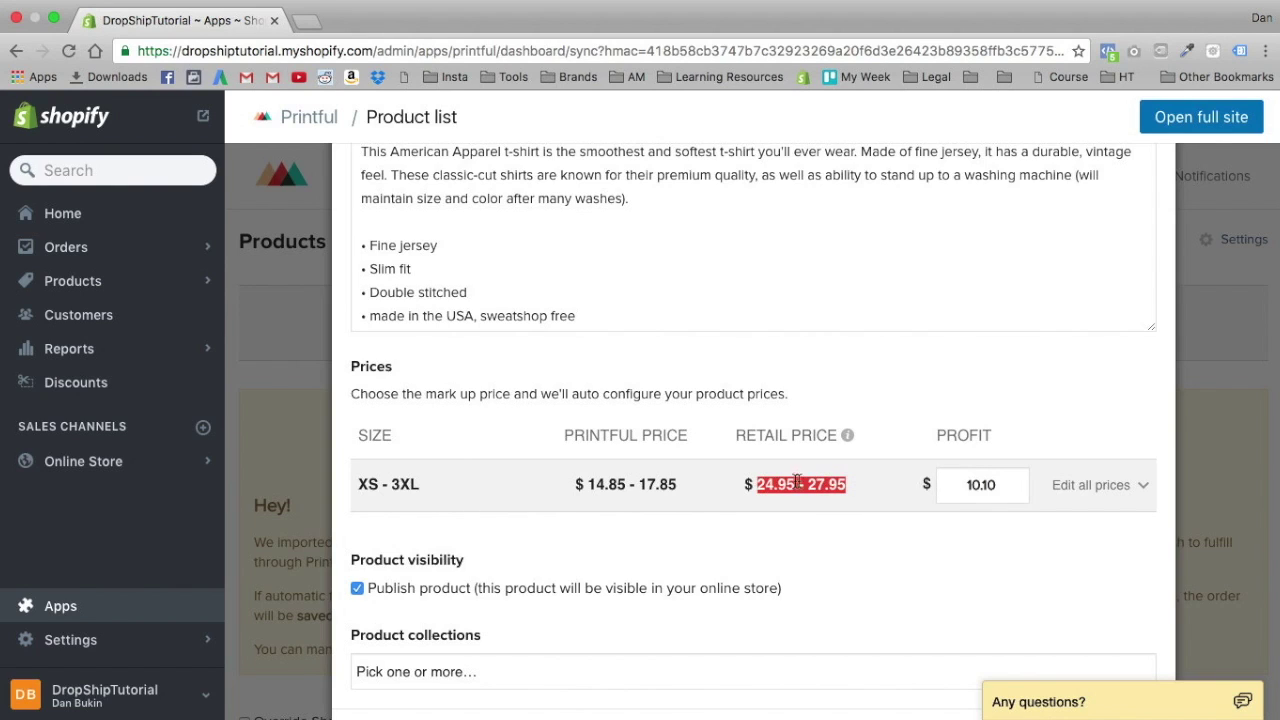
left_click(757, 487)
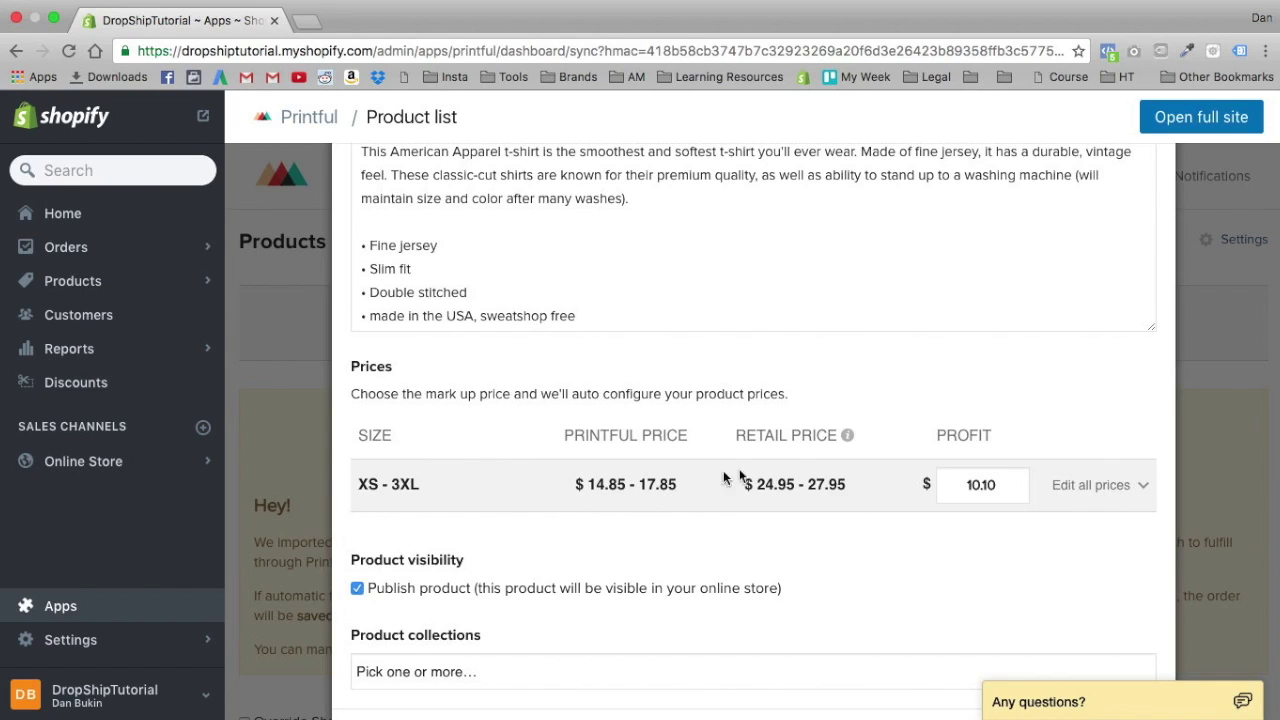
Step: Raise the shirt's profit for sizes XS to 3XL to $15.00
left_click(1015, 482)
left_click(1015, 482)
left_click(1015, 482)
left_click(1015, 482)
left_click(1015, 482)
left_click(1015, 482)
left_click(1015, 482)
left_click(1015, 482)
left_click(1015, 482)
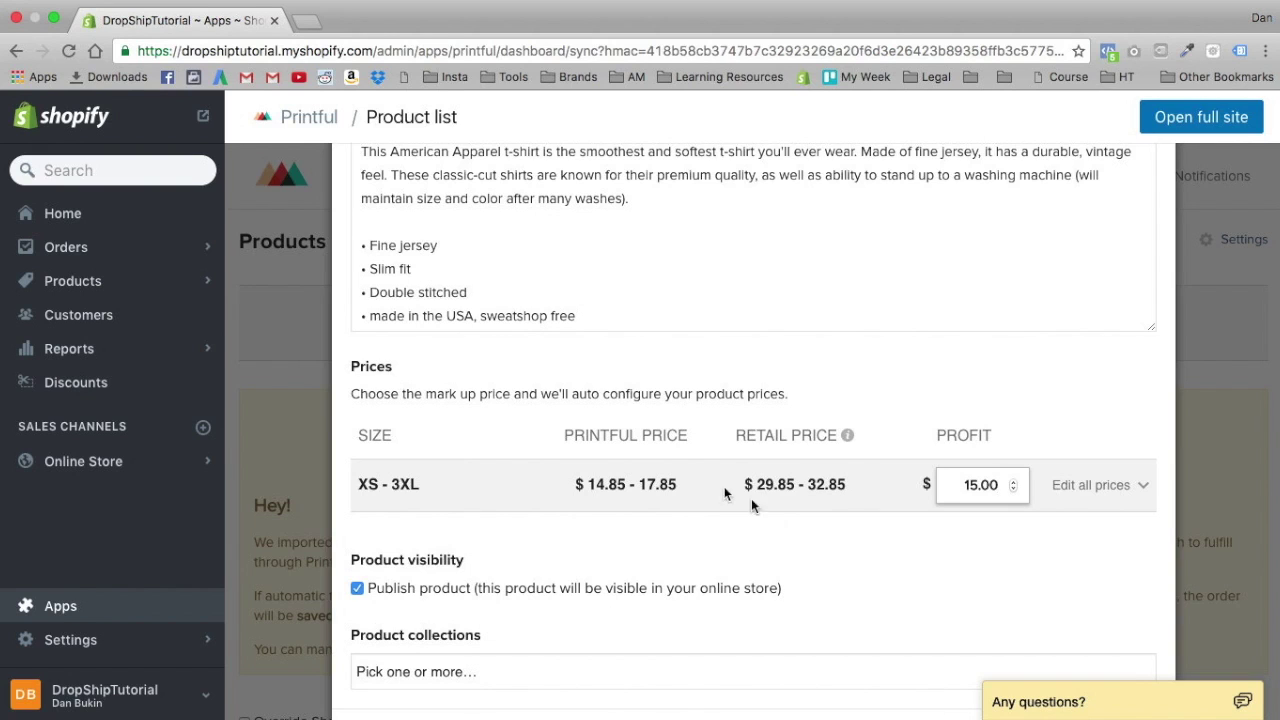
Step: Assign the shirt to the Home page collection and submit it to the store
scroll(557, 603, "down", 2)
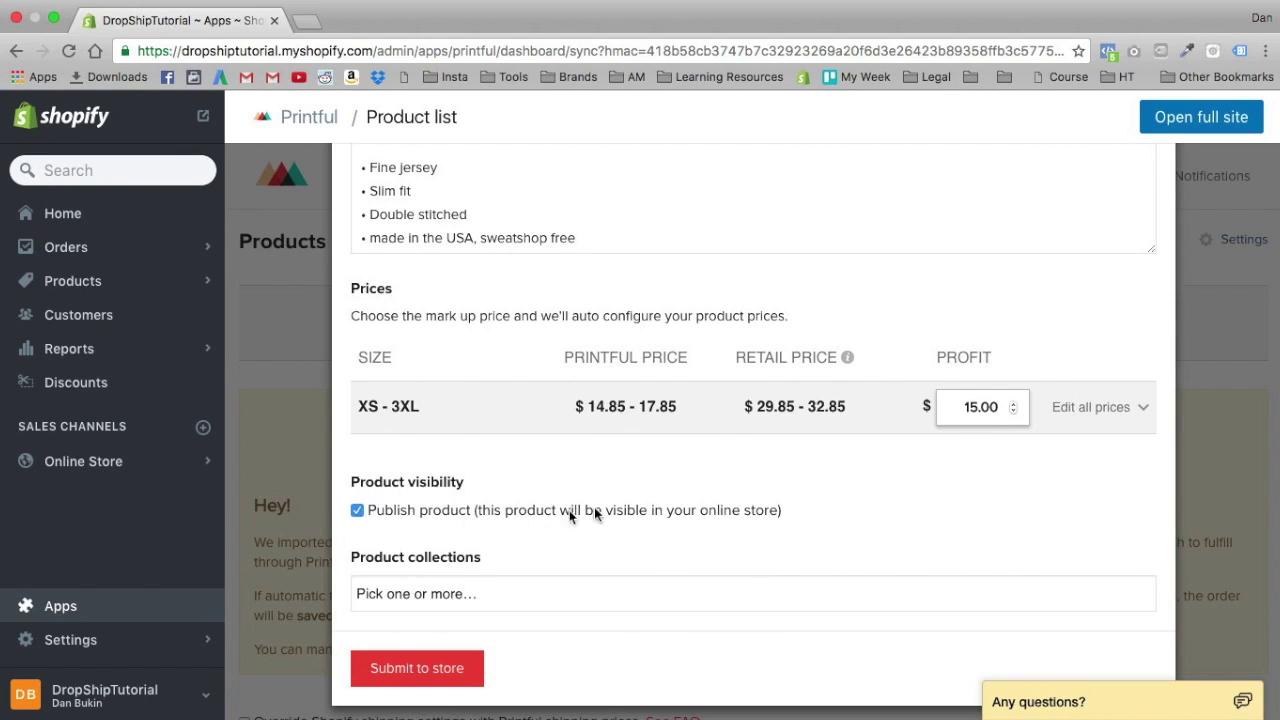
left_click(739, 590)
scroll(428, 417, "down", 3)
left_click(468, 516)
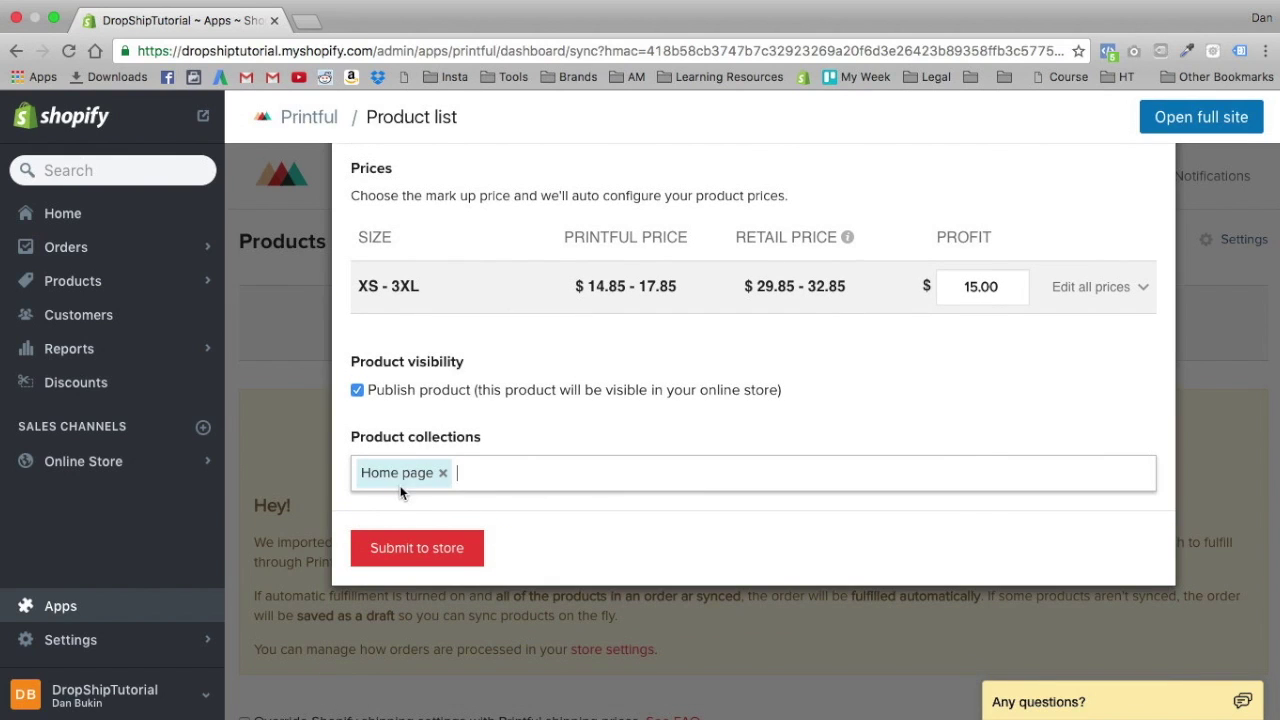
left_click(451, 549)
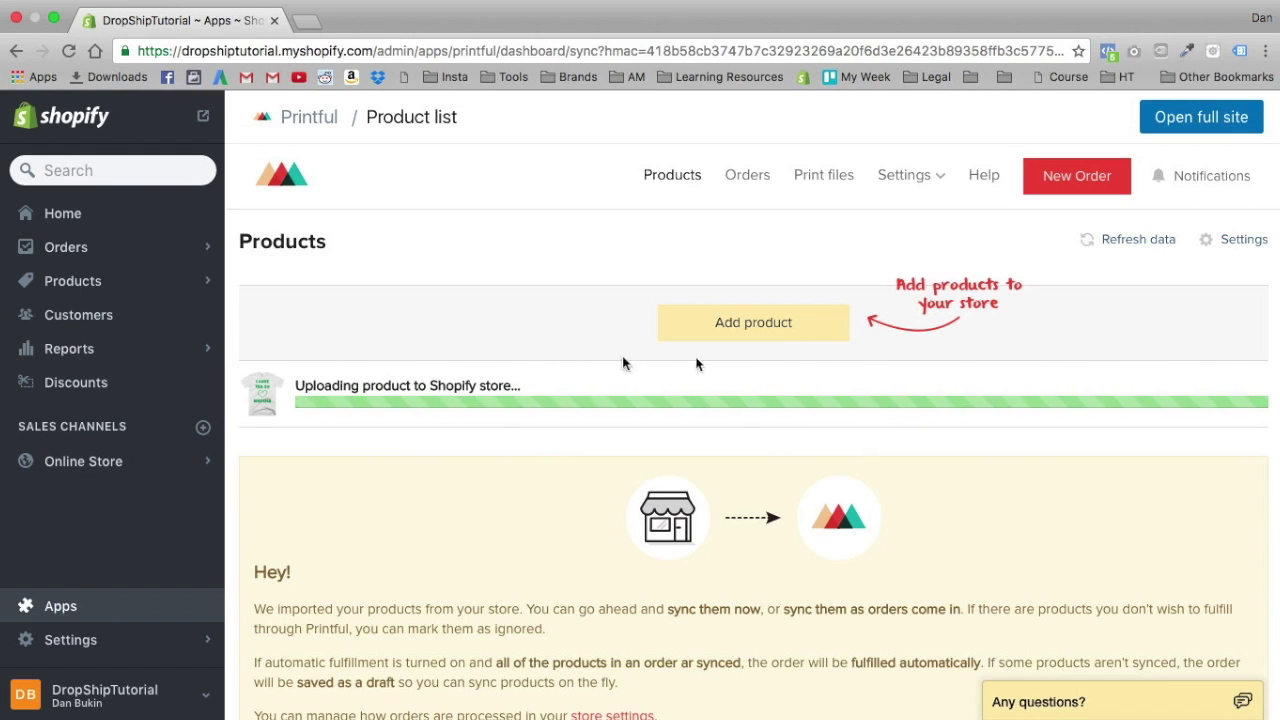
Step: Start a new product from the Mugs category and choose ILOVETEA.png from the store's file library as its print file
left_click(700, 325)
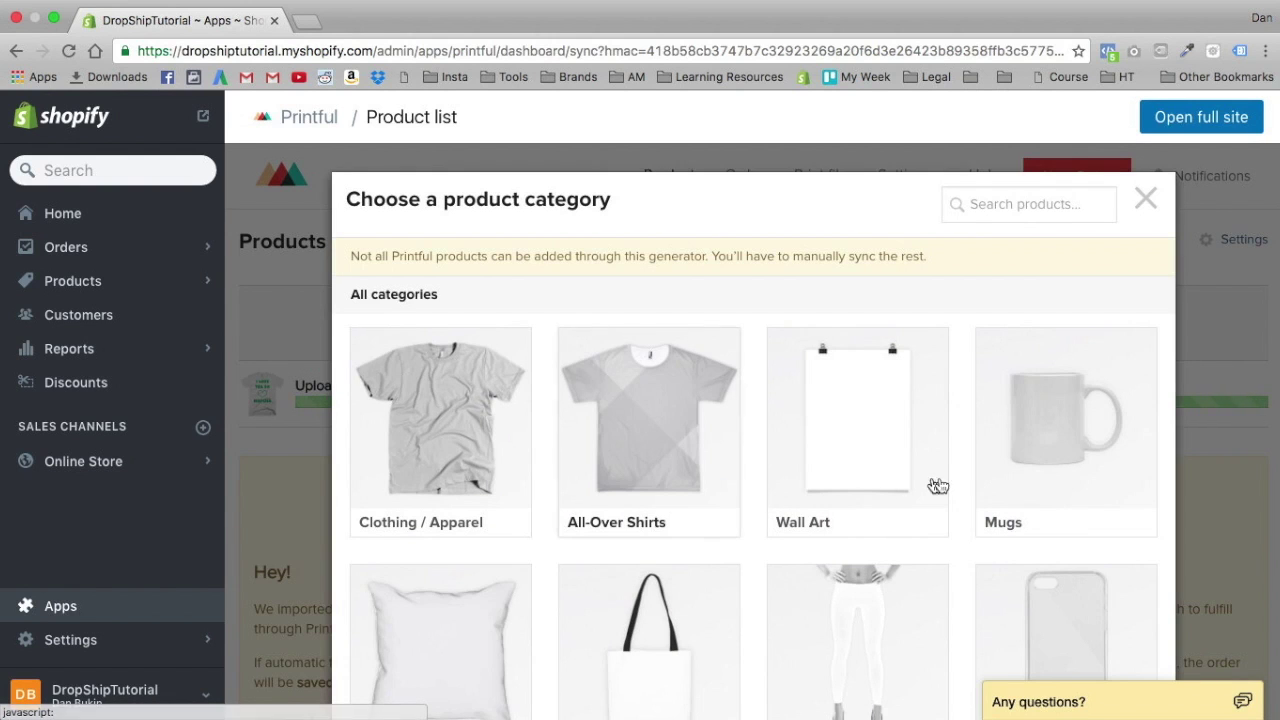
scroll(940, 484, "down", 5)
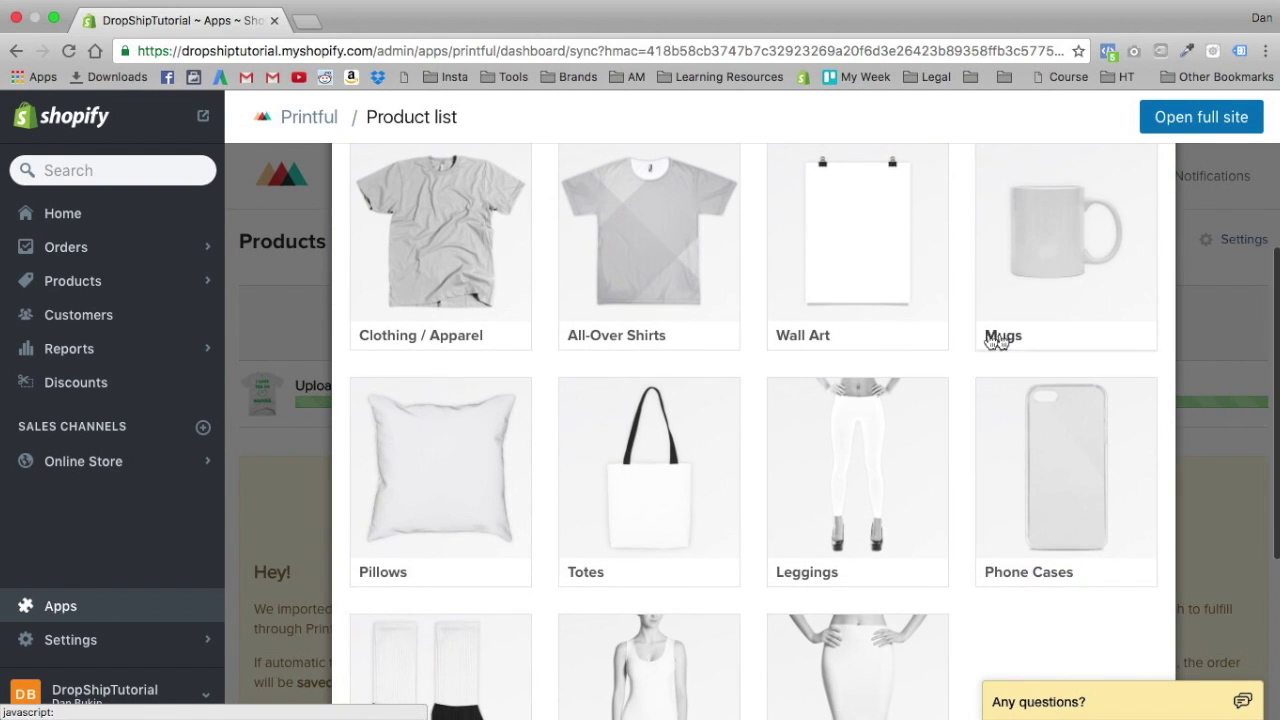
left_click(1066, 285)
left_click(468, 352)
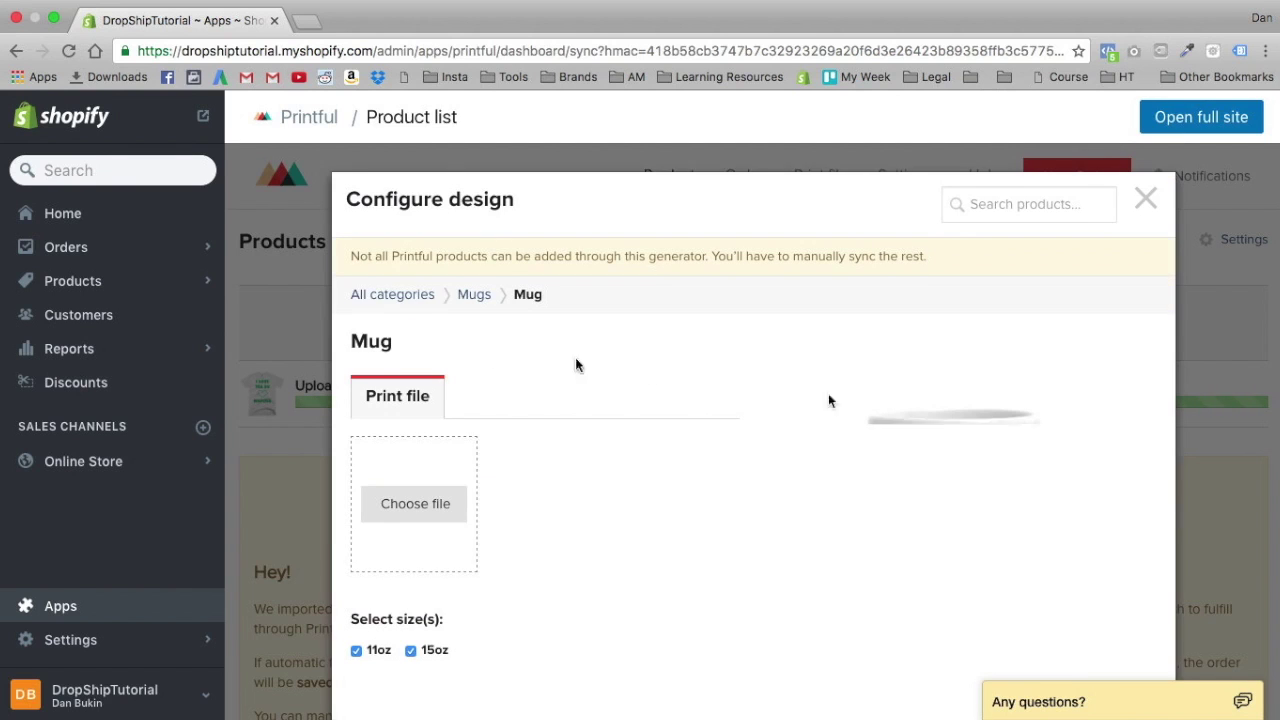
left_click(443, 514)
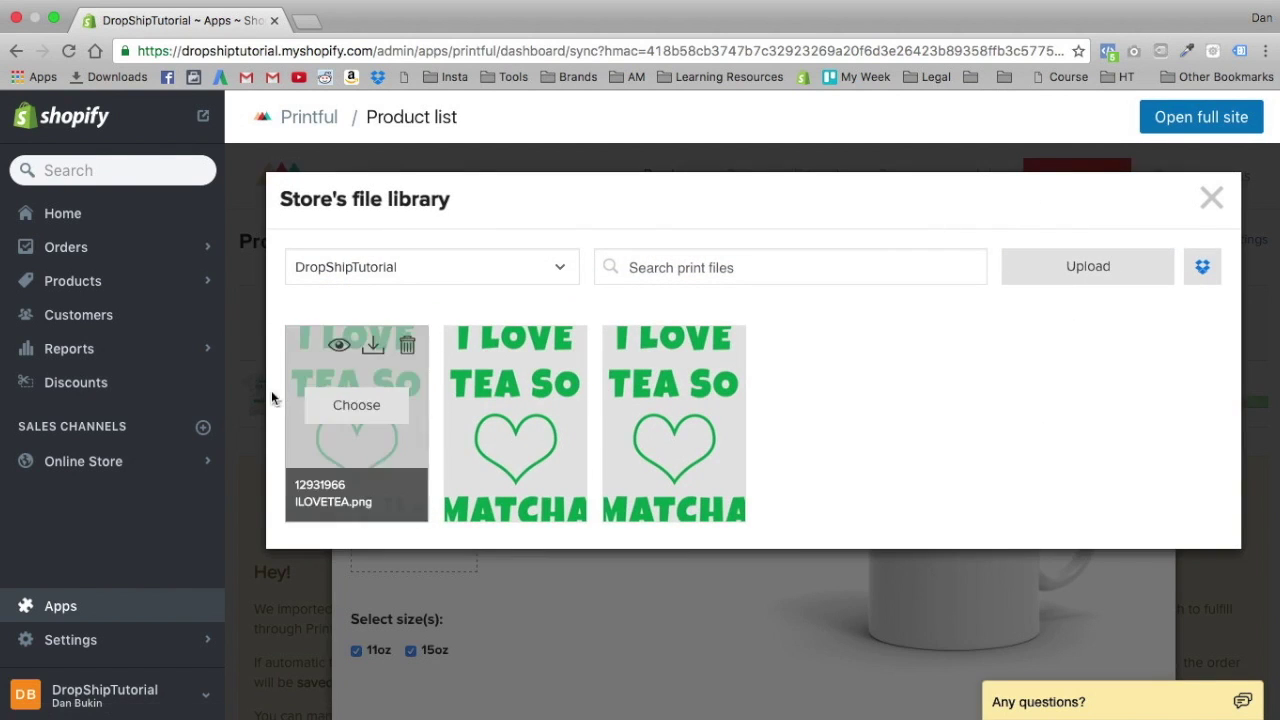
left_click(340, 405)
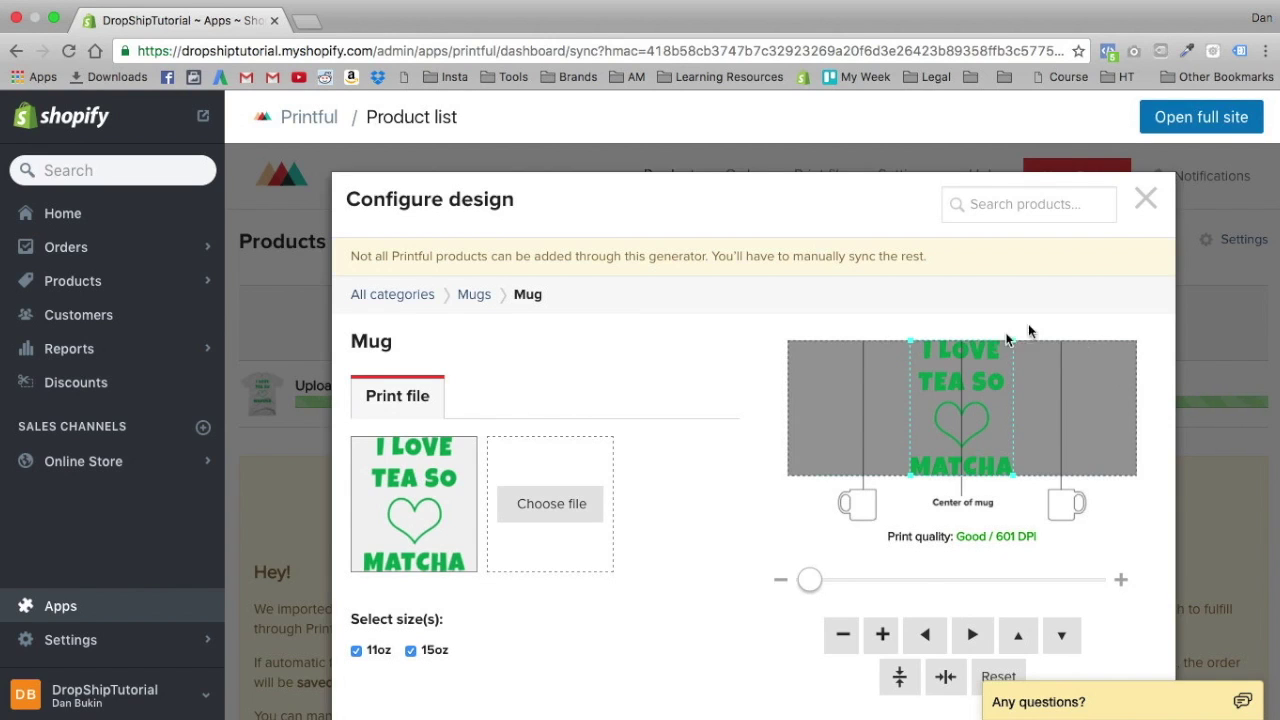
Step: Shrink the design to about 634 DPI and place it just right of the mug's center line, centered vertically in the print area
left_click_drag(991, 403, 1047, 401)
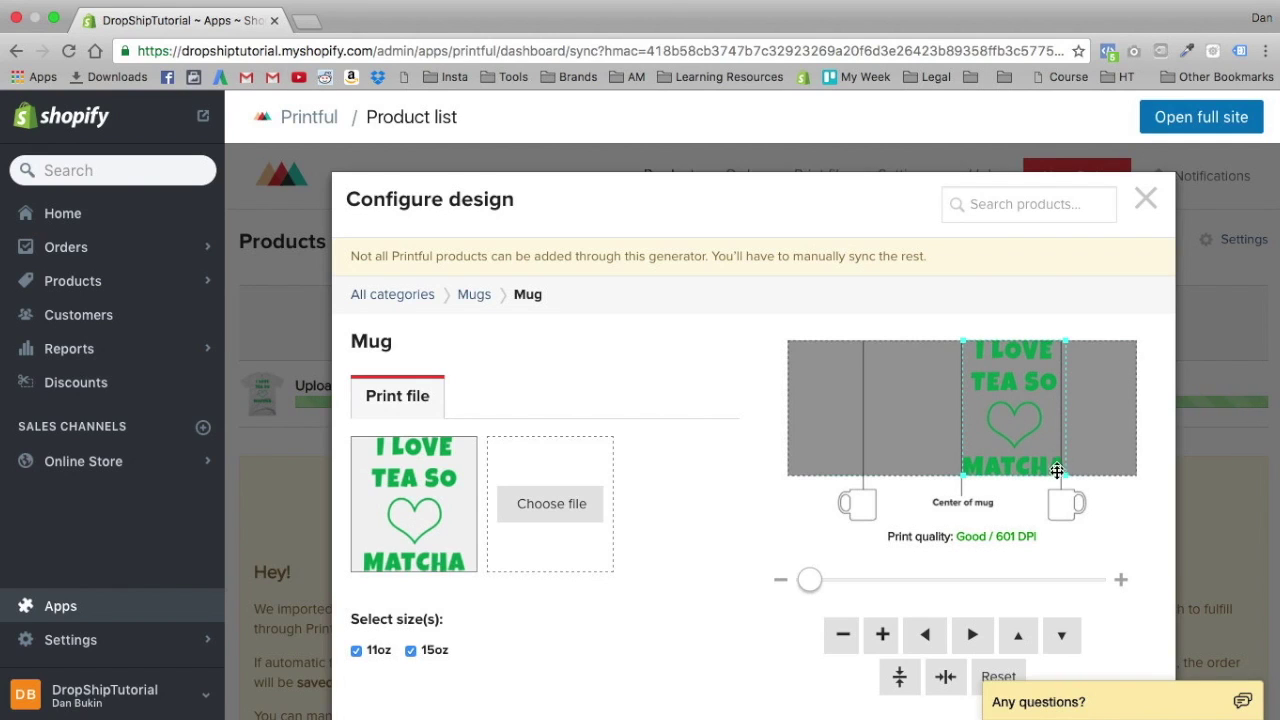
left_click_drag(1066, 474, 1048, 458)
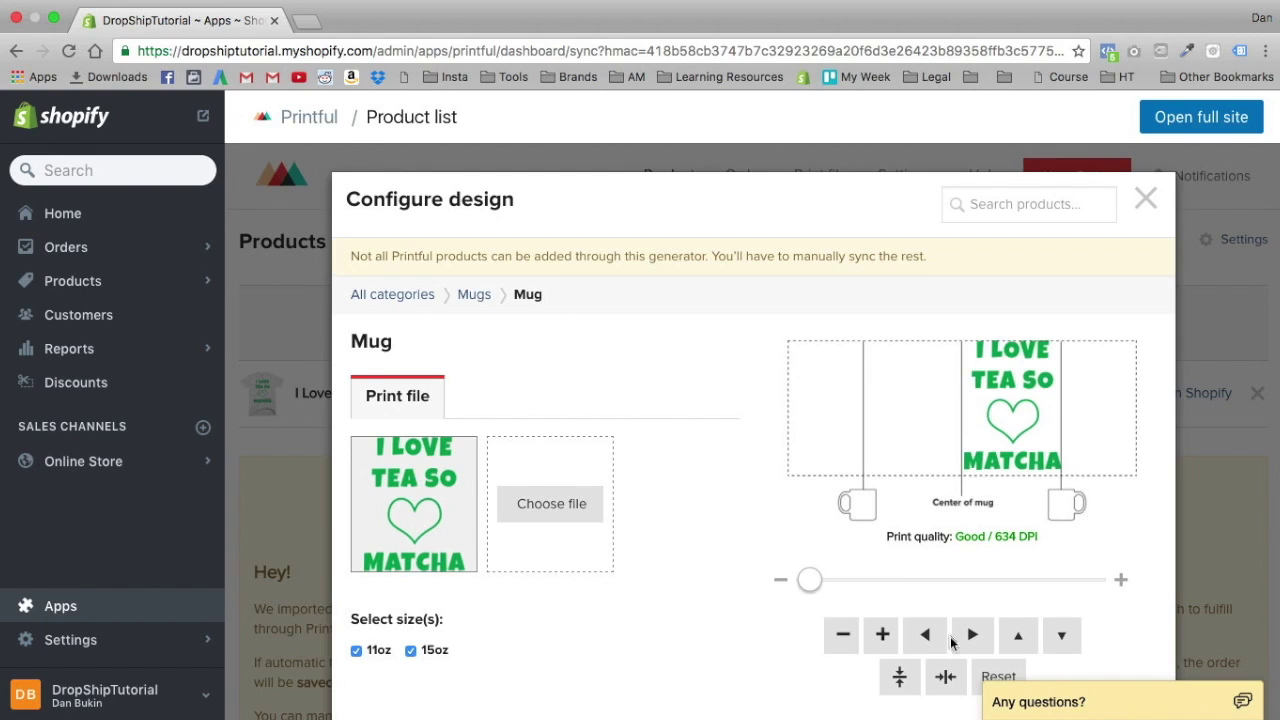
left_click(900, 677)
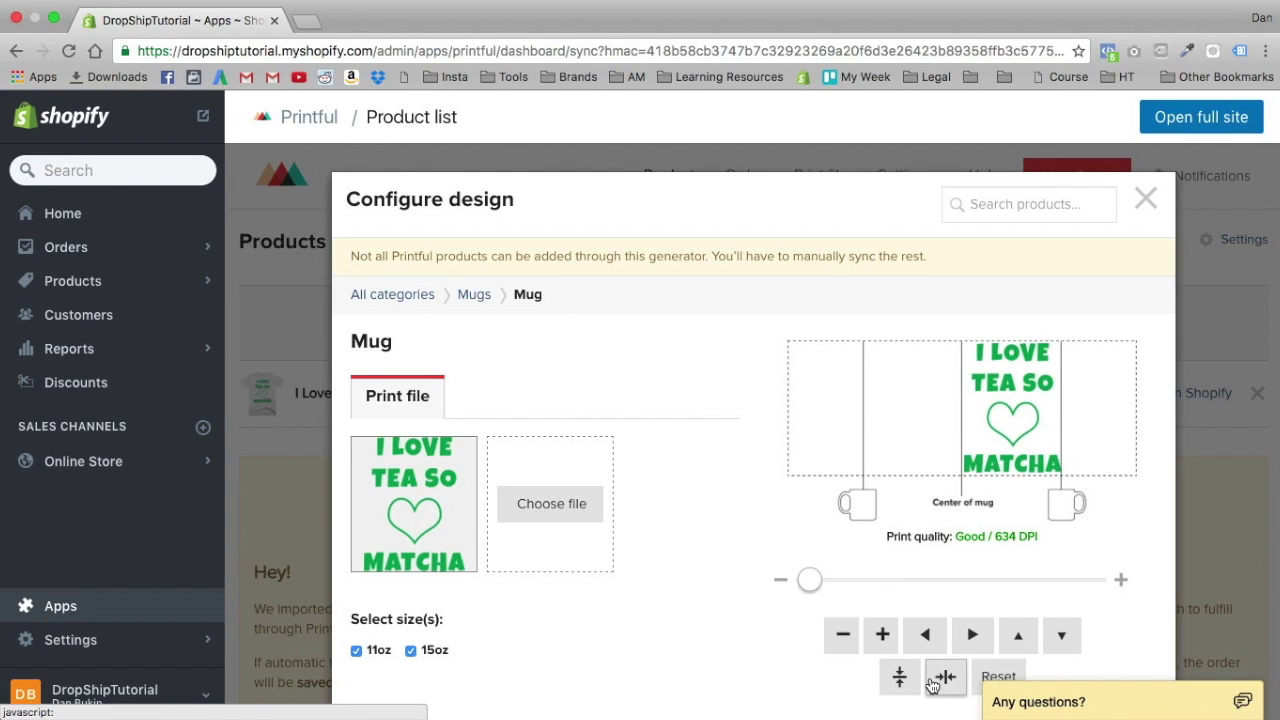
left_click(942, 679)
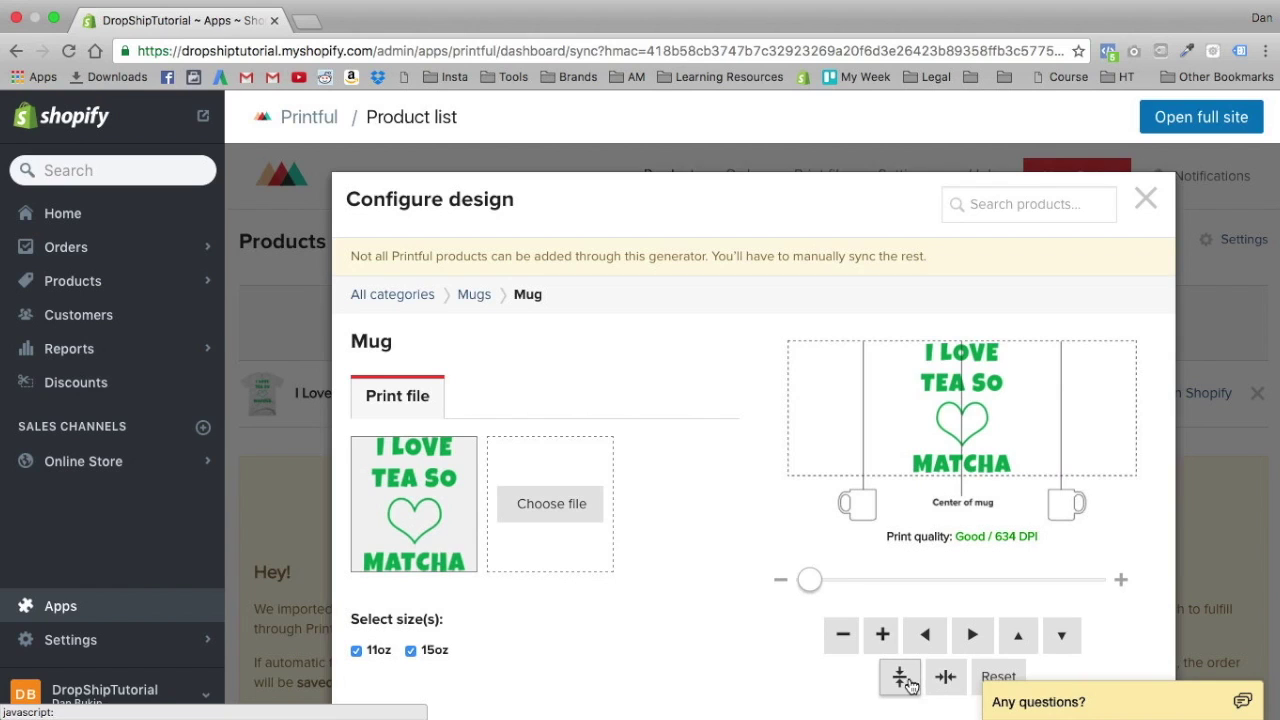
left_click_drag(983, 374, 1030, 380)
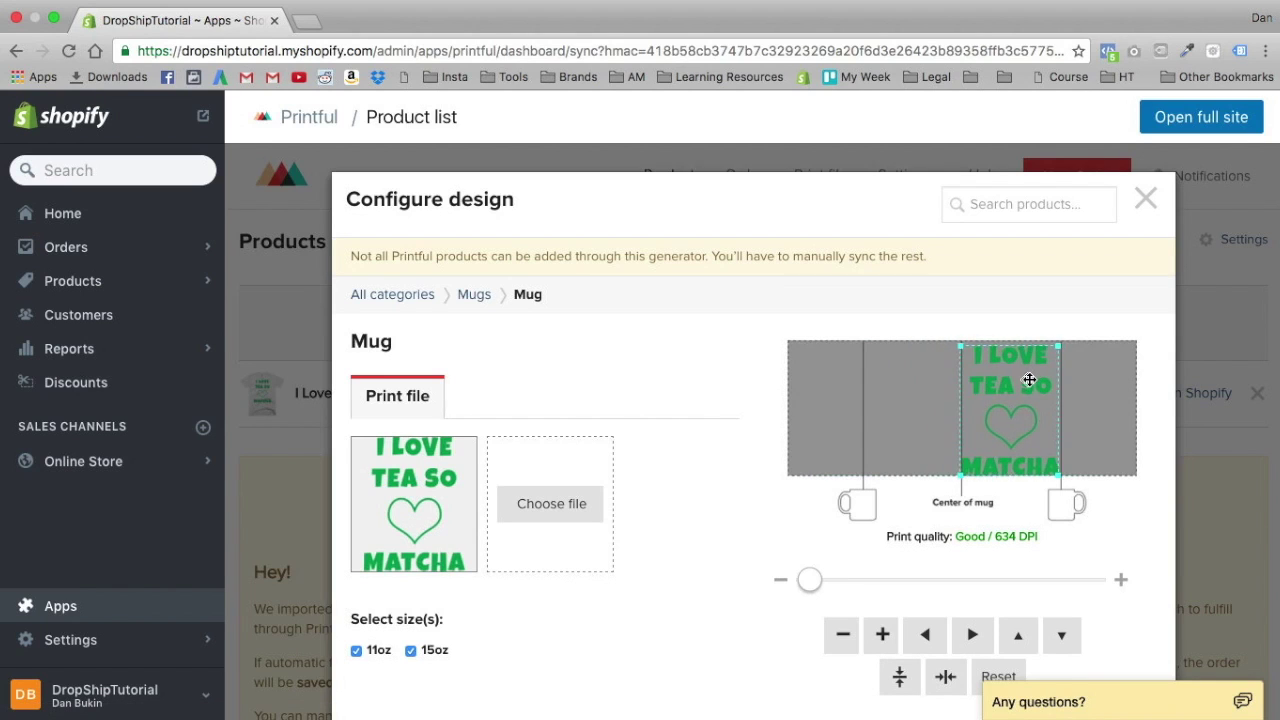
left_click(895, 672)
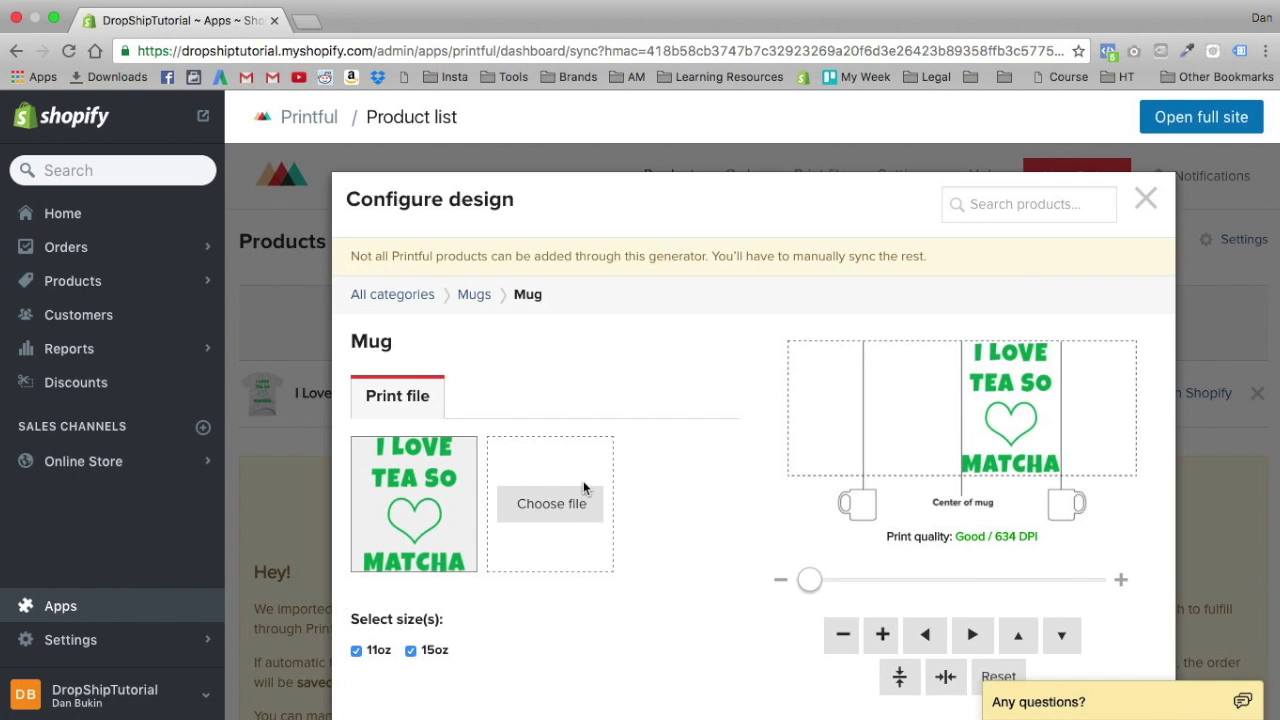
Step: Add ILOVETEA.png as a second print file and place the two designs side by side, meeting at the mug's center line
left_click(560, 502)
left_click(352, 405)
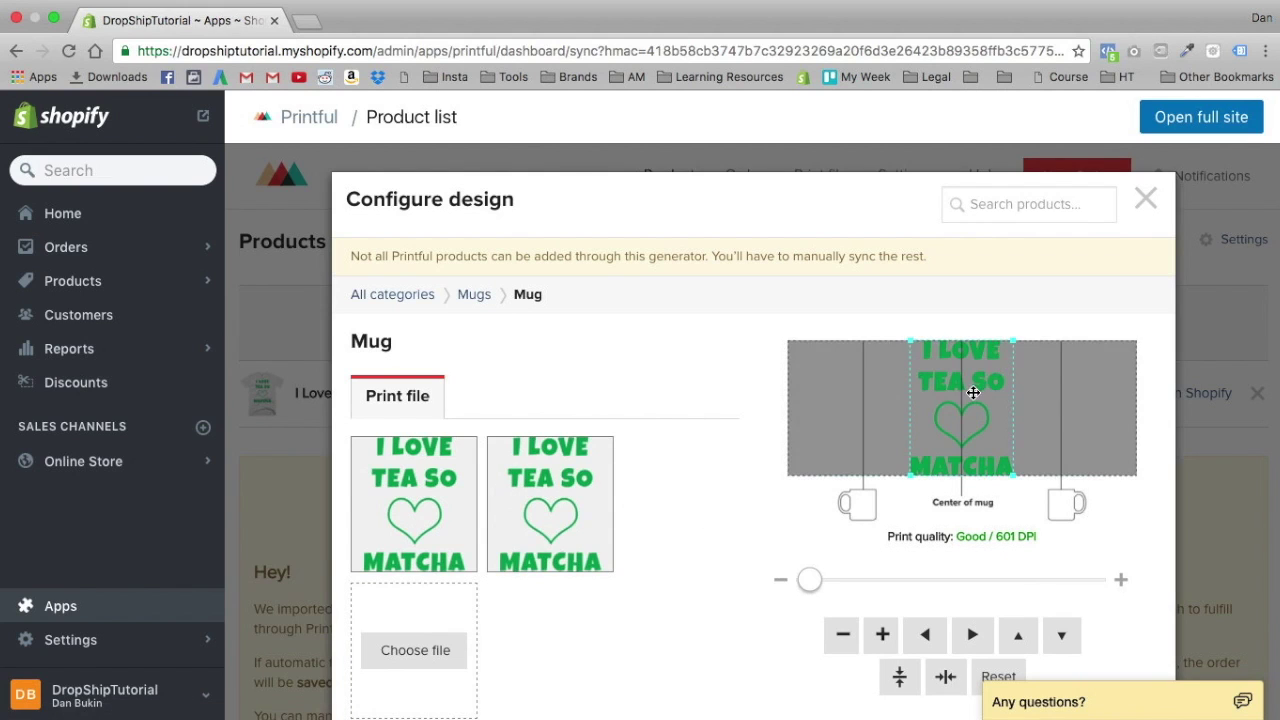
left_click_drag(955, 415, 1019, 402)
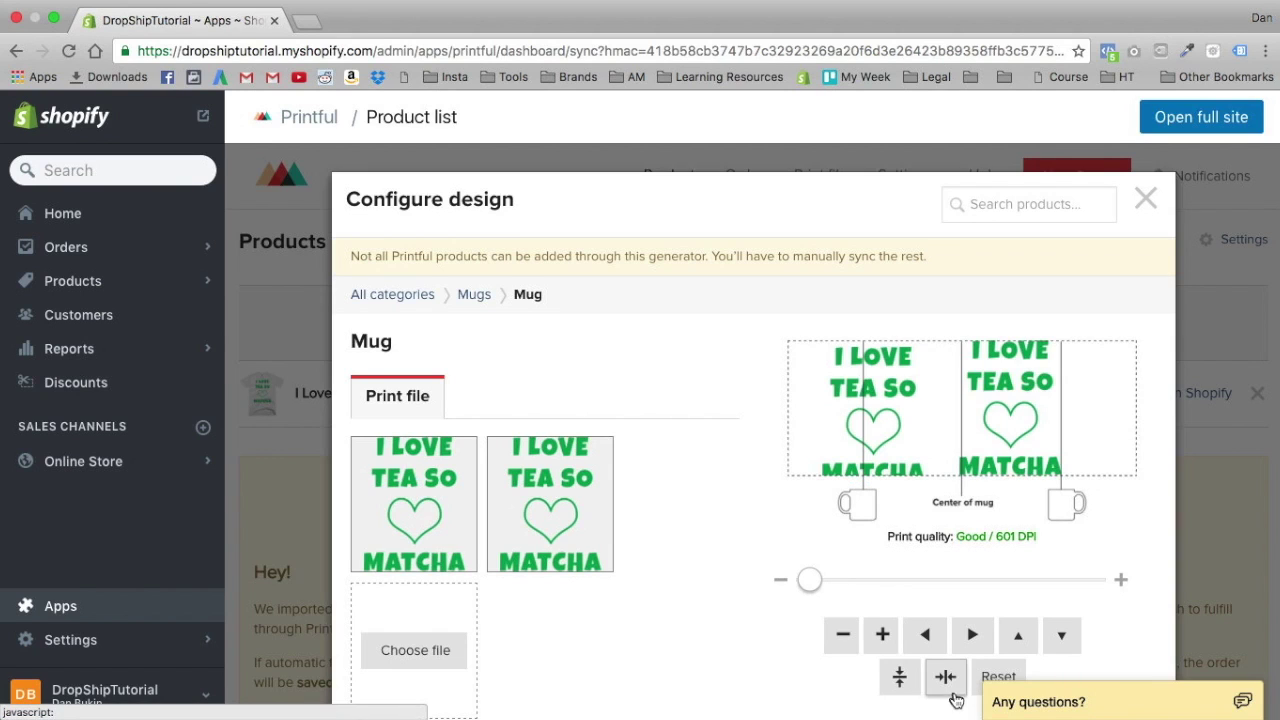
left_click(899, 678)
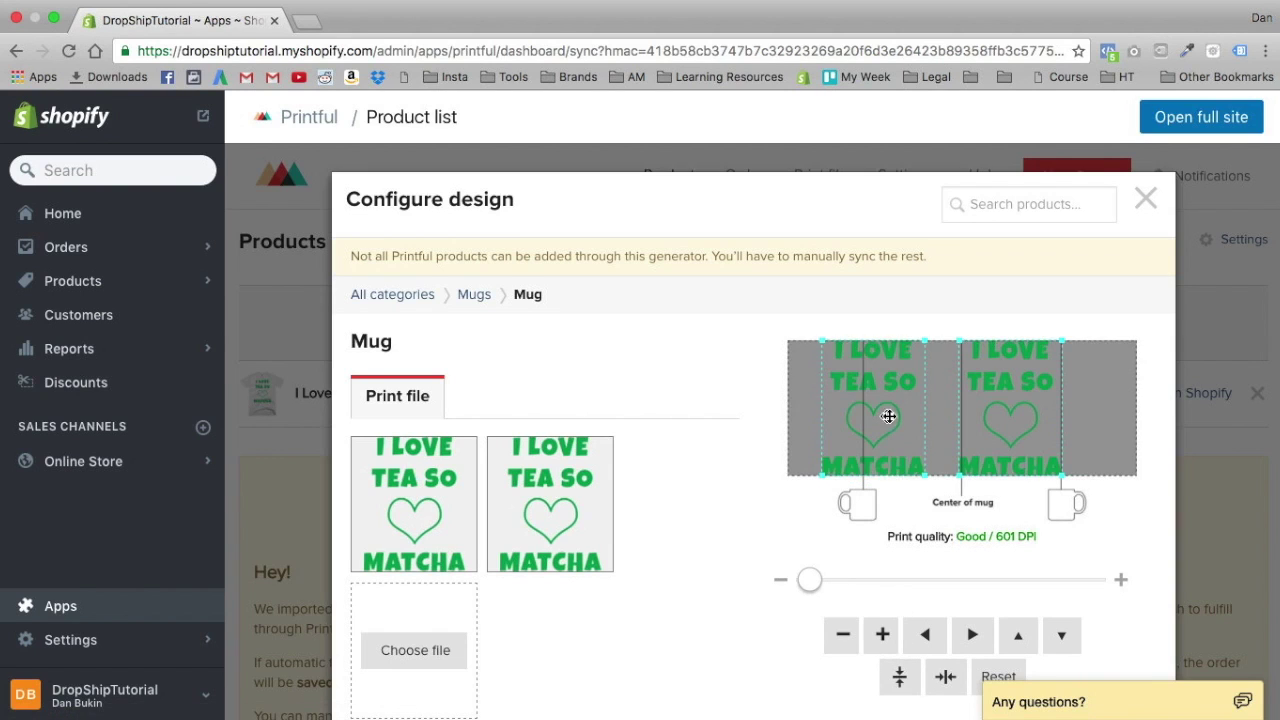
left_click_drag(900, 416, 926, 415)
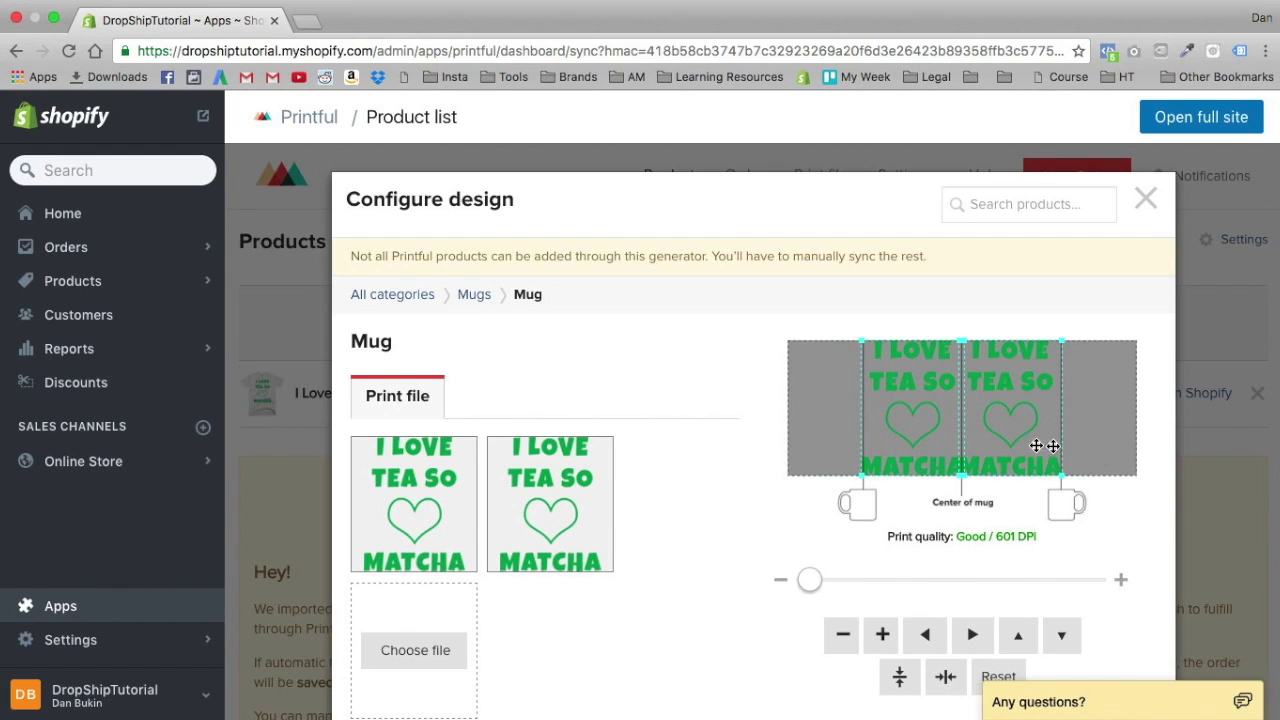
Step: Shrink both mug designs slightly to about 628 DPI, align them side by side and center them vertically in the print area
left_click_drag(1061, 342, 1056, 347)
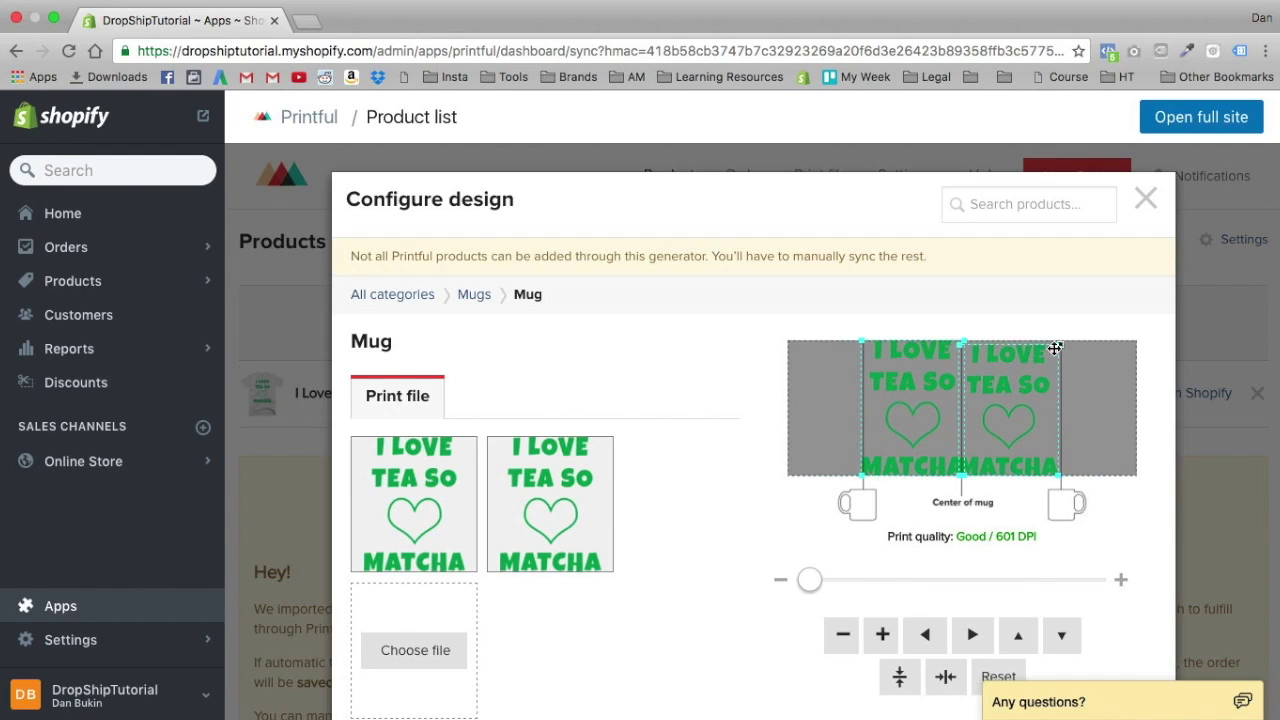
left_click_drag(967, 341, 963, 344)
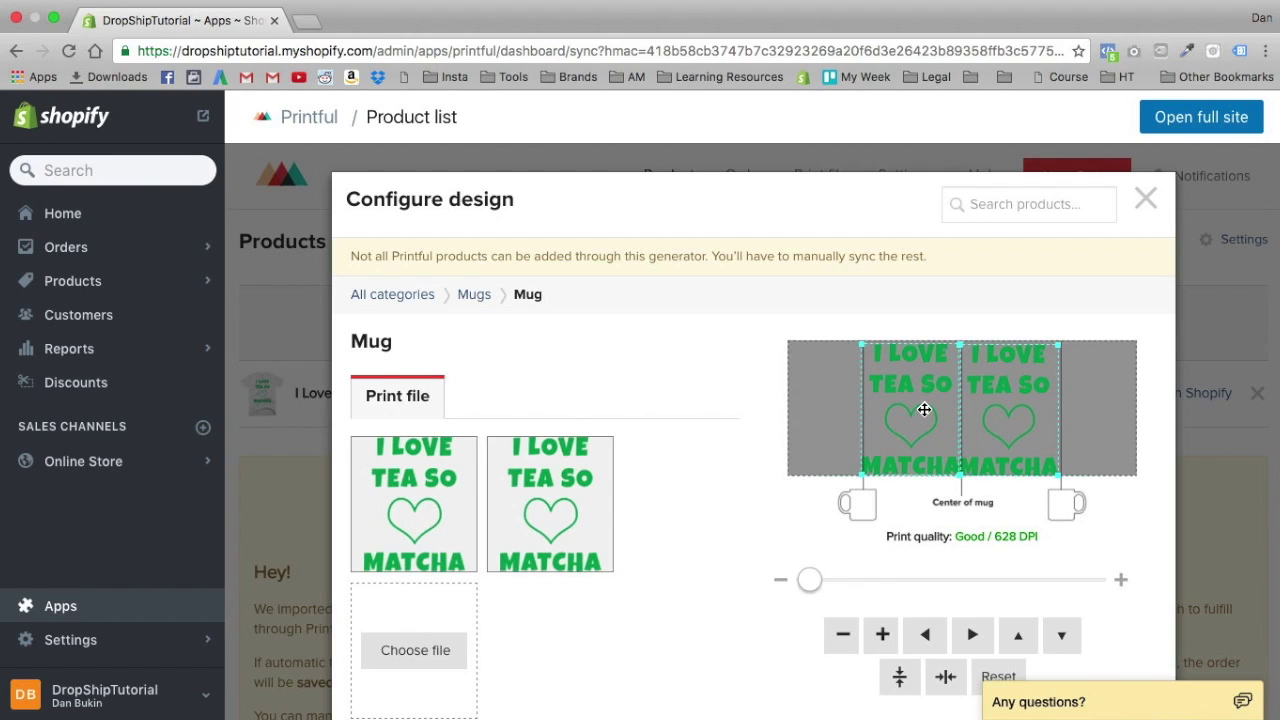
left_click_drag(924, 409, 926, 409)
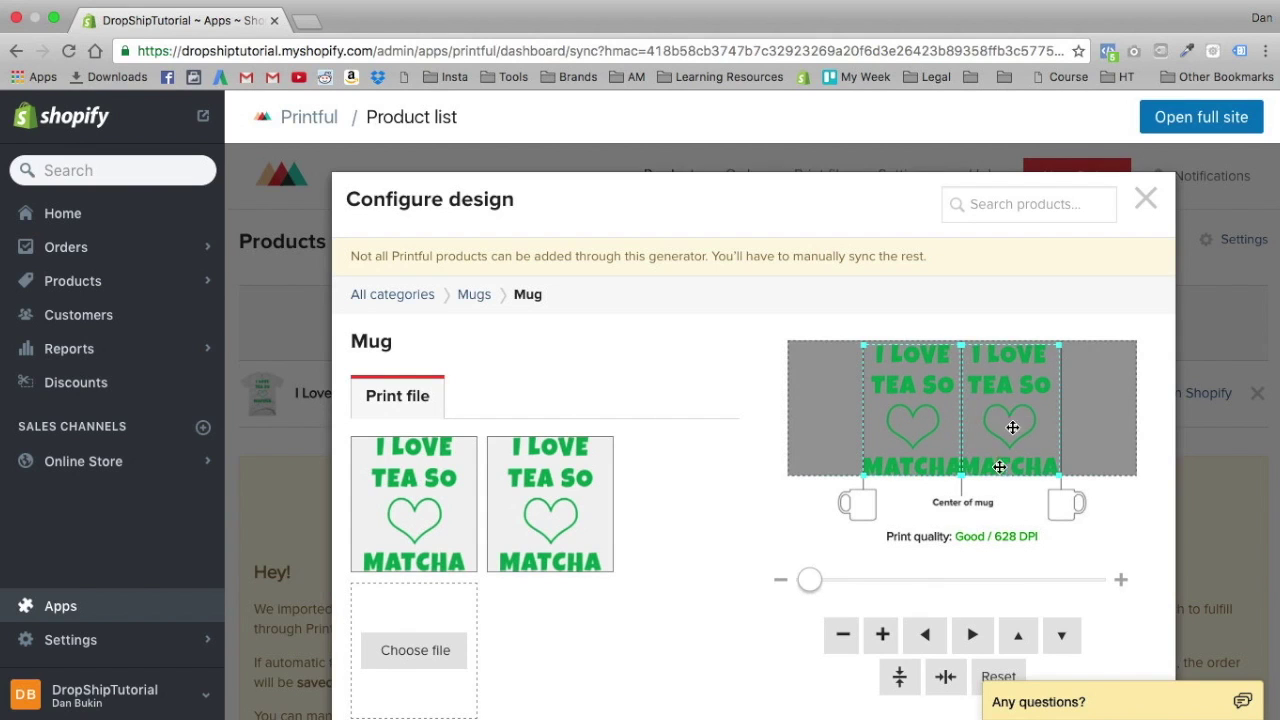
left_click(900, 677)
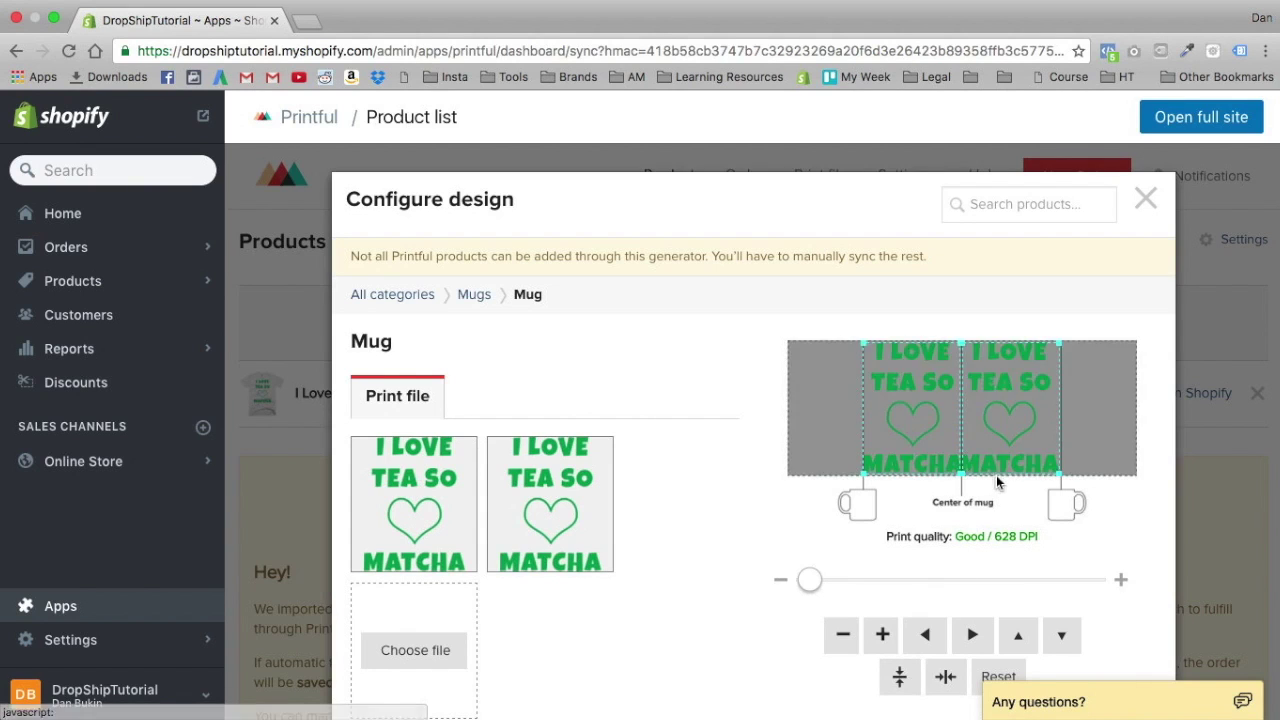
Step: Move the two mug designs slightly apart around the center line and center them vertically in the print area
left_click_drag(994, 409, 997, 411)
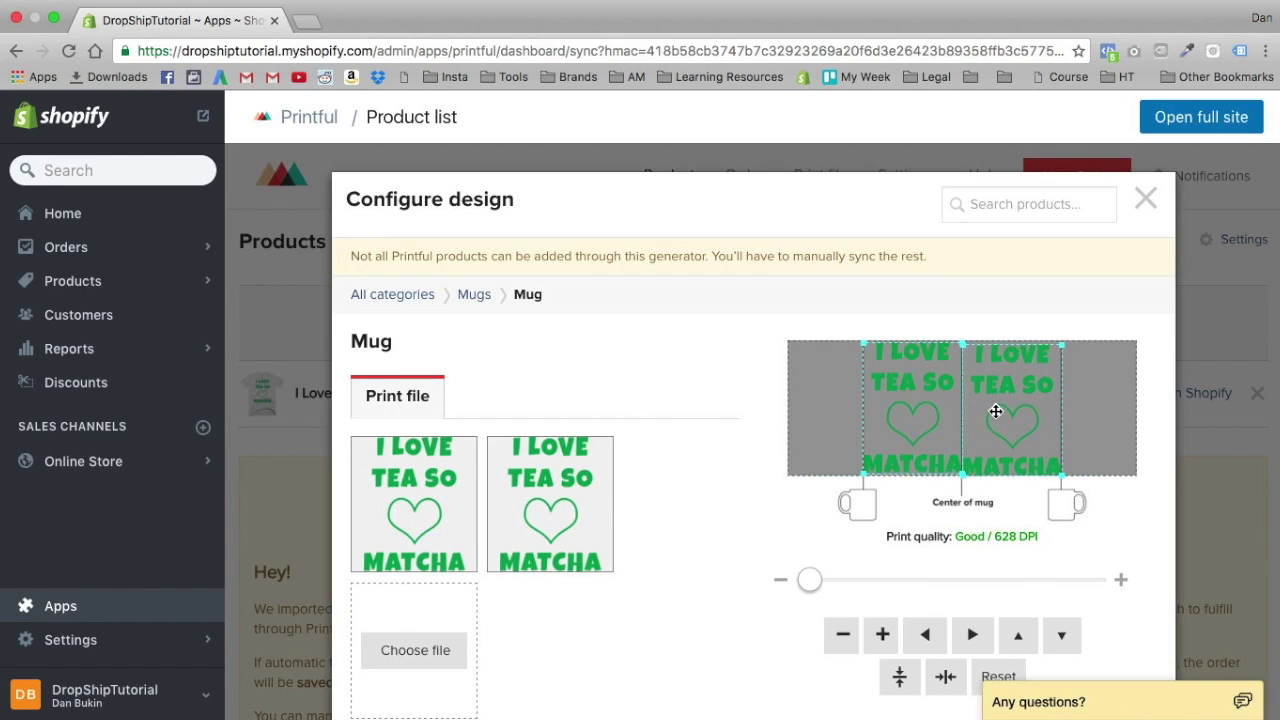
left_click_drag(937, 415, 932, 414)
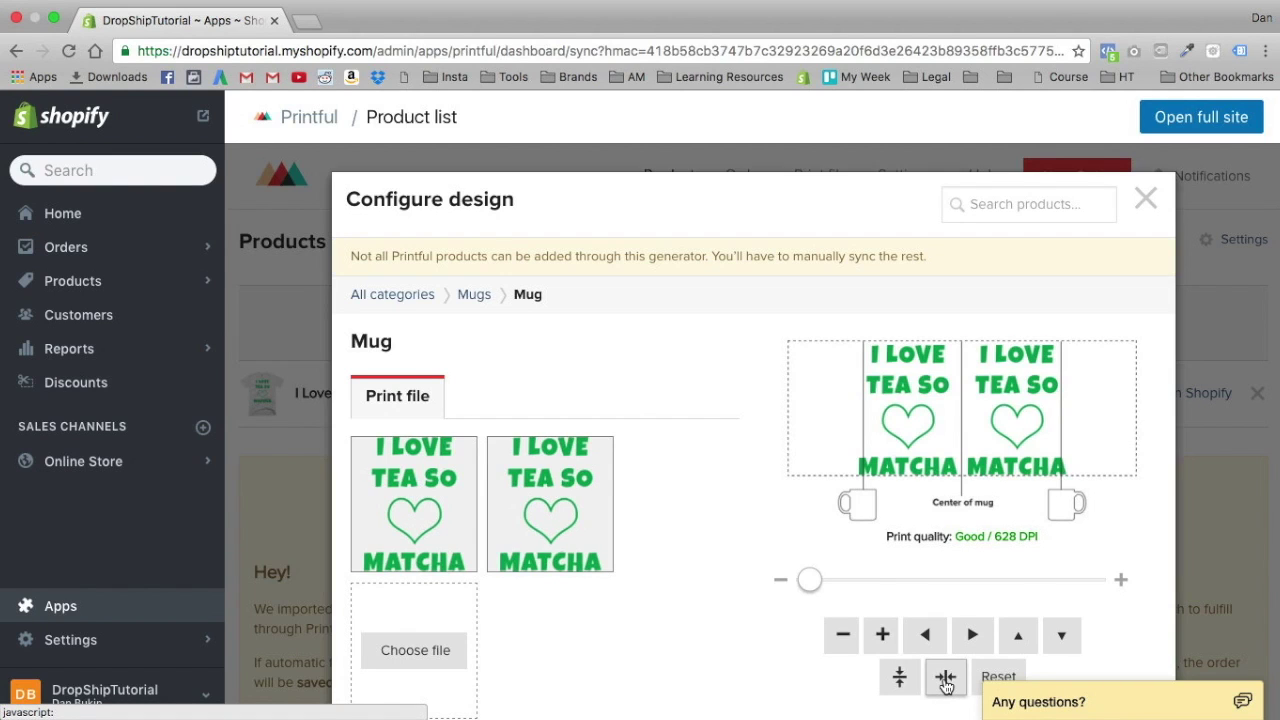
left_click(899, 677)
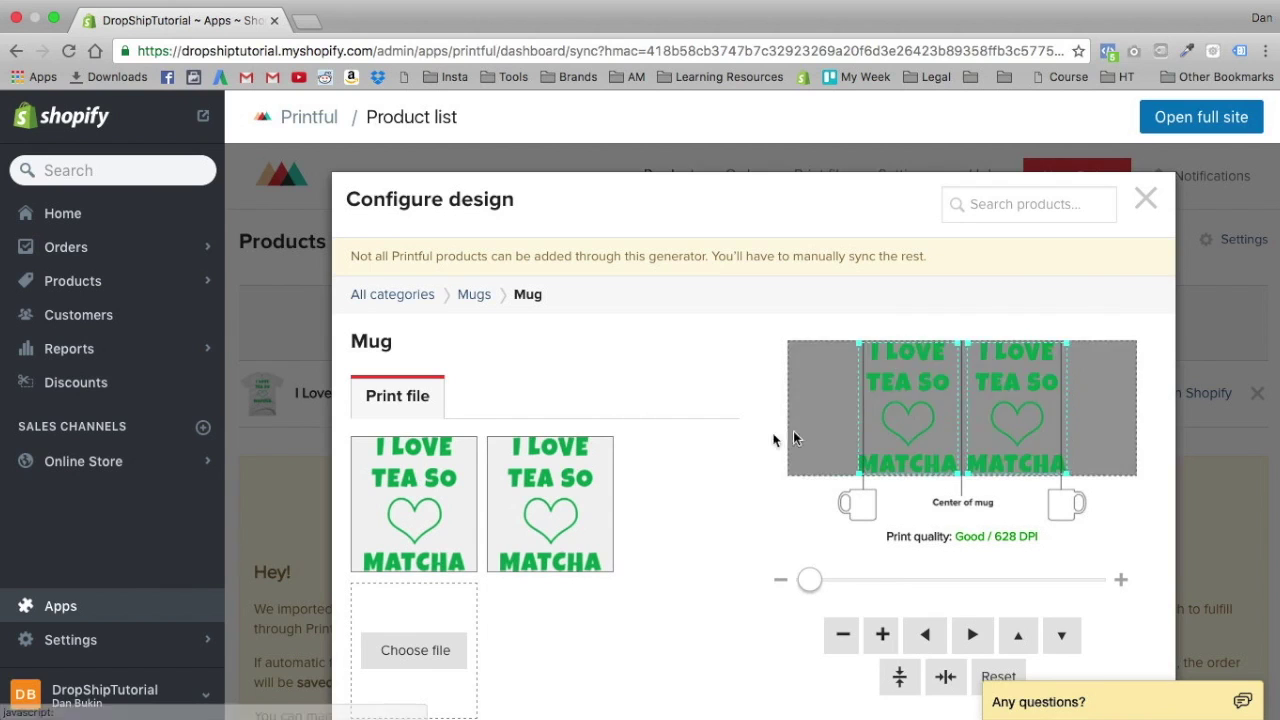
Step: Shrink both mug designs to about 647 DPI, leaving a small gap on each side of the mug's center line
scroll(700, 470, "down", 5)
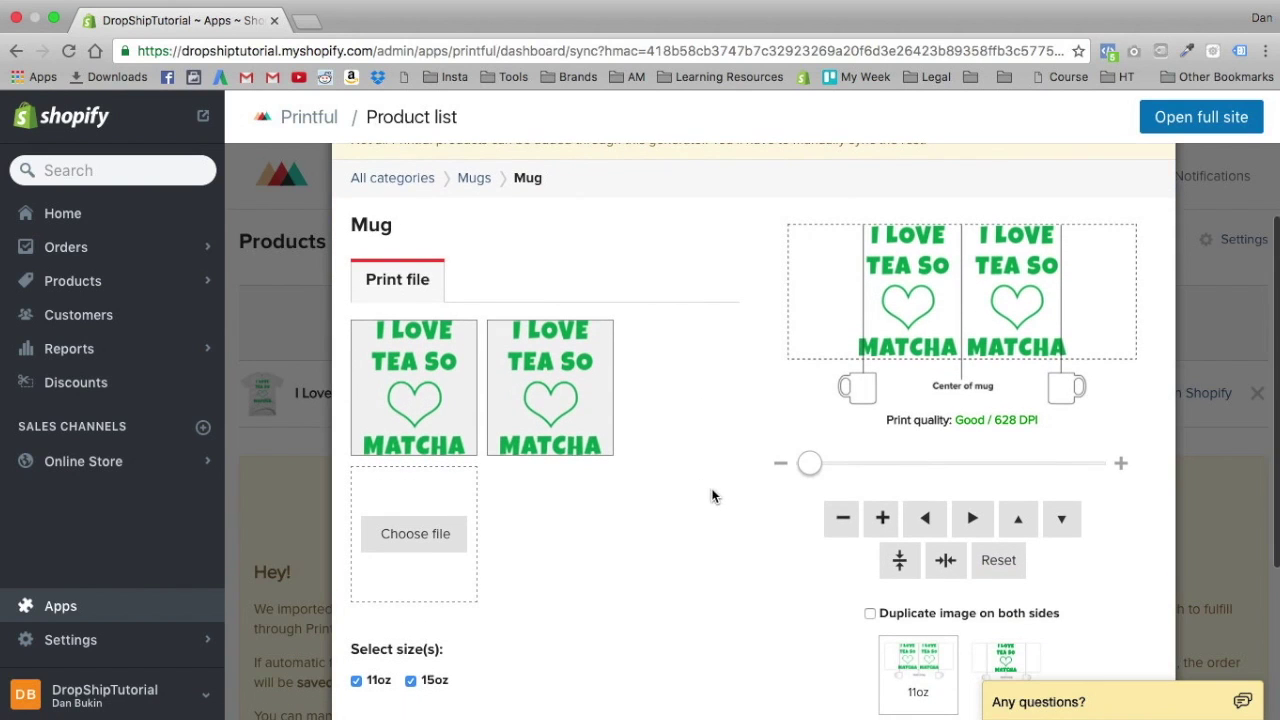
scroll(704, 569, "down", 1)
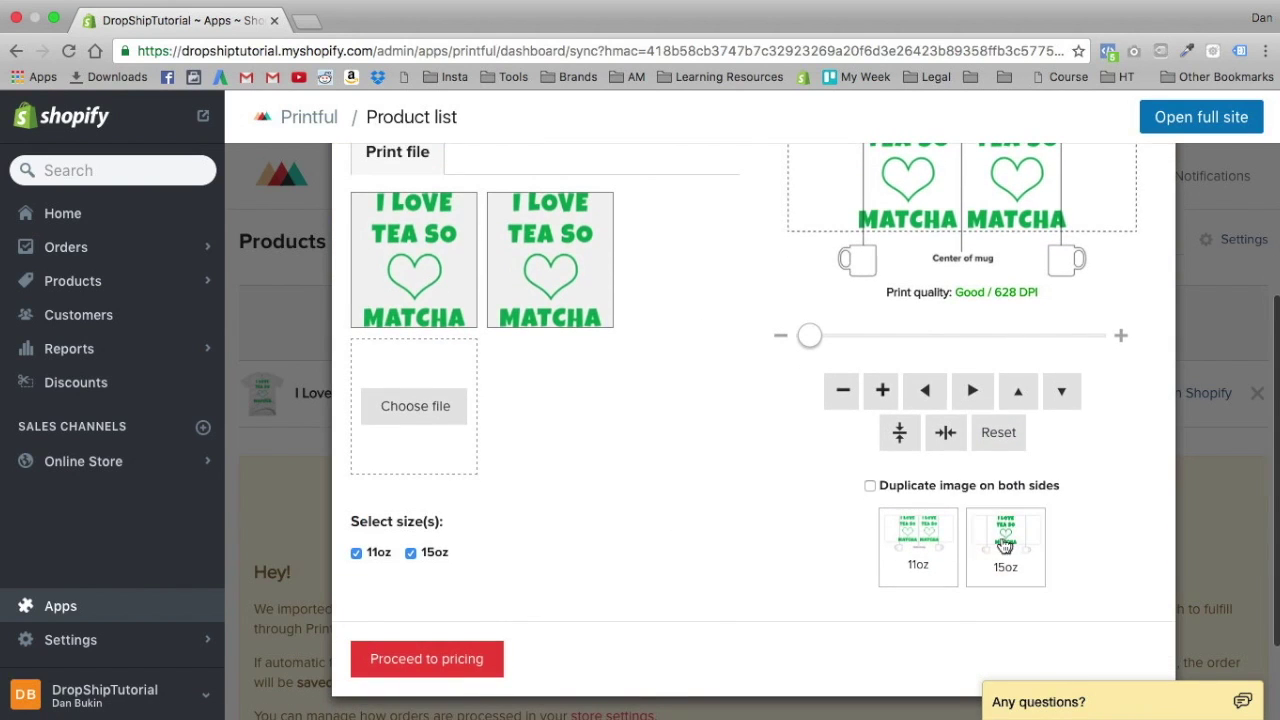
scroll(600, 480, "up", 4)
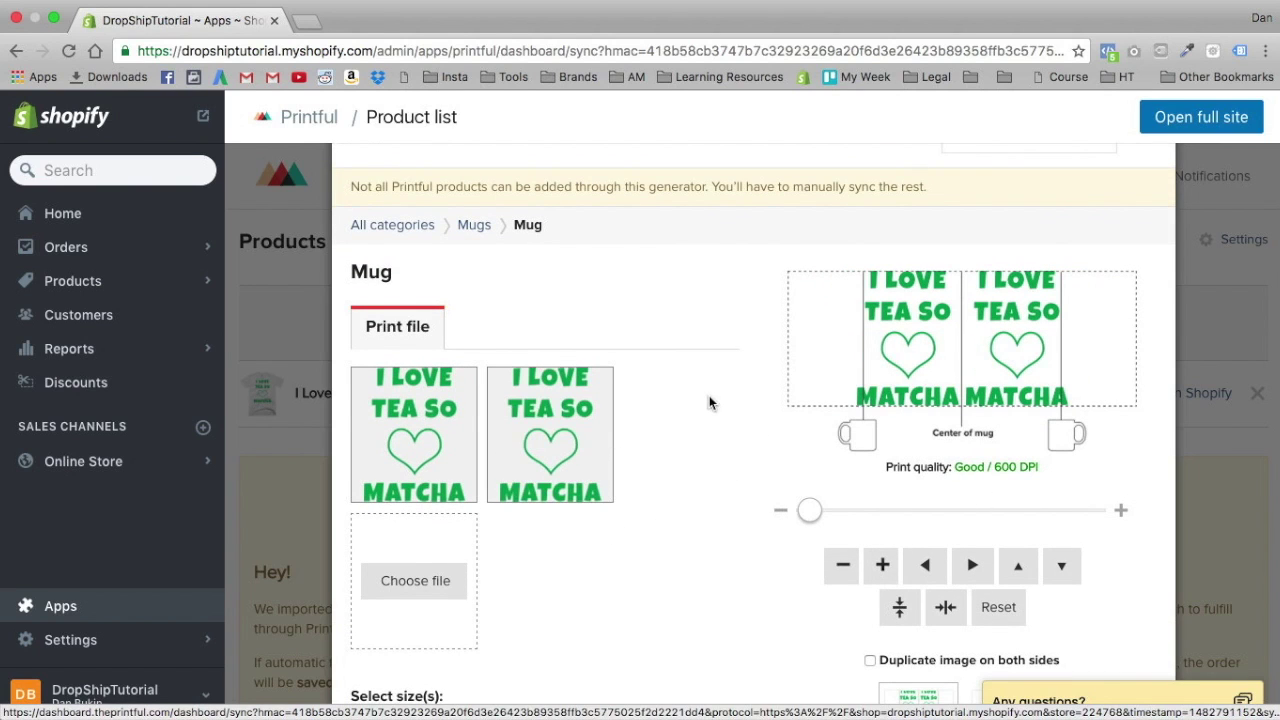
left_click(903, 343)
left_click_drag(851, 269, 886, 298)
left_click_drag(960, 278, 971, 279)
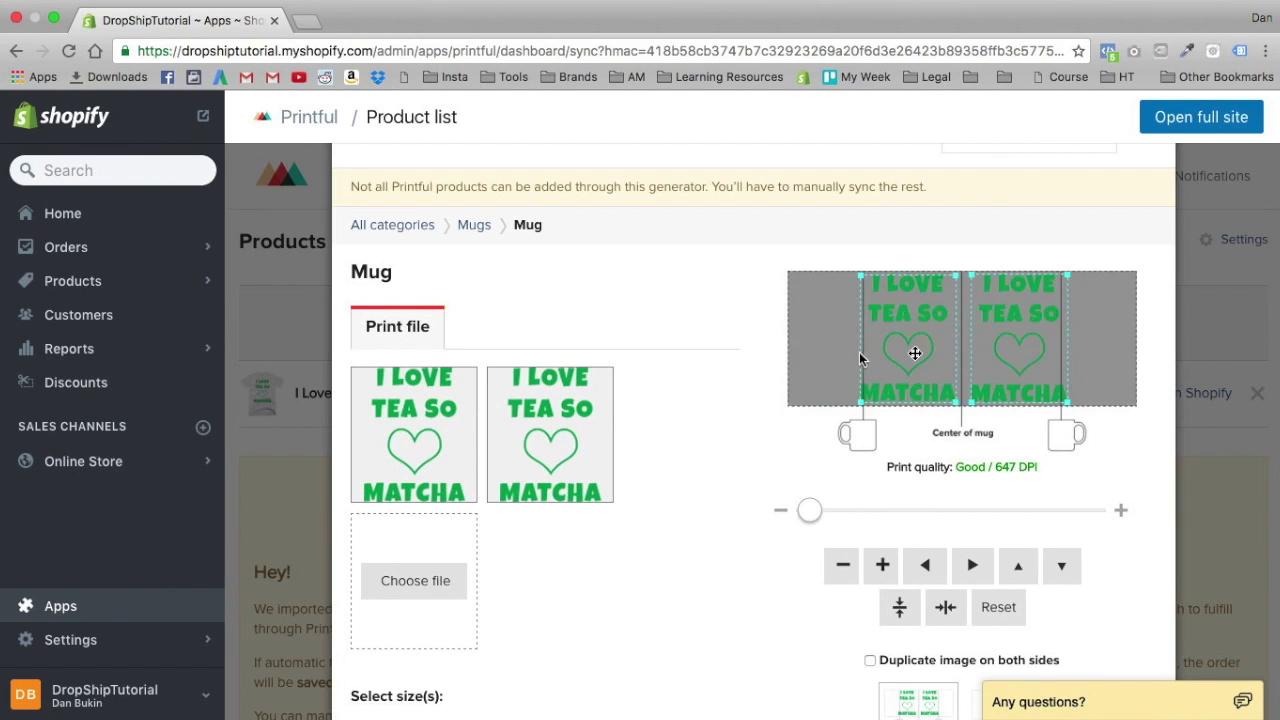
Step: Proceed to pricing with the 11oz and 15oz sizes selected and title the product "I Love You So Mathca Mug"
scroll(722, 545, "down", 2)
scroll(722, 545, "down", 5)
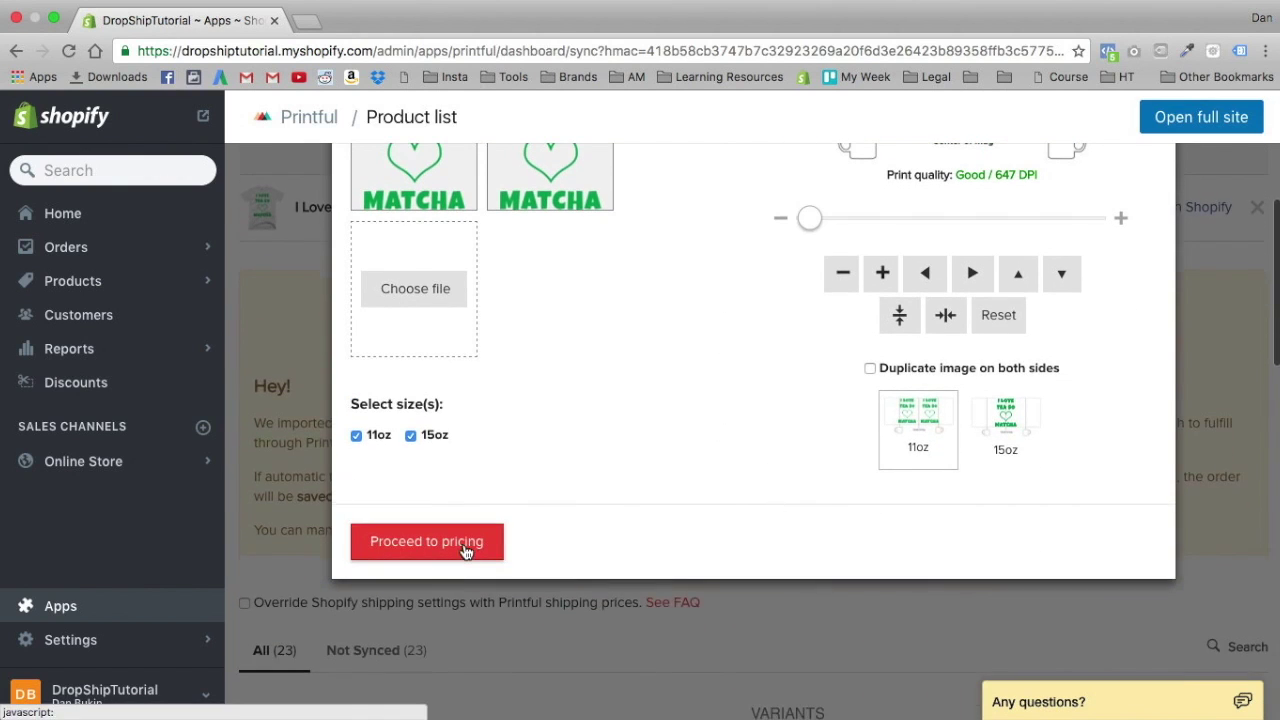
left_click(435, 541)
scroll(543, 397, "up", 3)
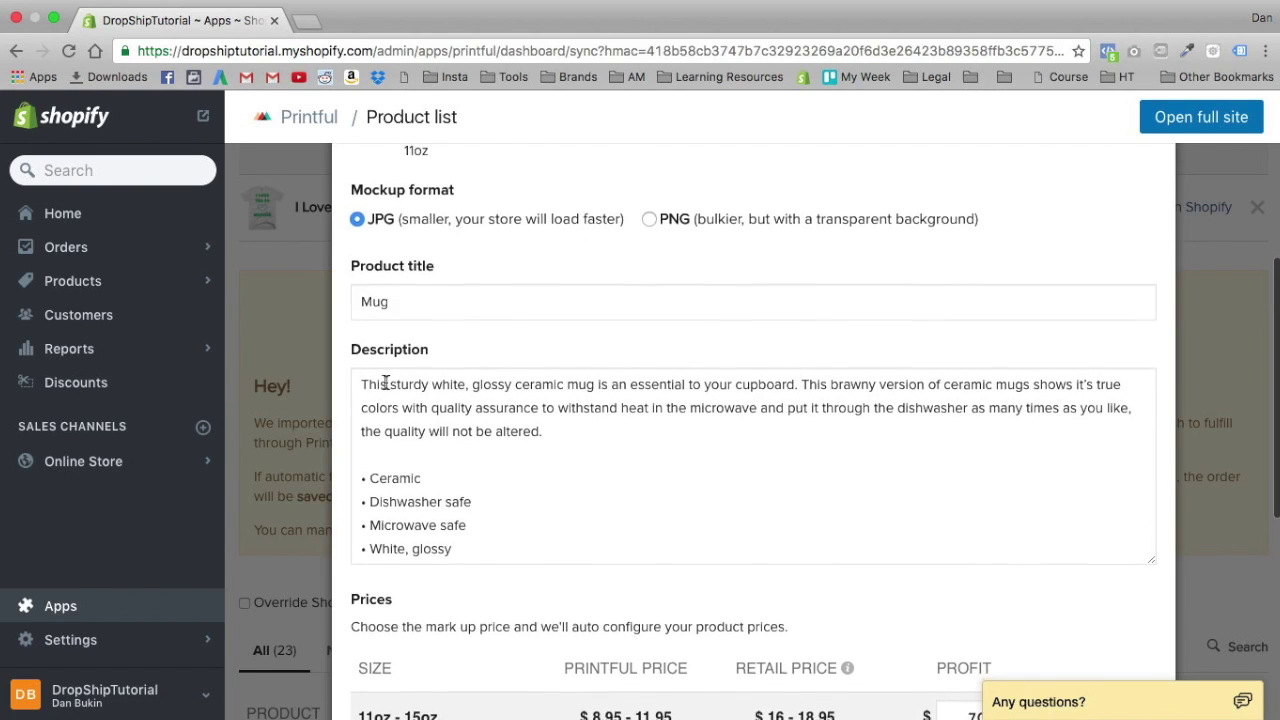
left_click(356, 391)
left_click(362, 308)
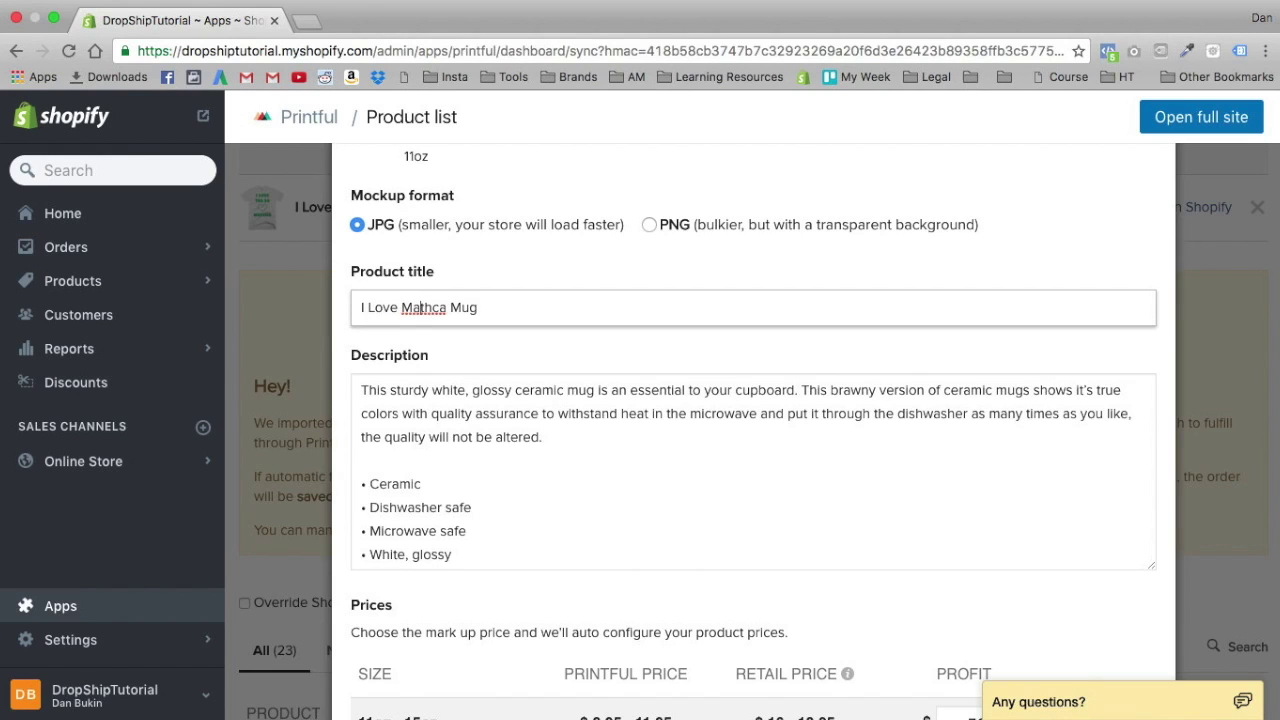
type("Ypu S")
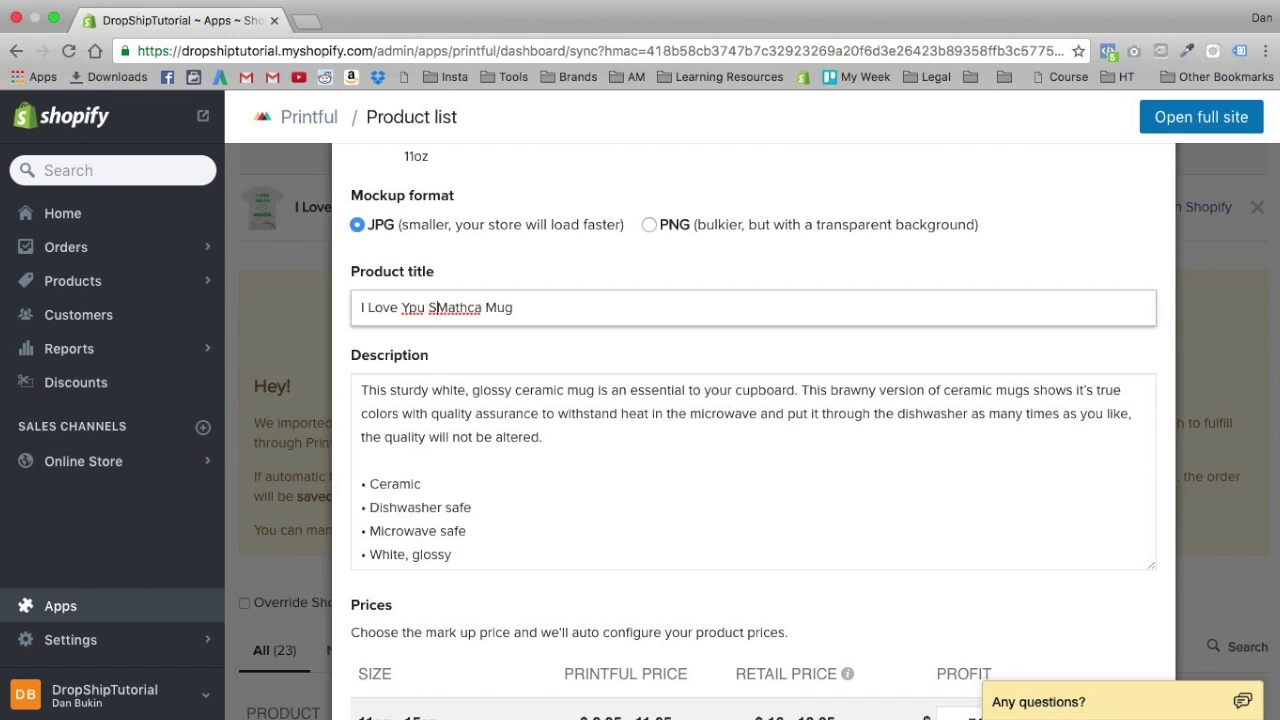
key("BackSpace")
key("BackSpace")
type("You So")
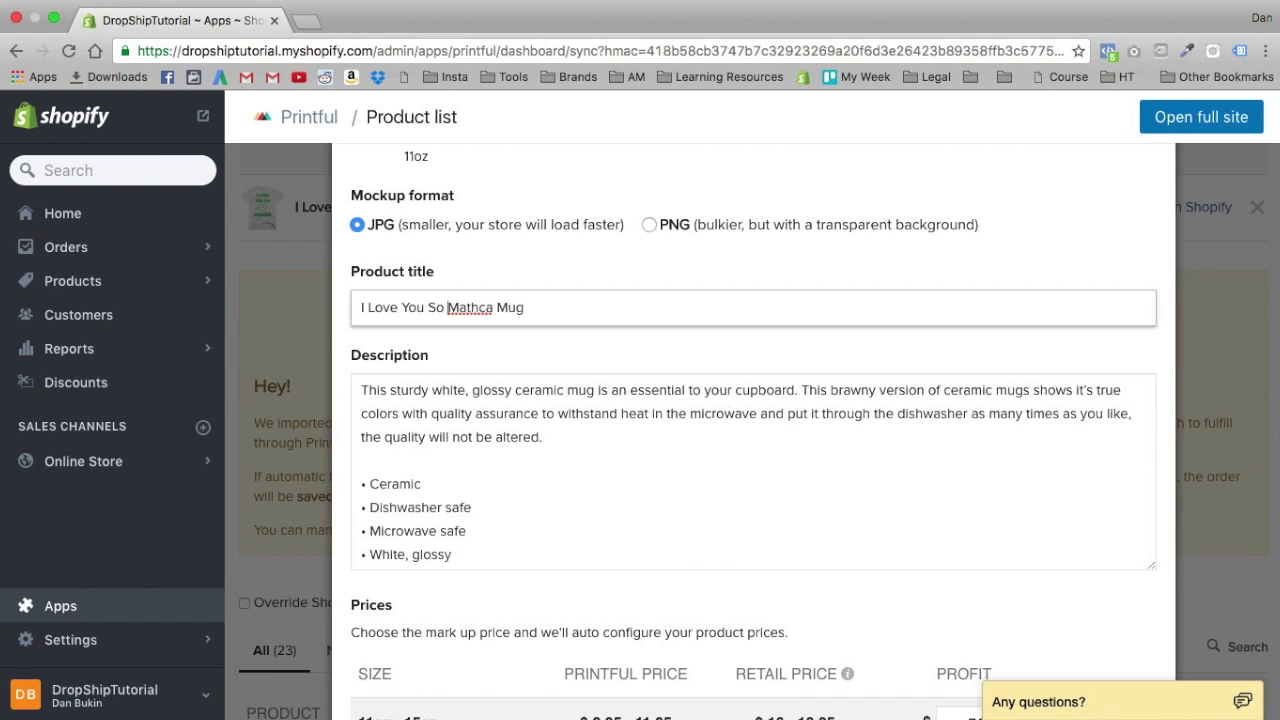
Step: Add the opening line "Spread your matcha love with the world!" above the mug's description, separated by a blank line
left_click(362, 386)
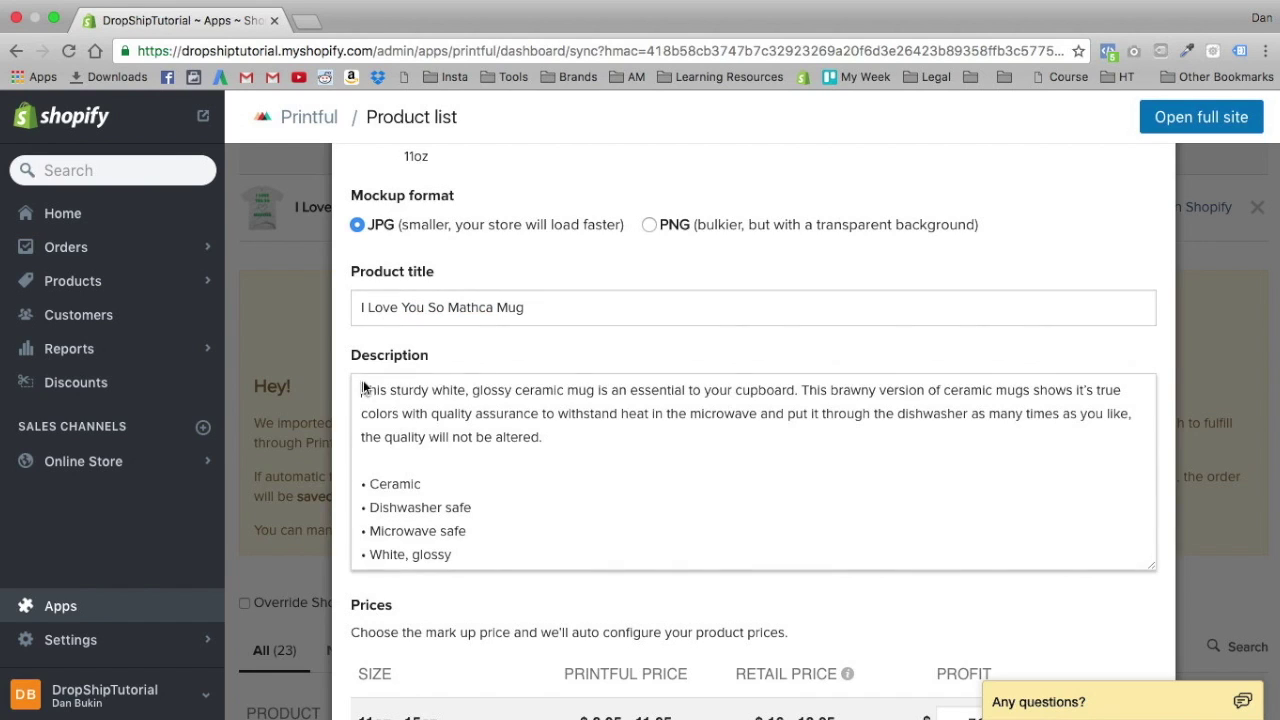
key("Return")
key("Return")
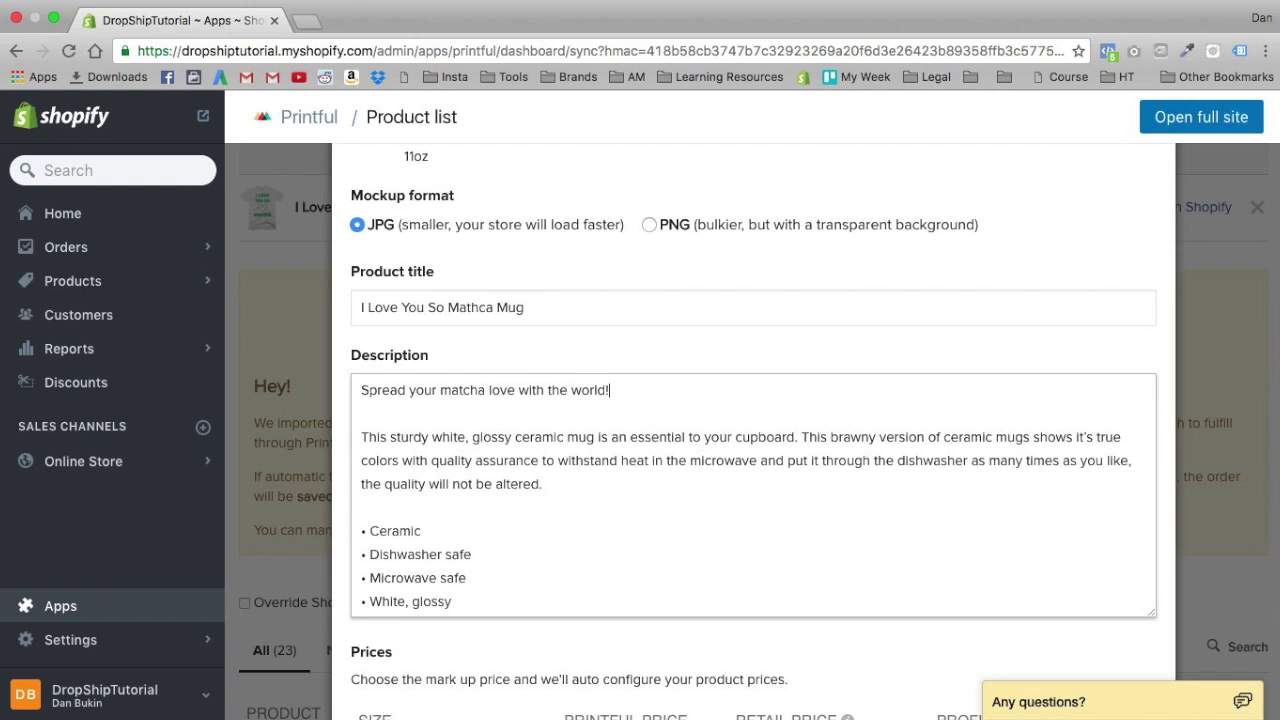
Step: Set the profit for both mug sizes to $15.00
scroll(561, 527, "down", 5)
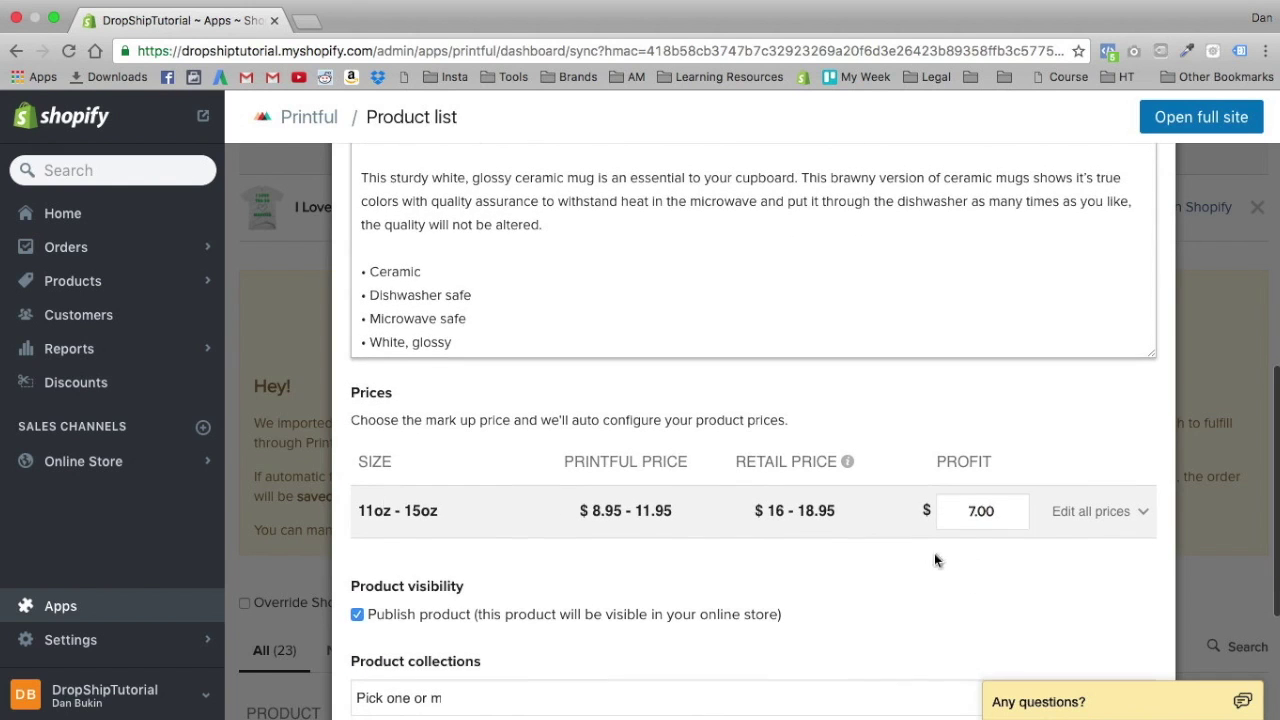
left_click(1014, 508)
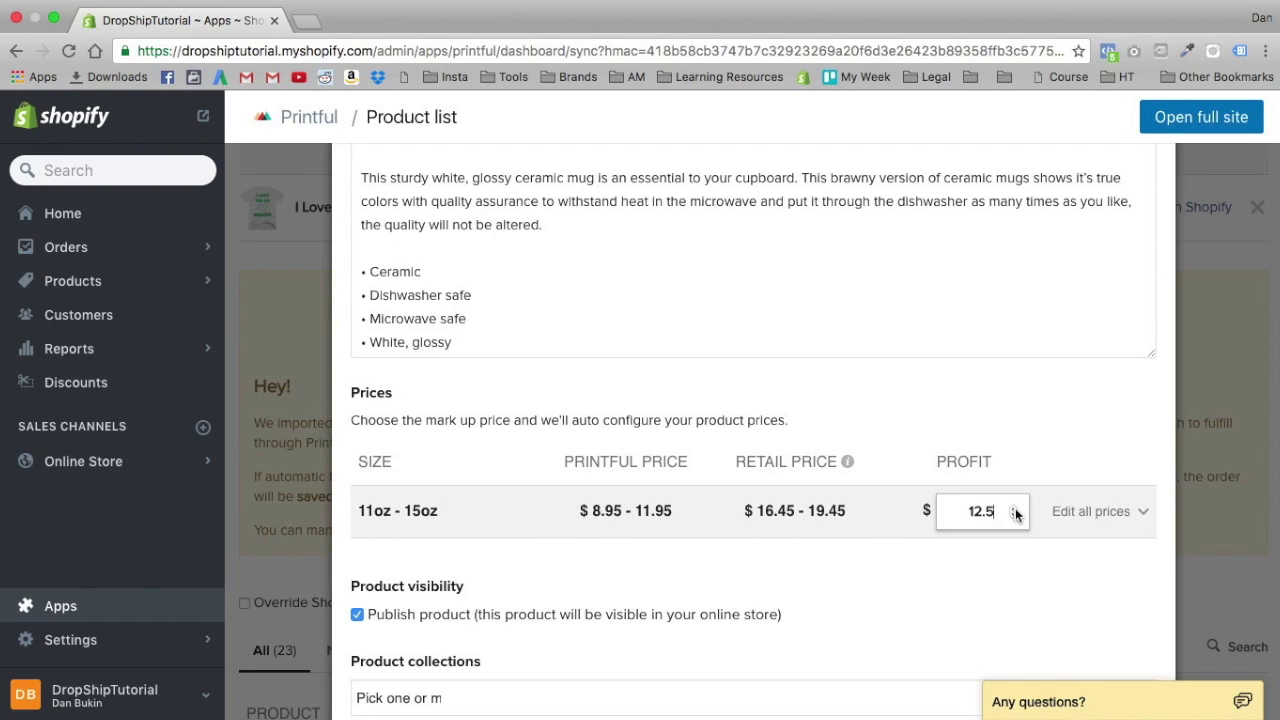
left_click(1014, 508)
Step: Assign the mug to the Home page collection and submit it to the store
scroll(879, 557, "down", 5)
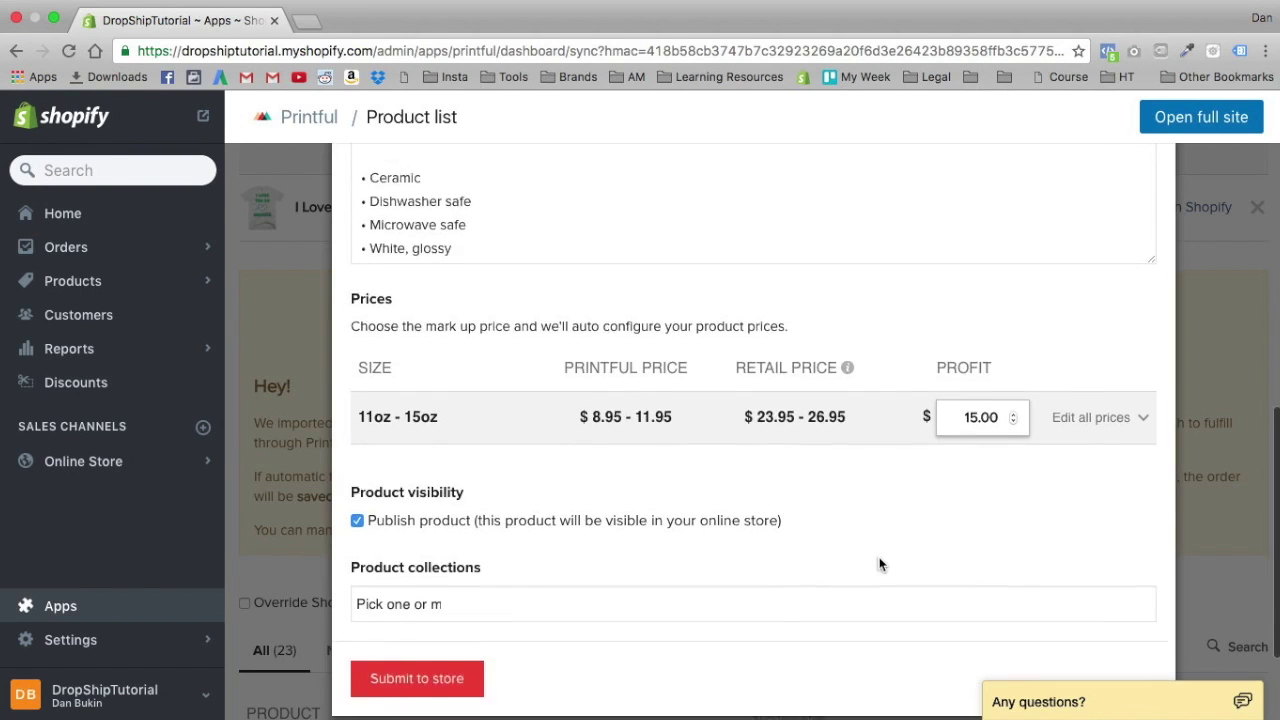
left_click(391, 466)
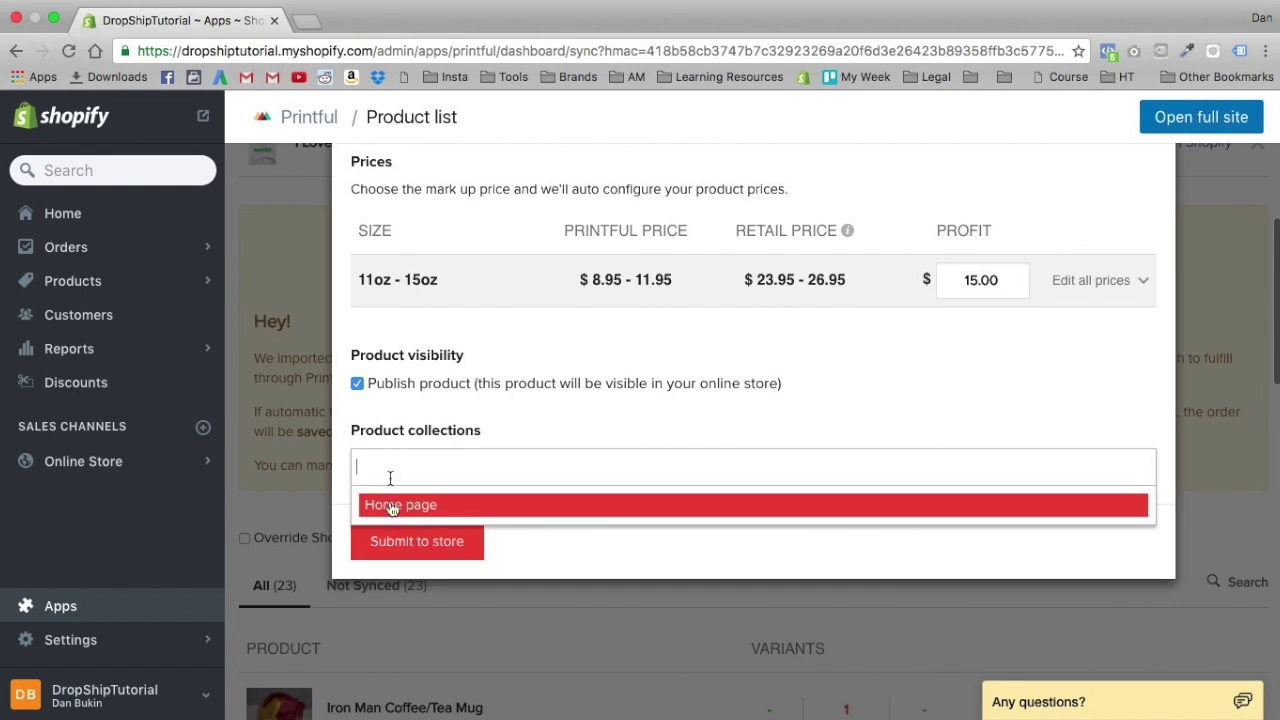
left_click(391, 512)
left_click(407, 538)
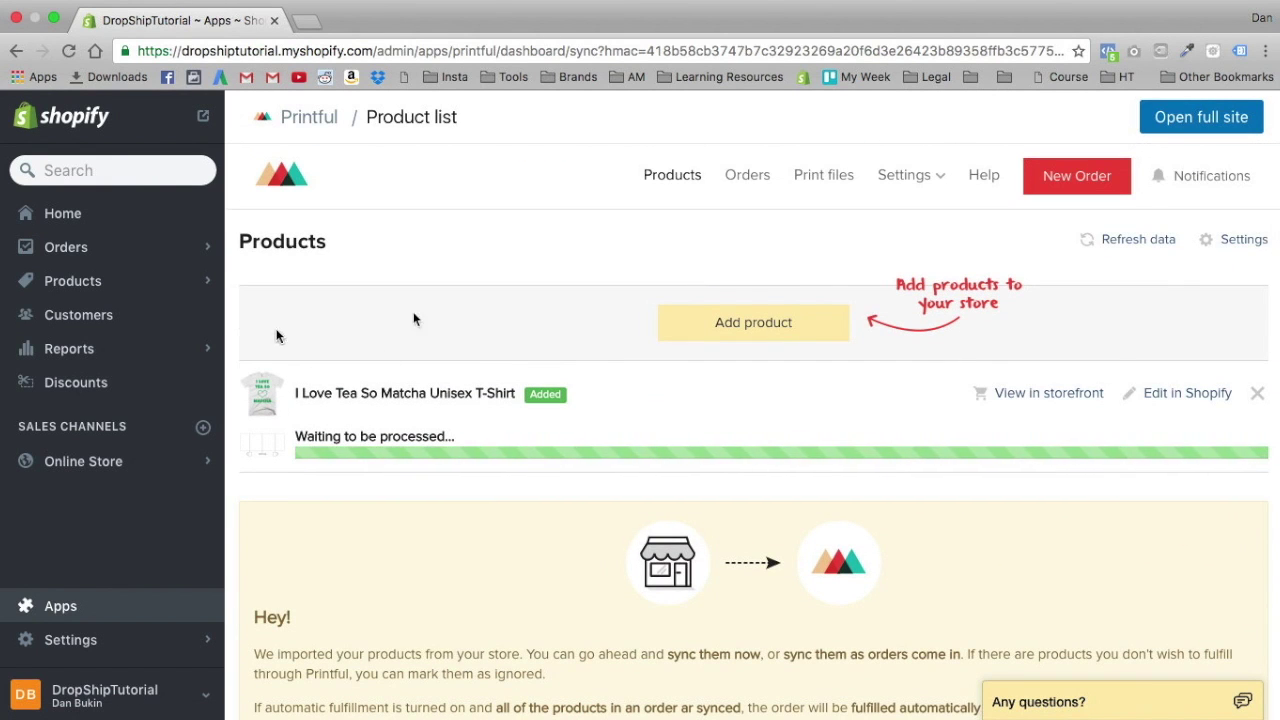
Step: Start a new Square Pillow Case w/ stuffing from the Pillows category and choose the "I Love Tea So Matcha" design as its front print
left_click(694, 323)
scroll(700, 474, "down", 5)
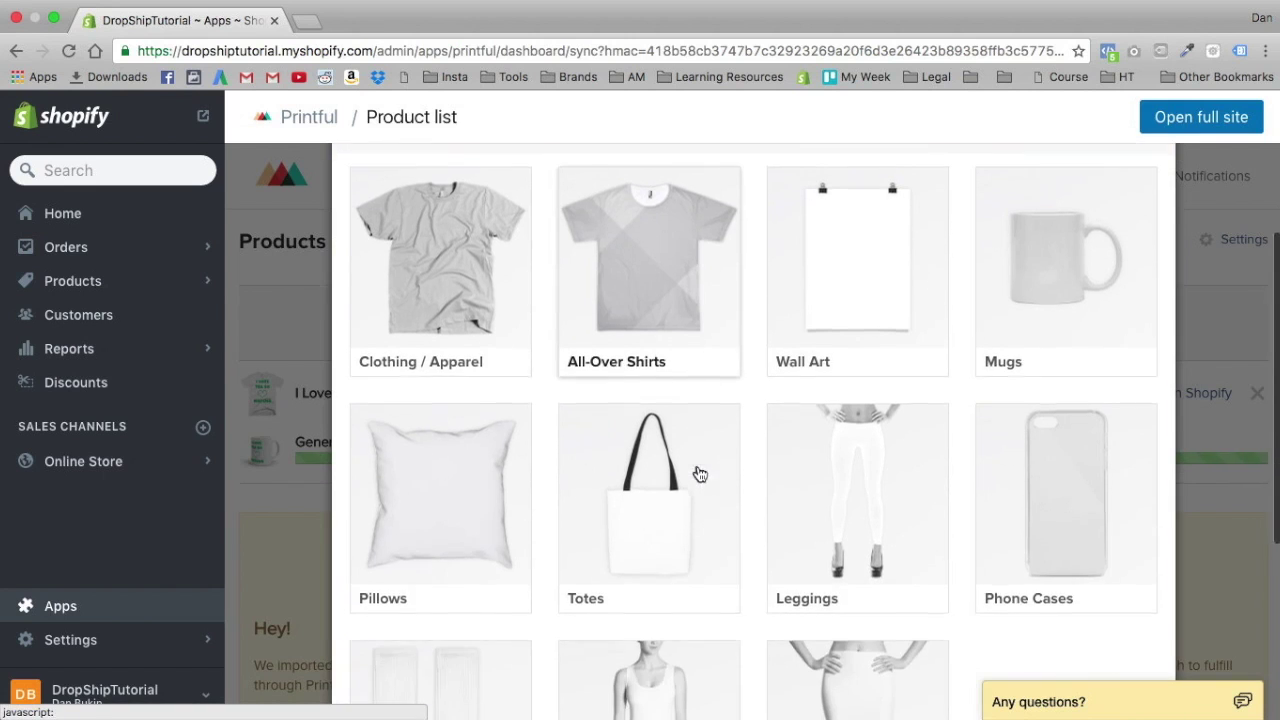
scroll(403, 513, "down", 3)
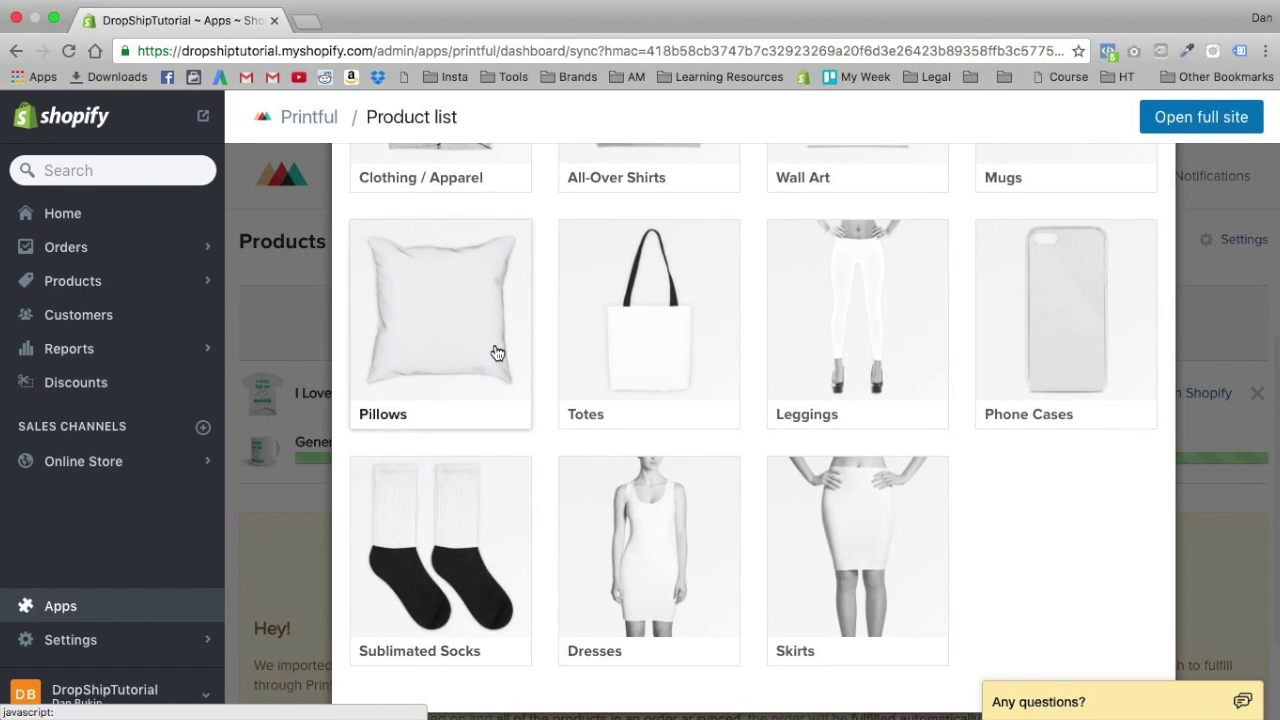
left_click(468, 366)
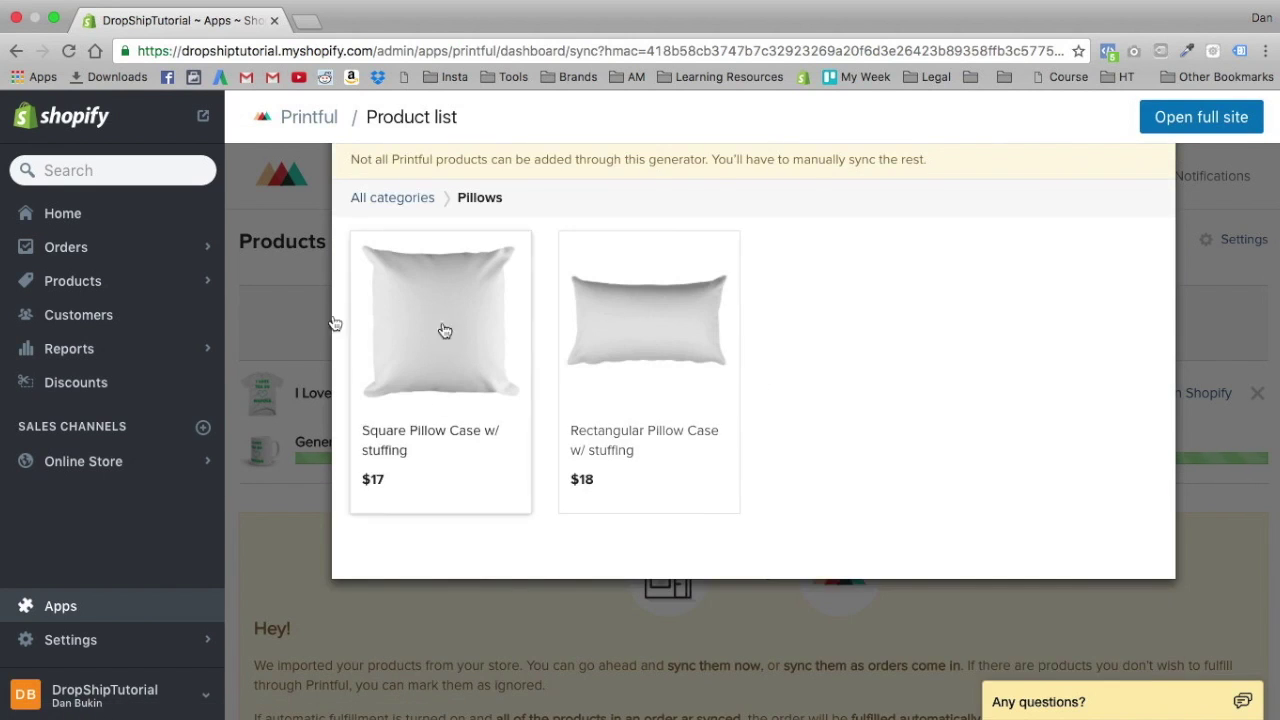
left_click(439, 339)
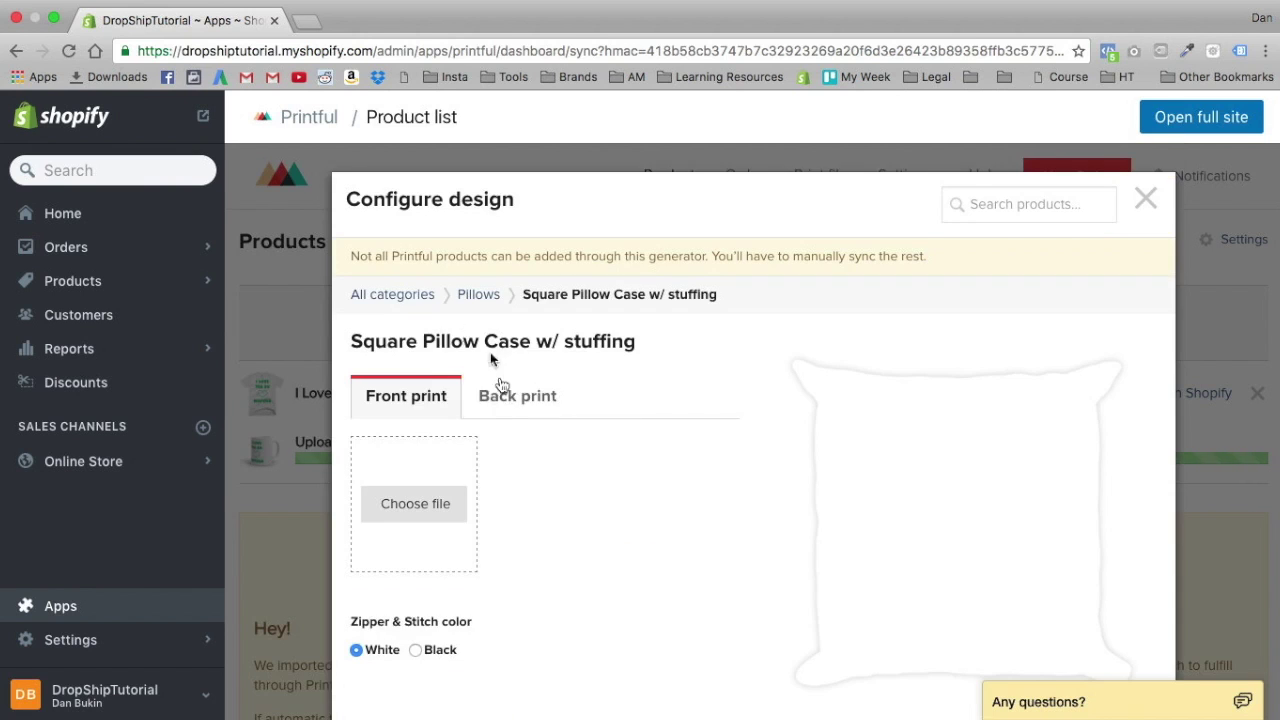
left_click(426, 514)
left_click(357, 404)
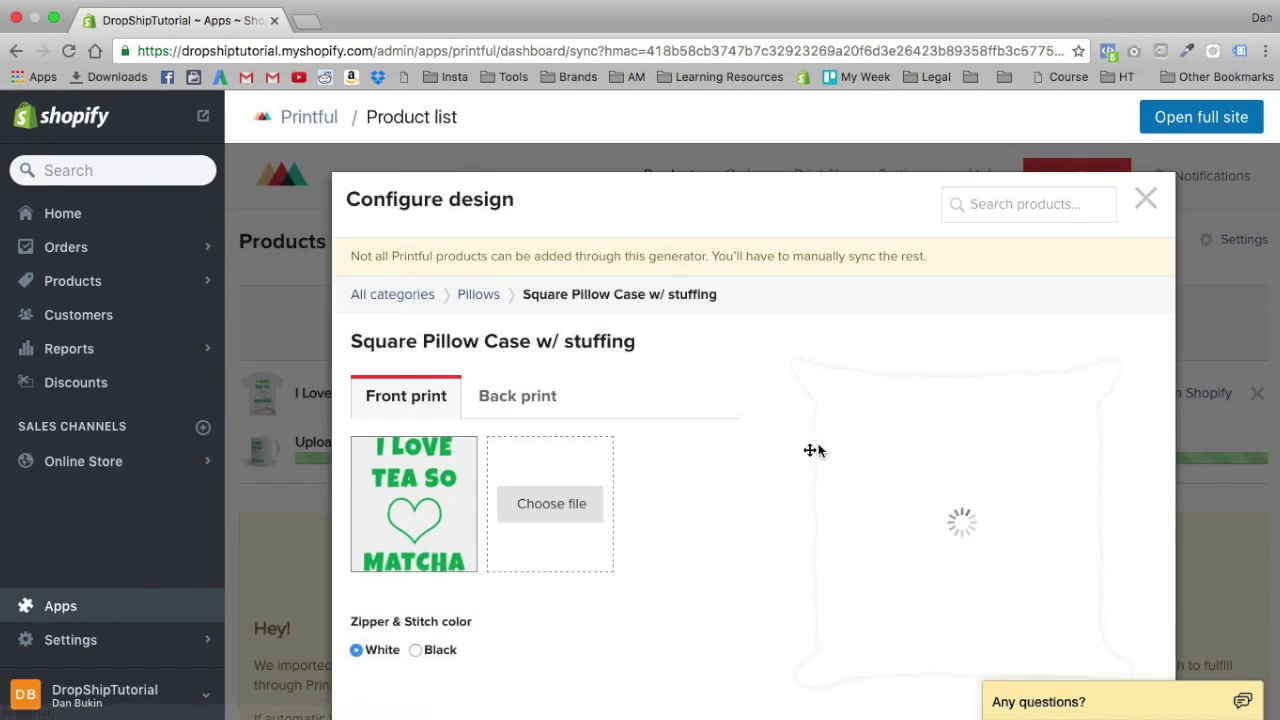
Step: Scale the pillow's front design to about 140 DPI within the safe print area, keep the white zipper, and proceed to pricing
scroll(973, 449, "down", 2)
left_click_drag(1086, 630, 1048, 637)
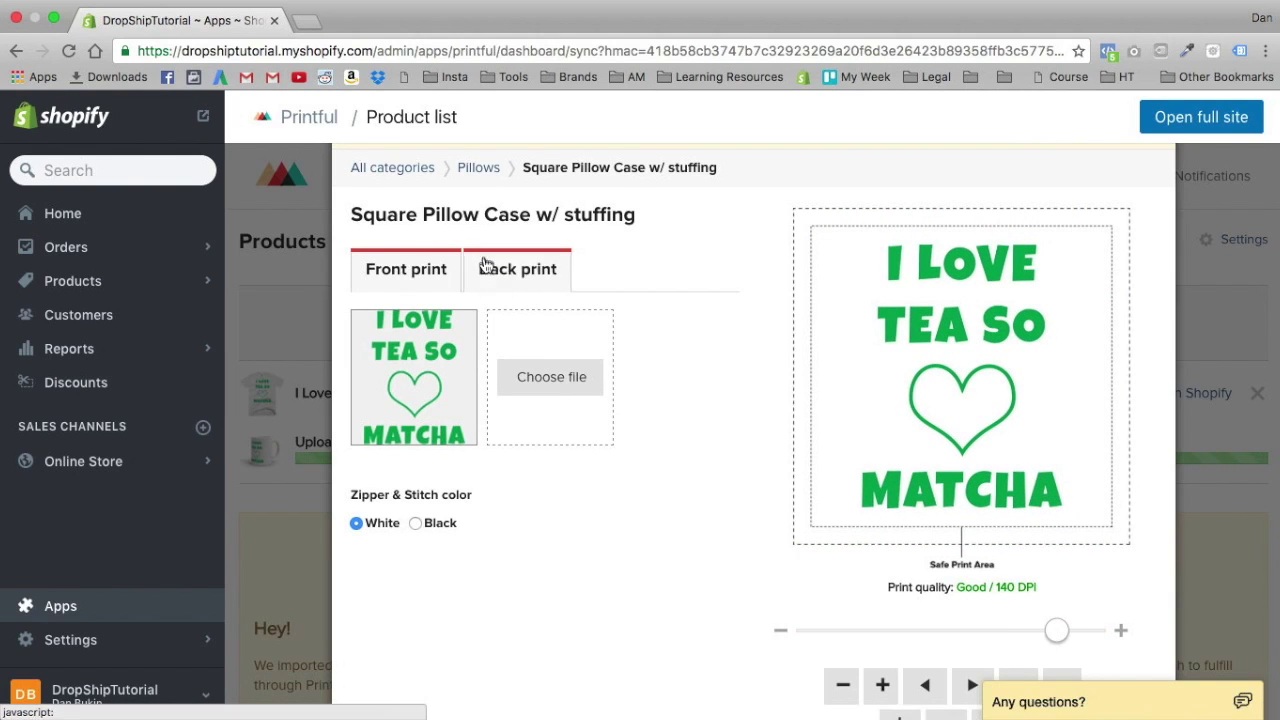
scroll(400, 400, "down", 3)
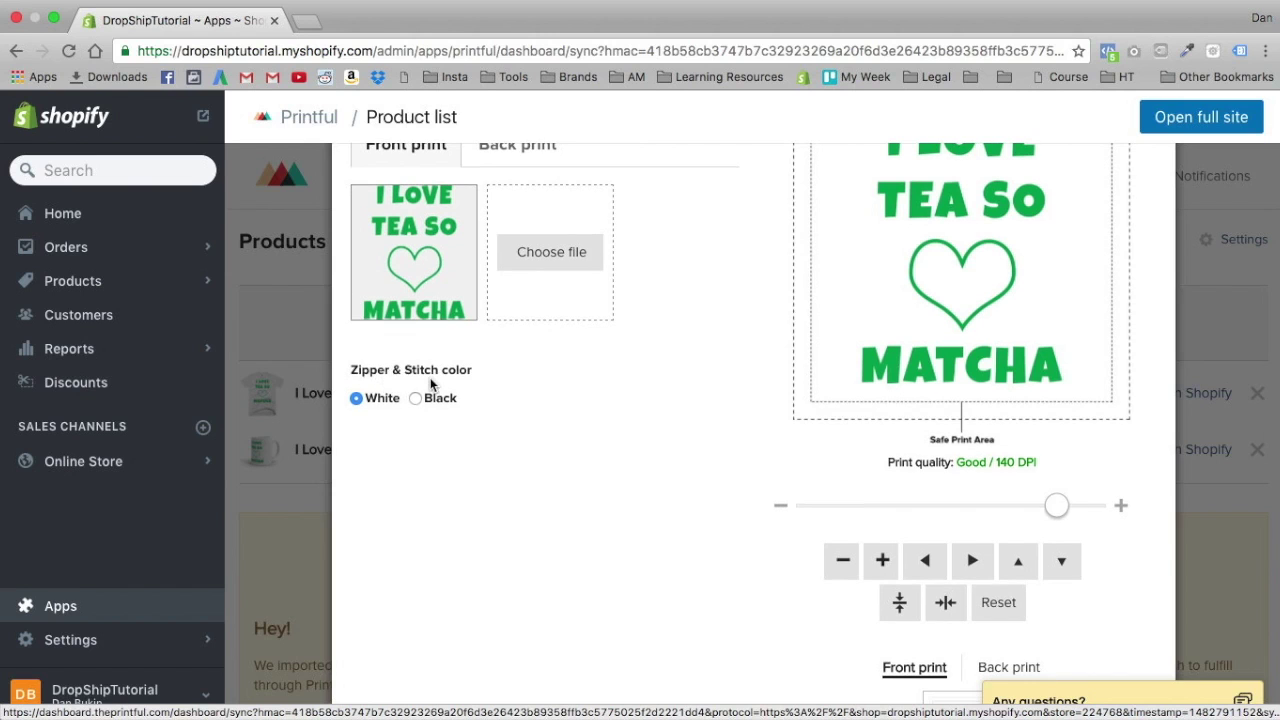
scroll(599, 560, "down", 8)
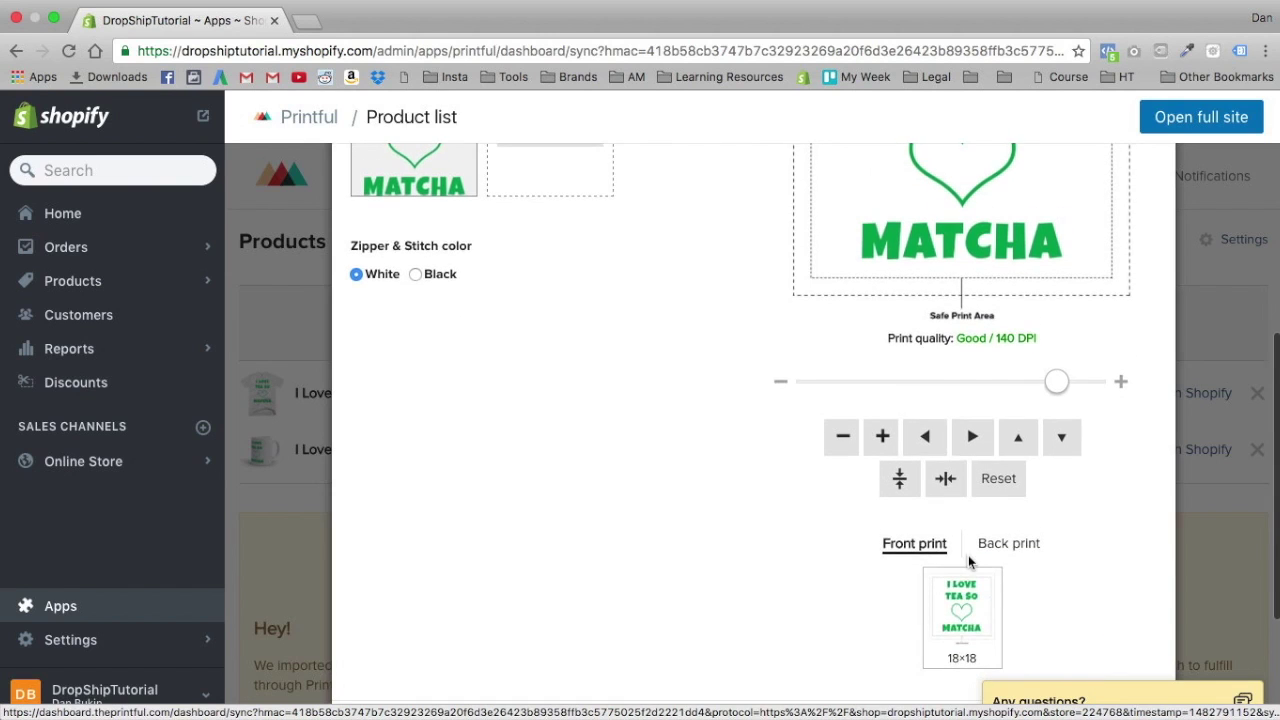
left_click(447, 541)
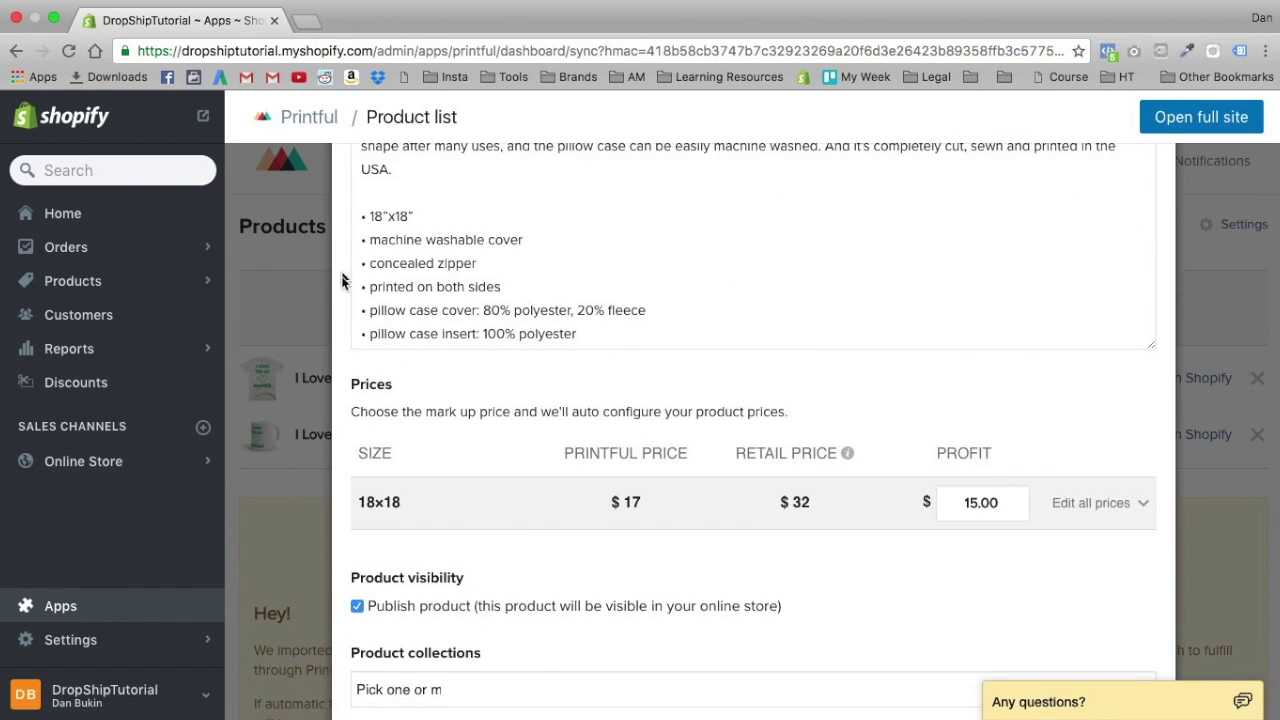
Step: Add "Share Your Matcha Love With The World!" above the pillow's description and title the product "I Love You So Matcha Throw Pillow"
scroll(467, 379, "up", 4)
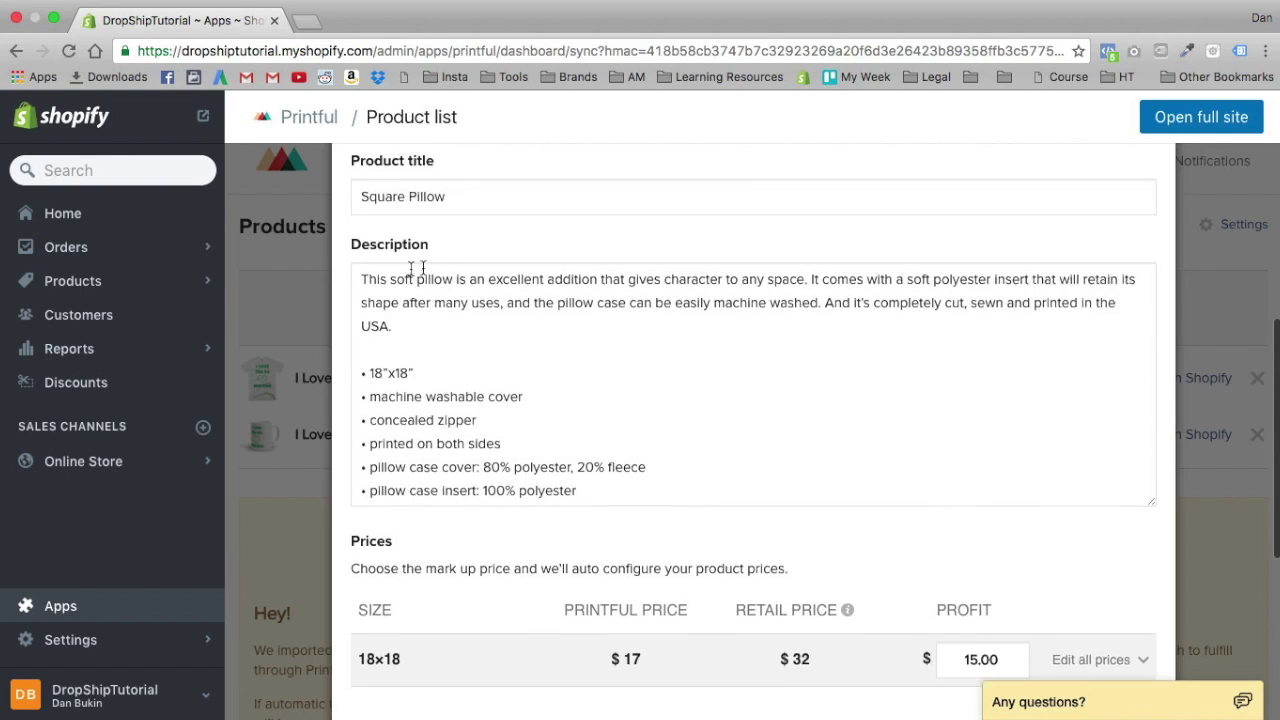
key("Return")
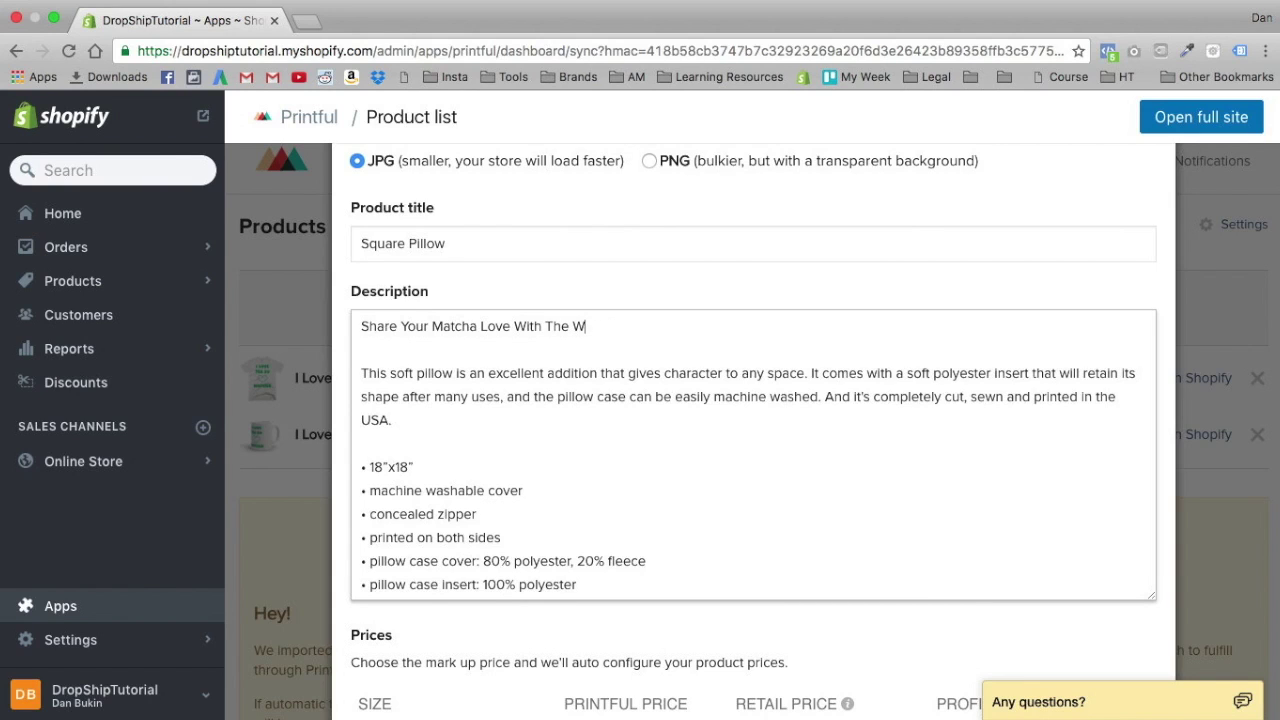
left_click(368, 254)
double_click(364, 247)
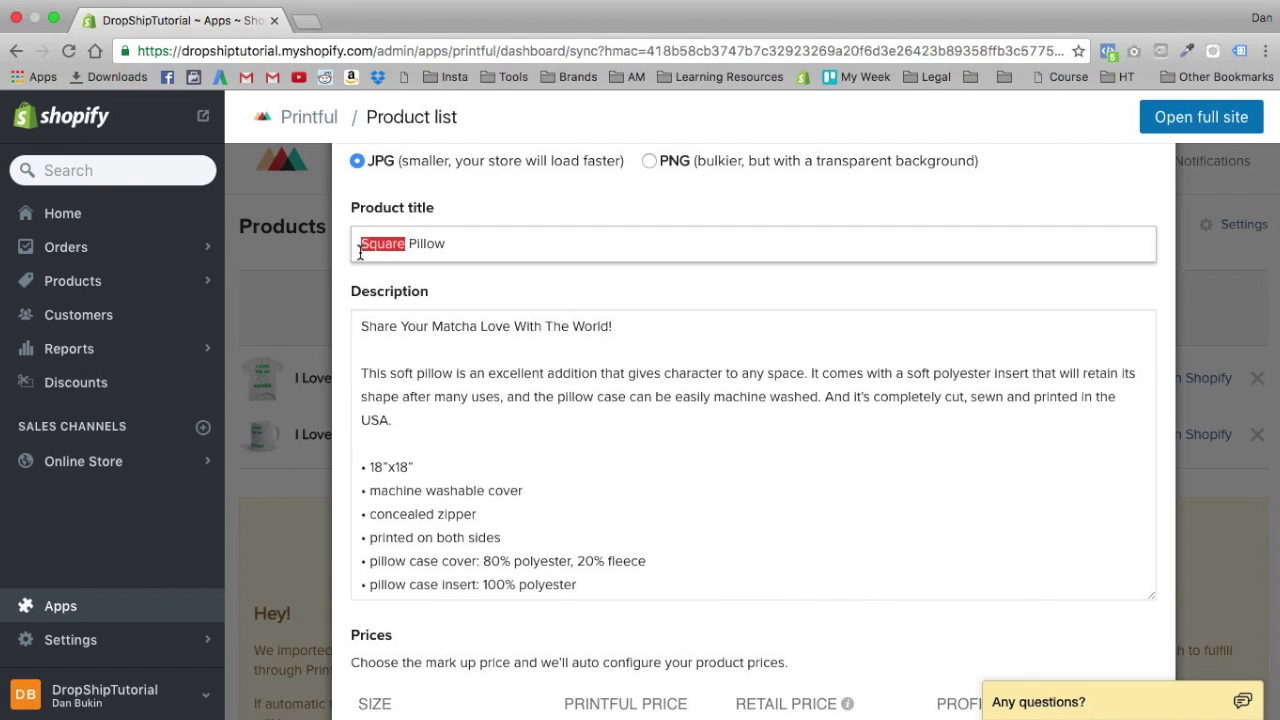
type("I Love You So Matcha Throw")
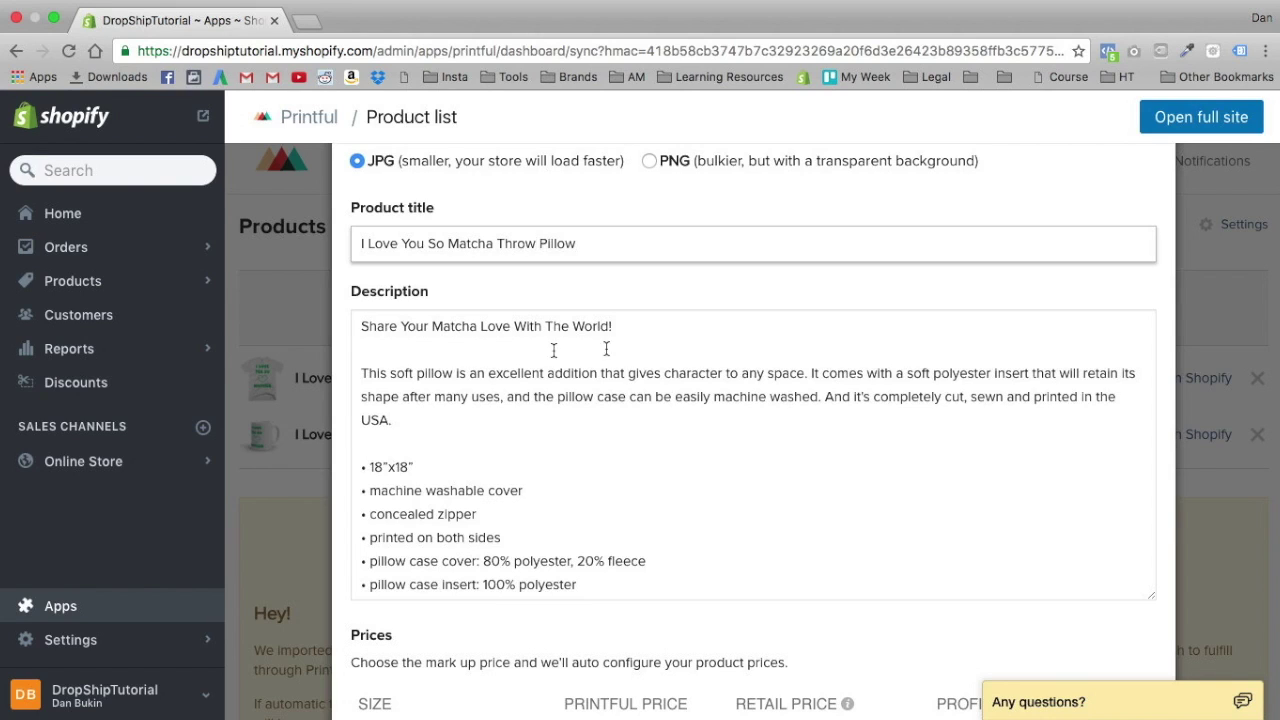
Step: Keep the pillow's profit at $15.00, assign it to the Home page collection and submit it to the store
scroll(643, 332, "down", 5)
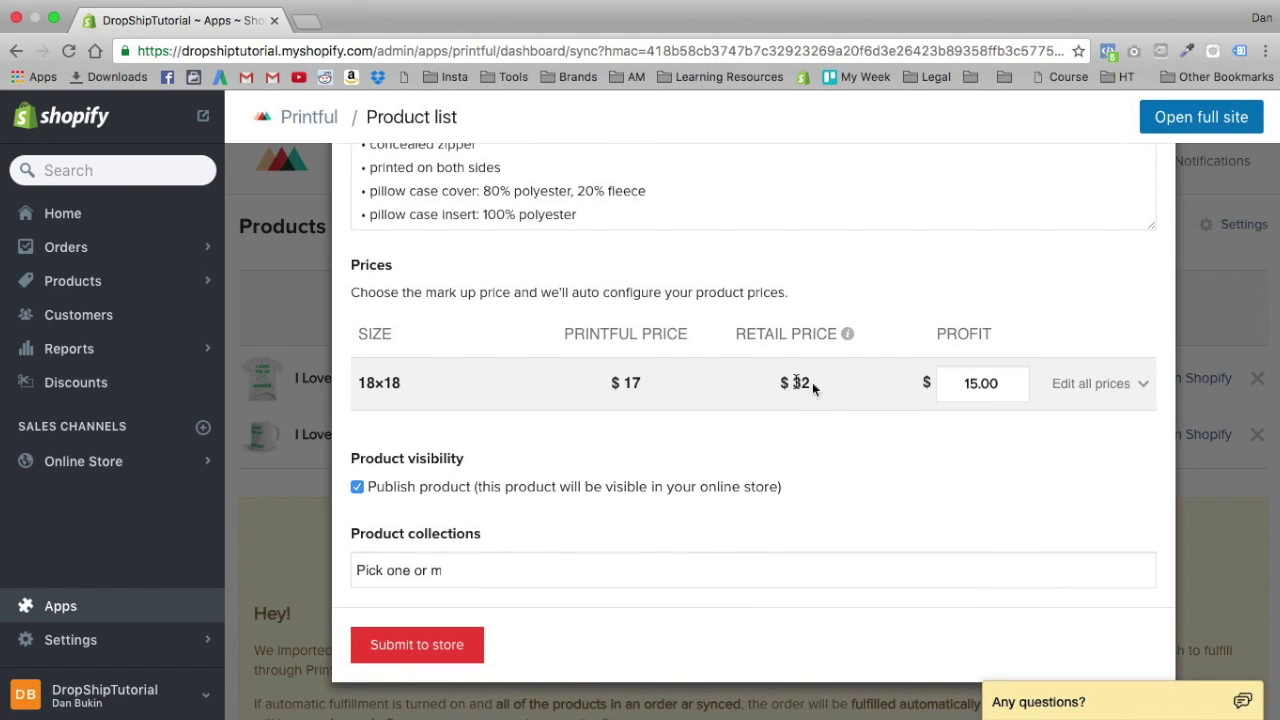
scroll(600, 433, "down", 2)
left_click(432, 478)
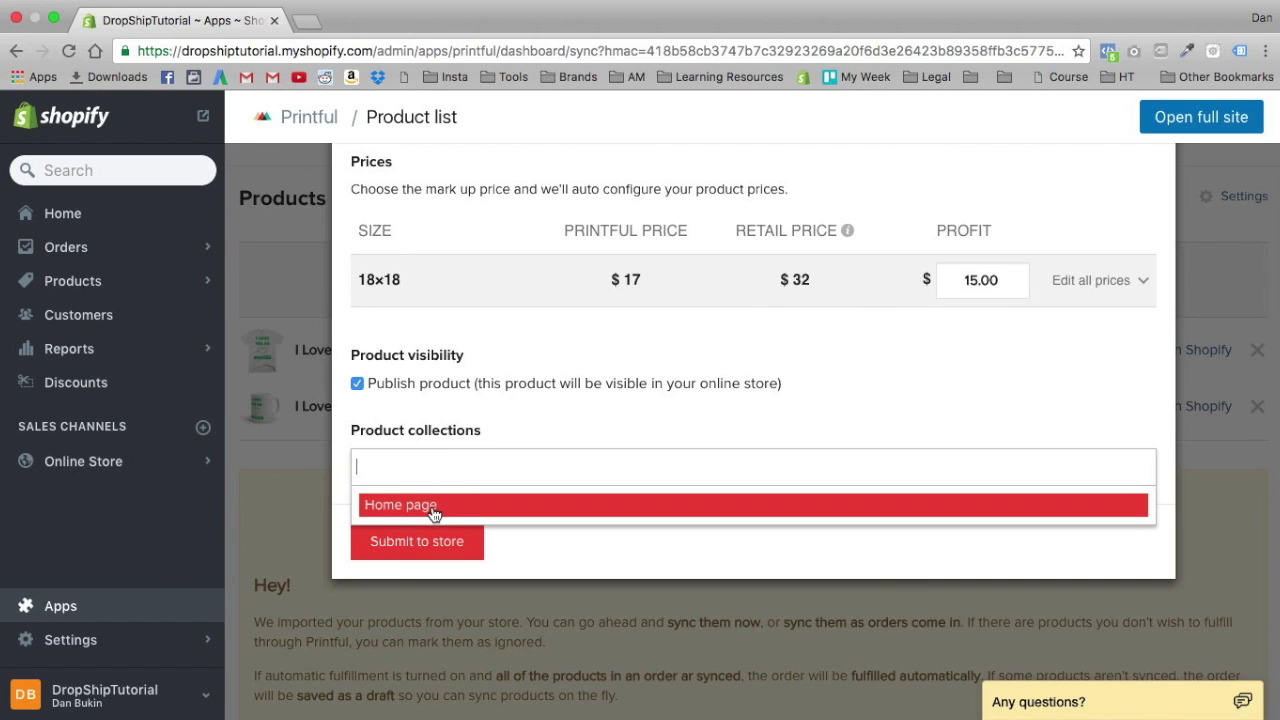
left_click(433, 508)
left_click(419, 541)
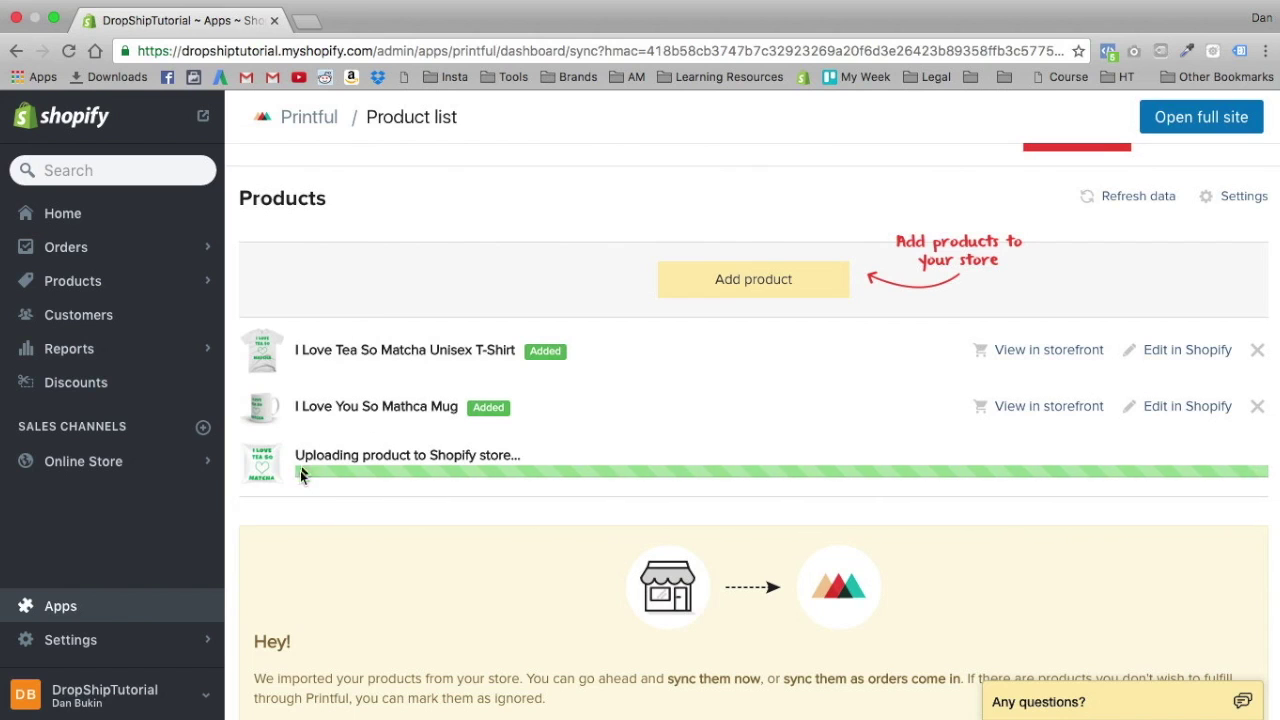
Step: Open the I Love You So Mathca Mug from the store's product list and view it in the online store
left_click(49, 280)
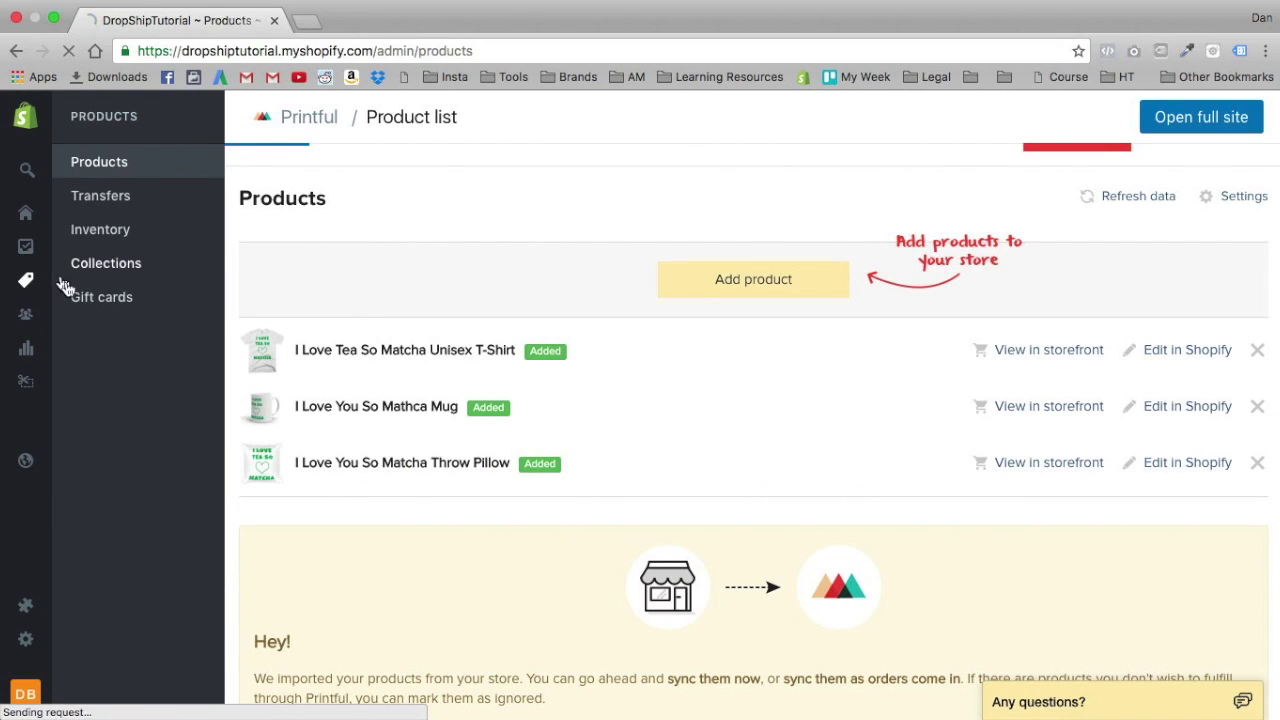
scroll(484, 525, "down", 5)
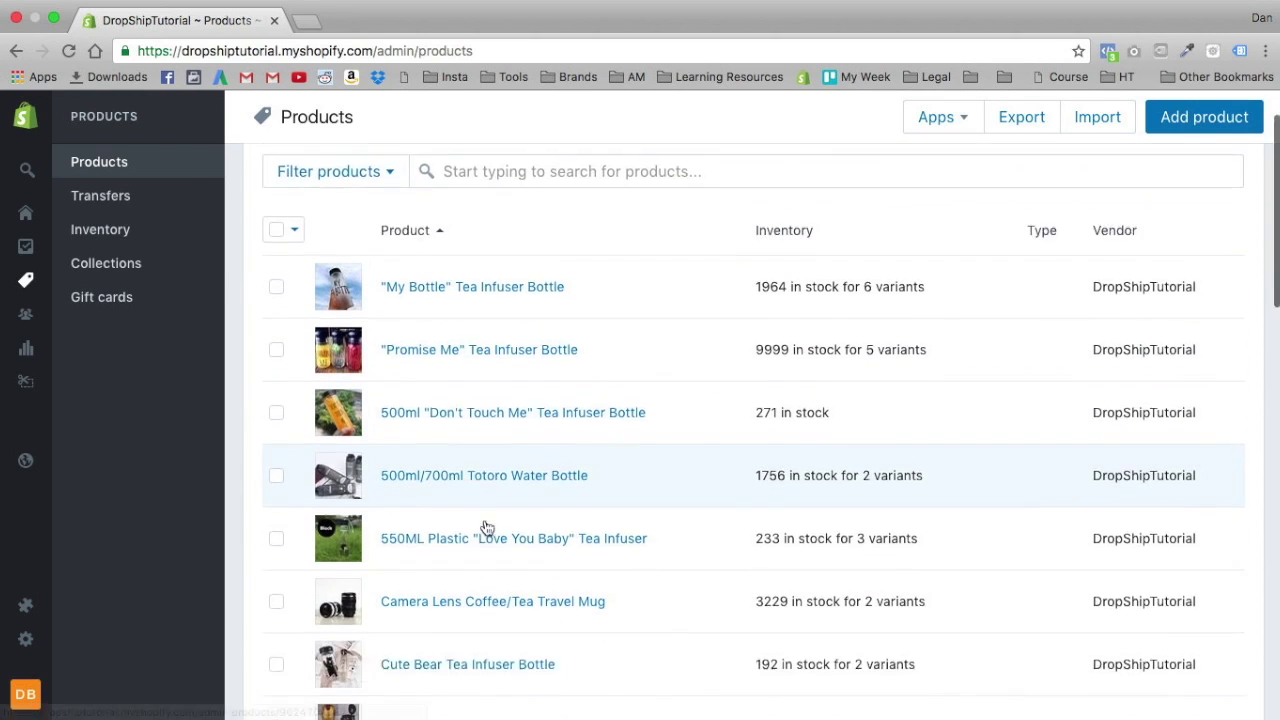
scroll(484, 525, "down", 8)
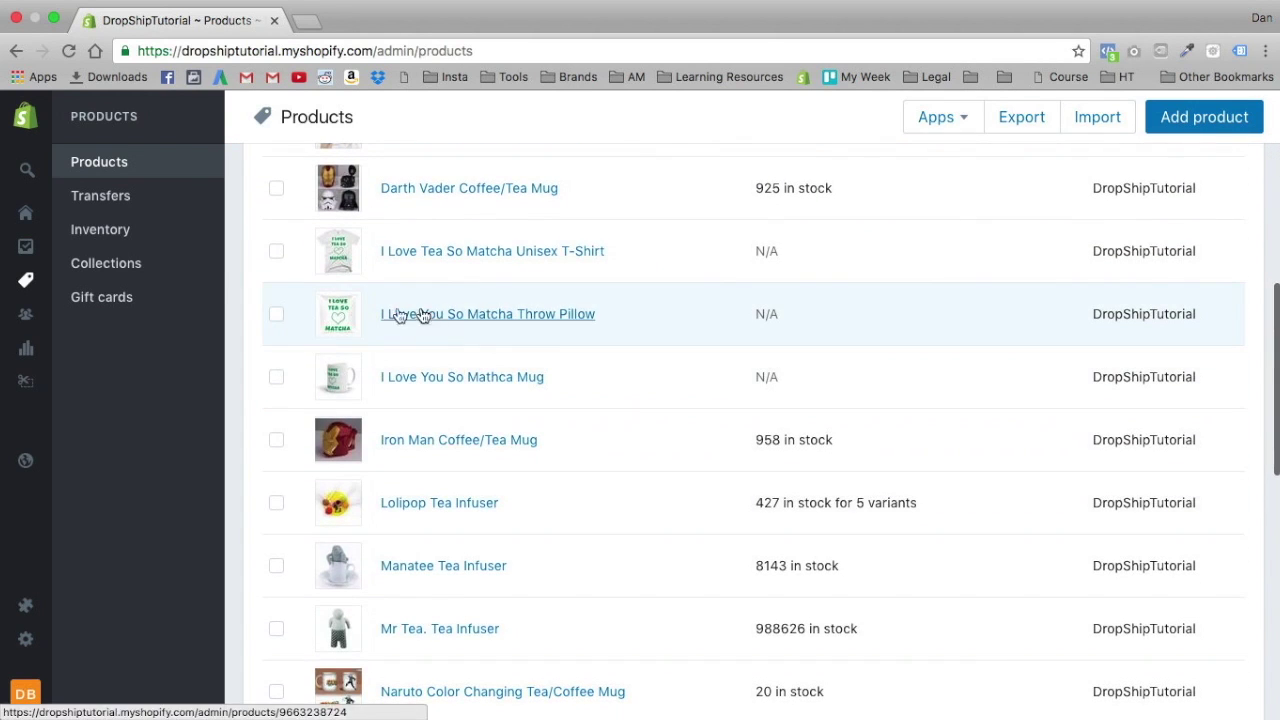
left_click(355, 383)
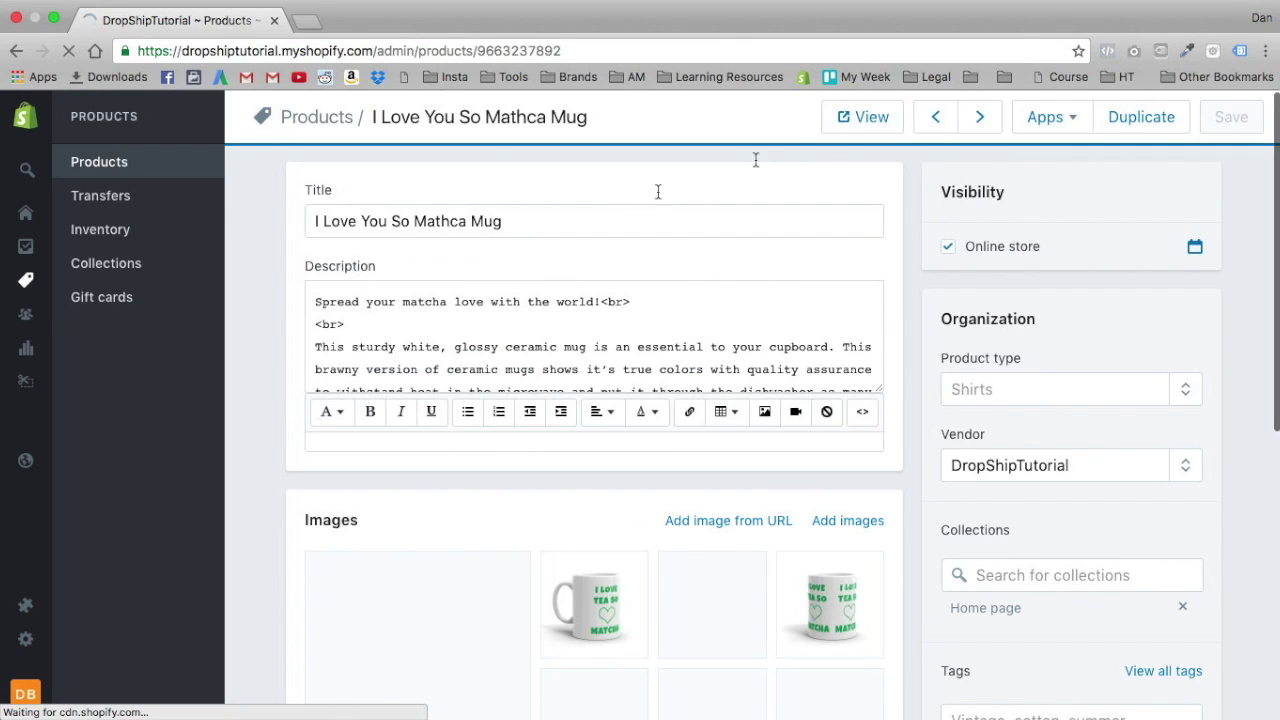
left_click(862, 118)
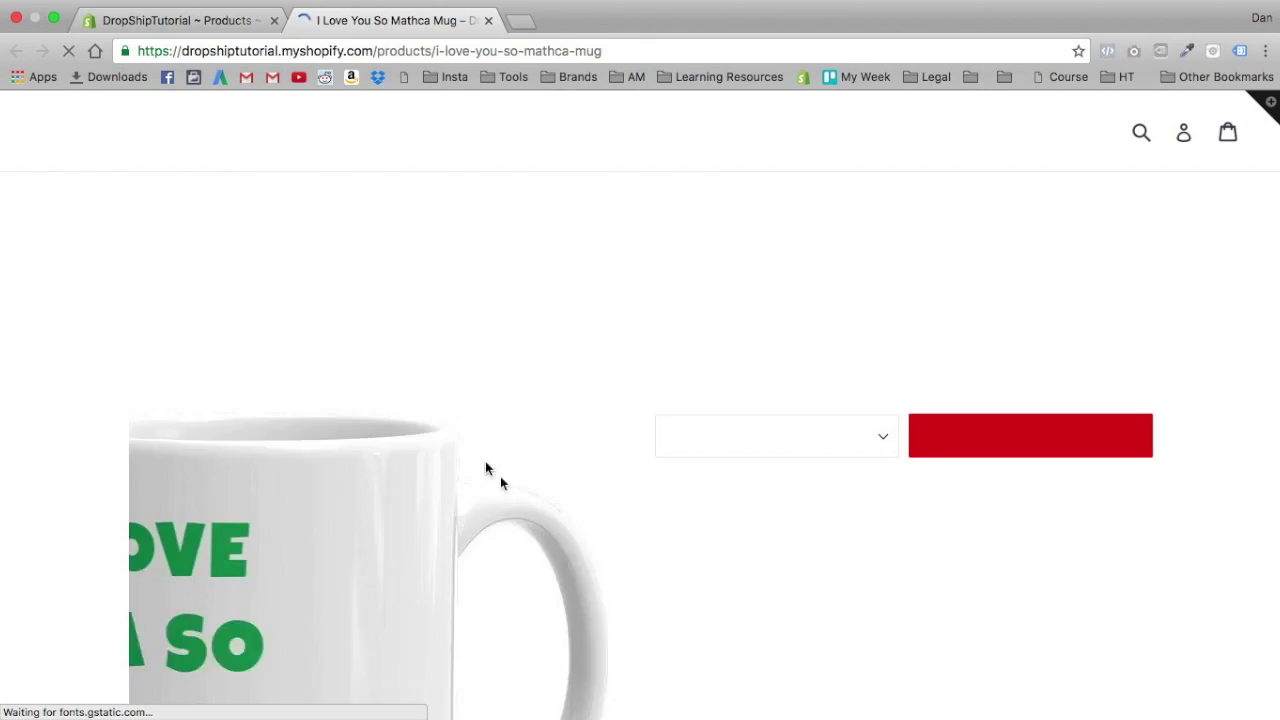
Step: Examine all of the mug's mockup images on its storefront page, going through the different angles and both mug sizes
scroll(720, 190, "down", 5)
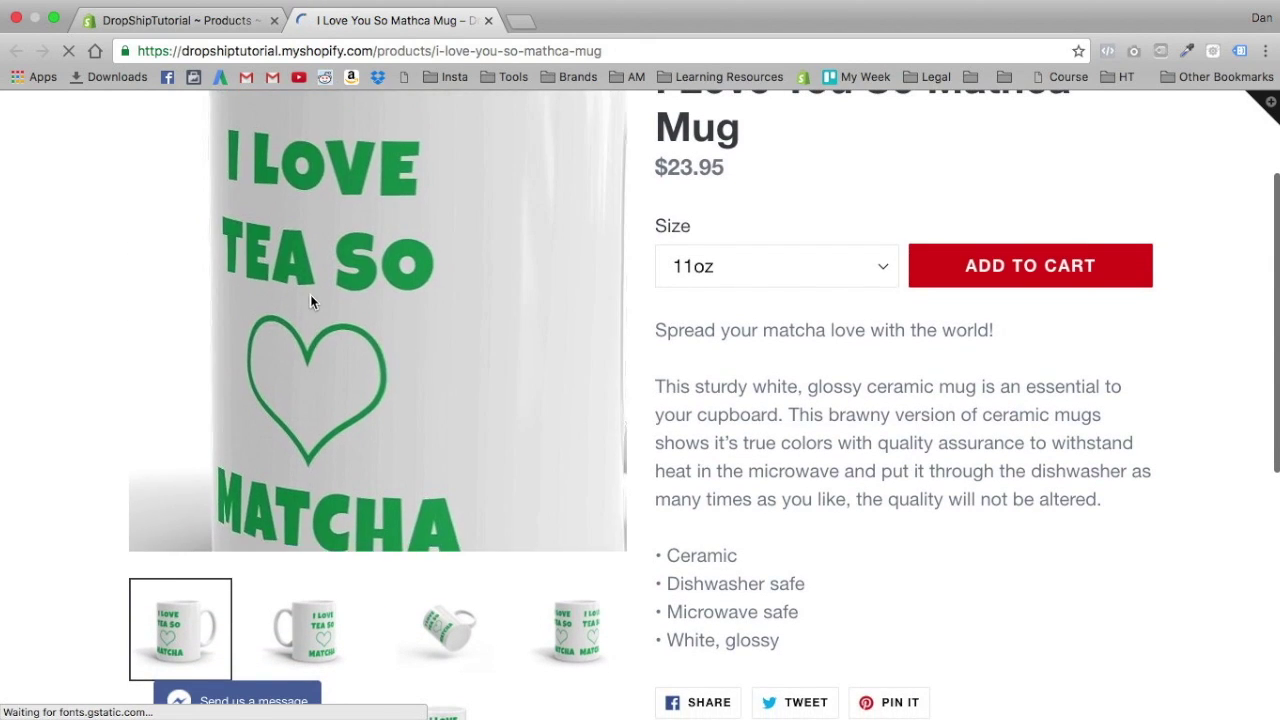
left_click(295, 612)
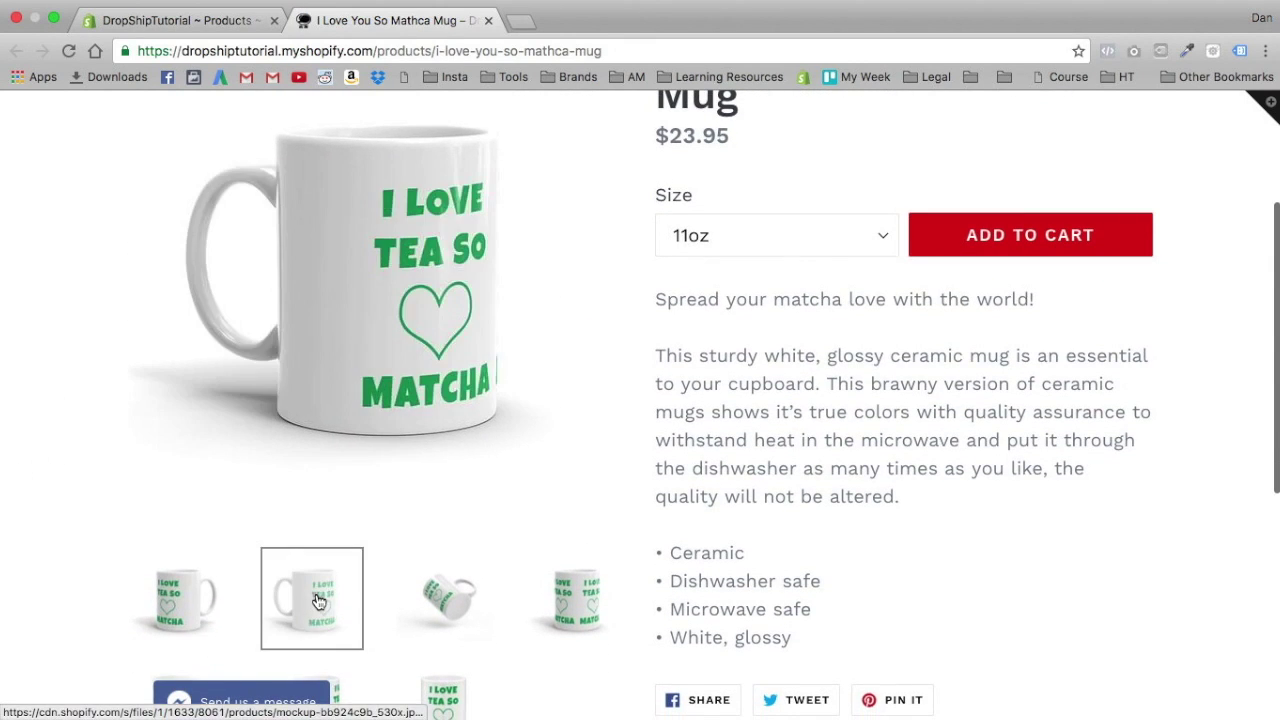
left_click(435, 605)
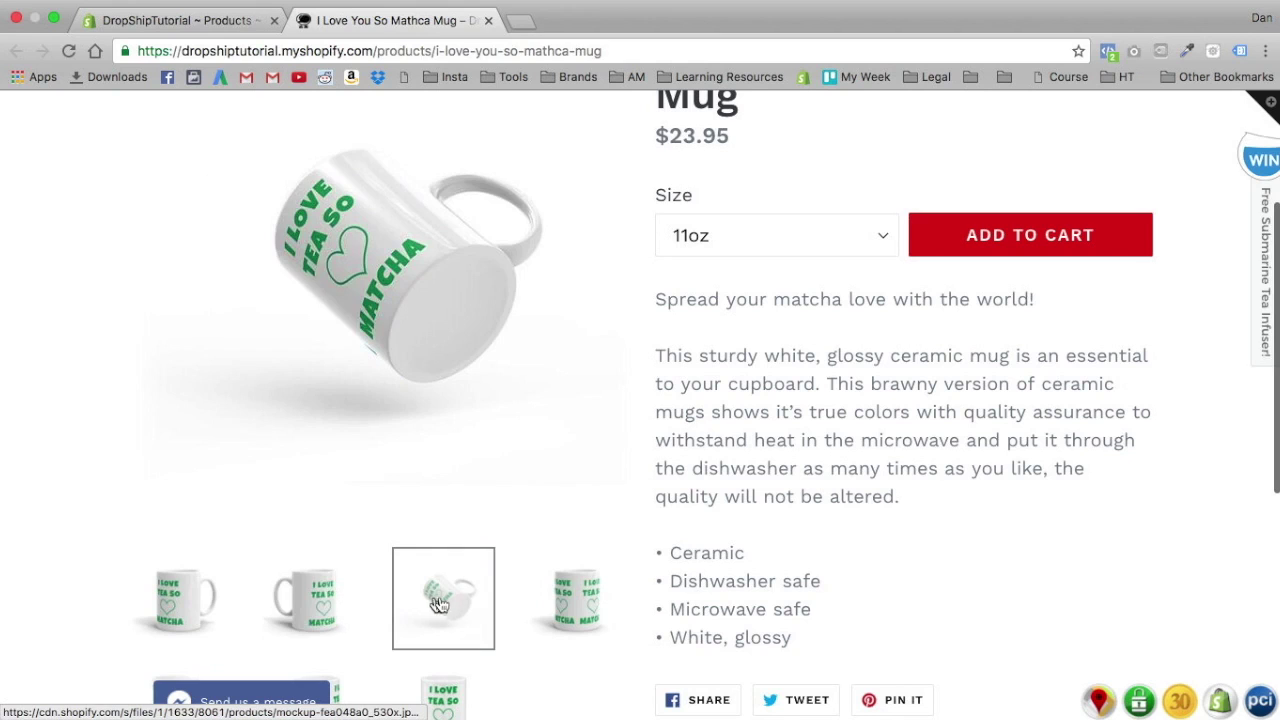
left_click(602, 610)
scroll(555, 650, "down", 3)
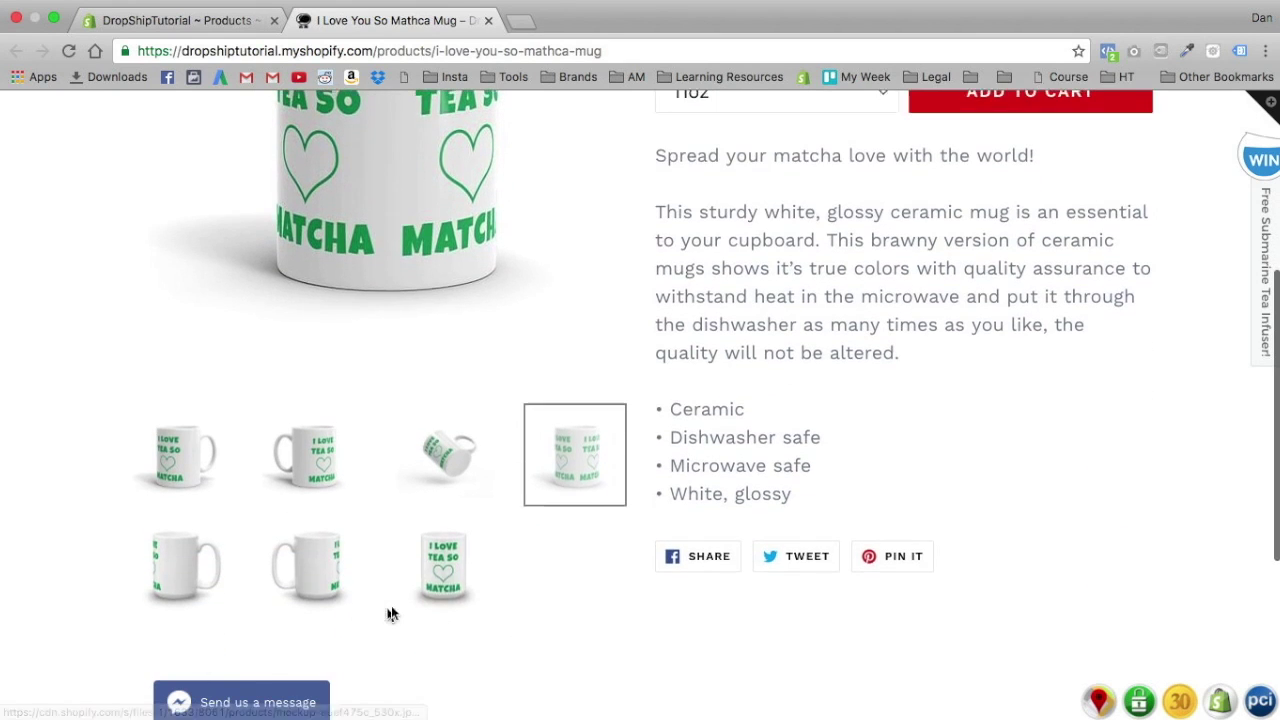
left_click(442, 558)
left_click(305, 565)
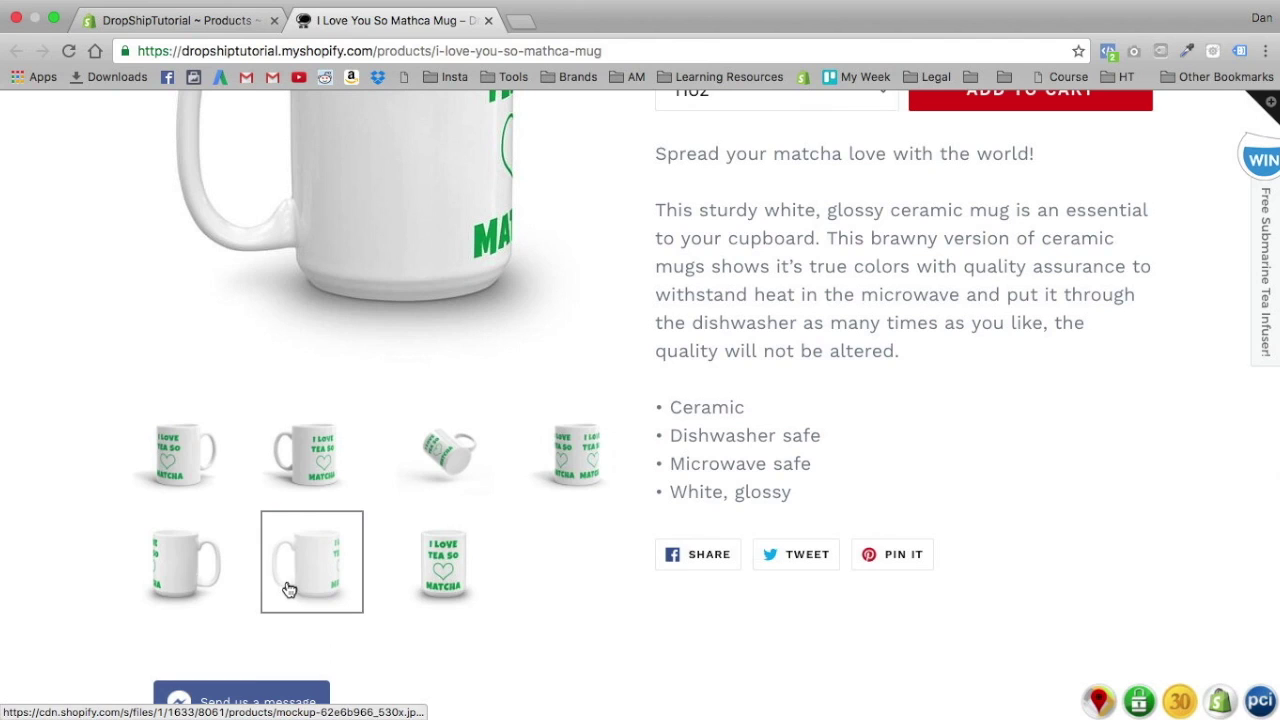
left_click(170, 561)
scroll(176, 552, "up", 2)
left_click(178, 566)
left_click(280, 565)
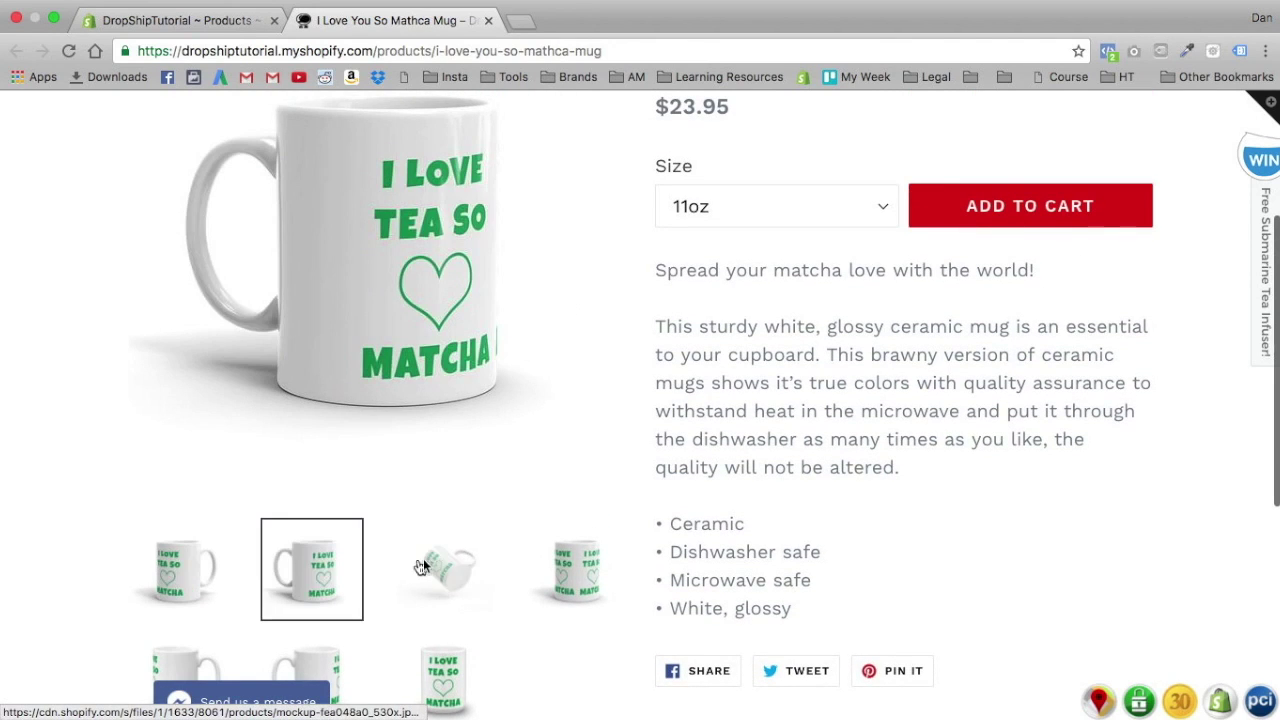
left_click(477, 572)
left_click(570, 570)
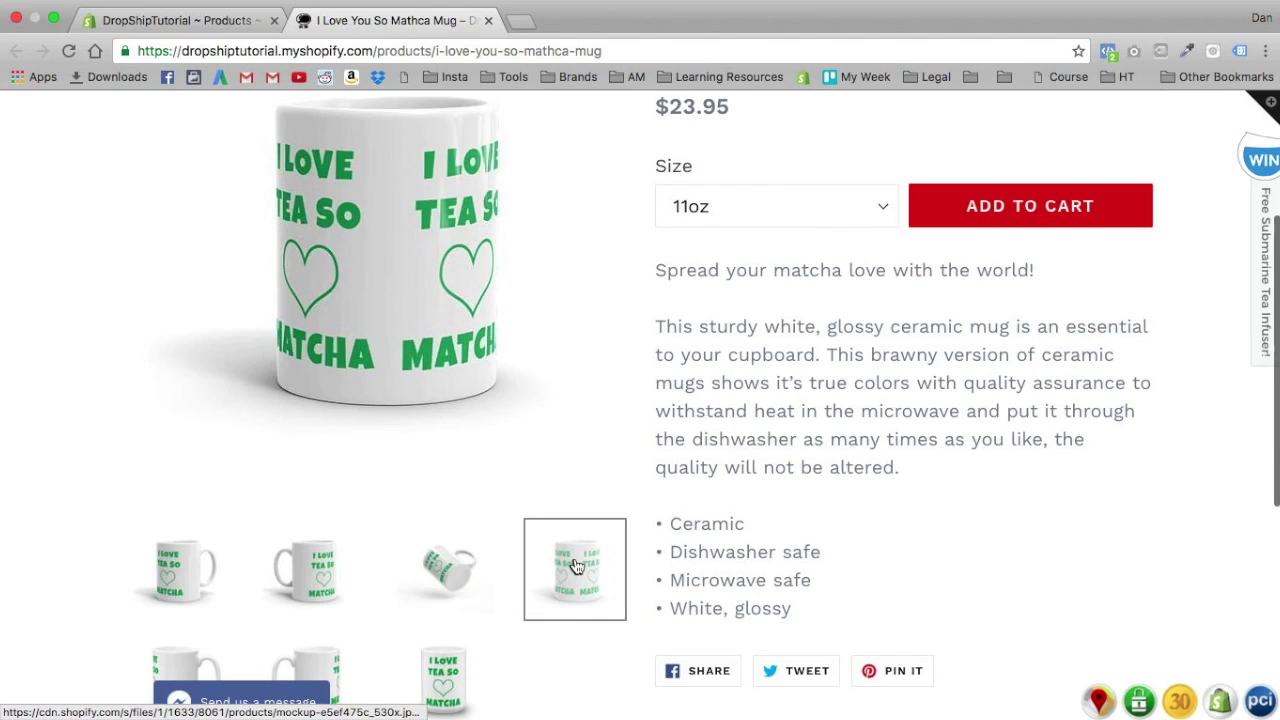
scroll(440, 603, "down", 1)
left_click(440, 603)
left_click(325, 605)
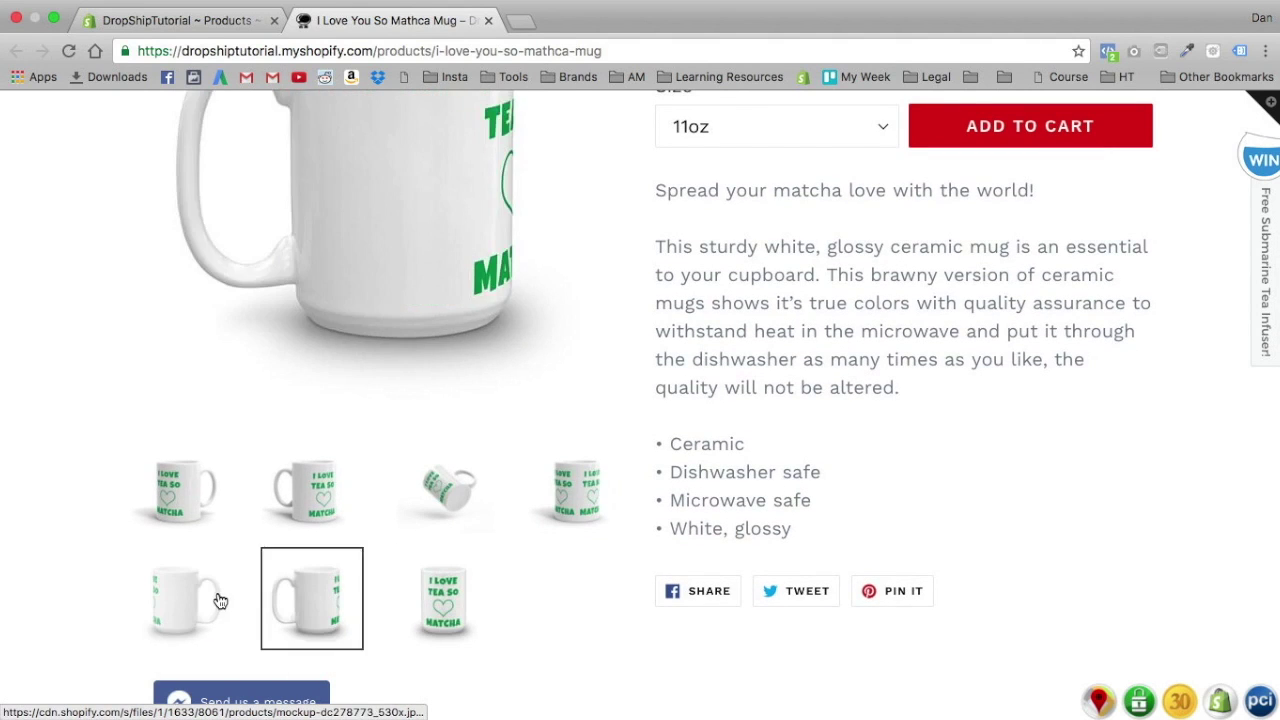
left_click(215, 602)
left_click(207, 520)
left_click(305, 500)
left_click(447, 495)
left_click(565, 505)
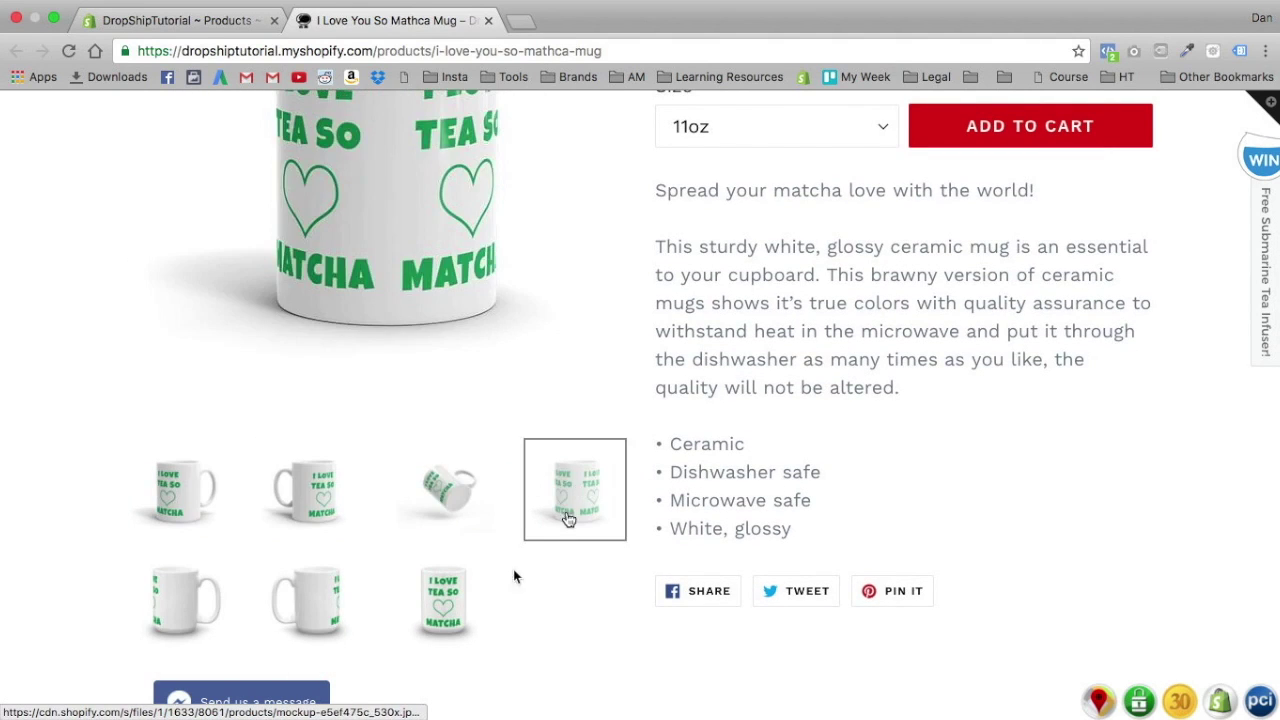
scroll(503, 585, "down", 1)
Step: Switch the mug's size to 15oz and back to 11oz to check each variant's price and image, ending on the second mockup
scroll(503, 585, "up", 1)
left_click(708, 305)
key("Escape")
key("Down")
left_click(701, 300)
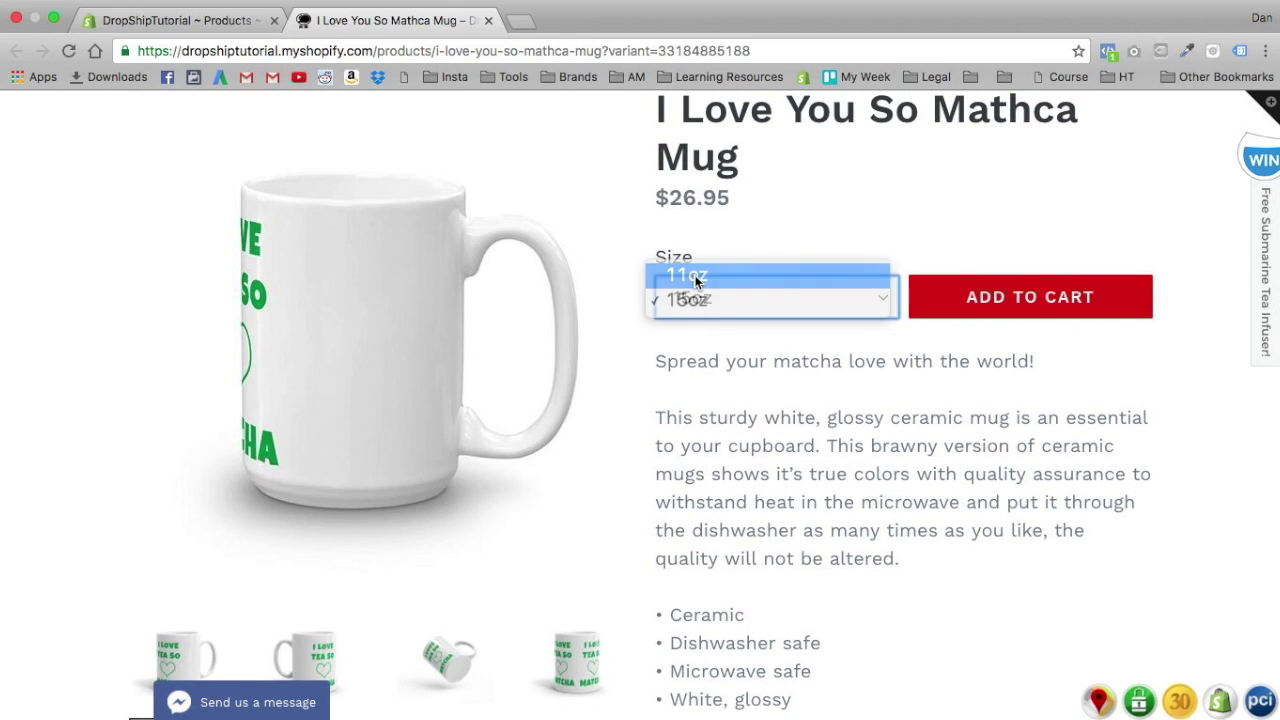
left_click(697, 284)
scroll(410, 445, "down", 2)
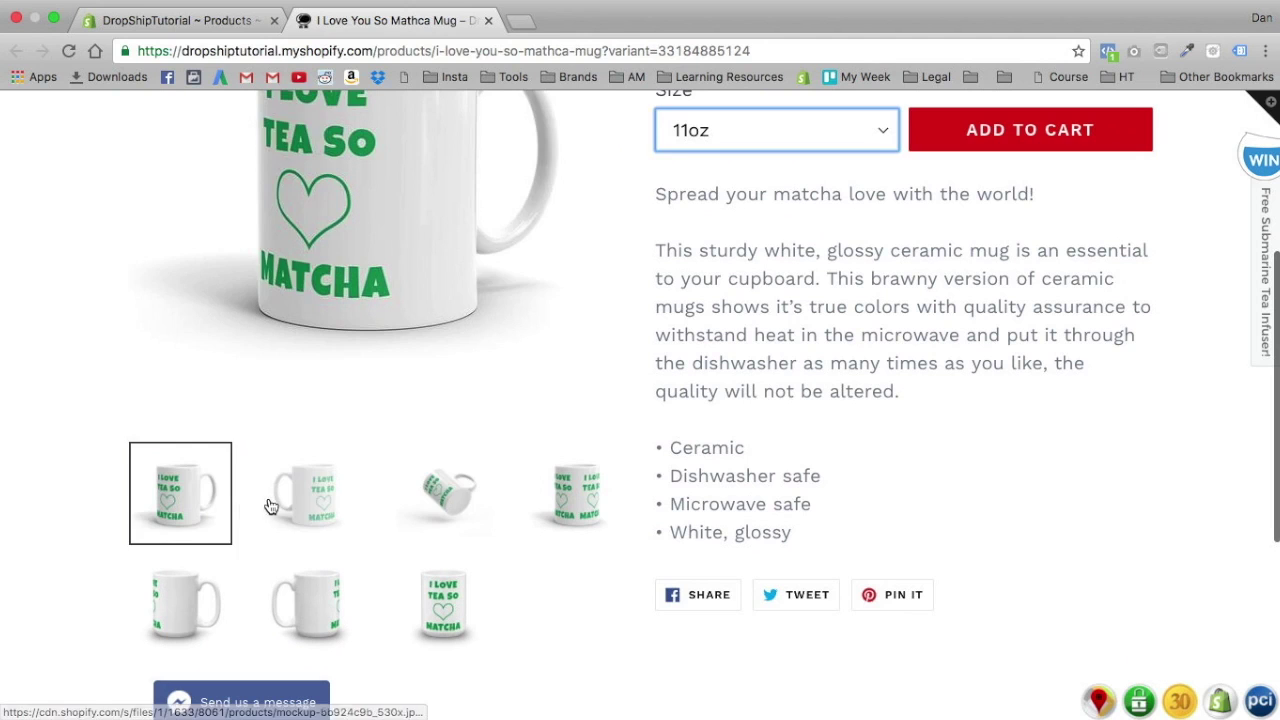
left_click(312, 493)
scroll(614, 517, "up", 4)
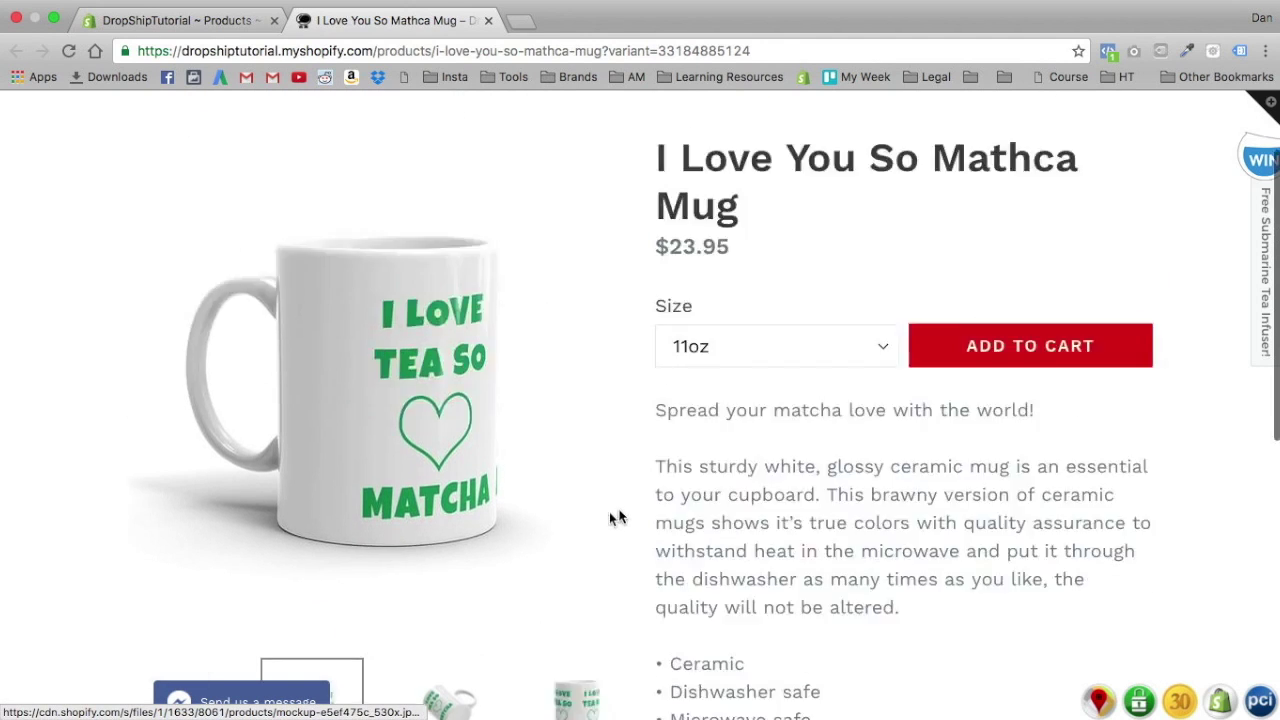
Step: Open the storefront home page and look through its sections from top to bottom
left_click(445, 131)
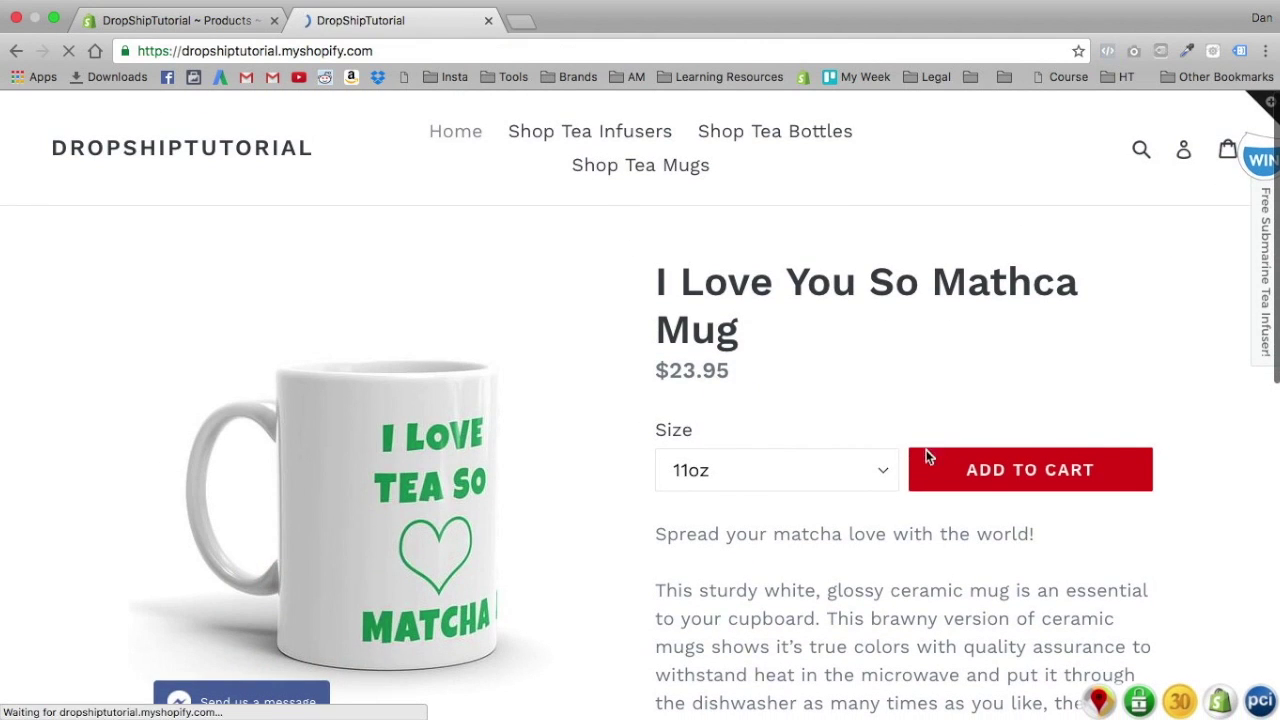
scroll(610, 448, "down", 10)
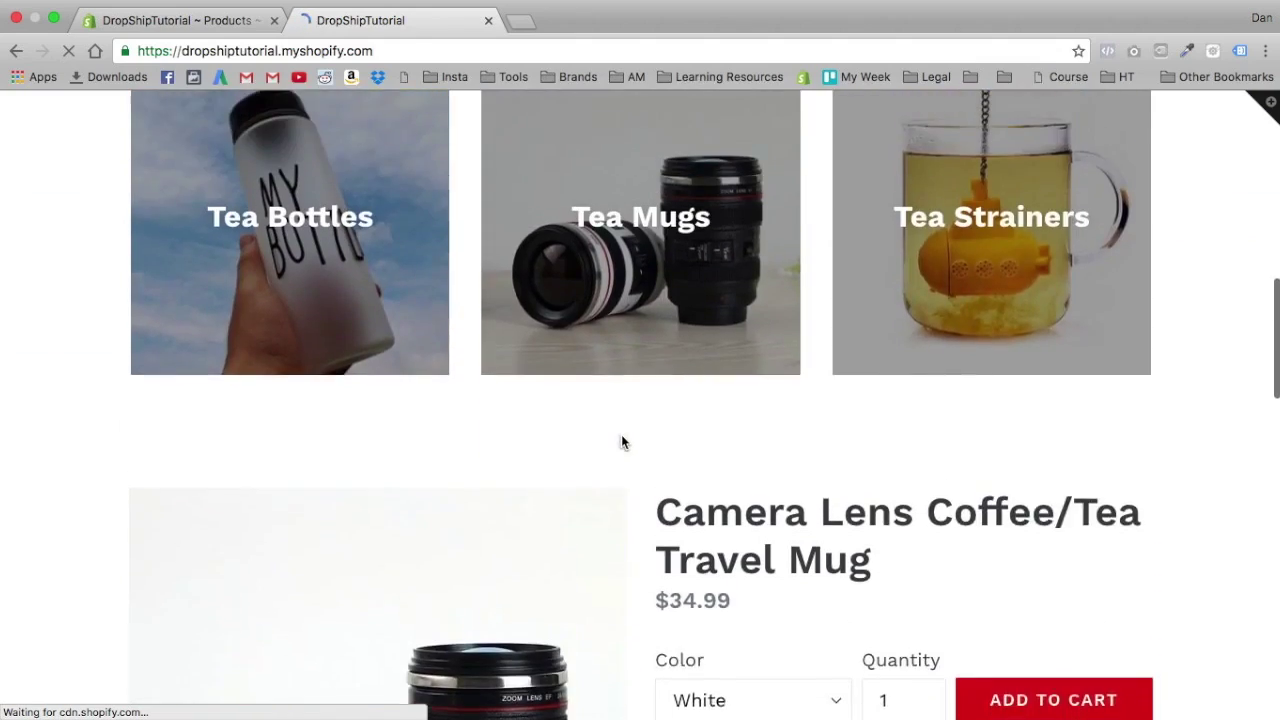
scroll(630, 452, "down", 15)
scroll(654, 458, "up", 10)
scroll(654, 458, "up", 15)
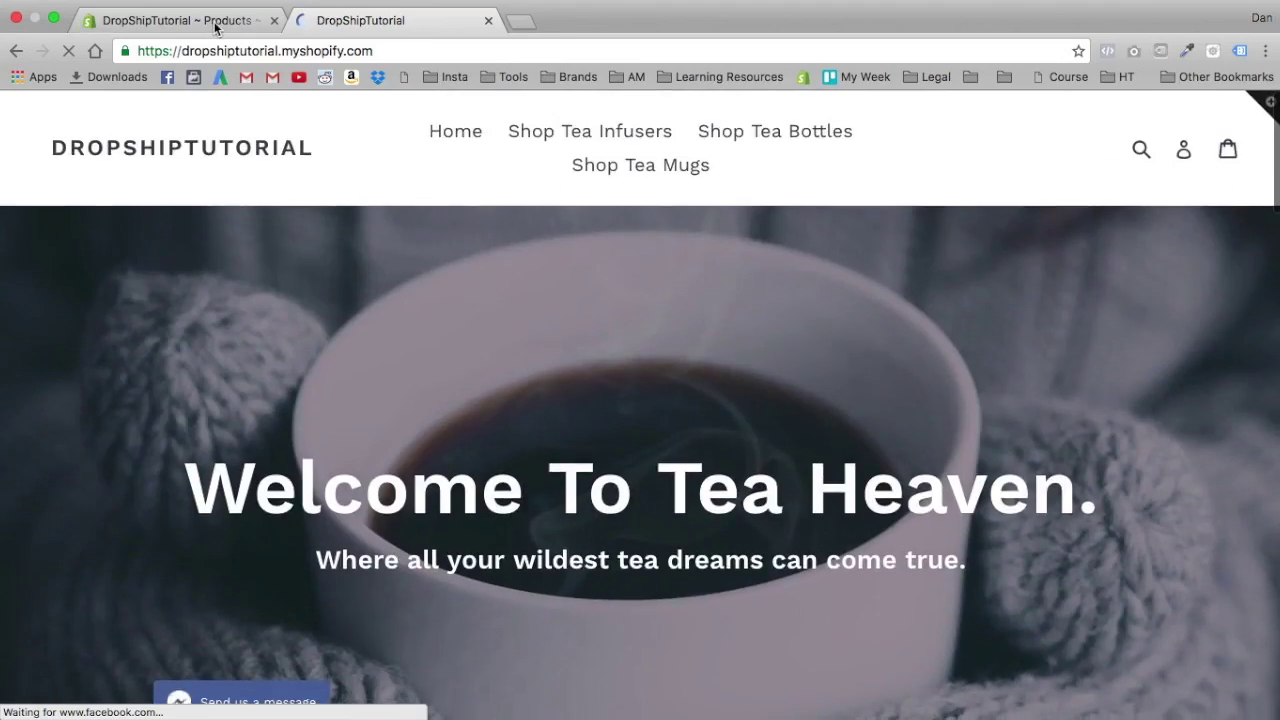
Step: Return to the admin product list, open the matcha T-shirt in a separate tab and the throw pillow in the current one
left_click(180, 20)
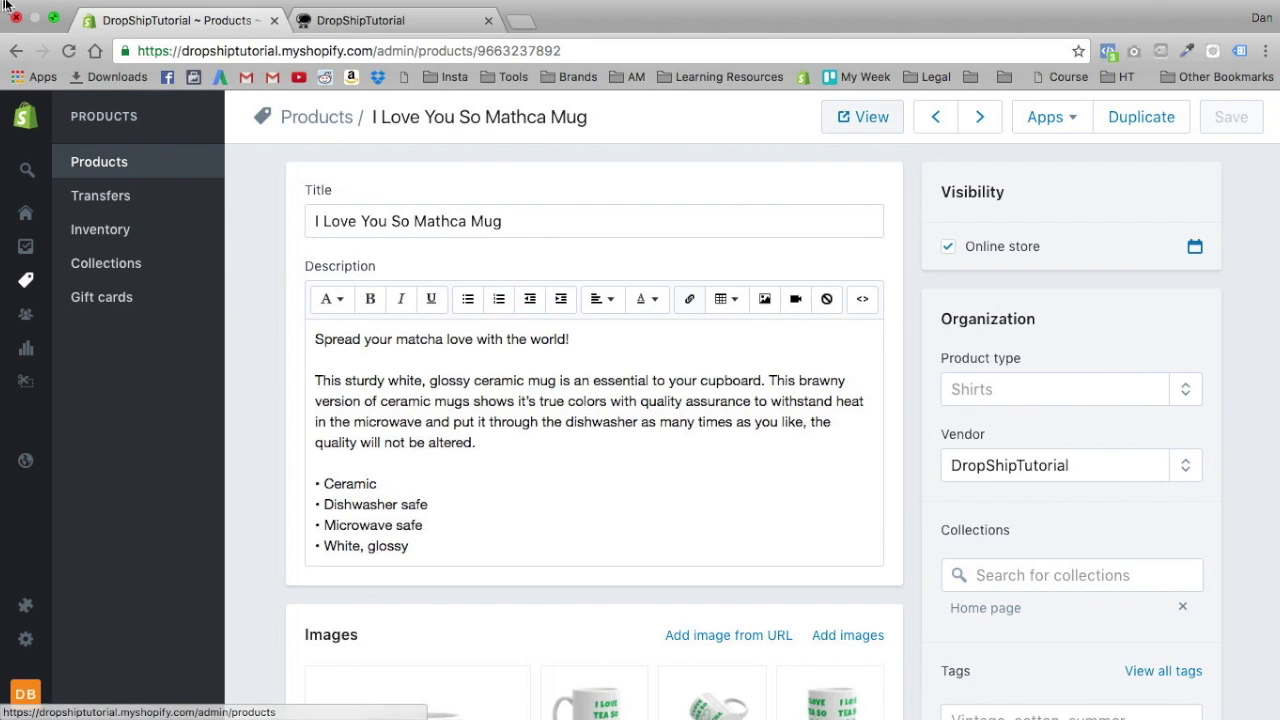
left_click(16, 50)
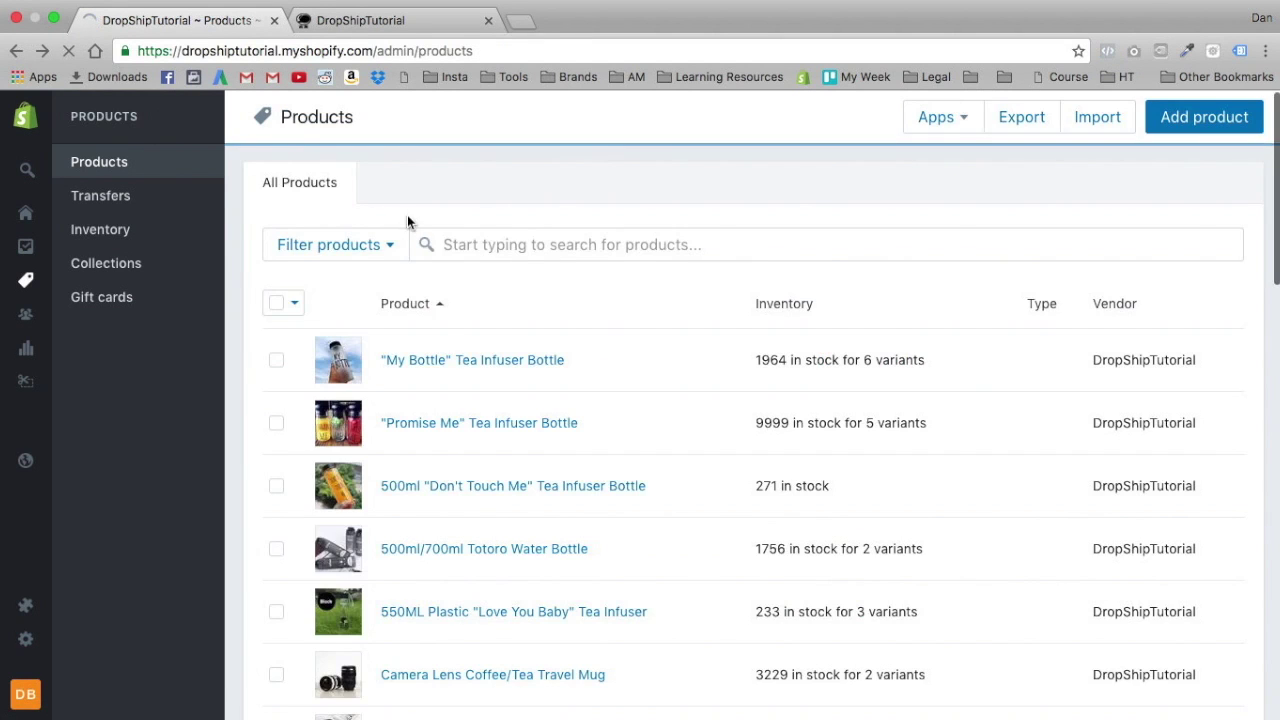
scroll(407, 430, "down", 5)
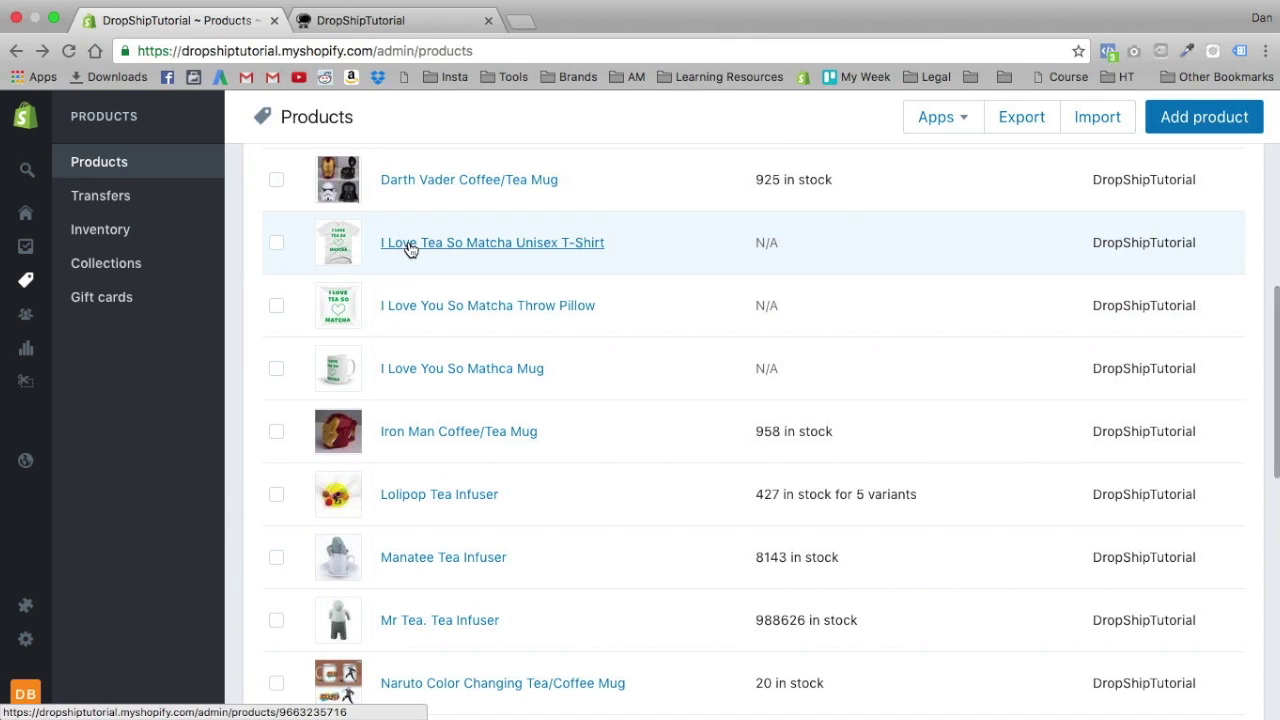
left_click(410, 246, "super")
left_click(414, 306)
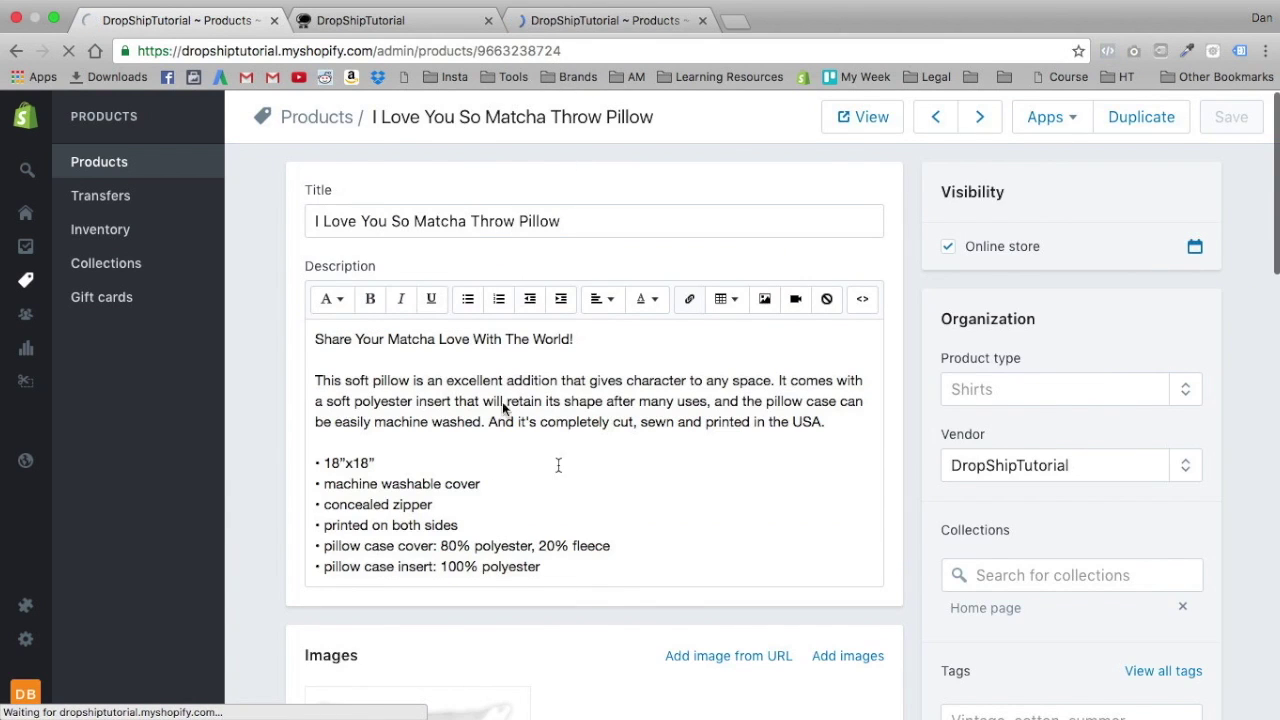
Step: Place the T-shirt's admin page before the pillow's storefront page in the tab order and bring up the pillow's storefront page
key("ctrl+Tab")
left_click(607, 22)
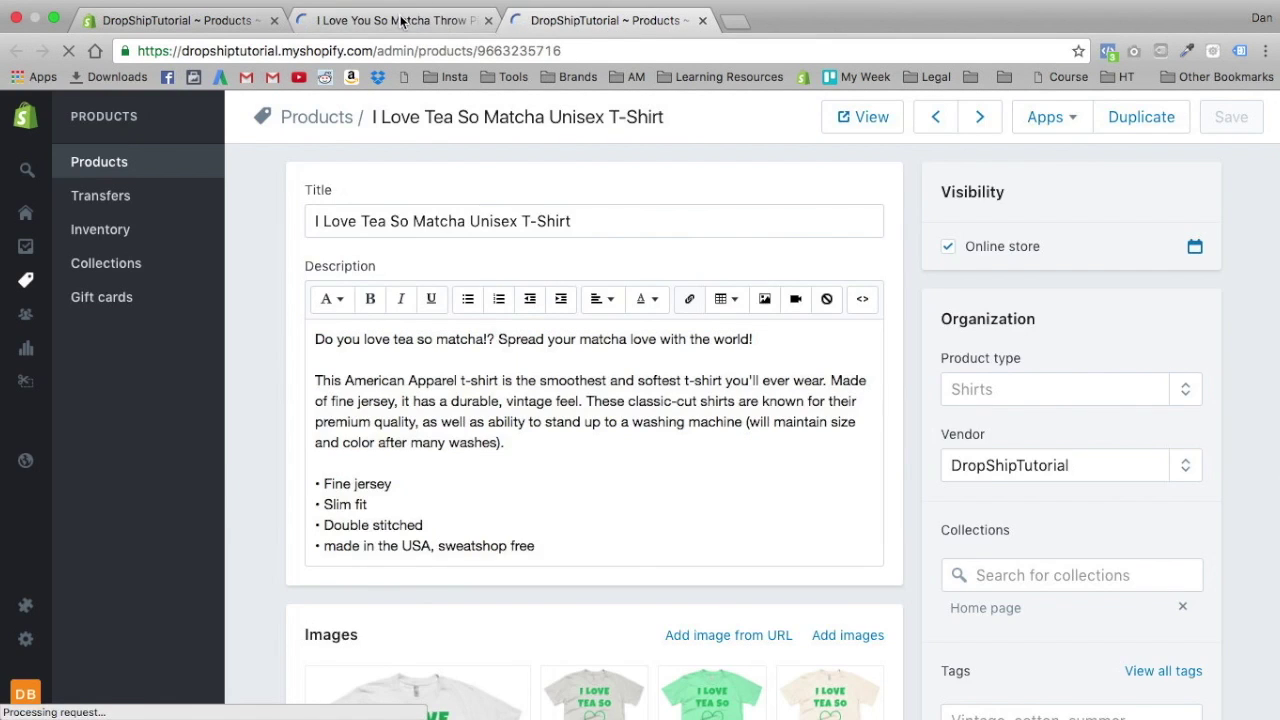
left_click(403, 21)
left_click(381, 20)
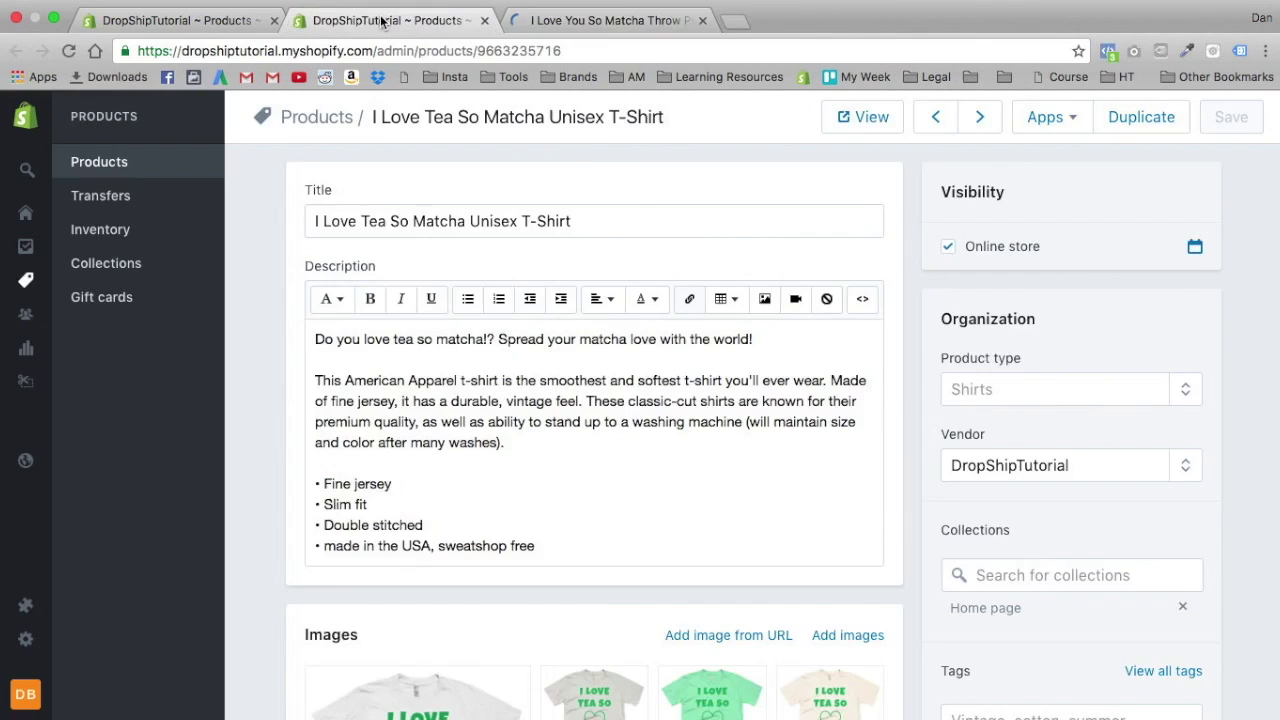
left_click(600, 21)
Step: Examine the throw pillow's storefront page, including its mockup image, price, description and specification list
scroll(976, 414, "down", 1)
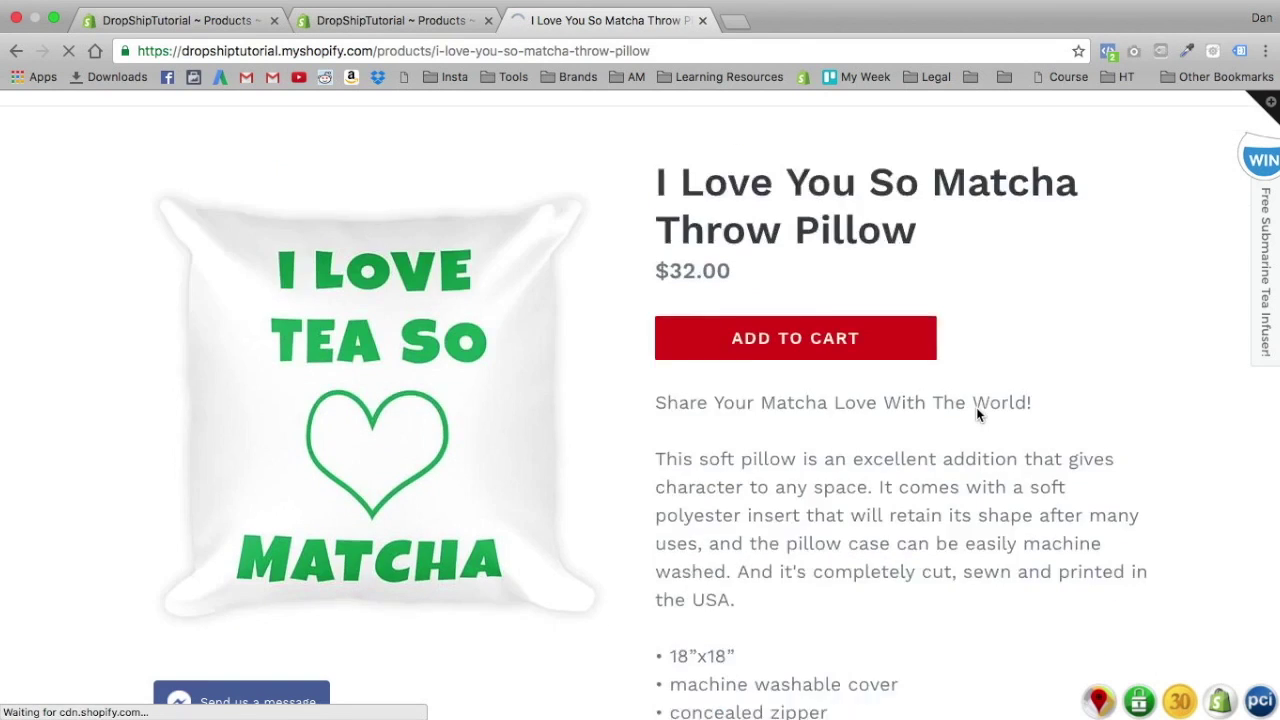
scroll(500, 337, "down", 3)
scroll(471, 277, "up", 3)
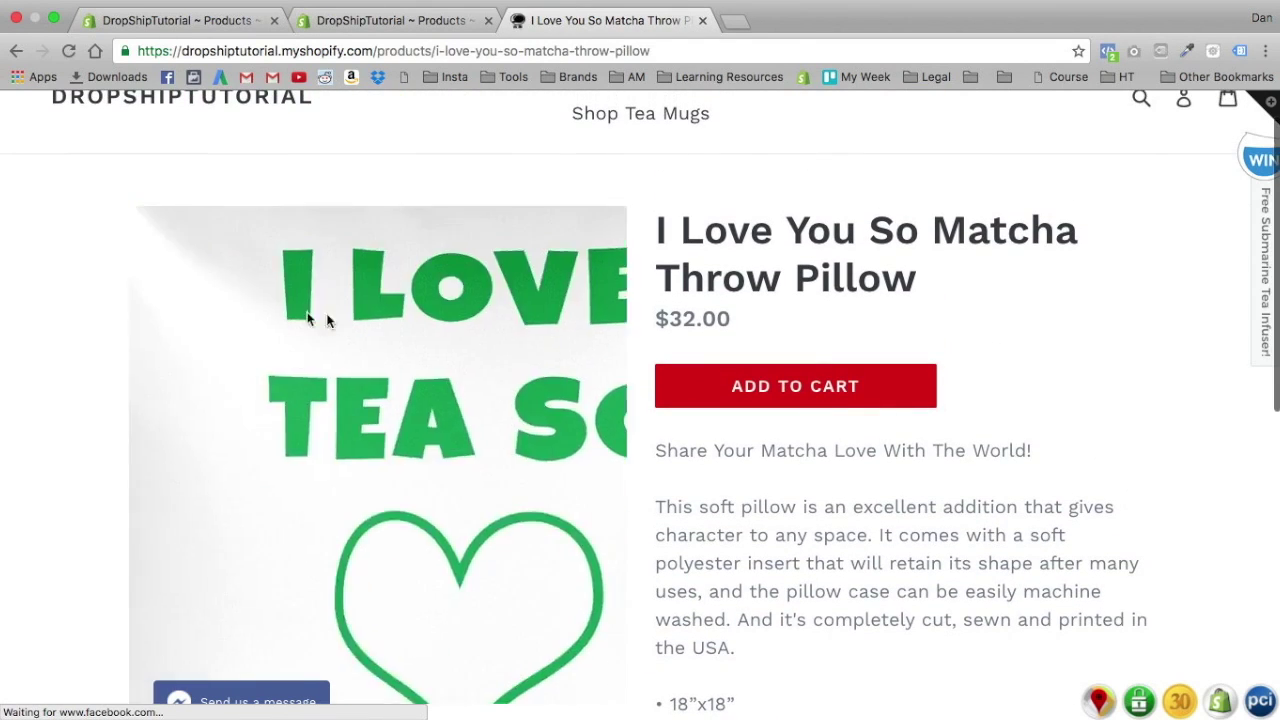
scroll(980, 480, "down", 1)
scroll(755, 448, "down", 4)
left_click_drag(653, 288, 1080, 580)
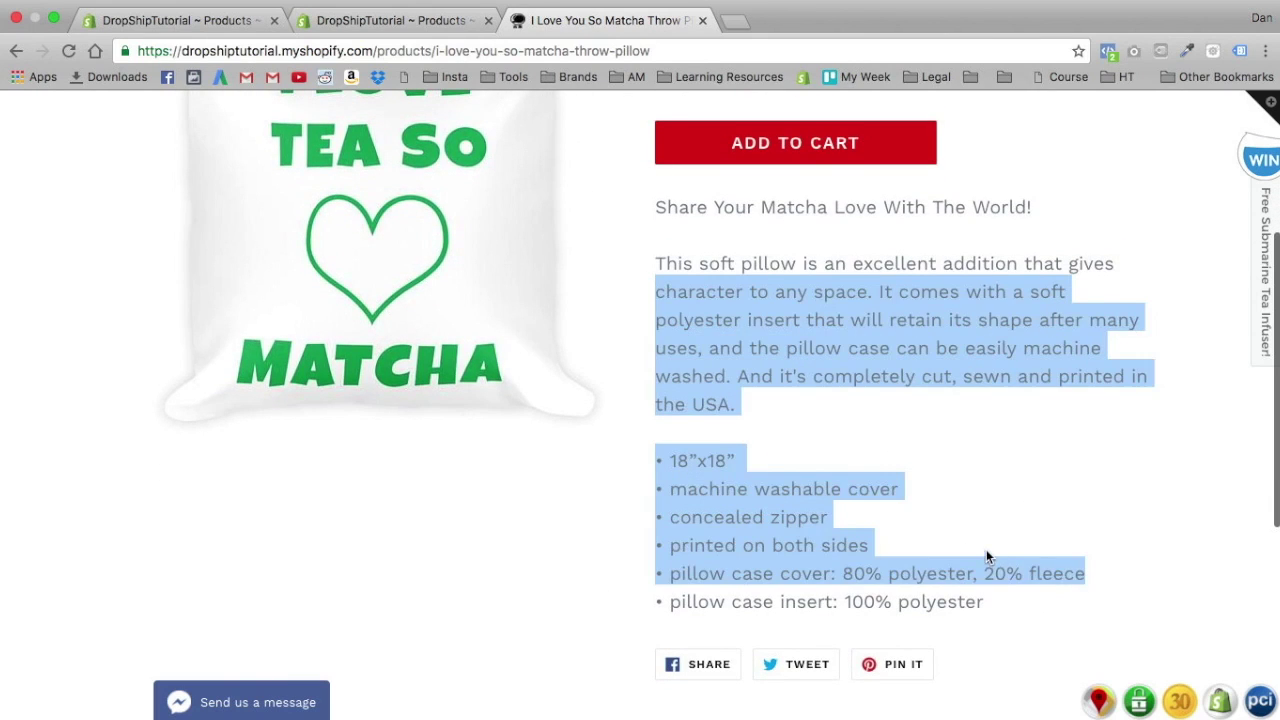
scroll(986, 549, "down", 3)
left_click_drag(731, 457, 1072, 465)
left_click(1072, 465)
scroll(1071, 477, "down", 3)
scroll(1071, 477, "up", 12)
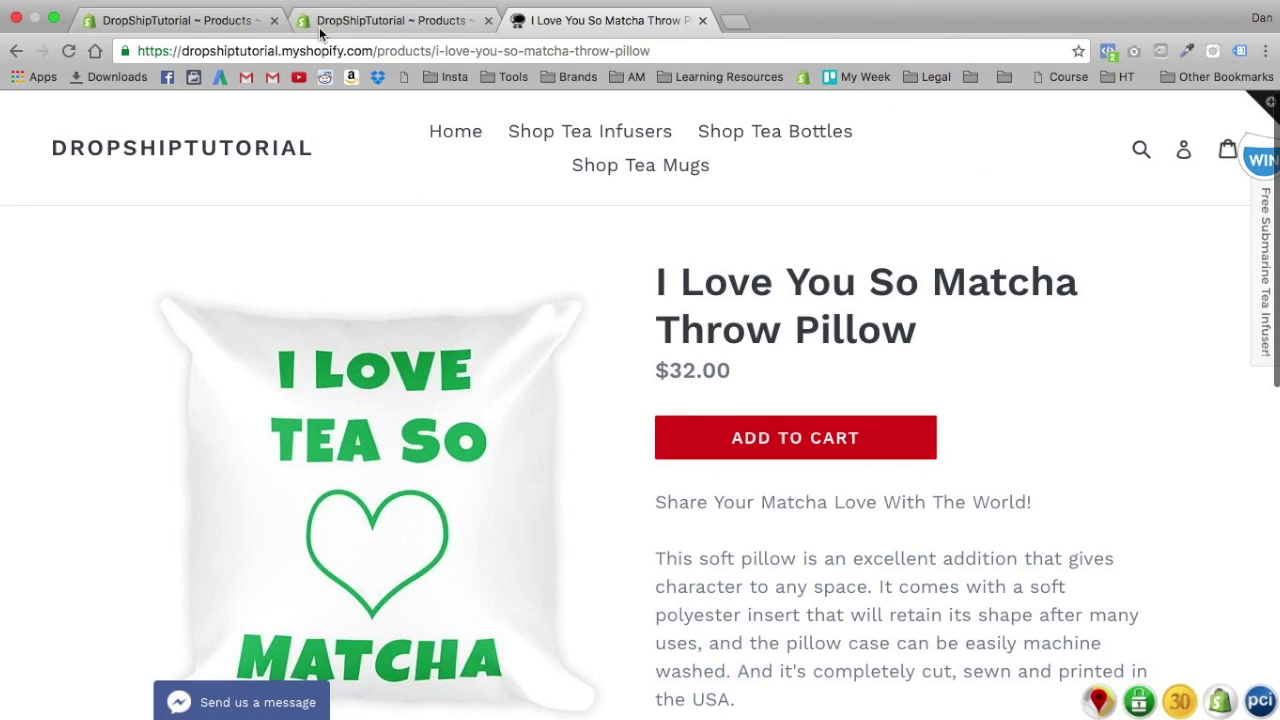
Step: Open the matcha T-shirt's storefront page from its admin page and view the silver shirt's mockup image
left_click(318, 24)
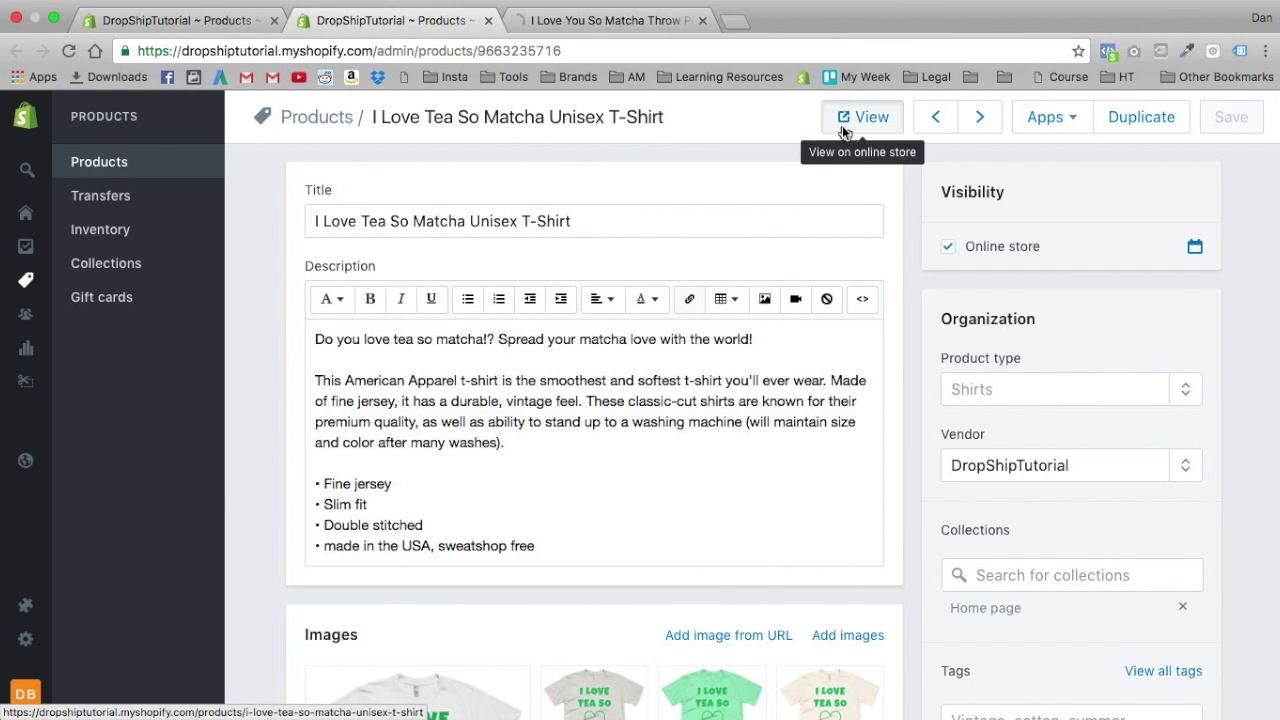
left_click(862, 117)
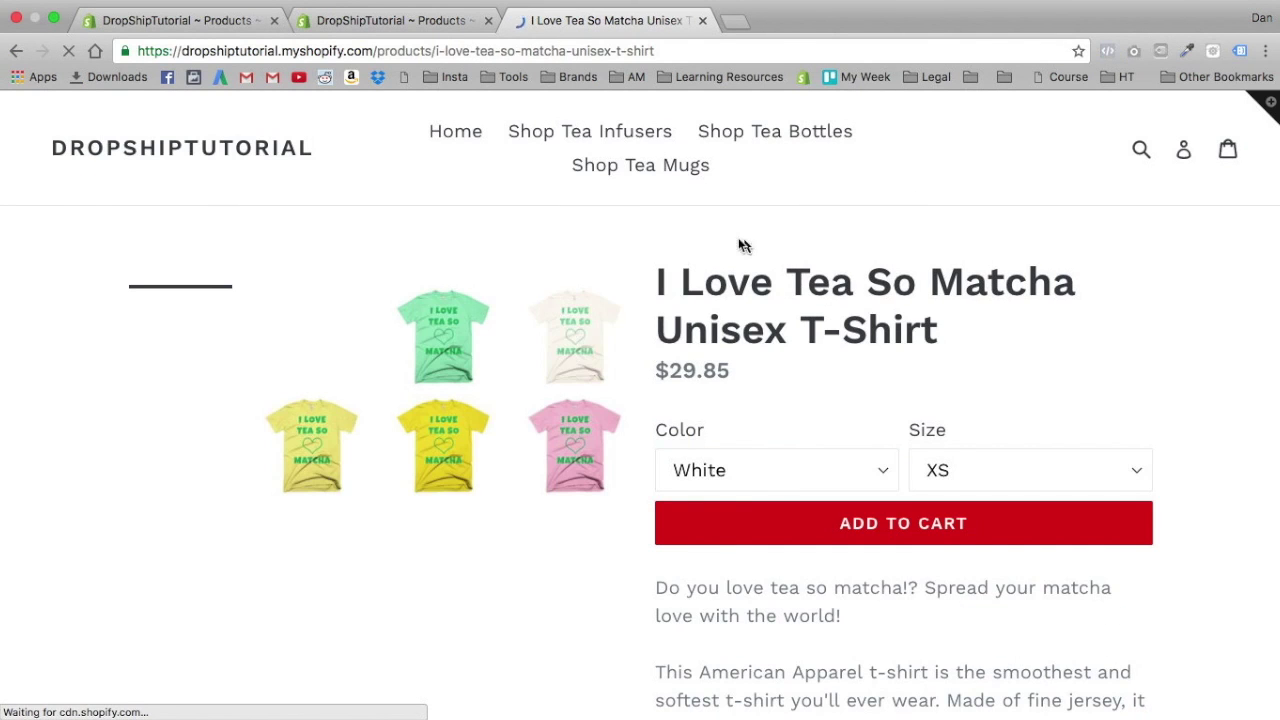
scroll(434, 399, "down", 5)
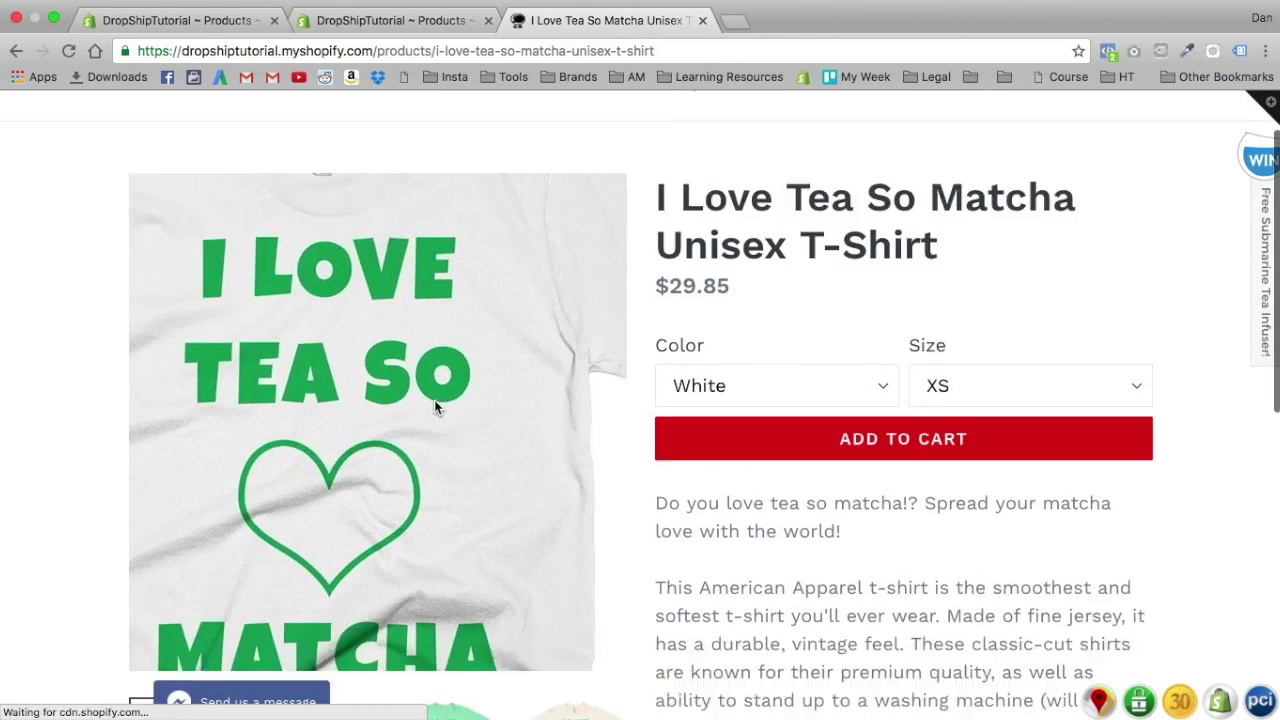
left_click(290, 535)
scroll(358, 572, "up", 4)
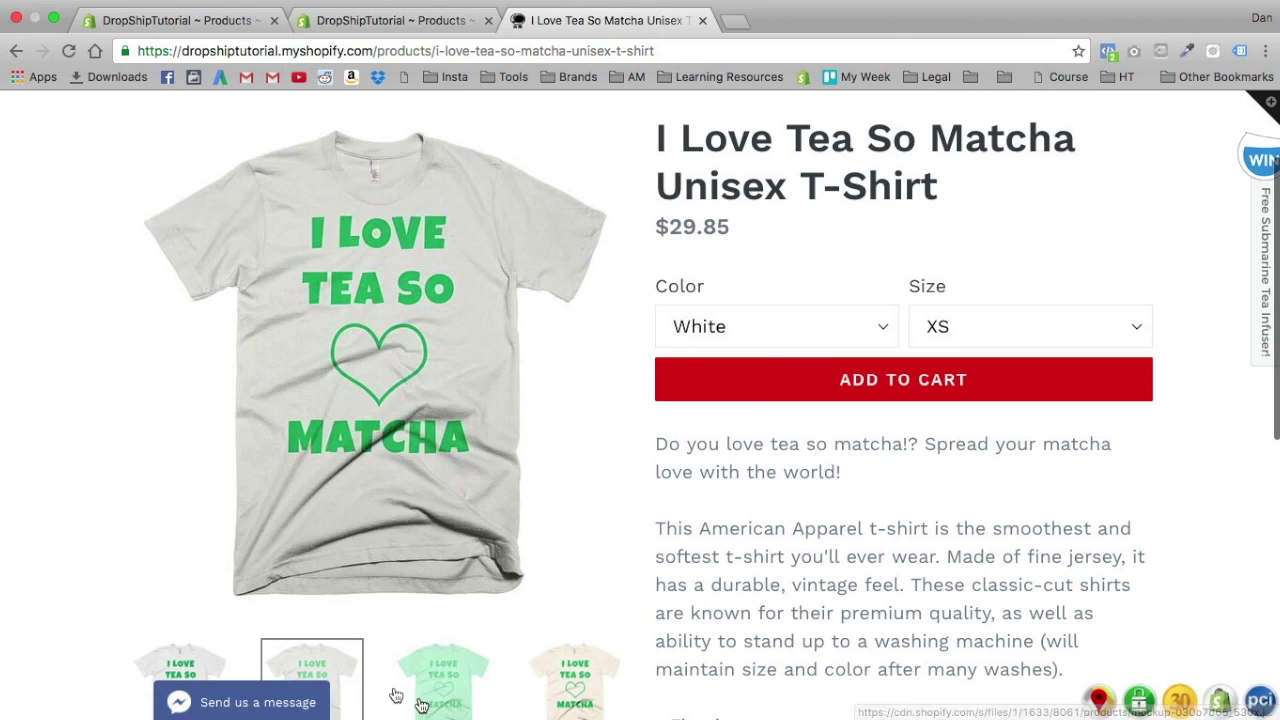
Step: Preview the T-shirt in the Lime, Lemon, Pink and Baby Blue colour options
left_click(790, 328)
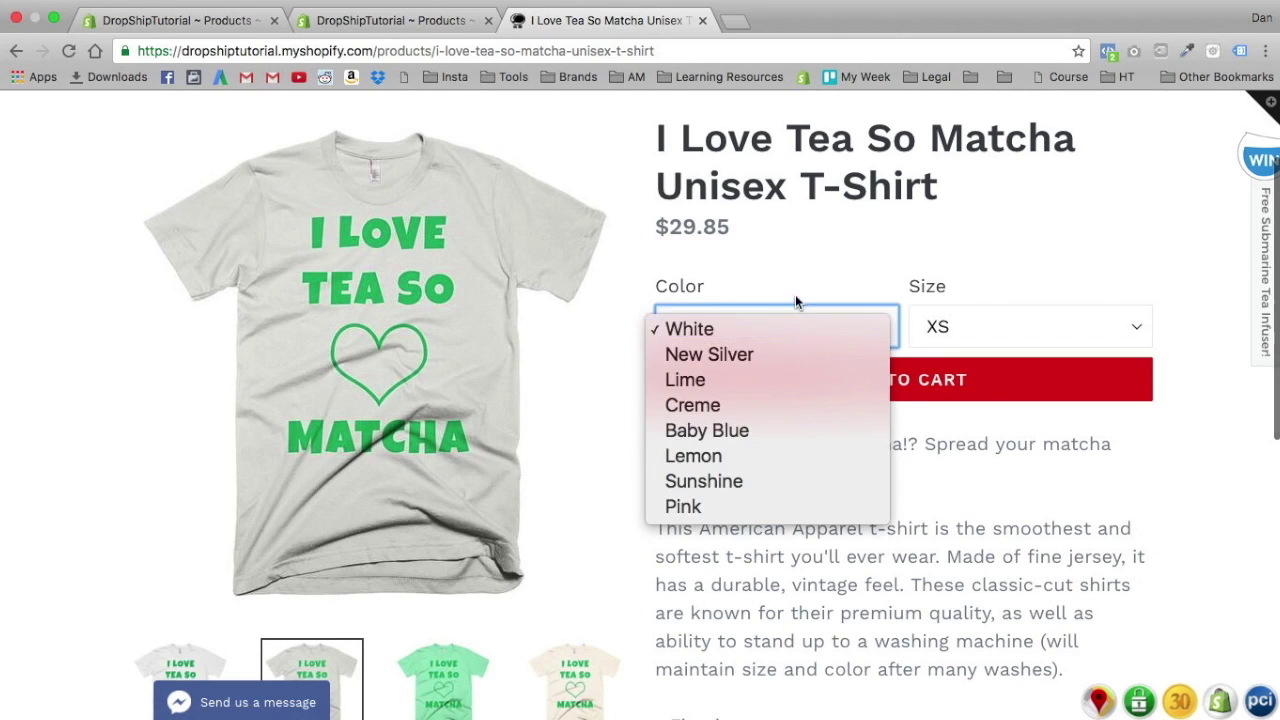
left_click(809, 384)
left_click(825, 340)
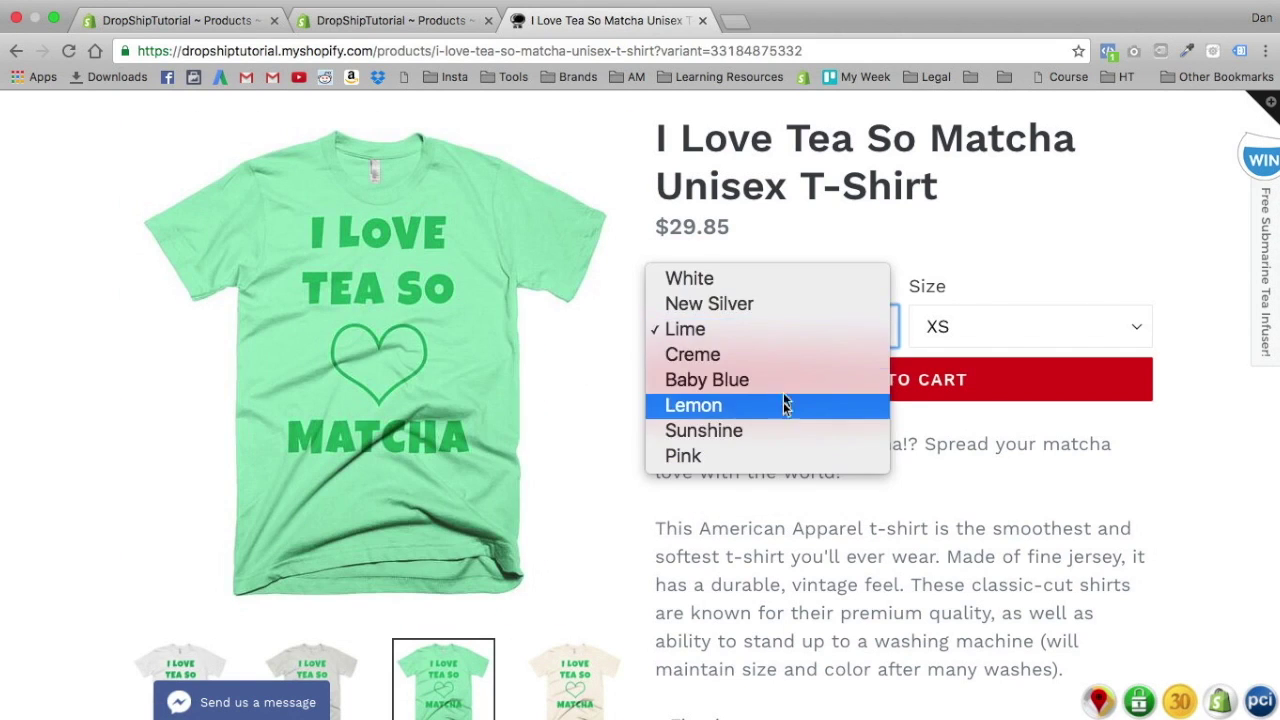
left_click(783, 404)
left_click(750, 328)
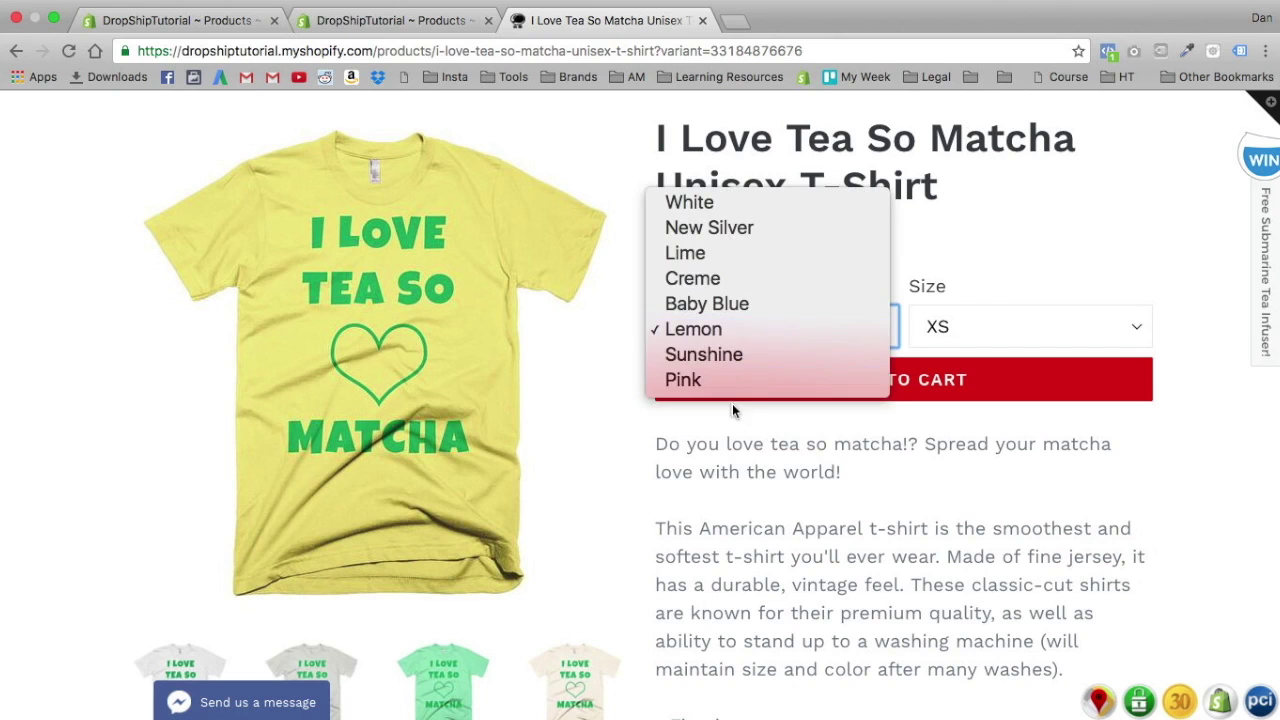
left_click(739, 371)
left_click(727, 336)
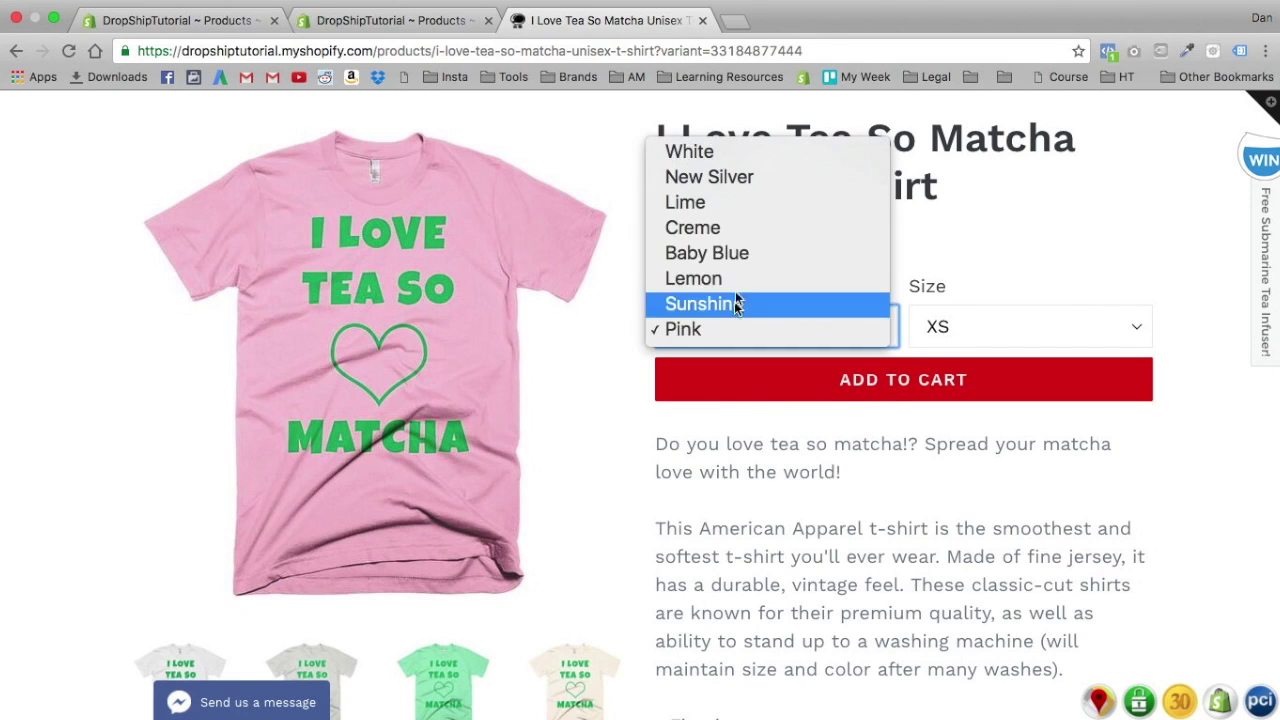
left_click(734, 256)
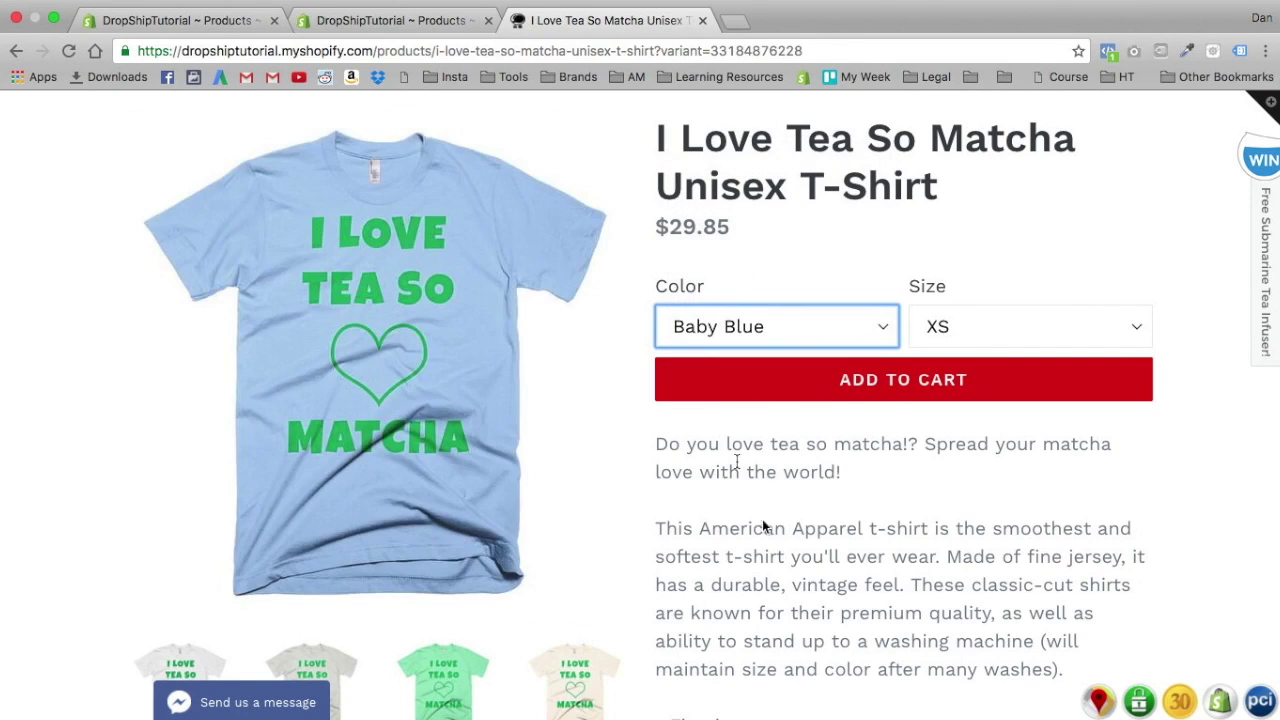
Step: Try sizes L, M and 3XL for the Baby Blue T-shirt and check the price shown for 3XL
scroll(717, 406, "down", 3)
scroll(958, 318, "up", 2)
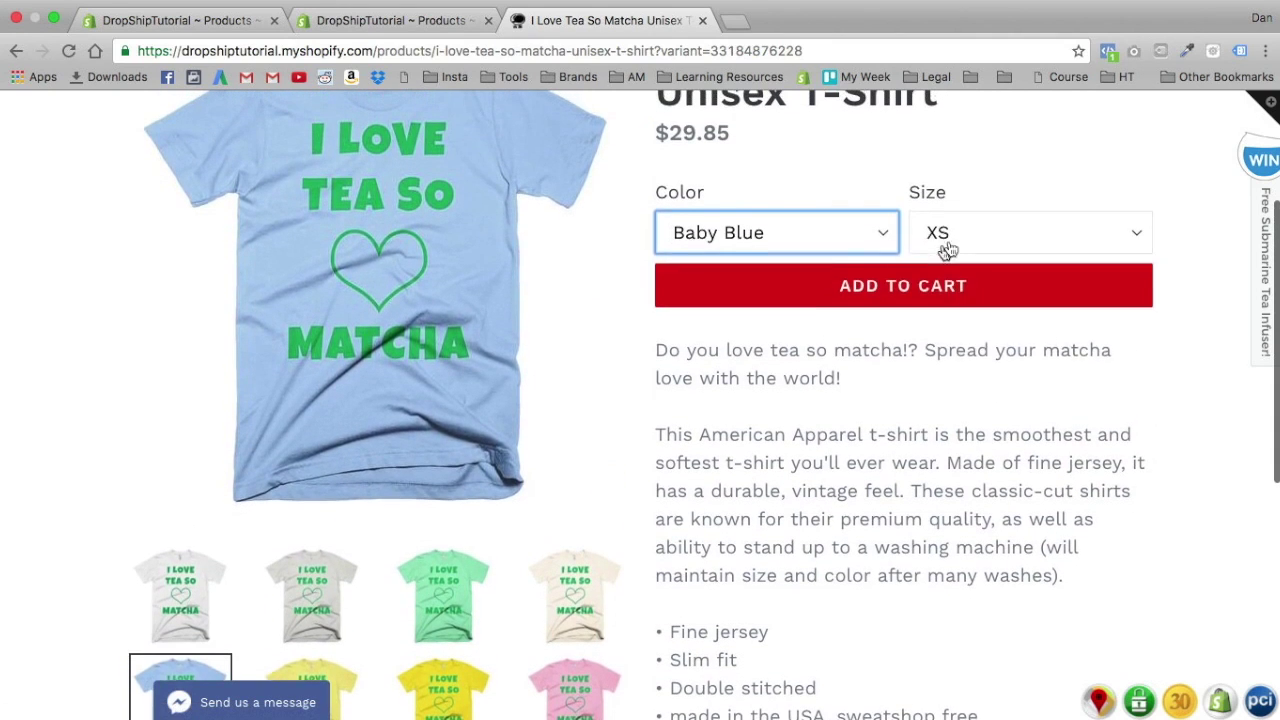
left_click(955, 236)
key("Escape")
left_click(944, 240)
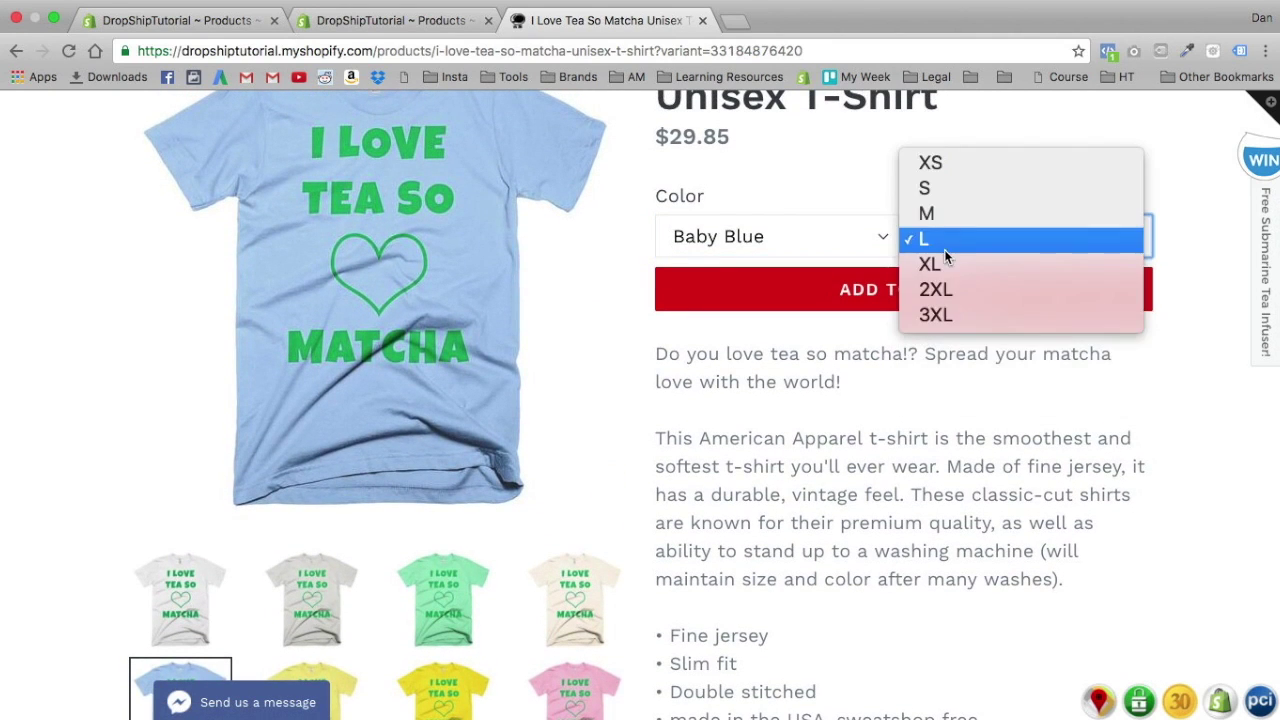
left_click(944, 220)
left_click(940, 238)
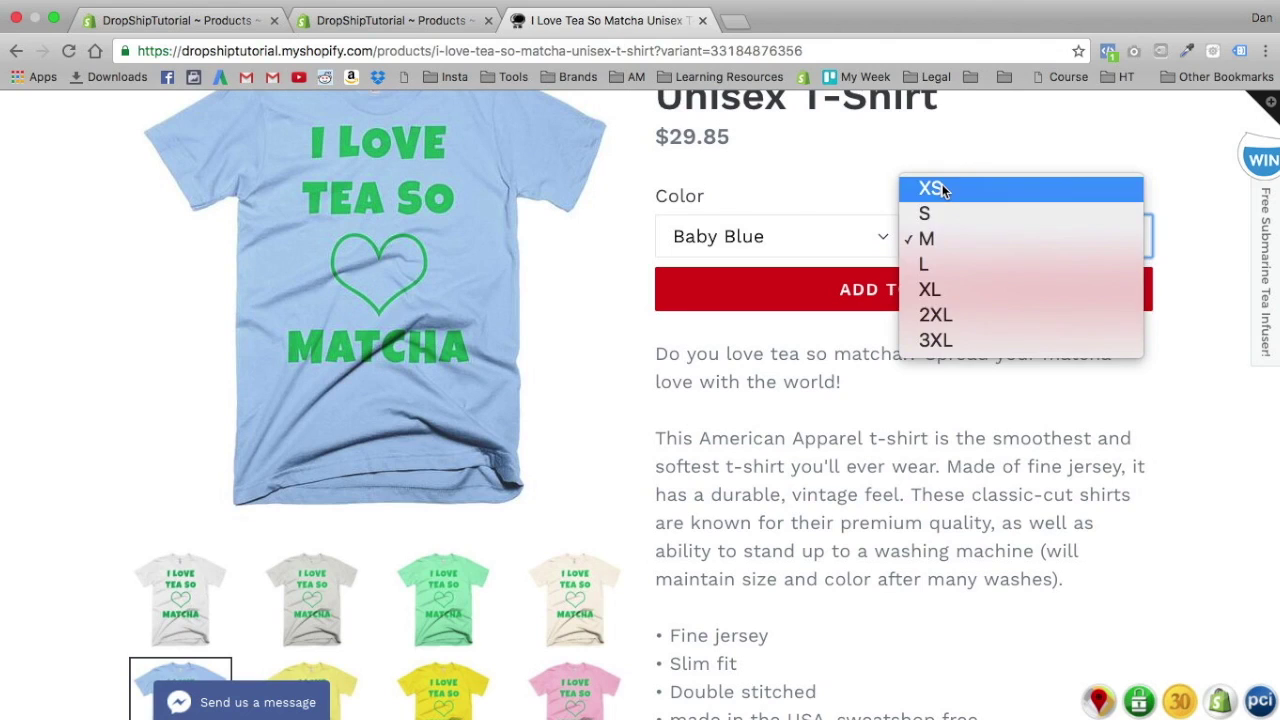
left_click(930, 340)
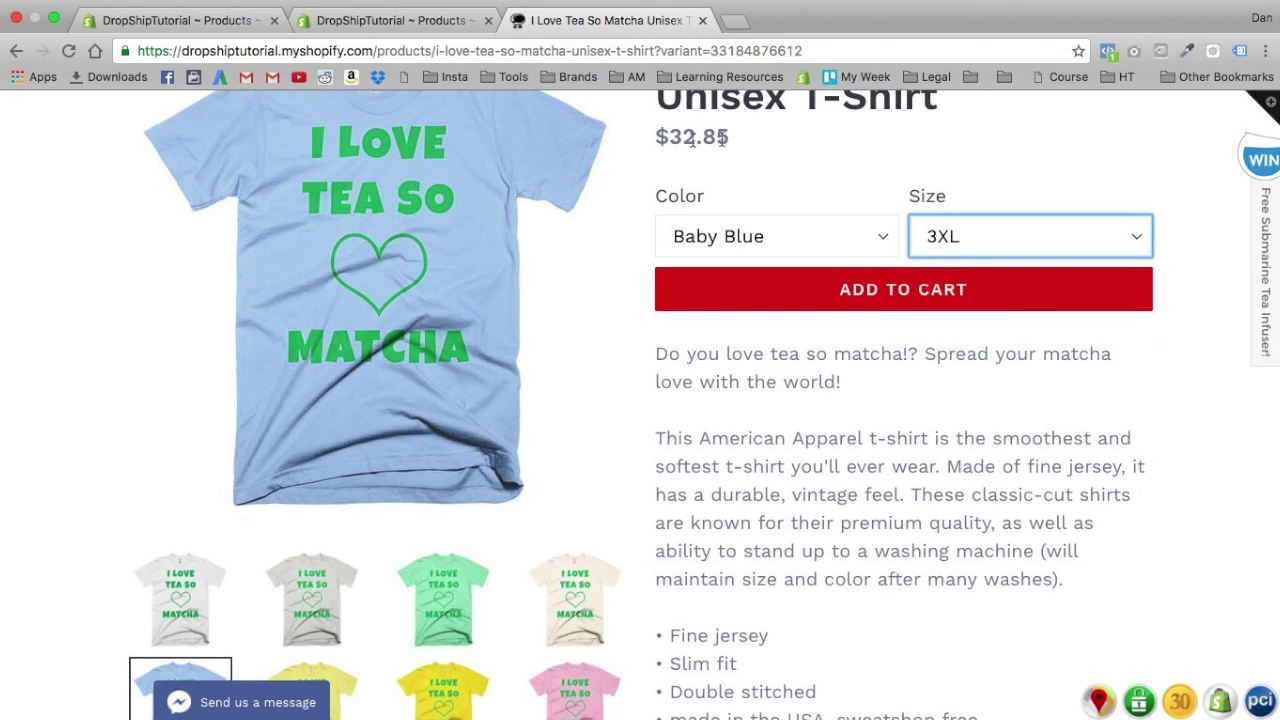
left_click_drag(676, 133, 774, 137)
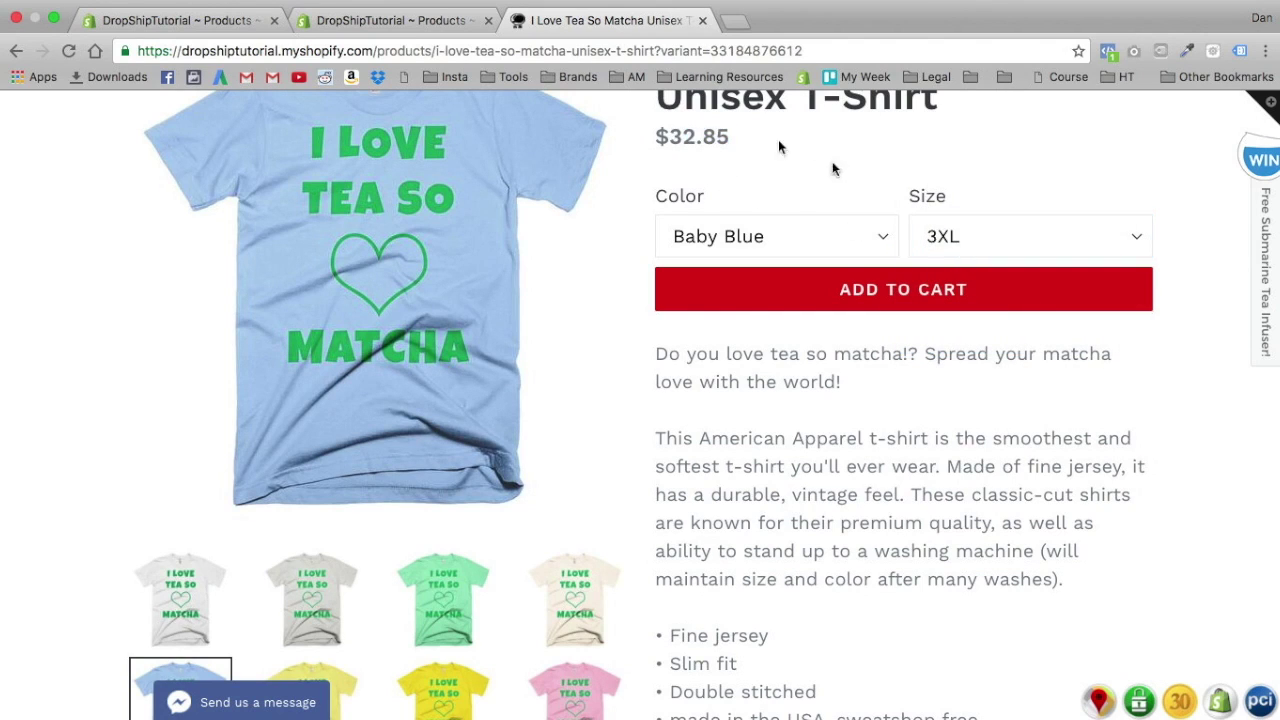
Step: Compare the Baby Blue T-shirt's prices by switching through sizes XS, L, 2XL, 3XL and XL
left_click(962, 228)
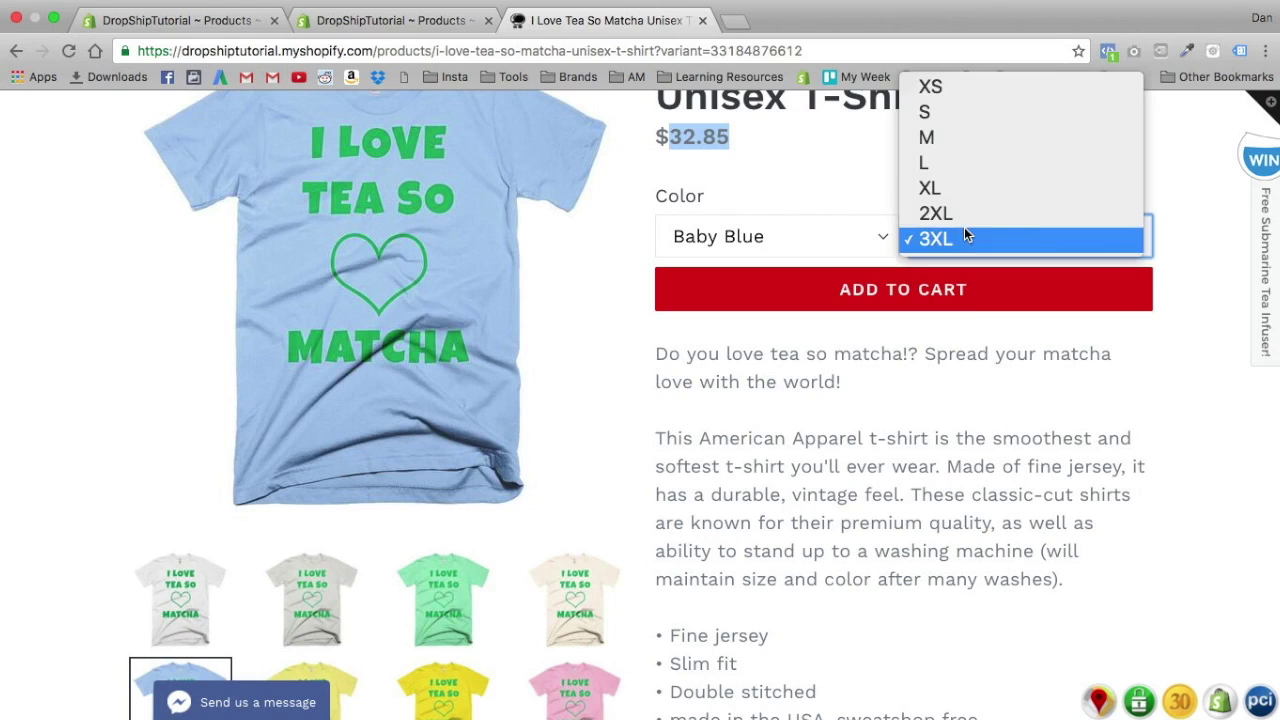
left_click(962, 88)
left_click(960, 247)
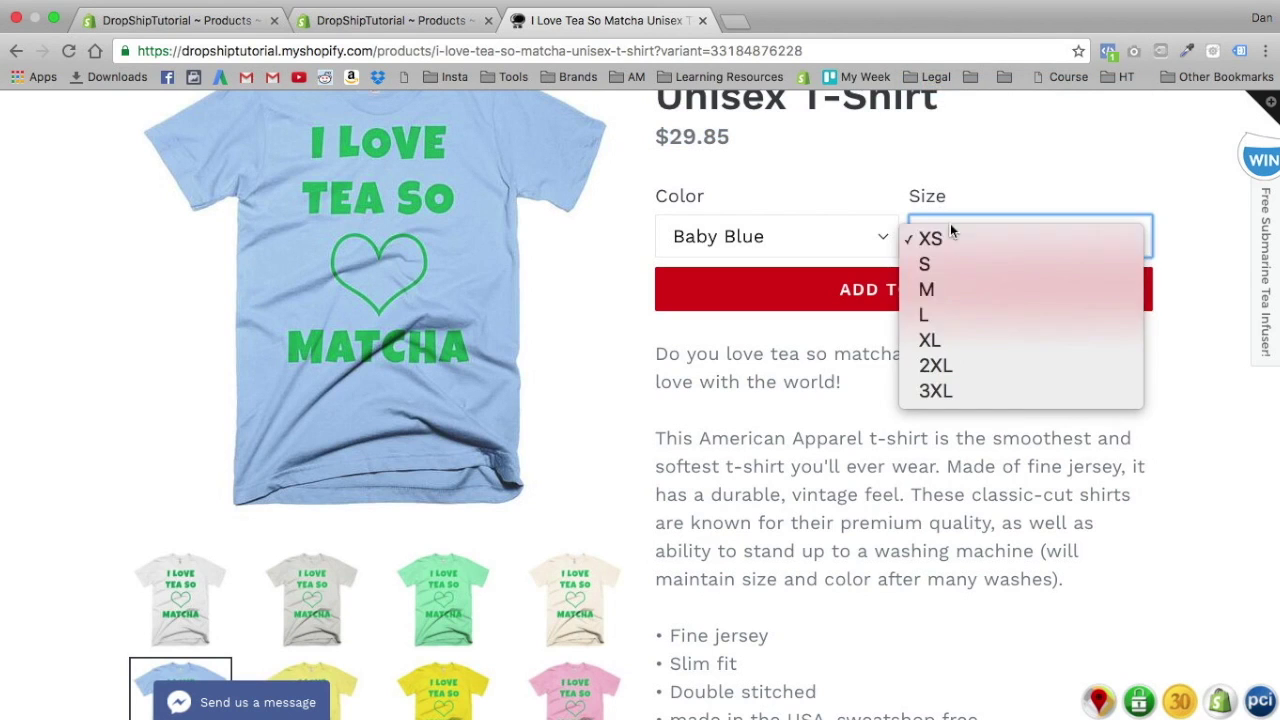
left_click(964, 306)
left_click(955, 248)
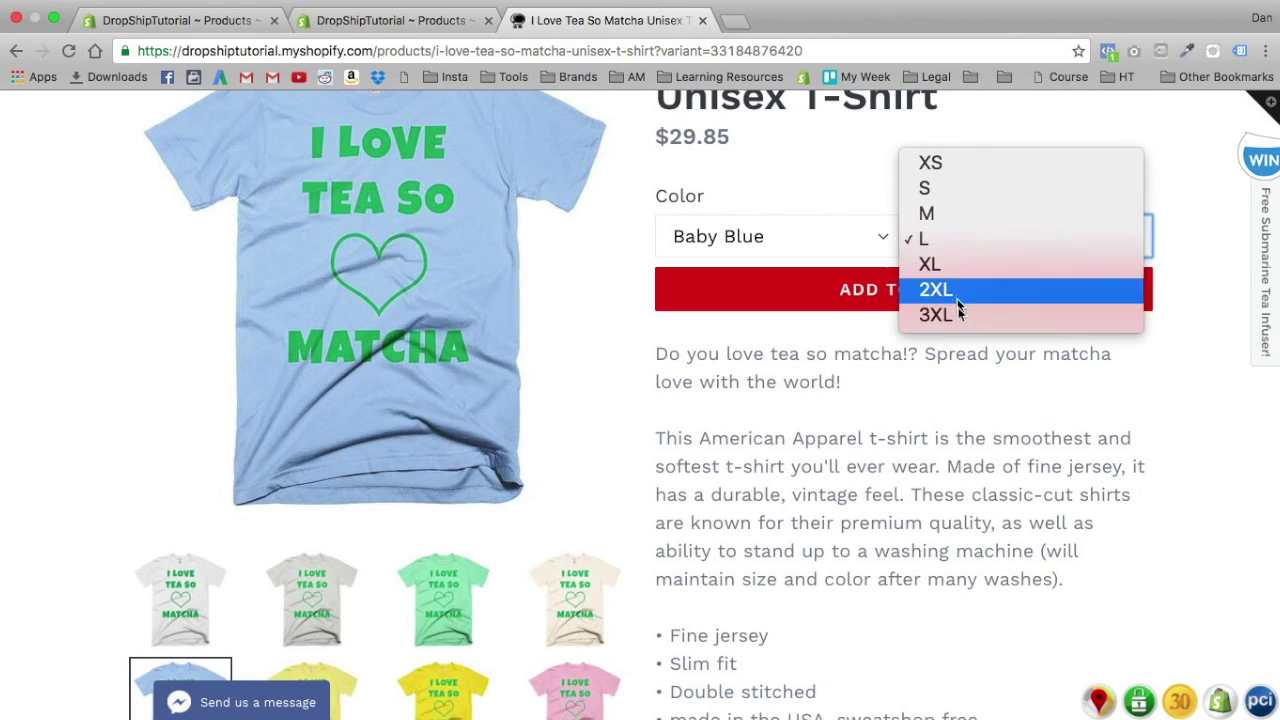
left_click(959, 288)
left_click(948, 238)
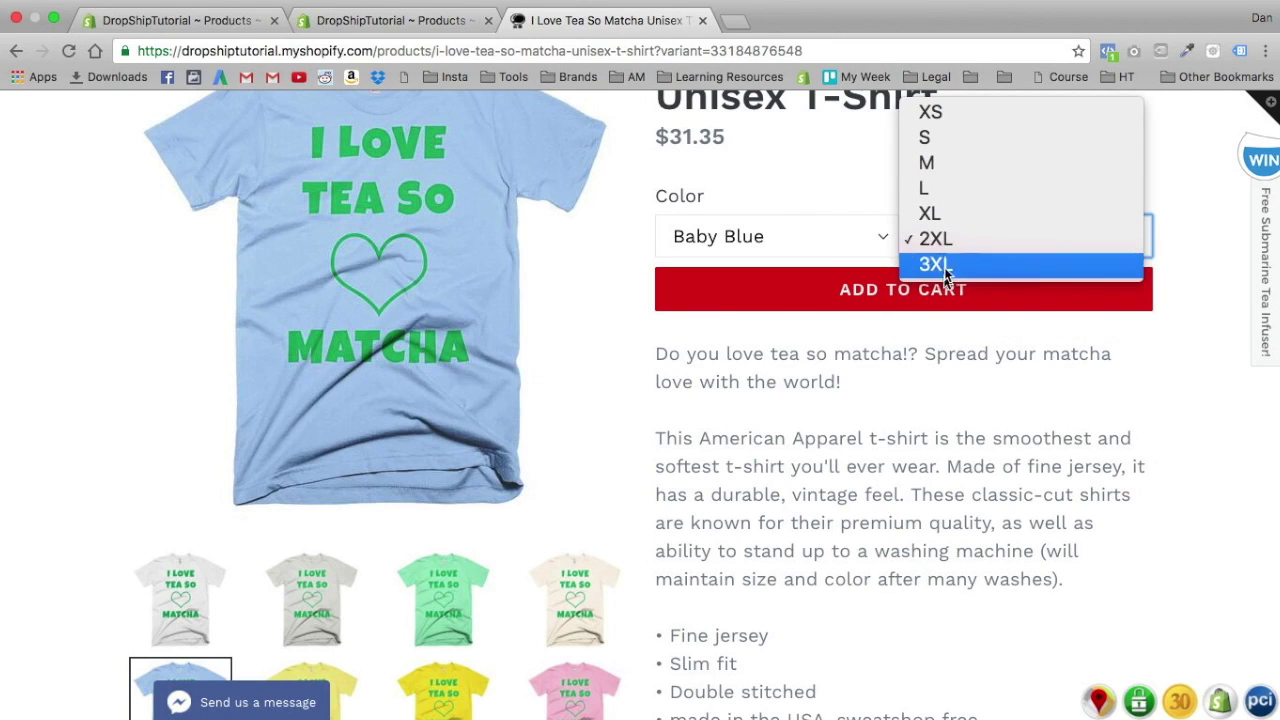
left_click(940, 263)
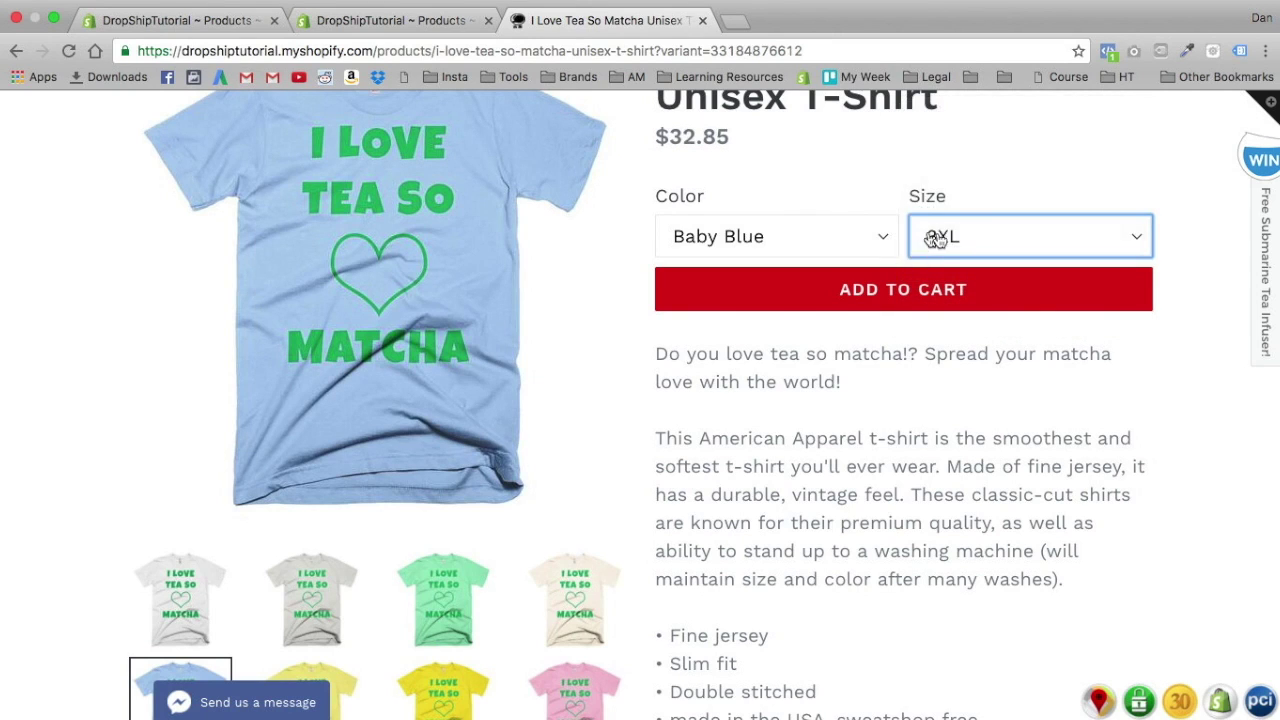
left_click(938, 246)
key("Escape")
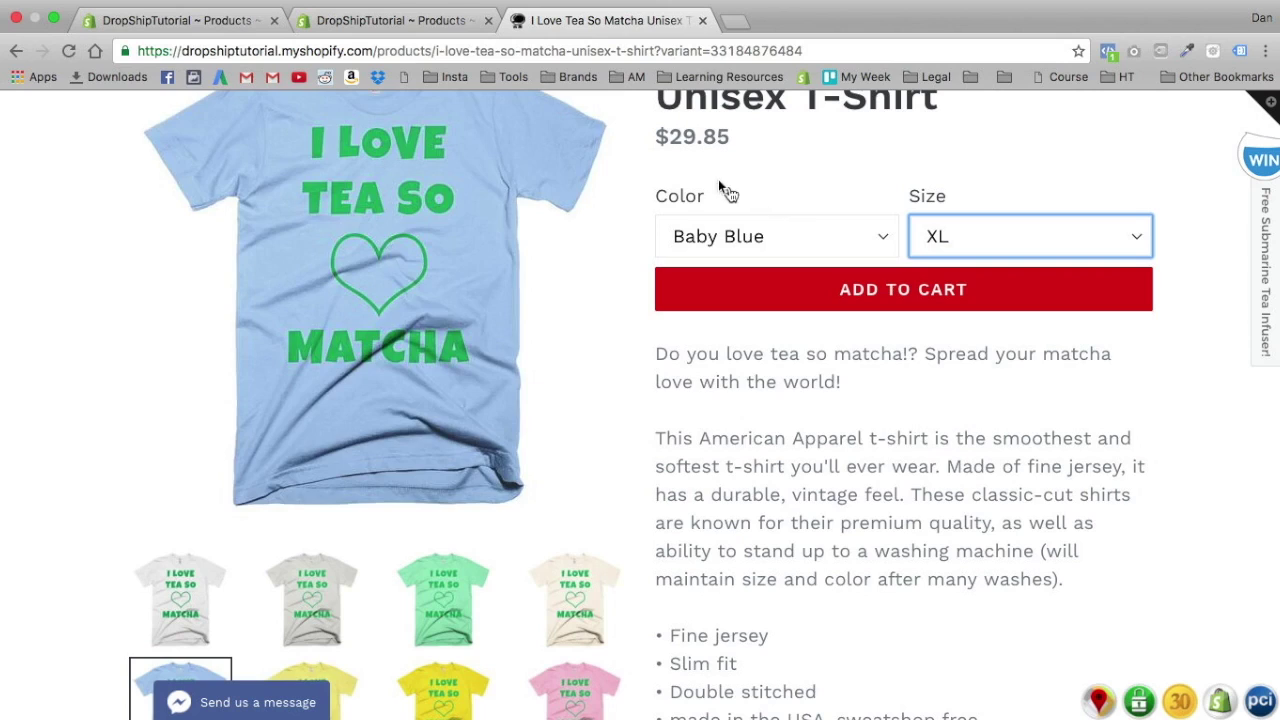
Step: Look over the T-shirt's colour thumbnails and specification list, and return to the throw pillow's storefront page
scroll(234, 333, "down", 5)
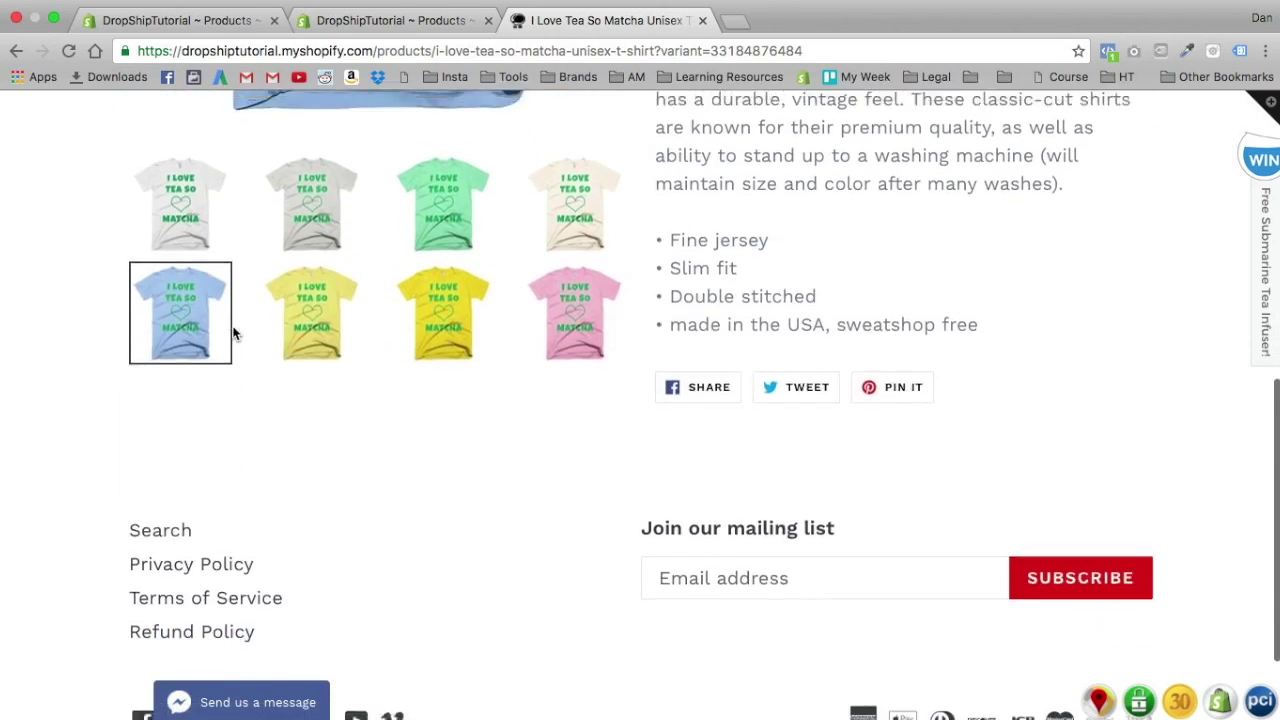
left_click(234, 333)
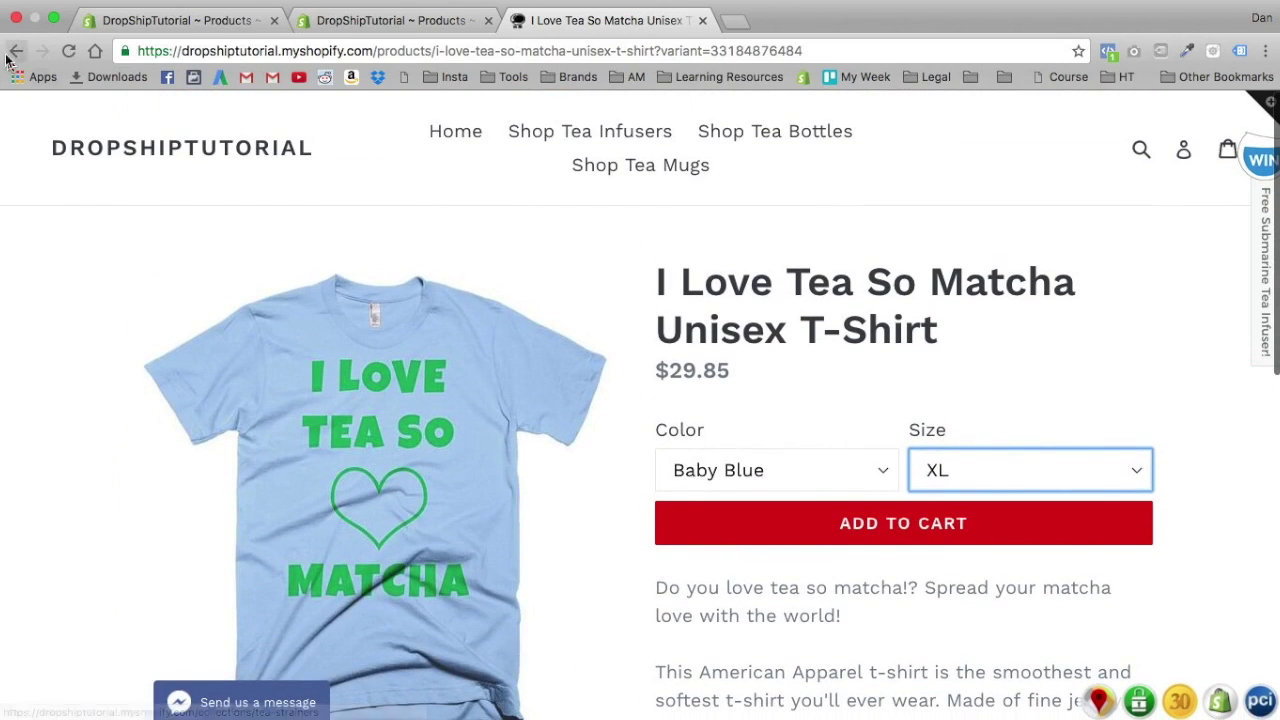
left_click(16, 51)
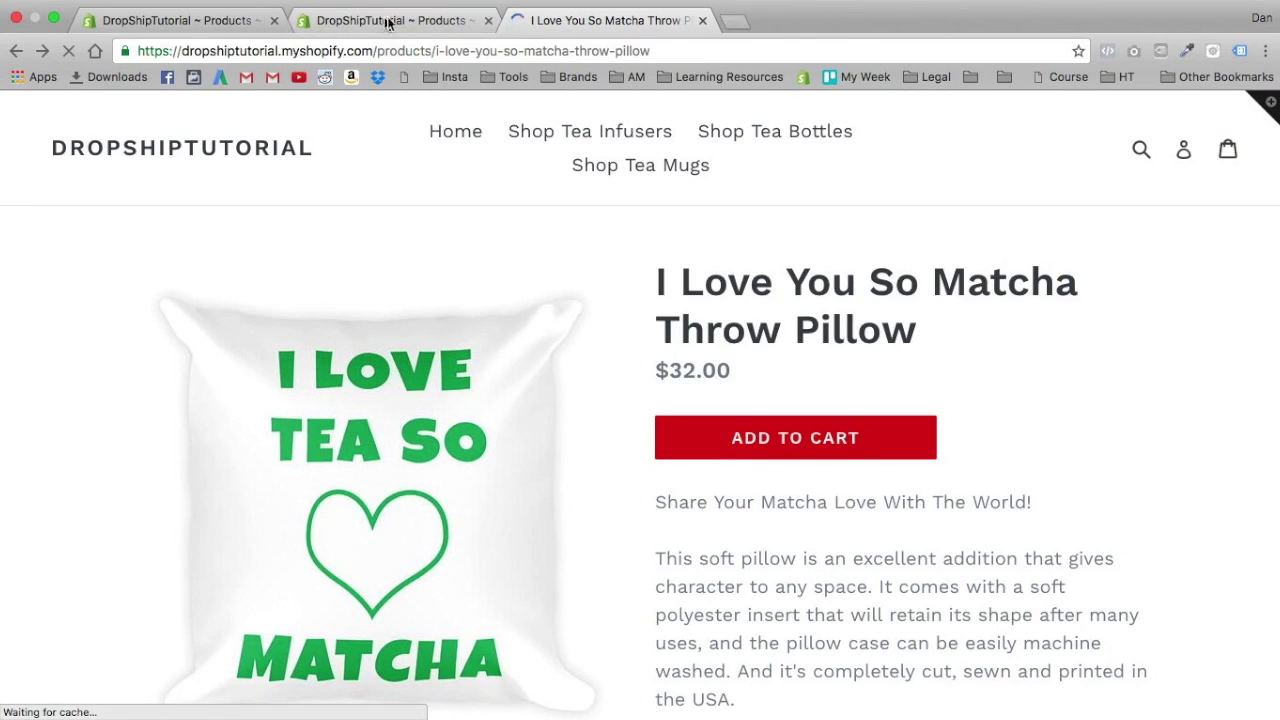
Step: Switch to the throw pillow's admin page and open the Printful app's product list from the store's apps
left_click(190, 22)
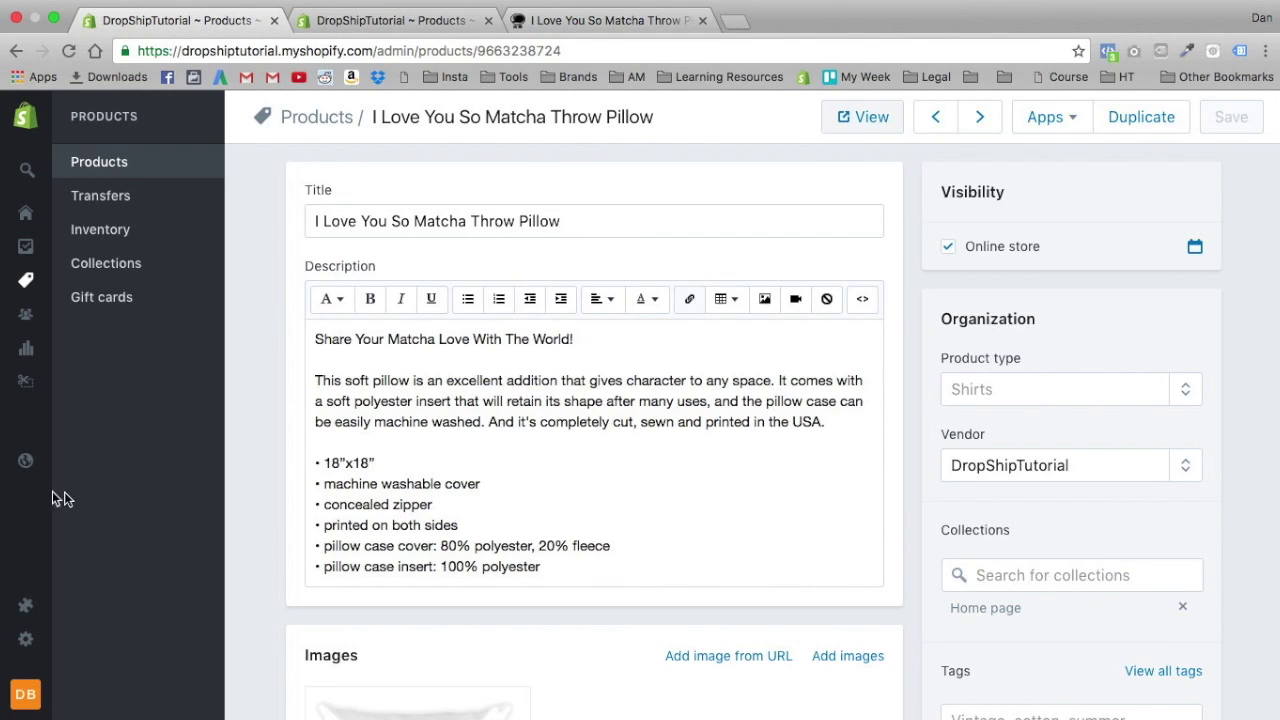
right_click(25, 606)
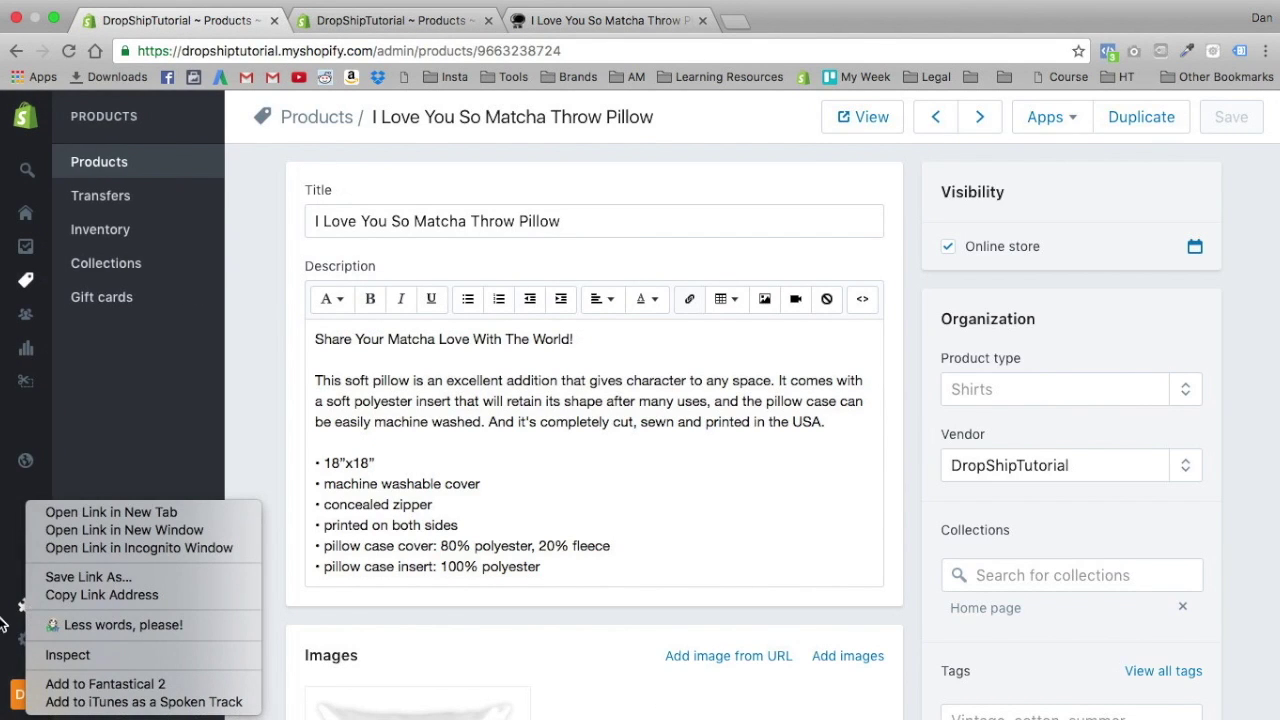
left_click(12, 612)
left_click(20, 604)
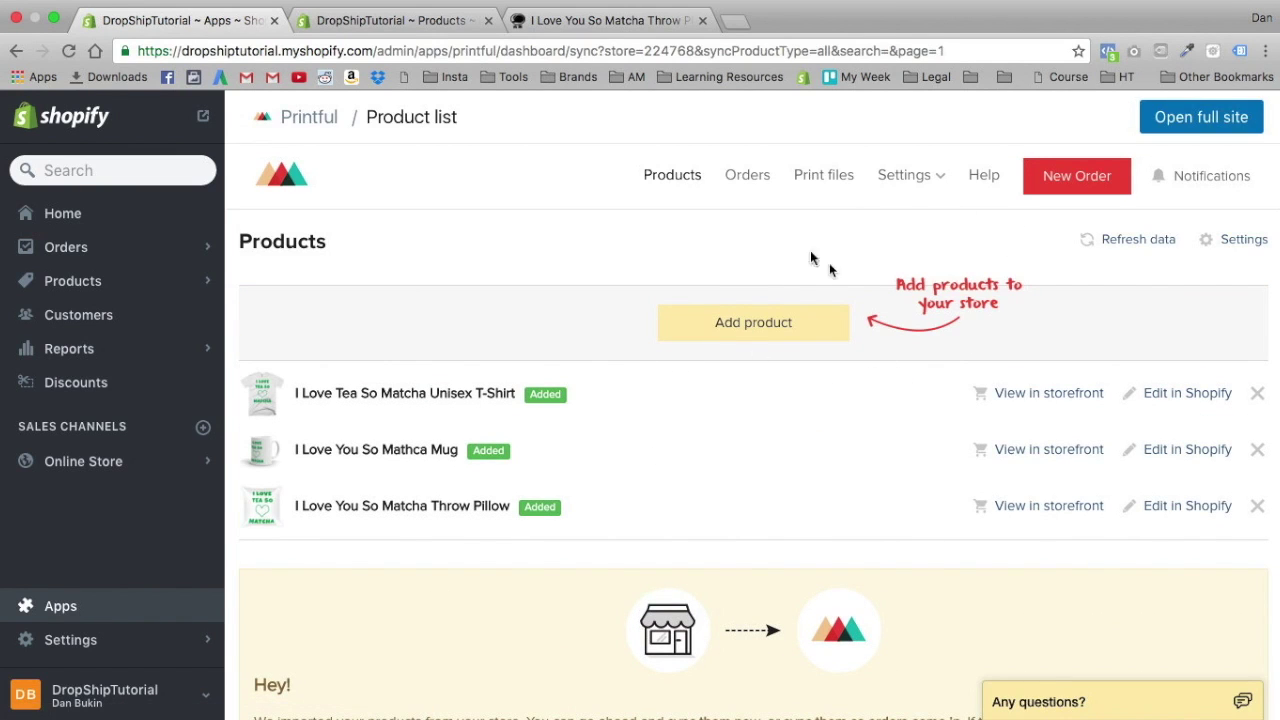
Step: Look through the Printful product list and each product's variant sync status, and return to its beginning
scroll(648, 434, "down", 5)
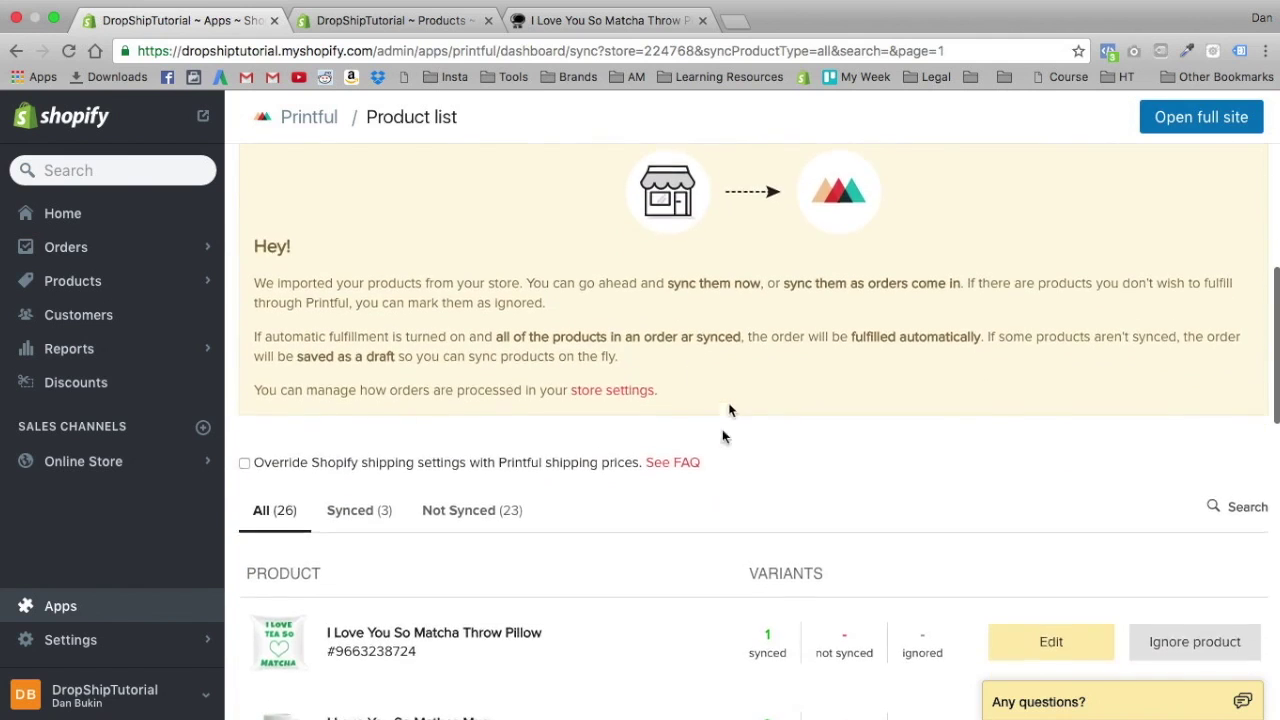
scroll(880, 413, "down", 5)
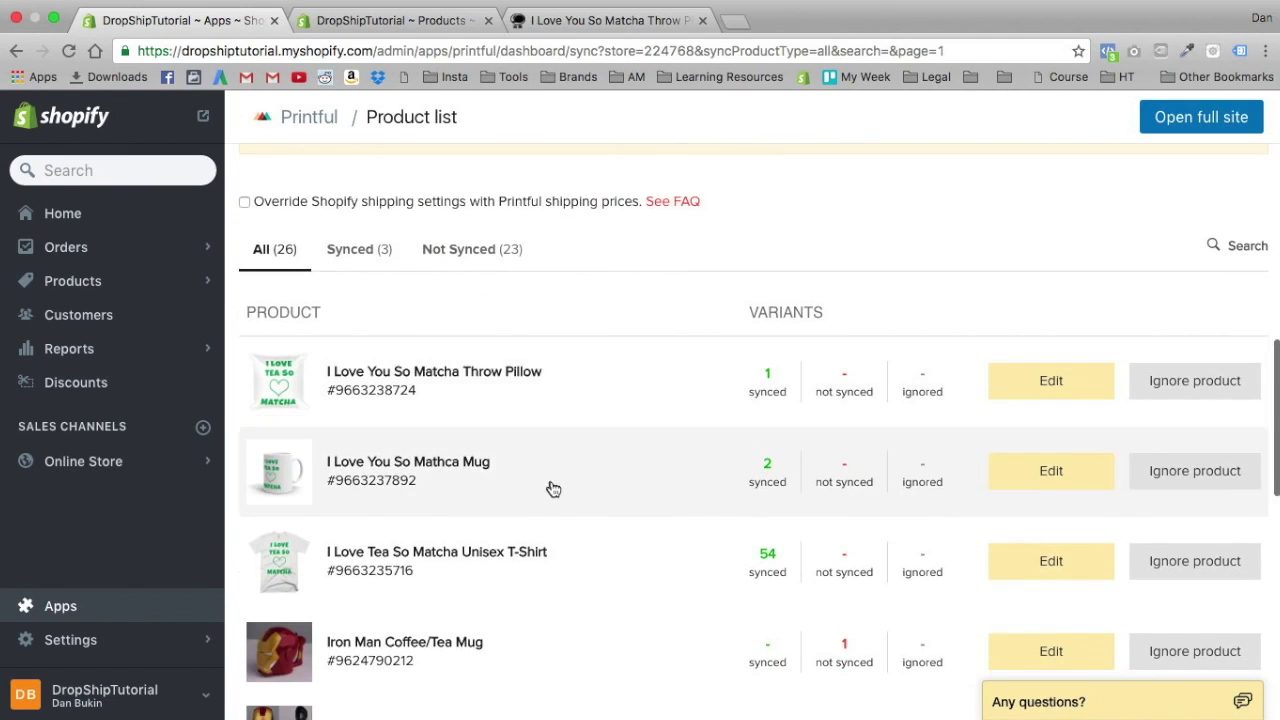
scroll(672, 436, "down", 6)
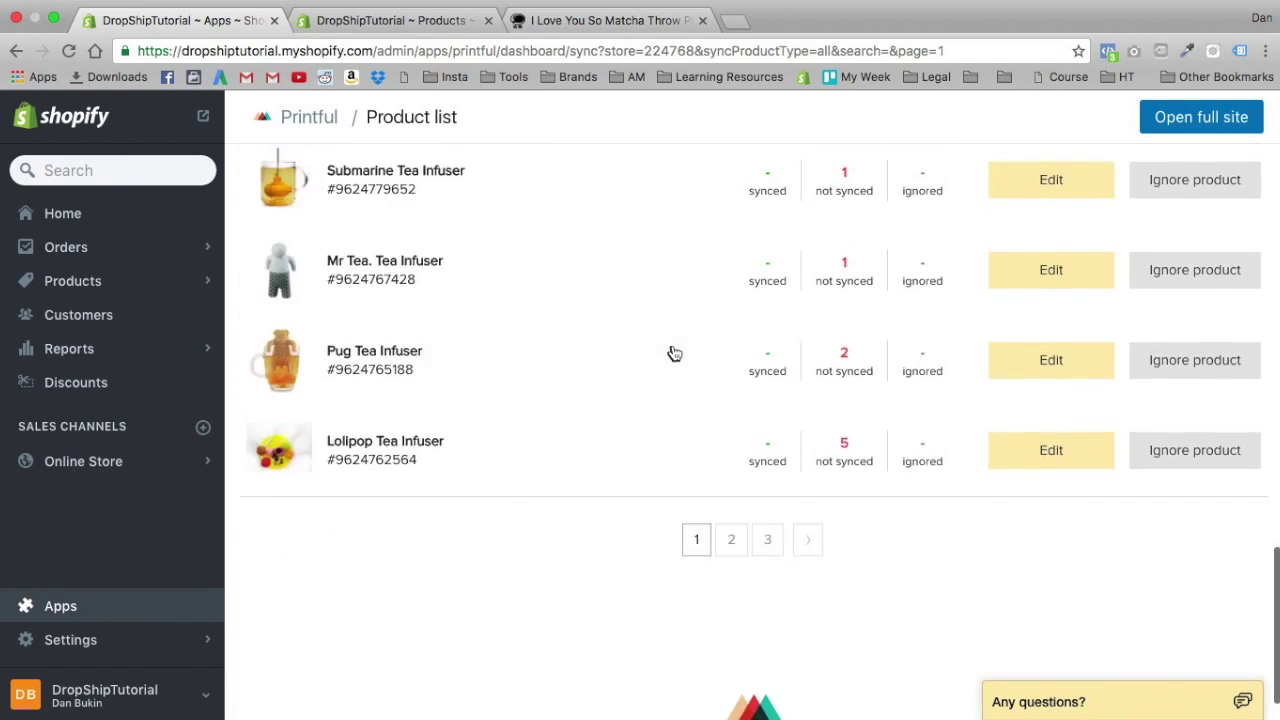
scroll(671, 351, "up", 15)
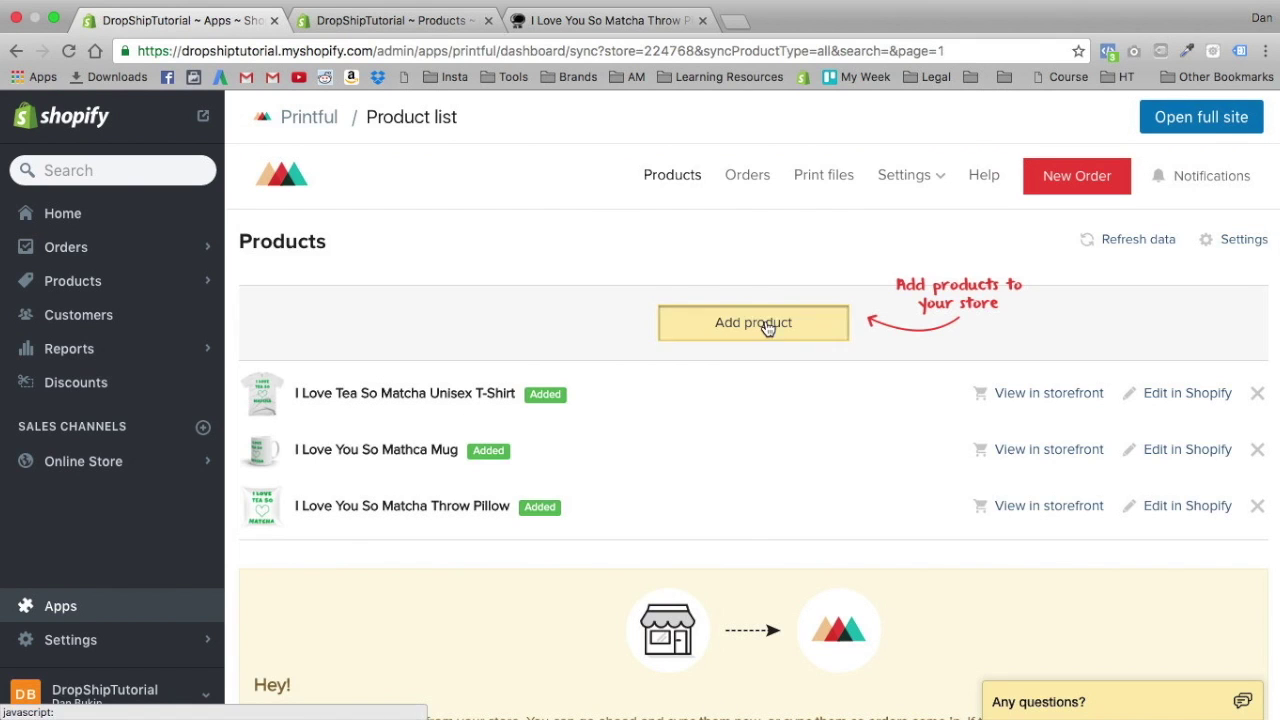
Step: Start adding a new Printful product and look through all the available product categories
left_click(614, 322)
scroll(600, 420, "down", 2)
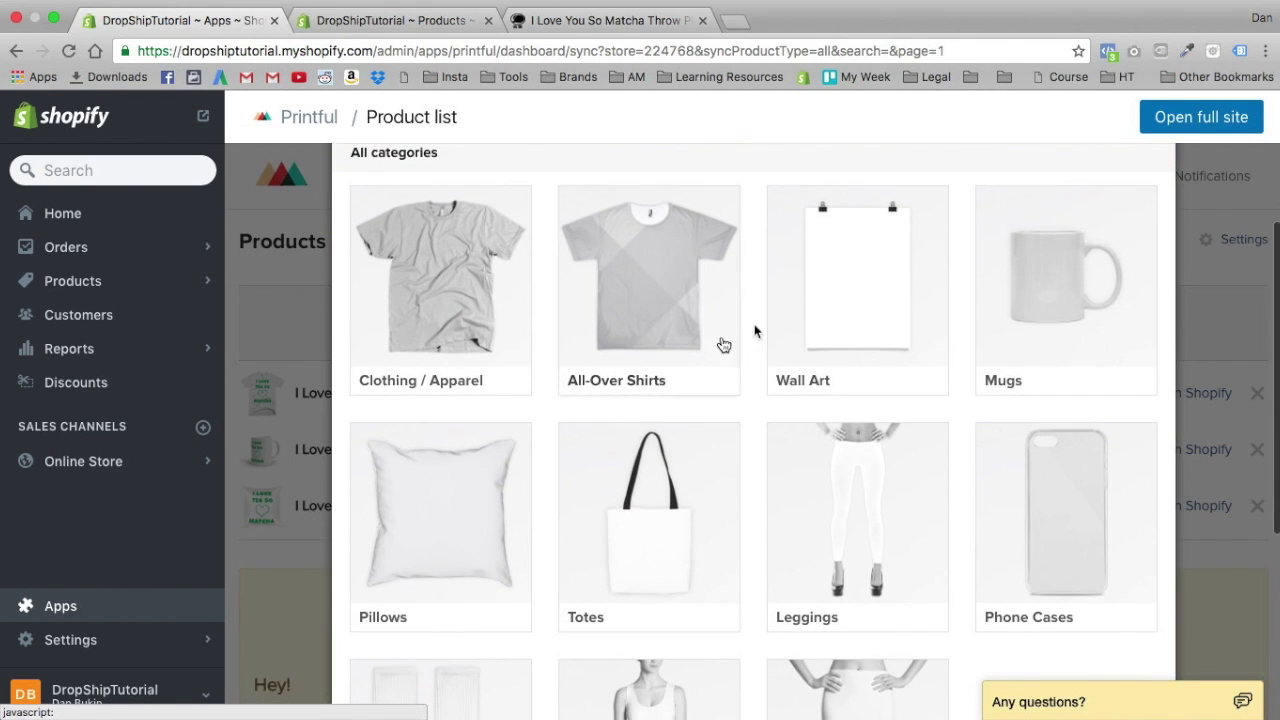
scroll(750, 430, "down", 3)
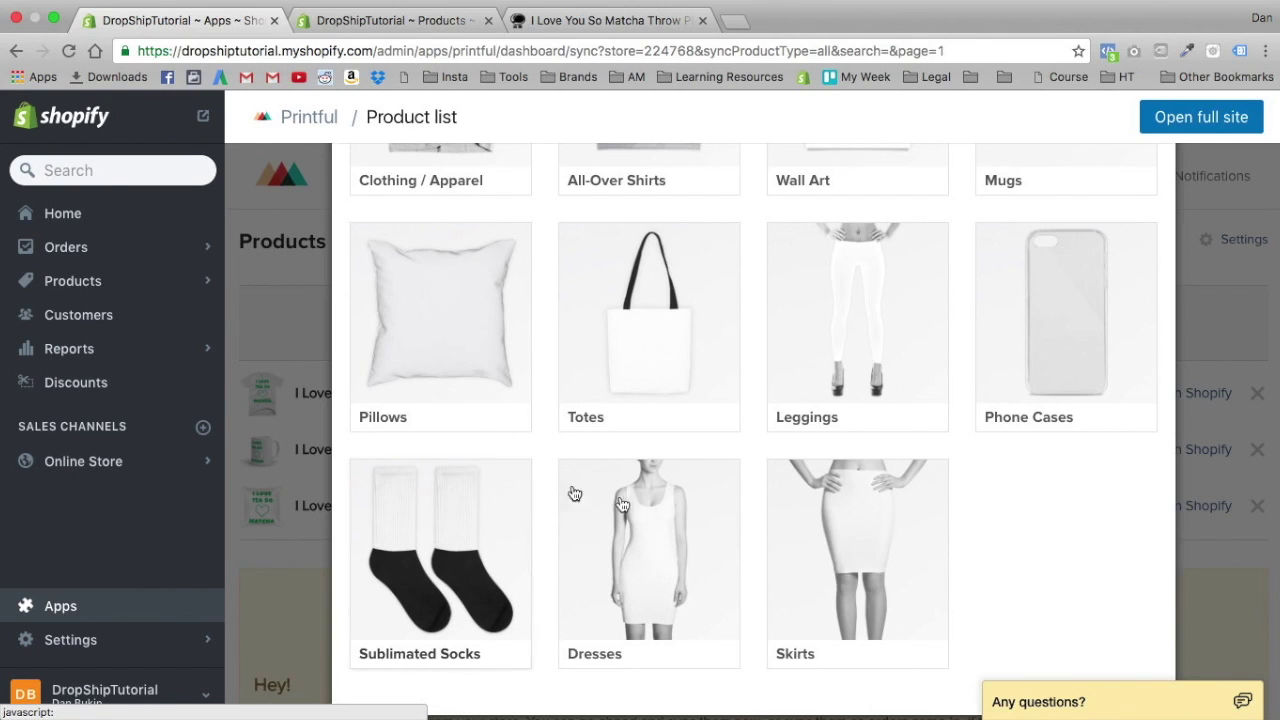
scroll(748, 500, "up", 5)
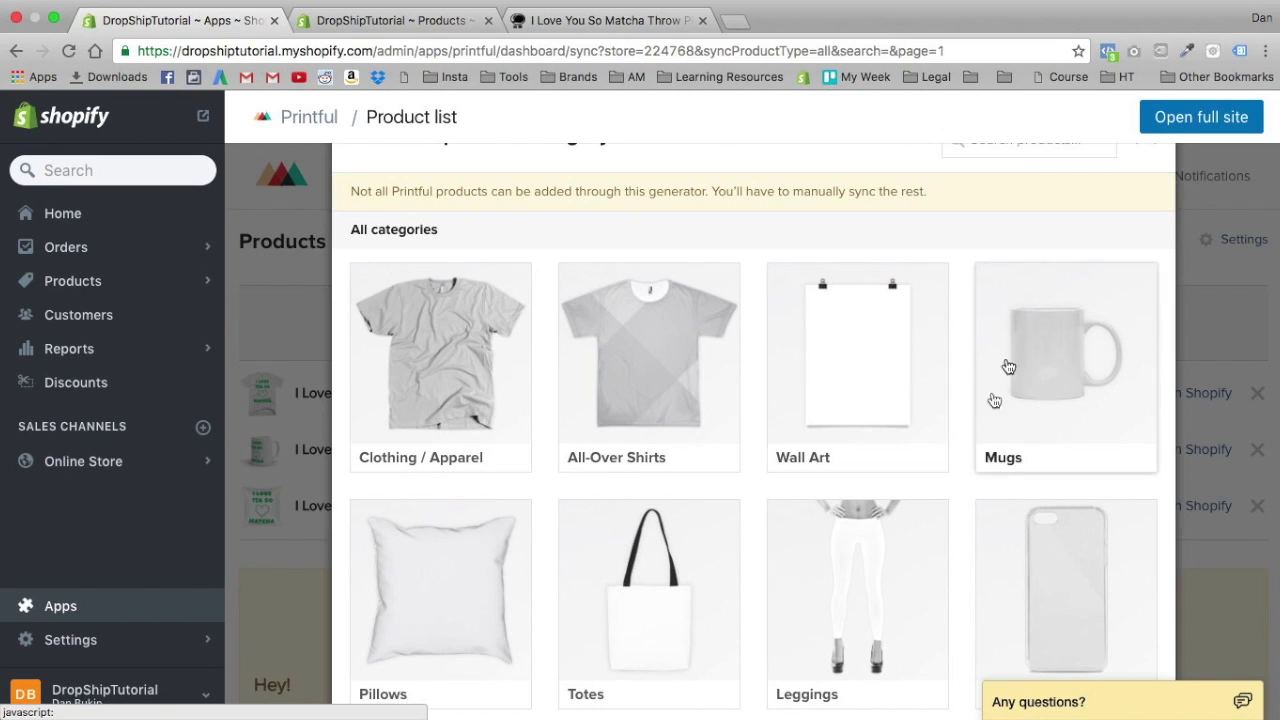
Step: Choose the iPhone 5/5s/Se, 6/6s, 6/6s Plus Case from the Phone Cases category to configure its design
scroll(1031, 380, "down", 3)
left_click(1045, 452)
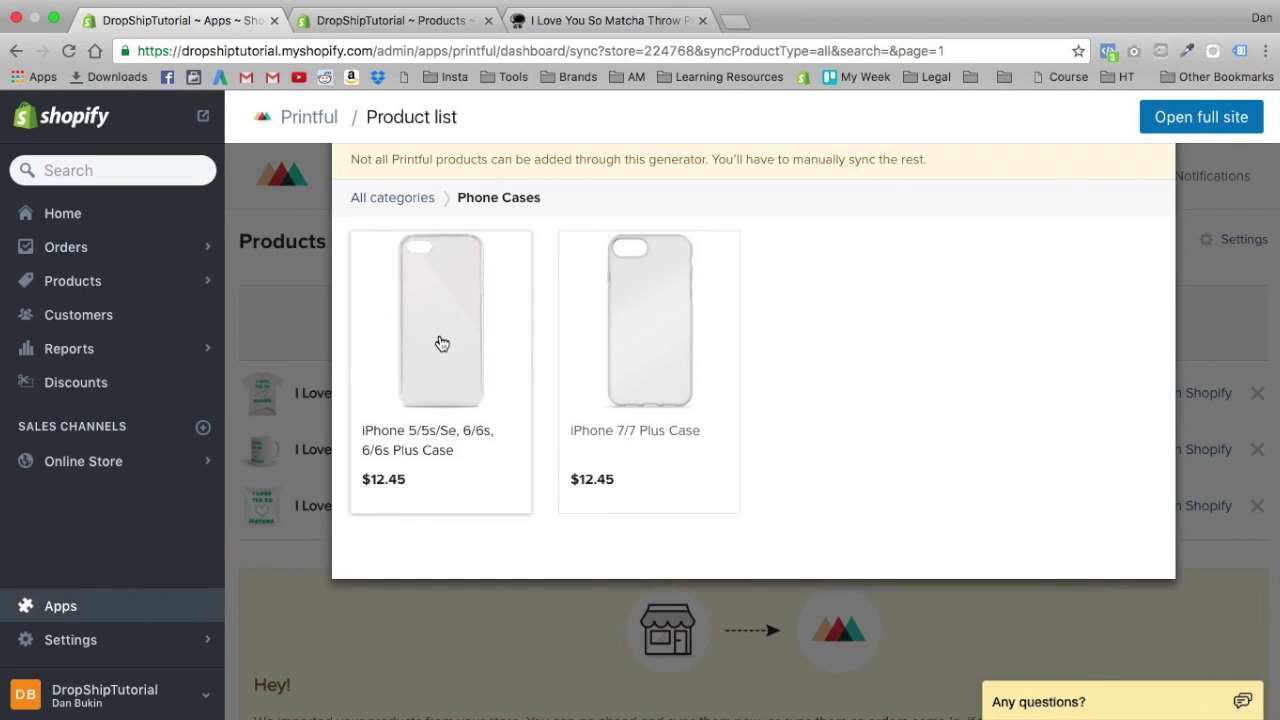
left_click(490, 330)
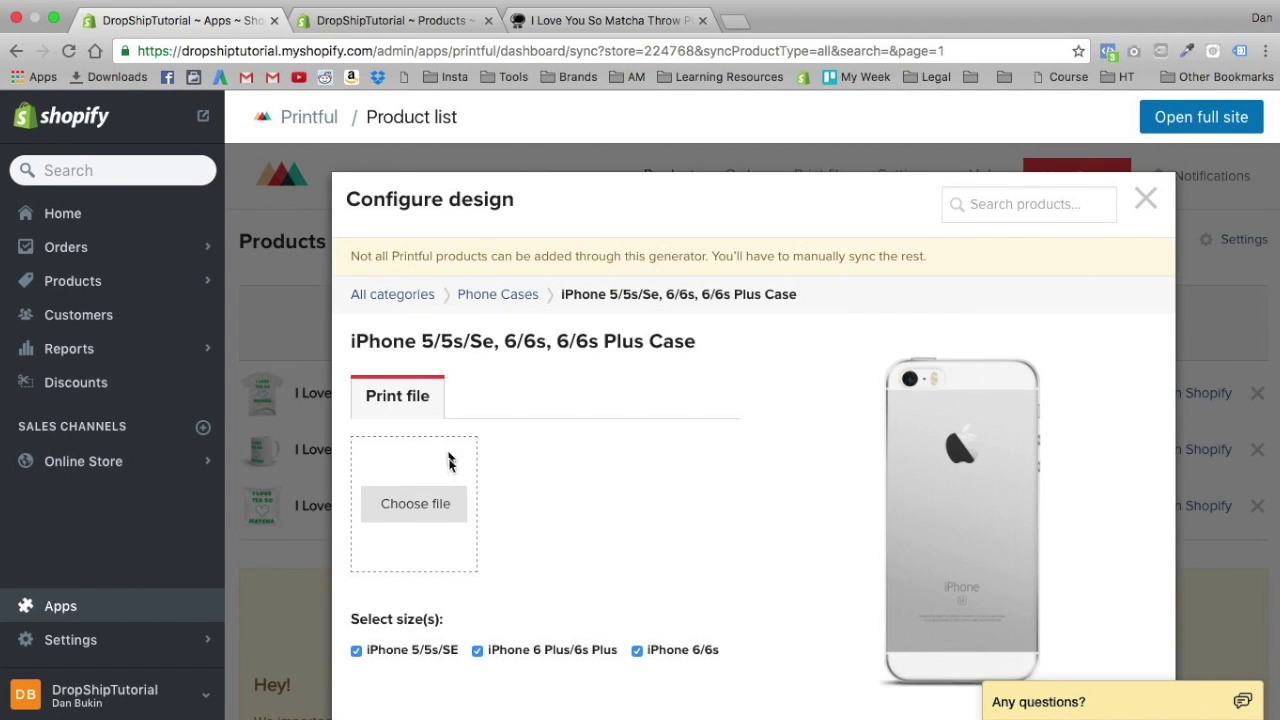
Step: Apply the ILOVETEA.png print file to the phone case and scale the design down to fit within the case
left_click(415, 502)
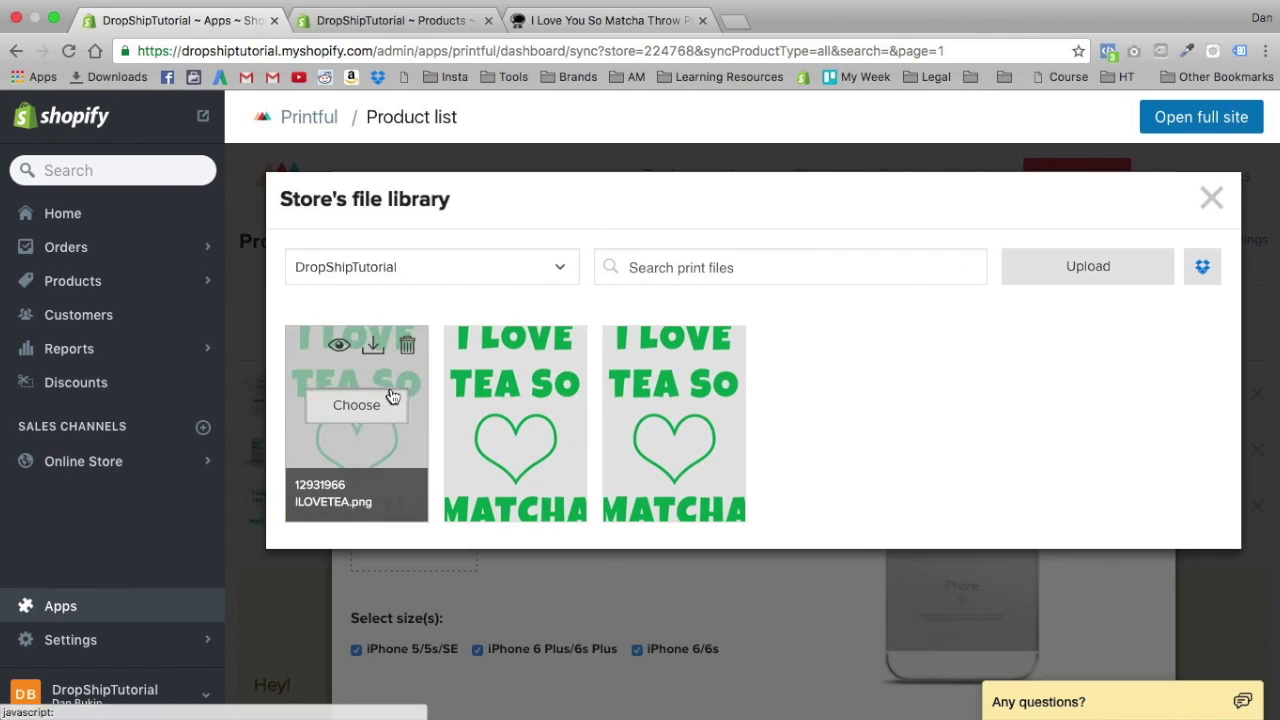
left_click(357, 403)
scroll(838, 571, "down", 5)
left_click_drag(966, 517, 772, 517)
left_click(1013, 329)
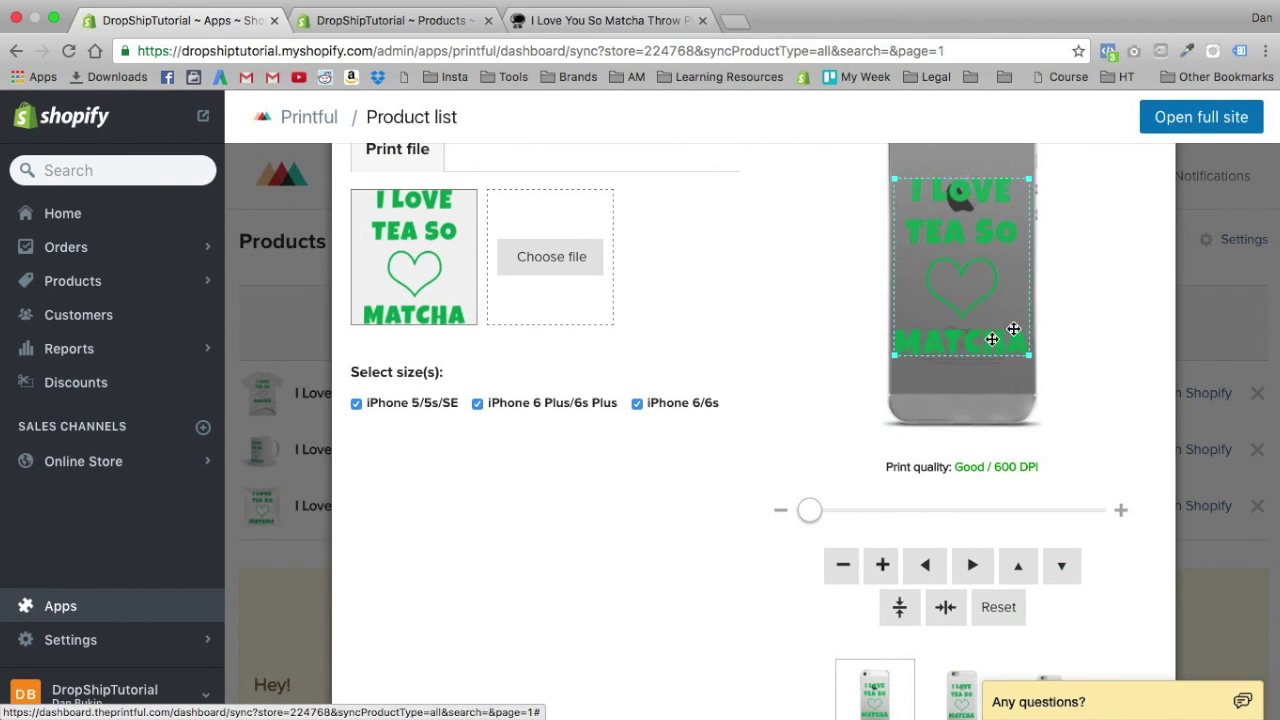
Step: Move the matcha design down below the Apple logo and shrink it slightly to fit the case's width
scroll(1090, 350, "up", 3)
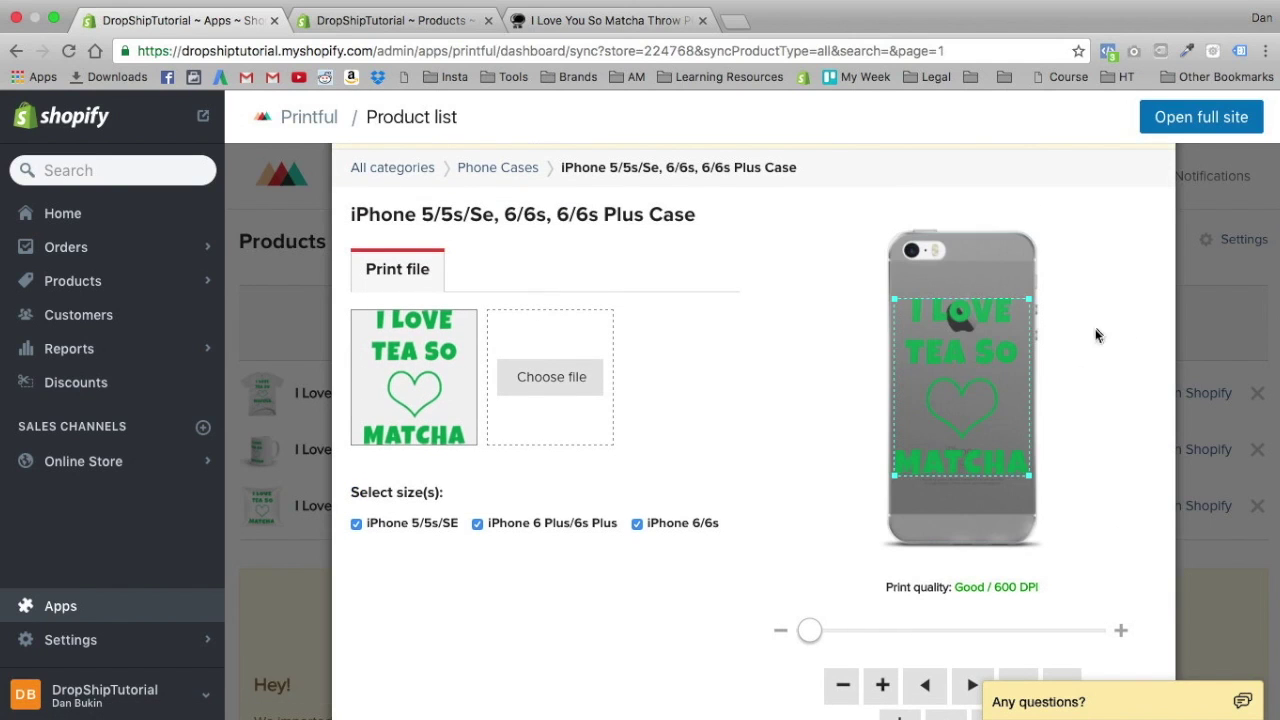
left_click_drag(962, 376, 963, 415)
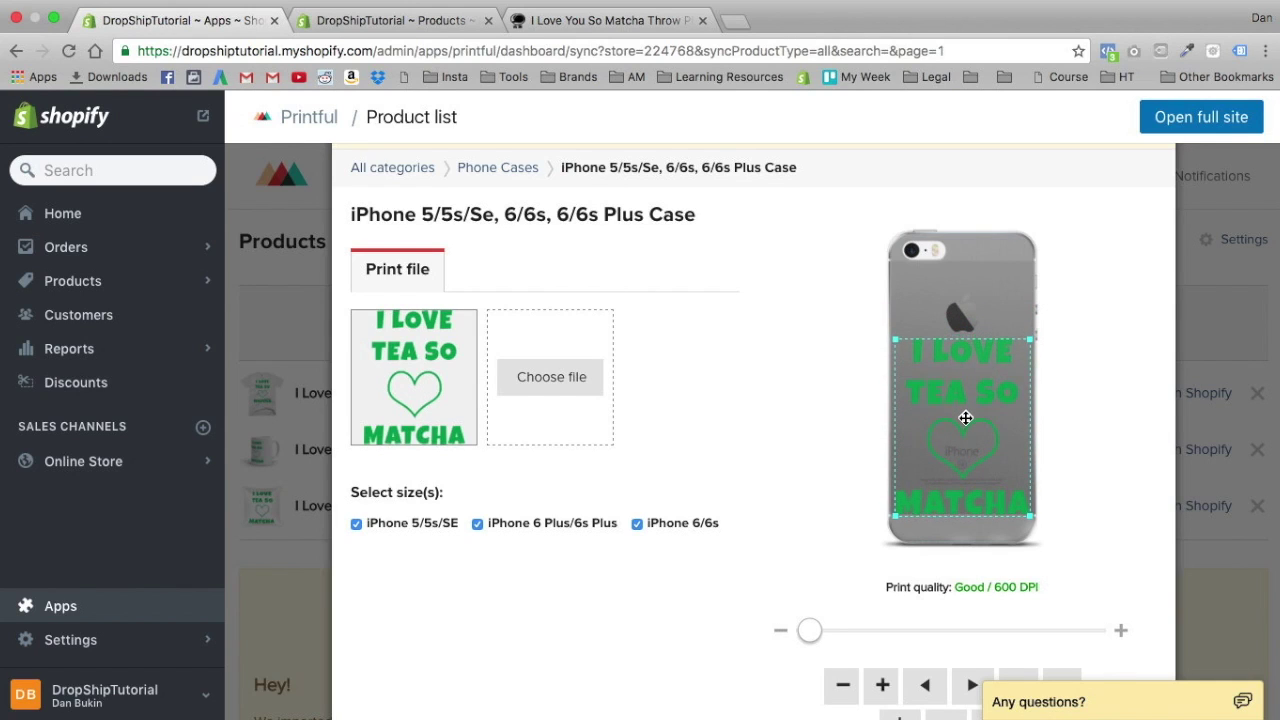
left_click_drag(1031, 516, 1025, 511)
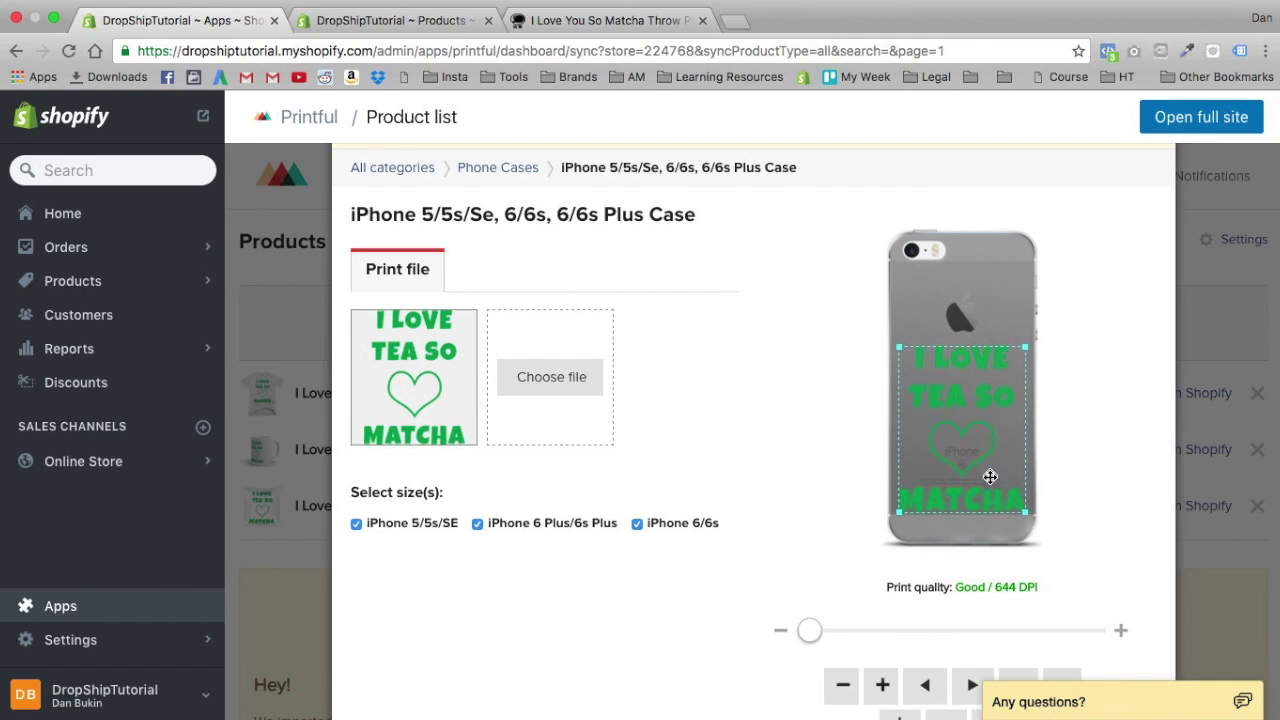
Step: Proceed to the phone case's pricing and set its profit to $15.00
scroll(925, 660, "down", 2)
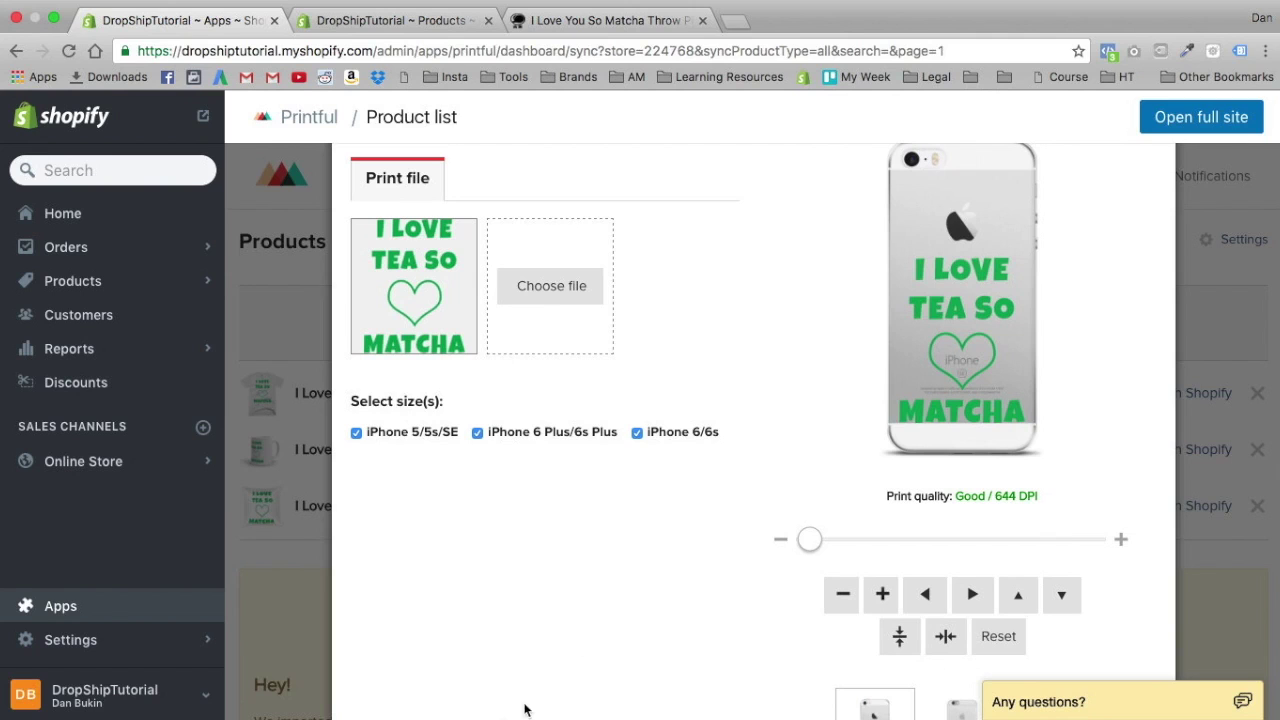
scroll(330, 440, "down", 5)
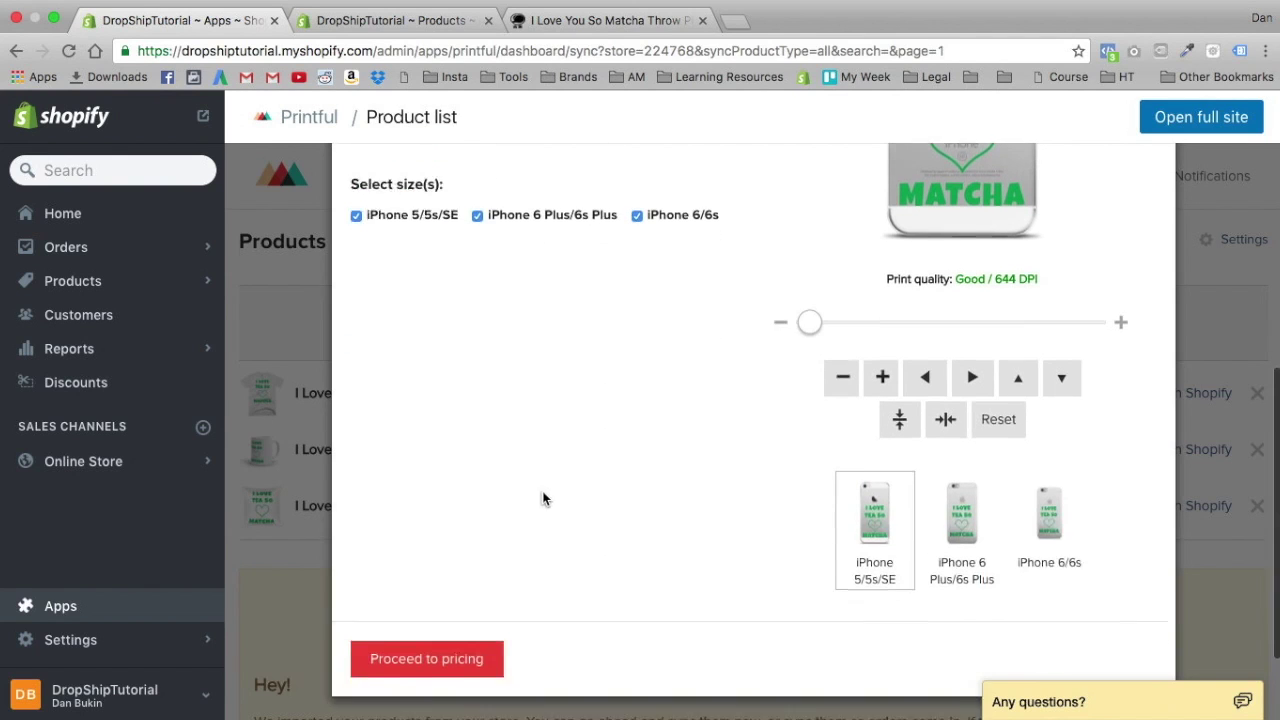
left_click(478, 636)
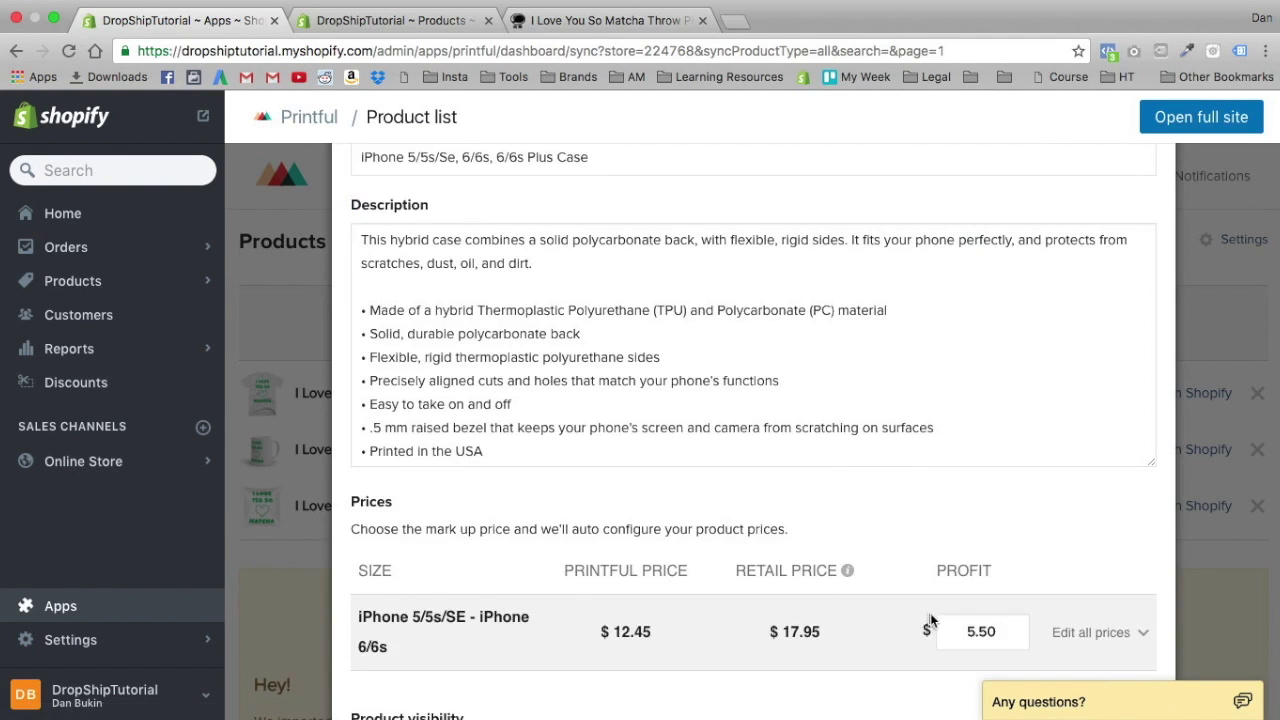
scroll(930, 620, "down", 1)
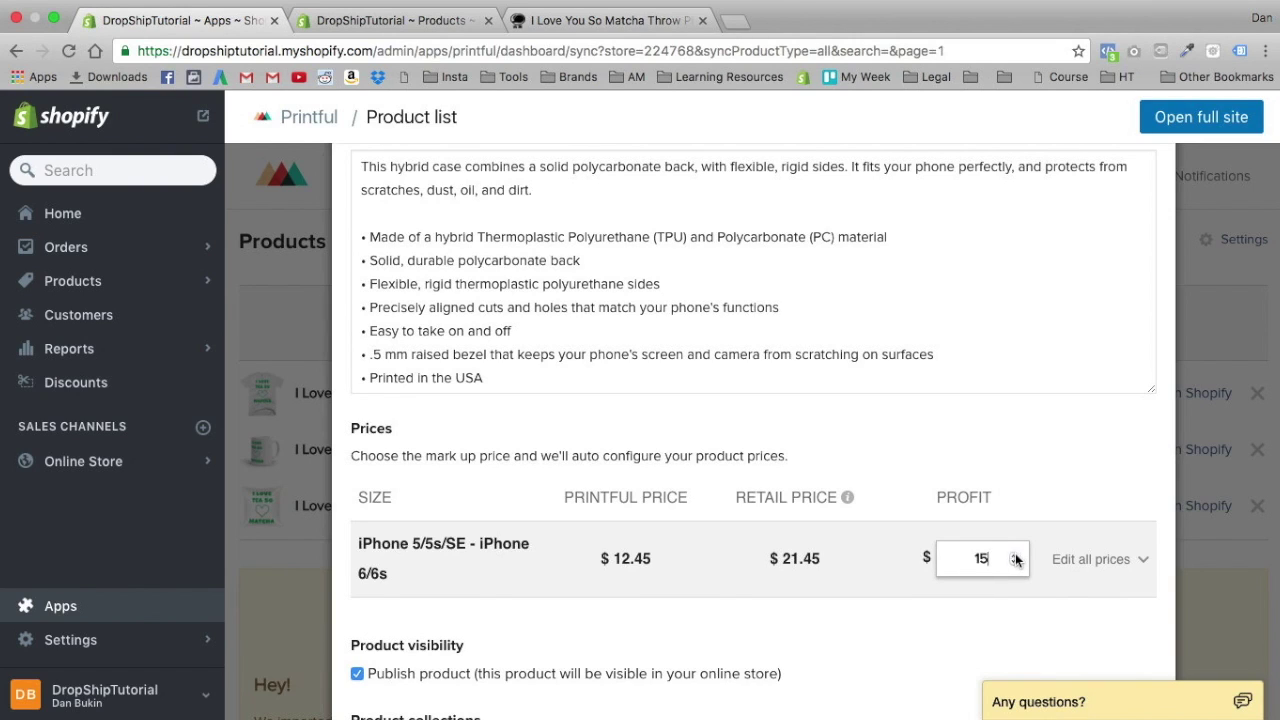
scroll(766, 512, "down", 1)
left_click_drag(782, 455, 802, 453)
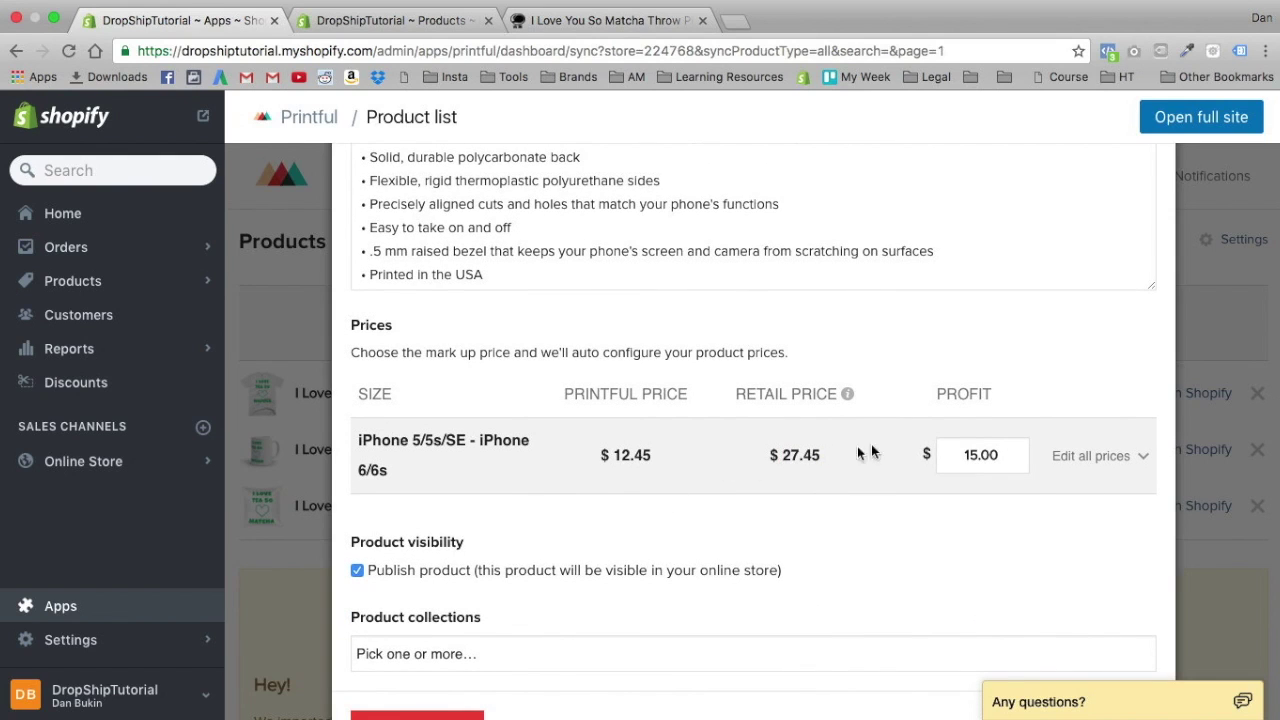
Step: Add the phone case to the Home page collection and submit it to the store
left_click(568, 643)
left_click(457, 692)
scroll(458, 585, "down", 2)
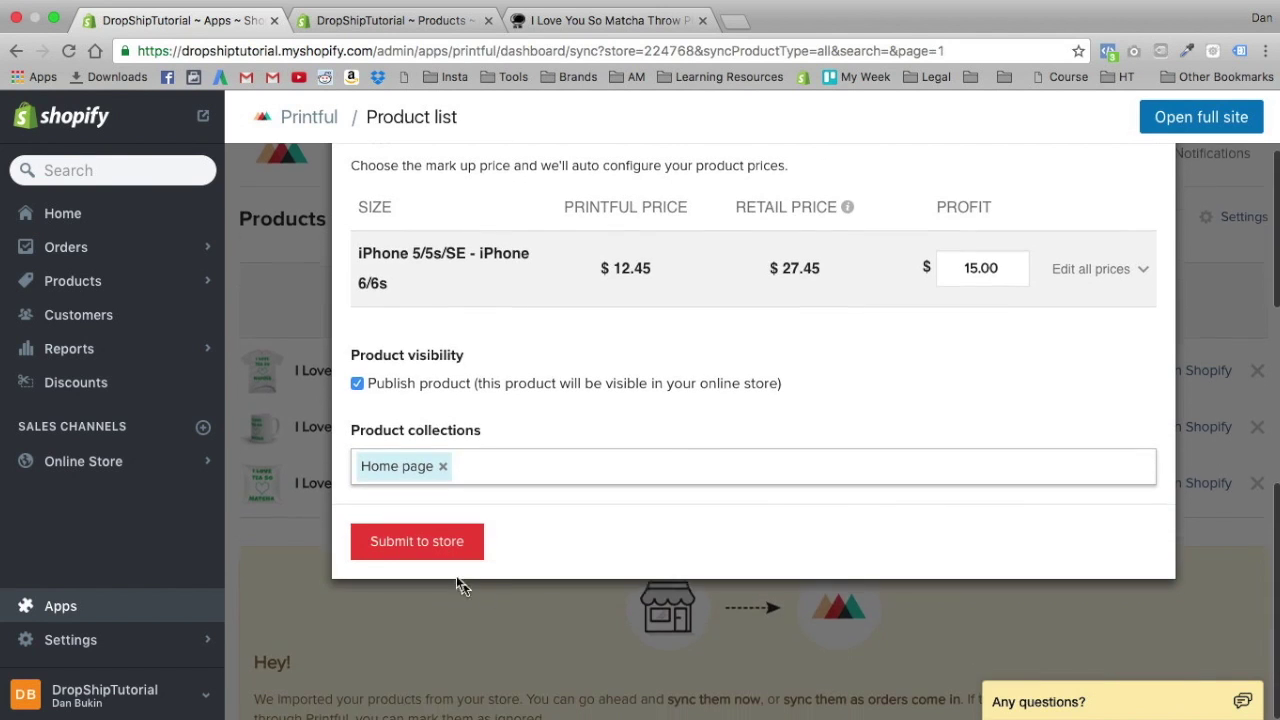
left_click(461, 556)
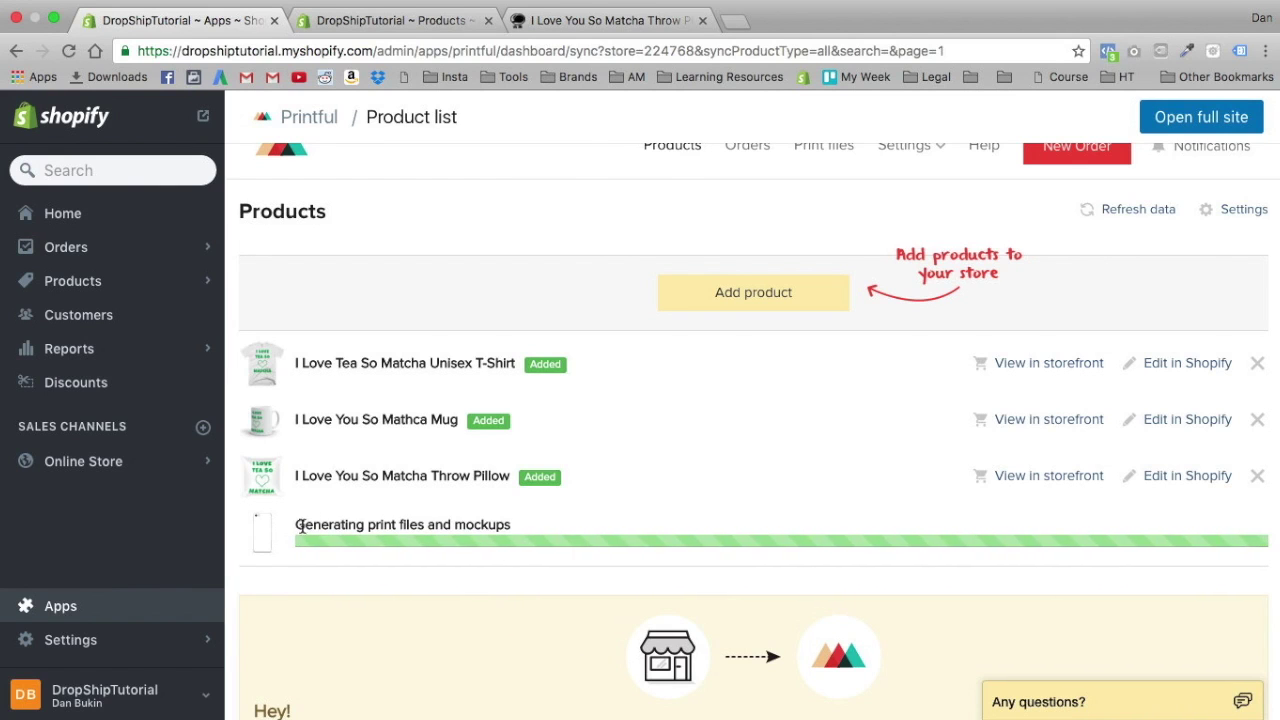
Step: Check the phone case's upload progress in the Printful product list
left_click_drag(301, 527, 472, 511)
left_click(593, 525)
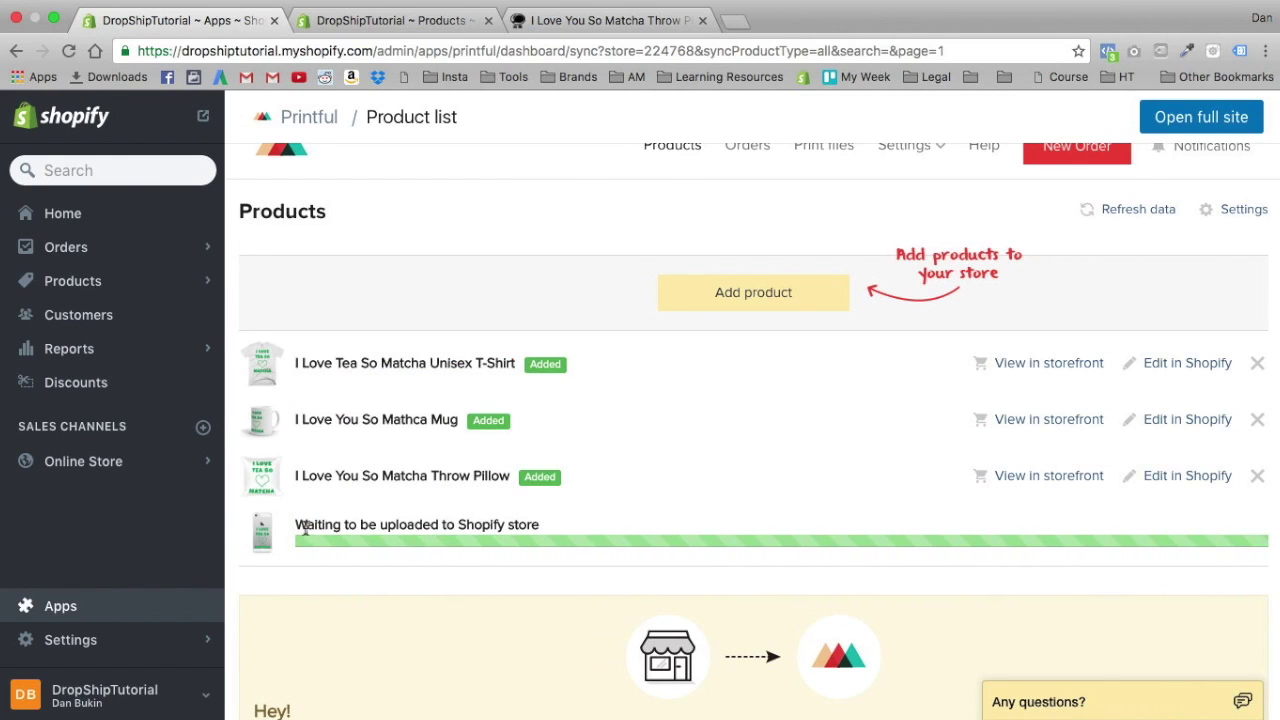
left_click_drag(296, 526, 547, 527)
left_click(593, 510)
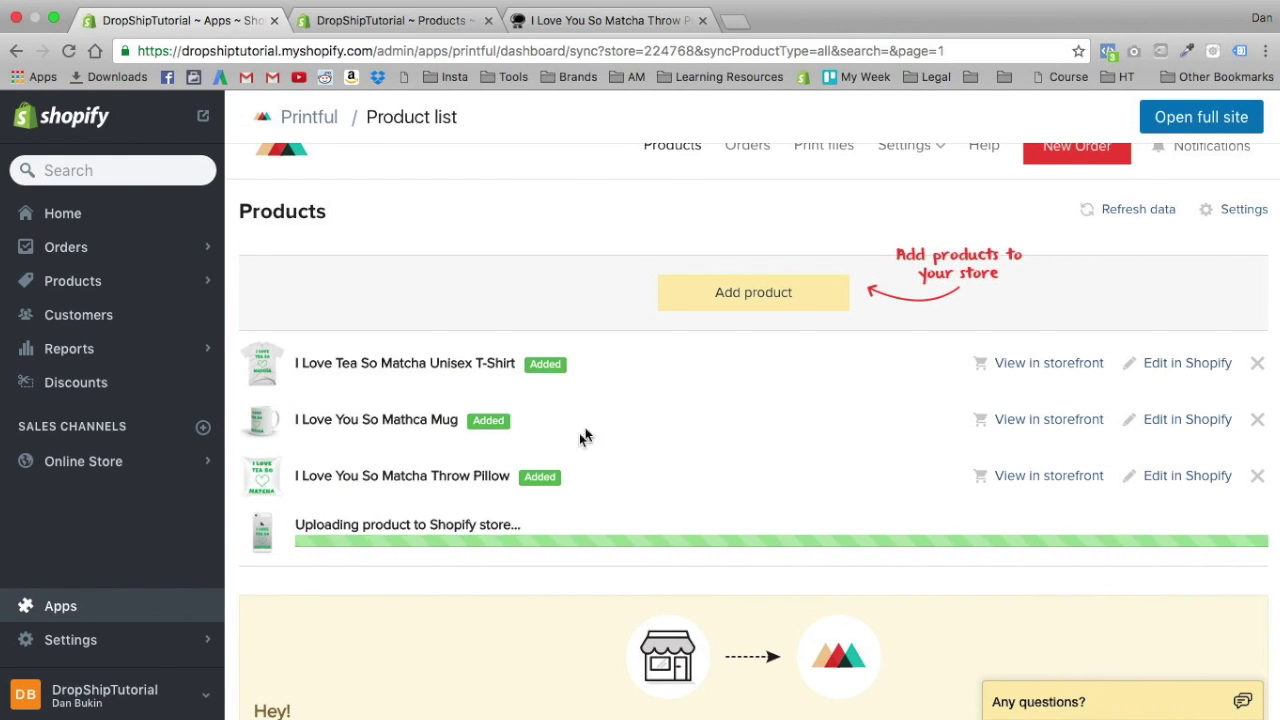
scroll(739, 460, "down", 5)
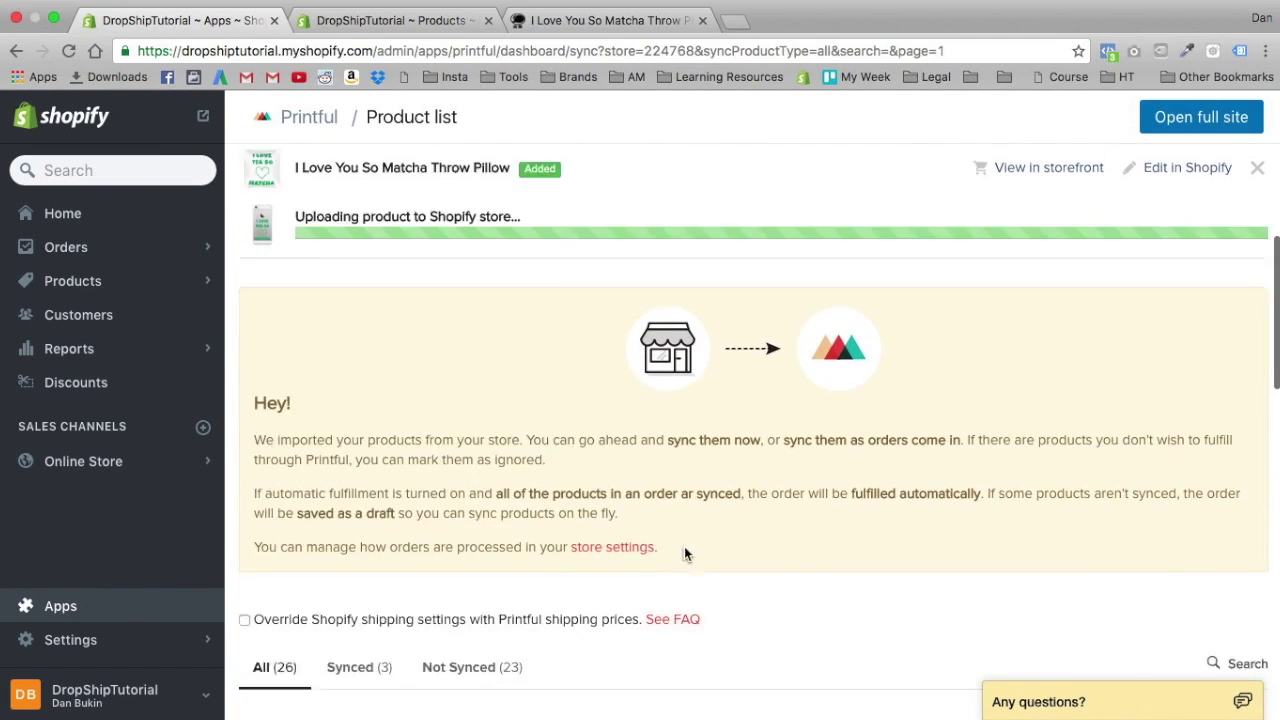
scroll(600, 406, "up", 5)
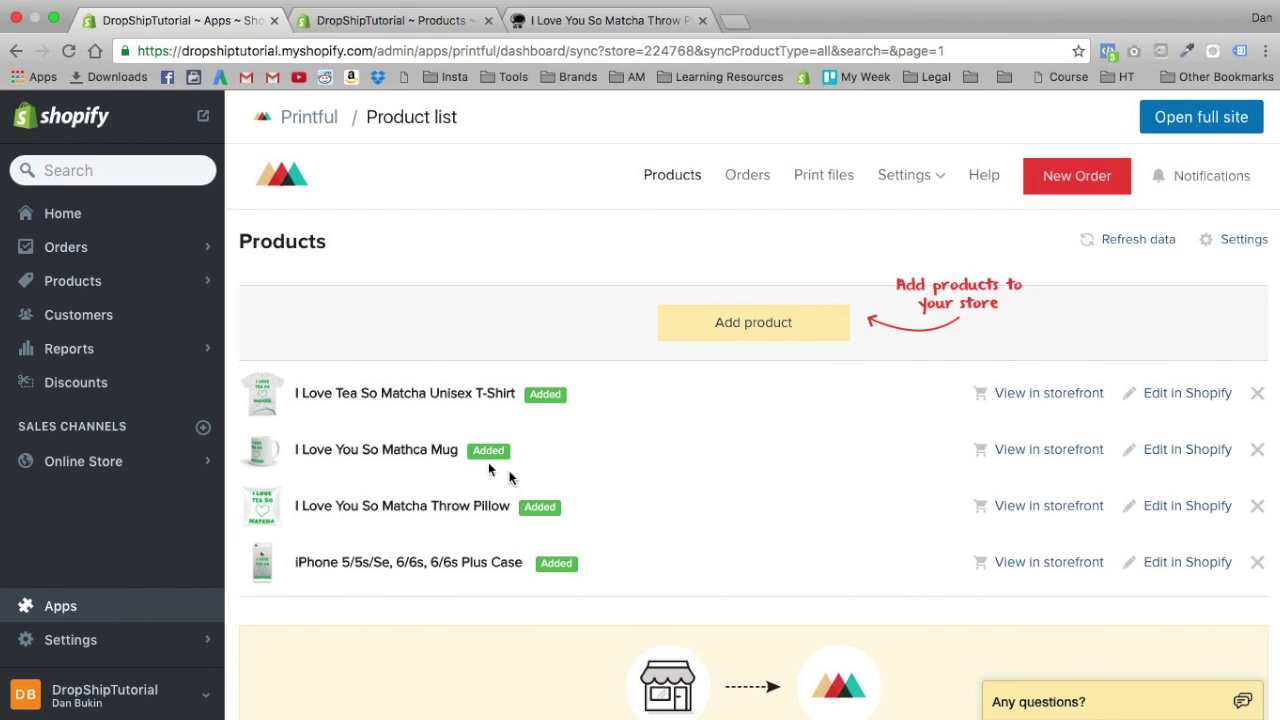
Step: Open the iPhone 5/5s/Se, 6/6s, 6/6s Plus Case from the Shopify products and view it in the online store
left_click(87, 256)
left_click(28, 281)
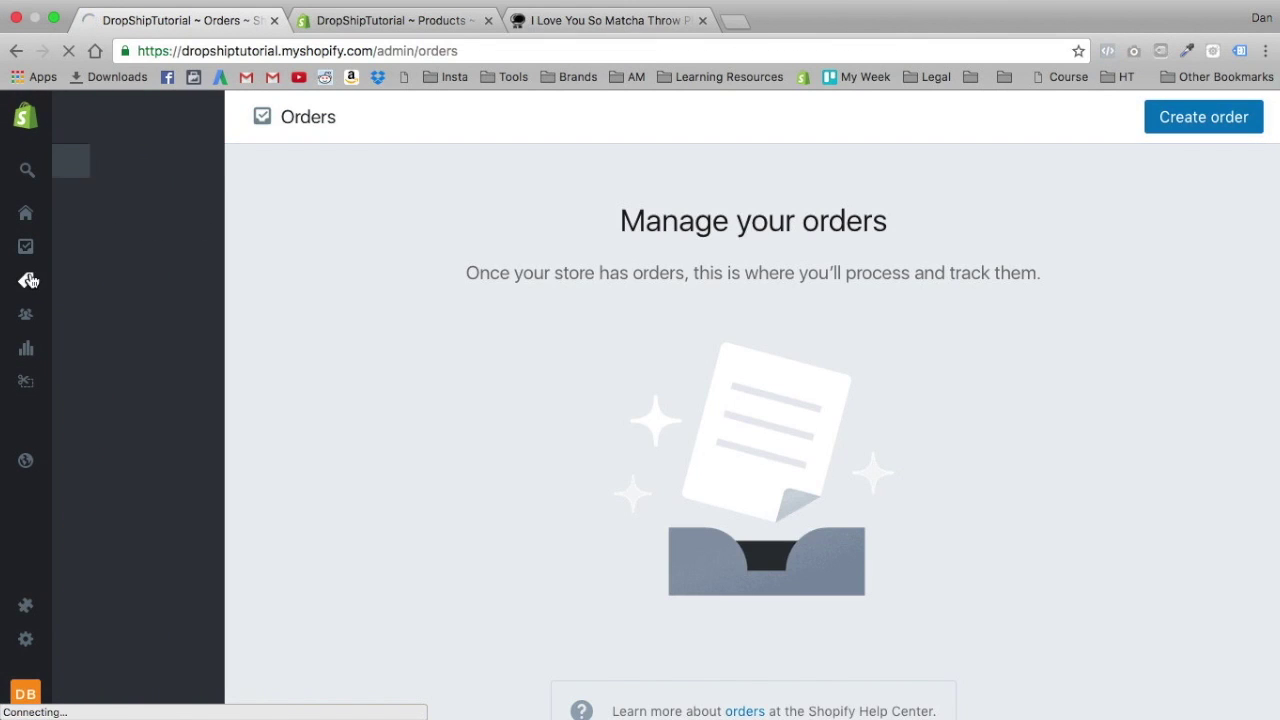
scroll(611, 480, "down", 5)
scroll(615, 486, "down", 4)
left_click(440, 563)
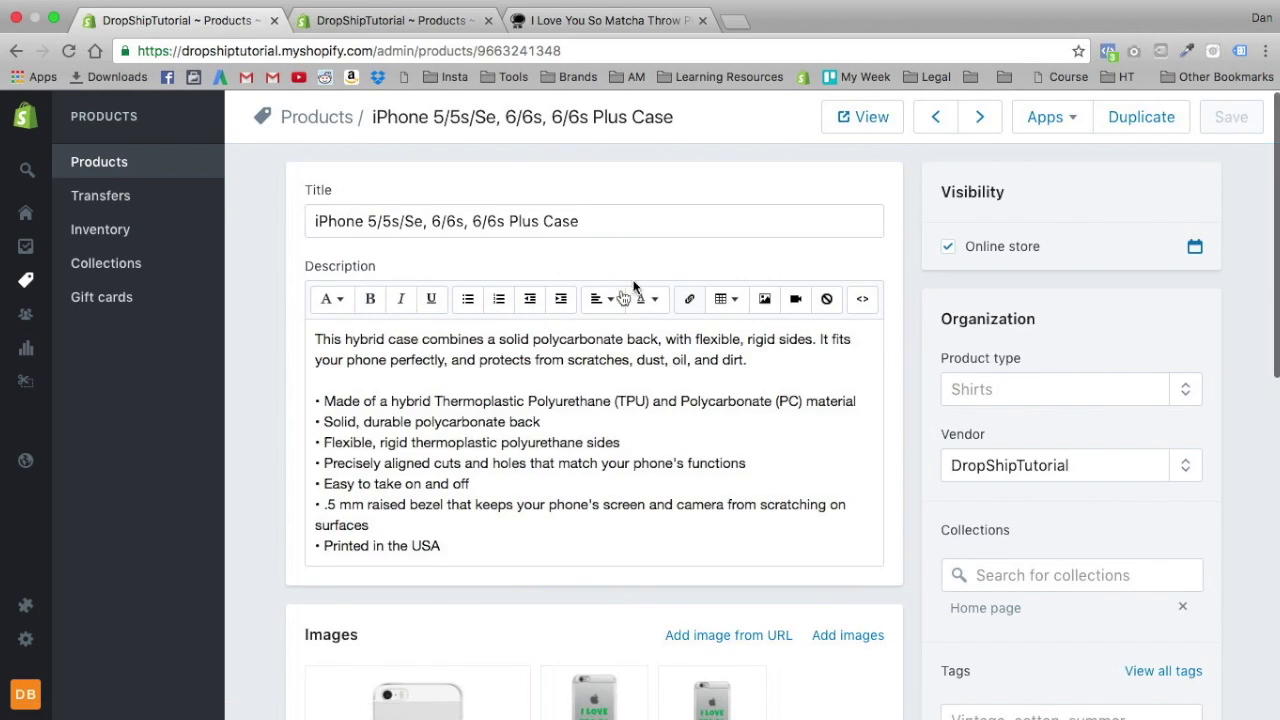
left_click(862, 117)
scroll(510, 398, "down", 5)
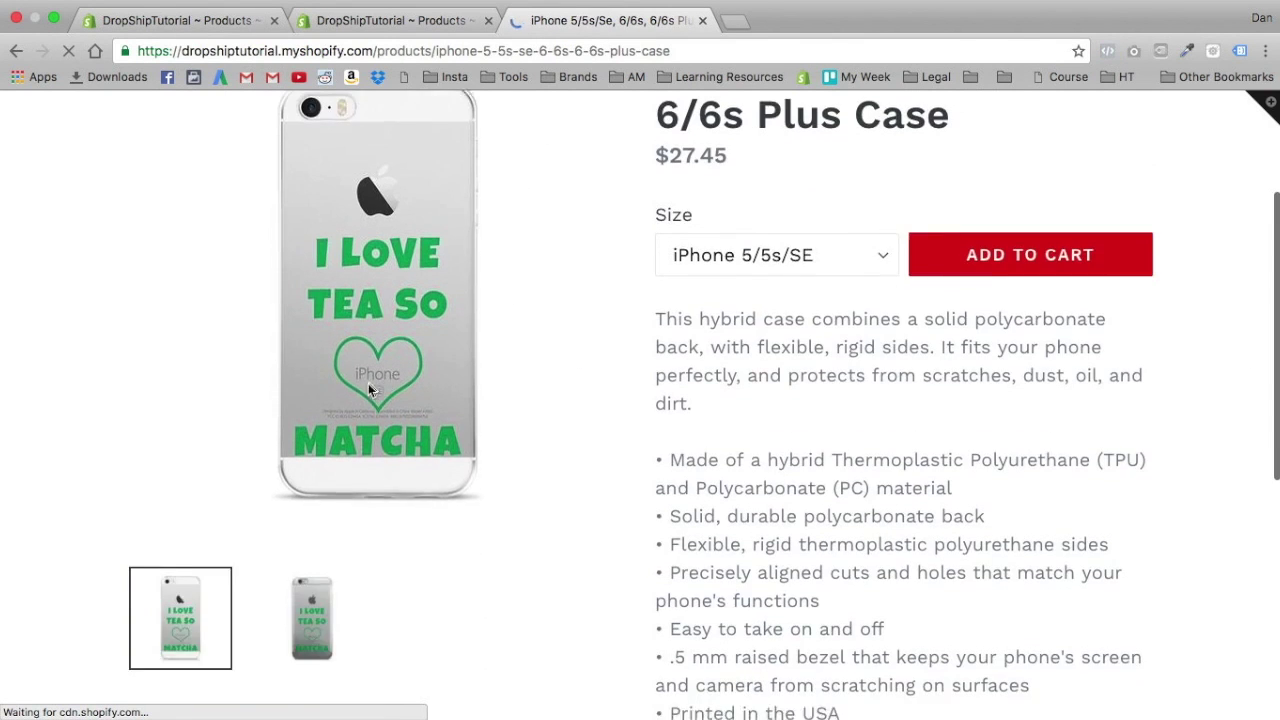
Step: Look through the phone case's product images for each iPhone model on its store page
left_click(329, 577)
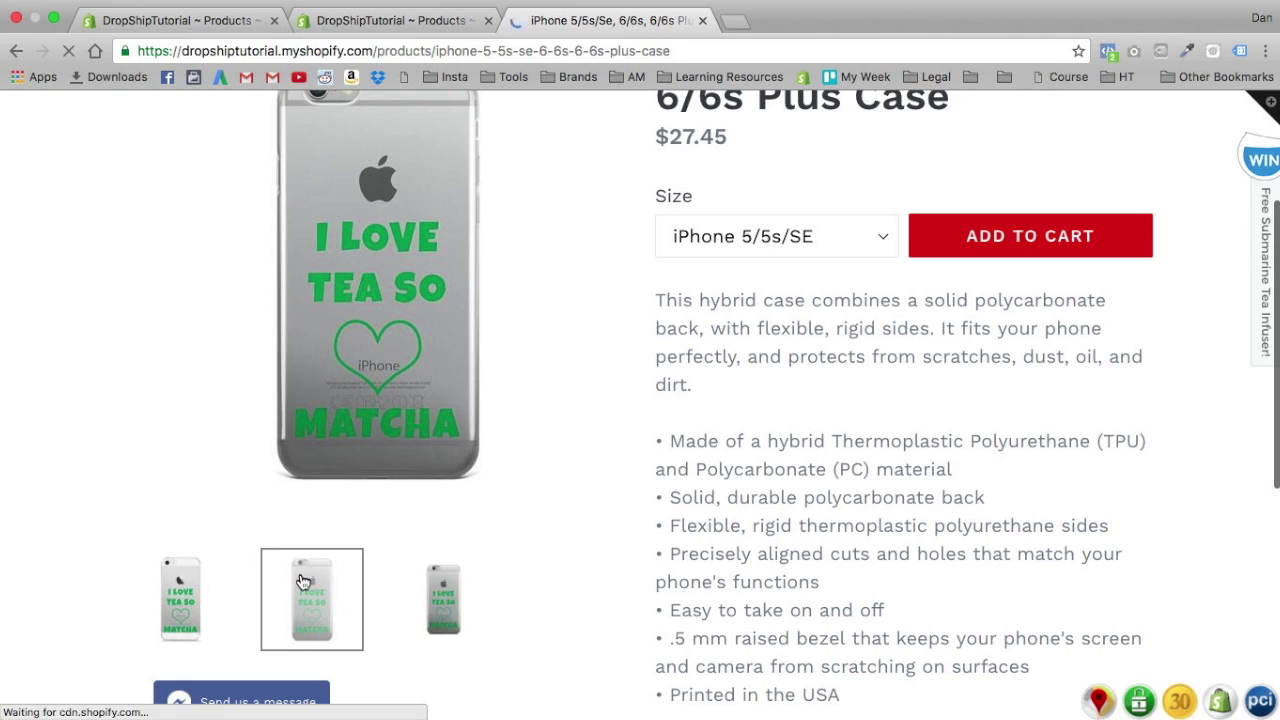
left_click(436, 600)
left_click(191, 606)
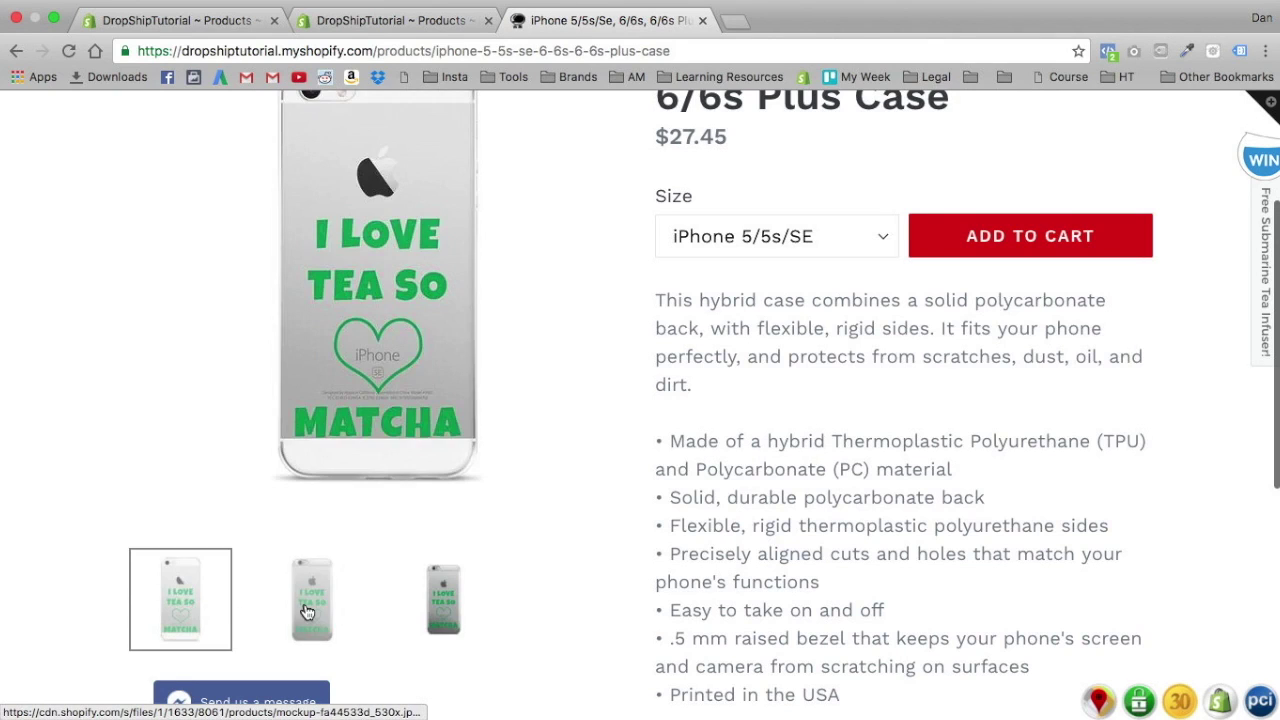
left_click(312, 600)
left_click(470, 598)
left_click_drag(480, 597, 231, 600)
left_click(180, 603)
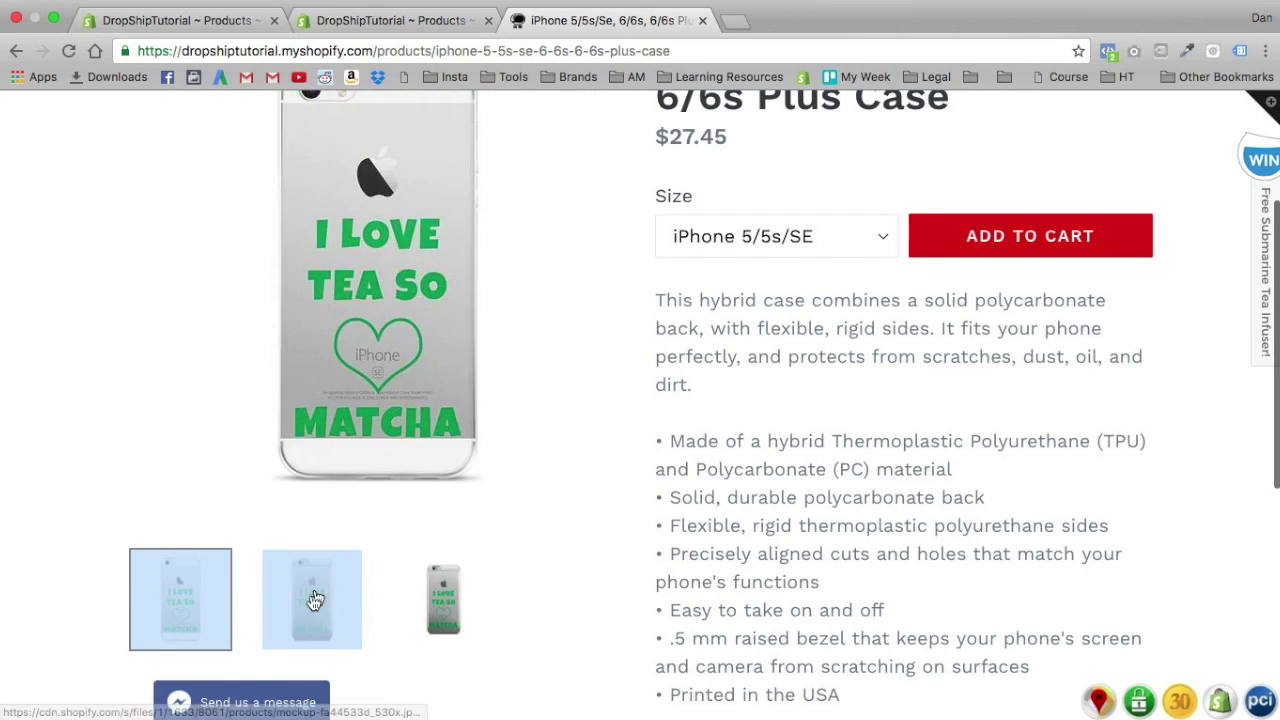
left_click(345, 595)
left_click(435, 596)
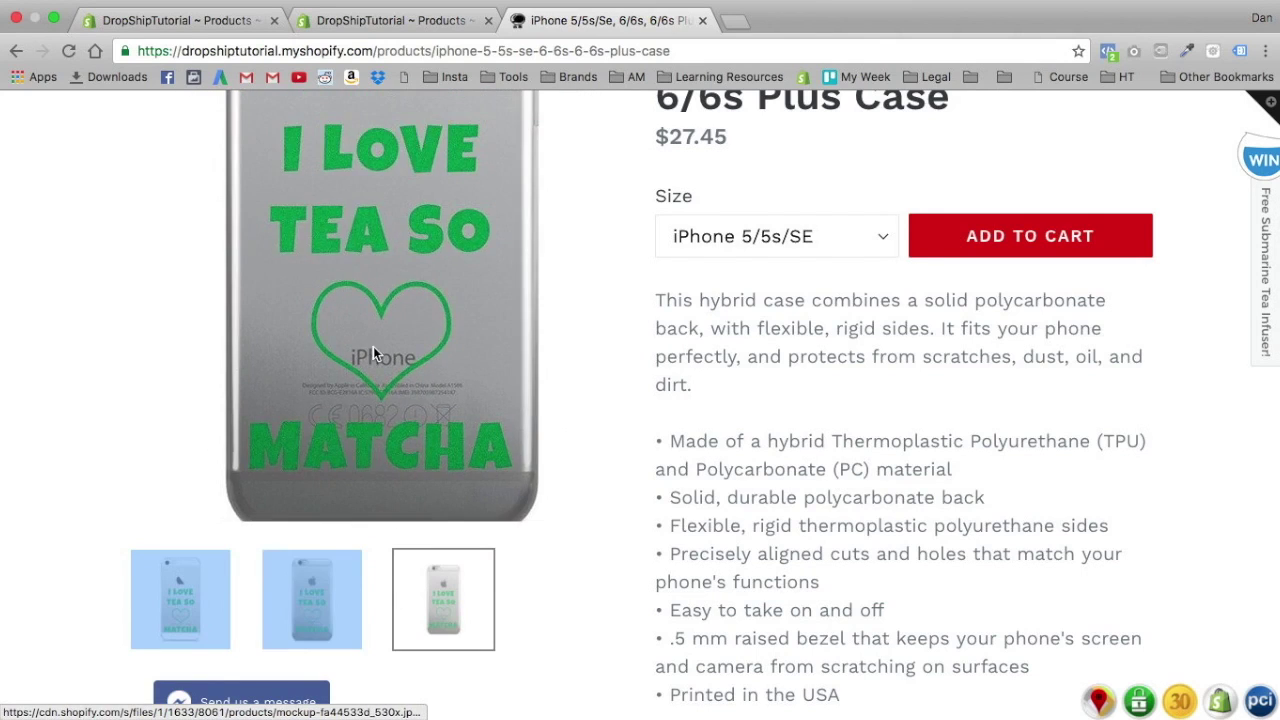
scroll(364, 600, "down", 3)
Step: Try the iPhone 6/6s and other size options on the store page, ending on iPhone 5/5s/SE, to compare their images
scroll(303, 600, "up", 8)
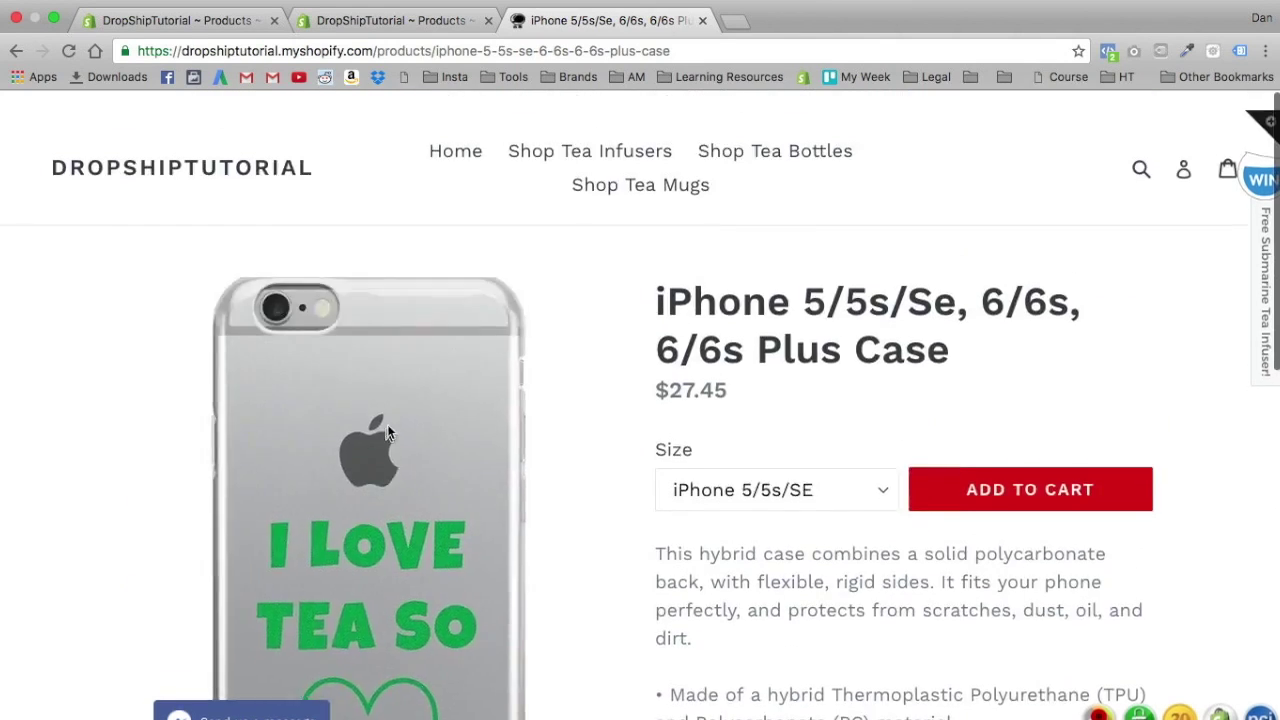
left_click(741, 480)
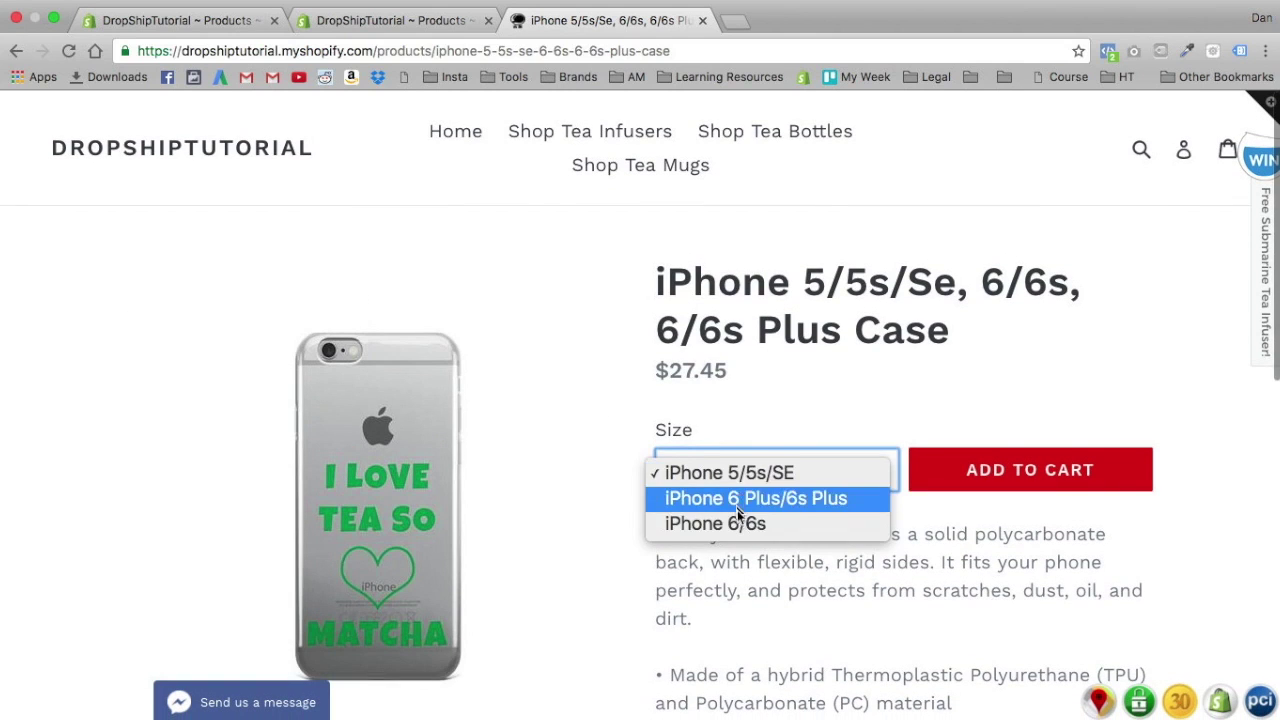
left_click(737, 523)
left_click(690, 478)
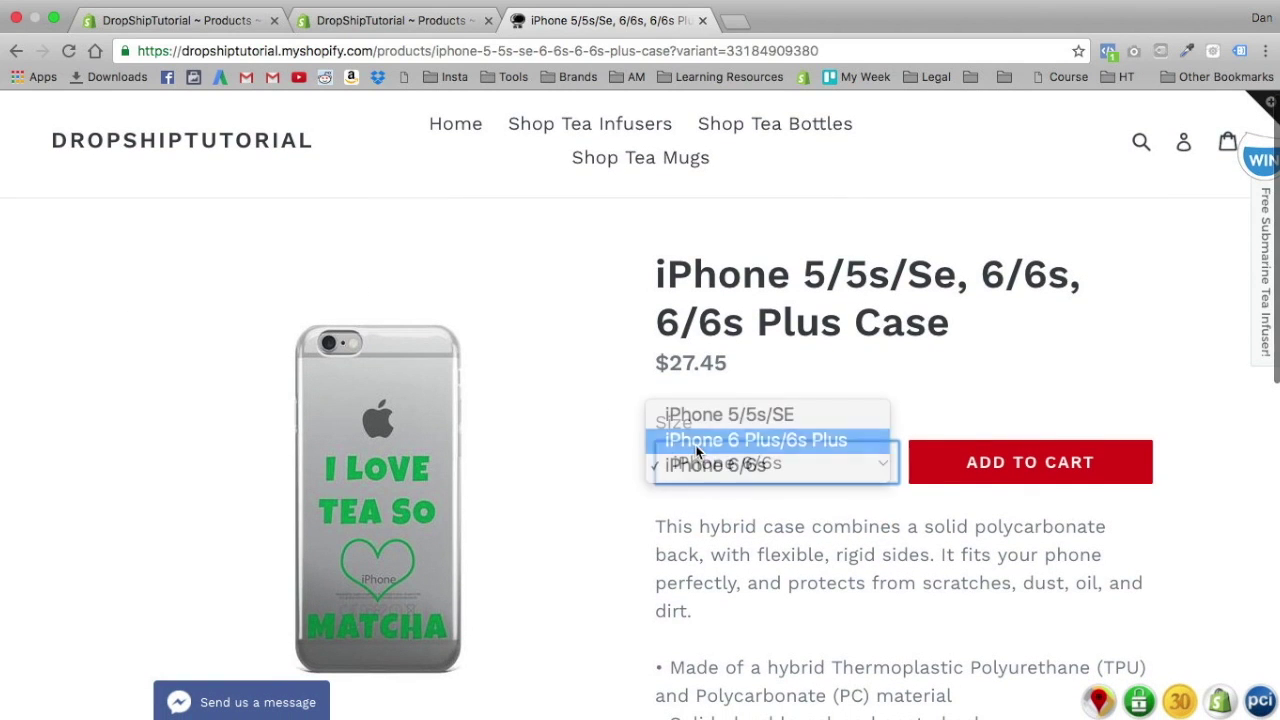
left_click(697, 443)
left_click(696, 452)
left_click(704, 437)
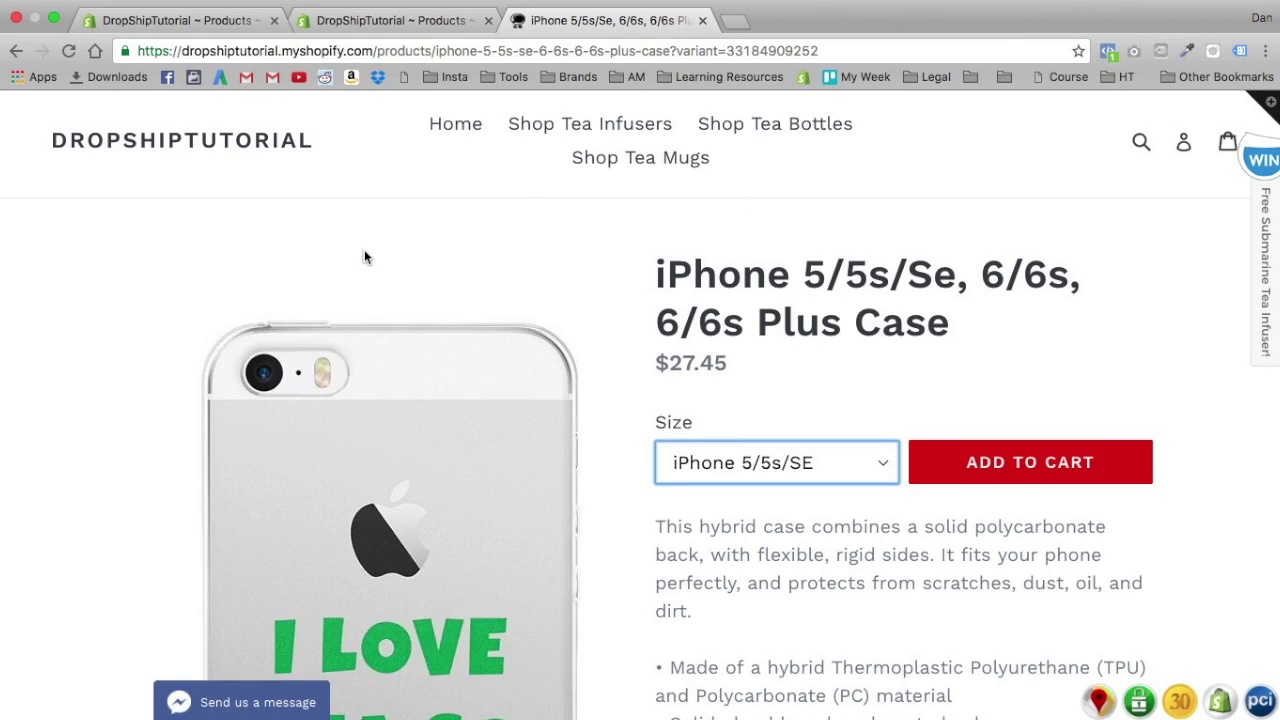
Step: Switch to the T-shirt's admin page and open the Printful product list from the store's apps
left_click(341, 12)
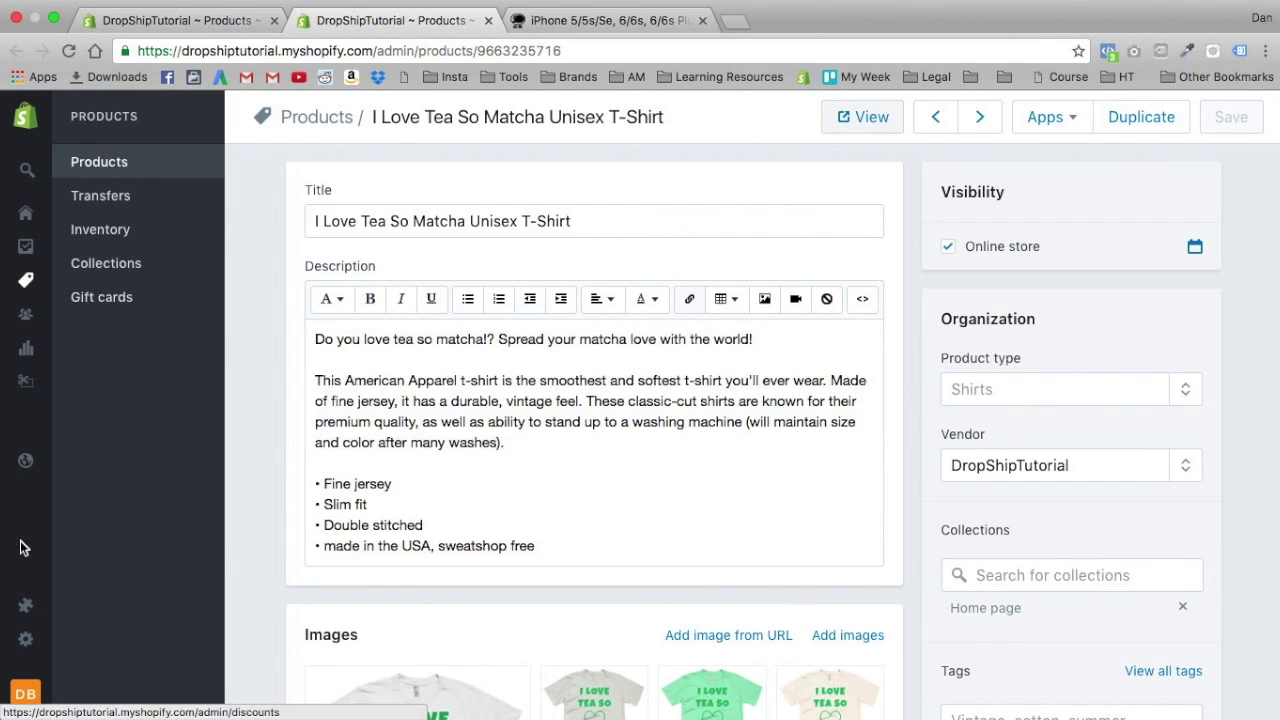
left_click(26, 605)
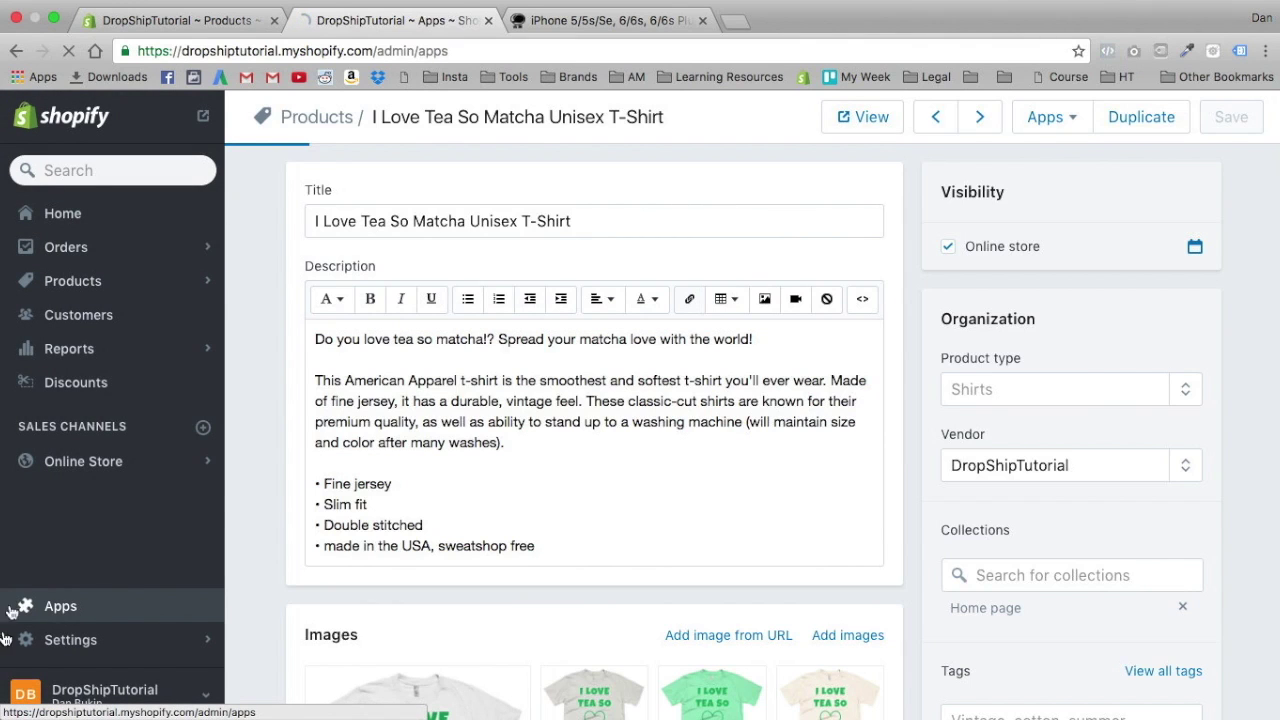
left_click(398, 505)
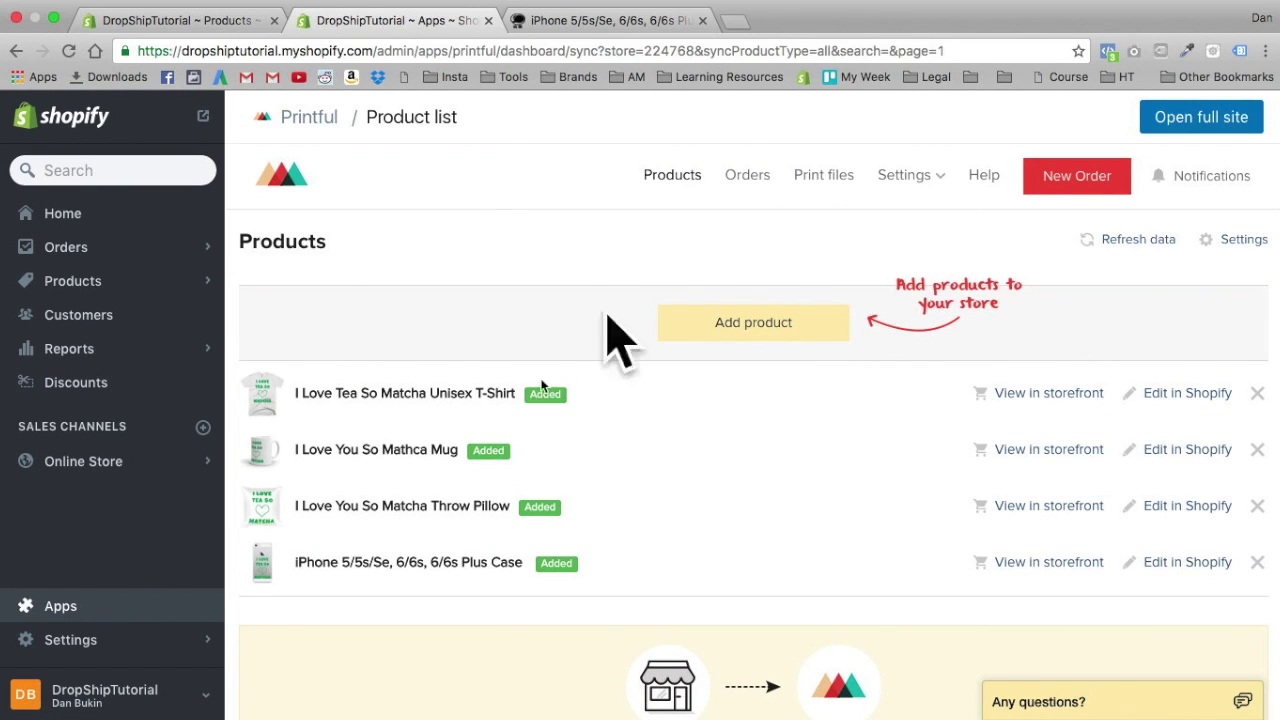
Step: Start adding a new Printful product and choose All-Over Leggings from the Leggings category
left_click(740, 338)
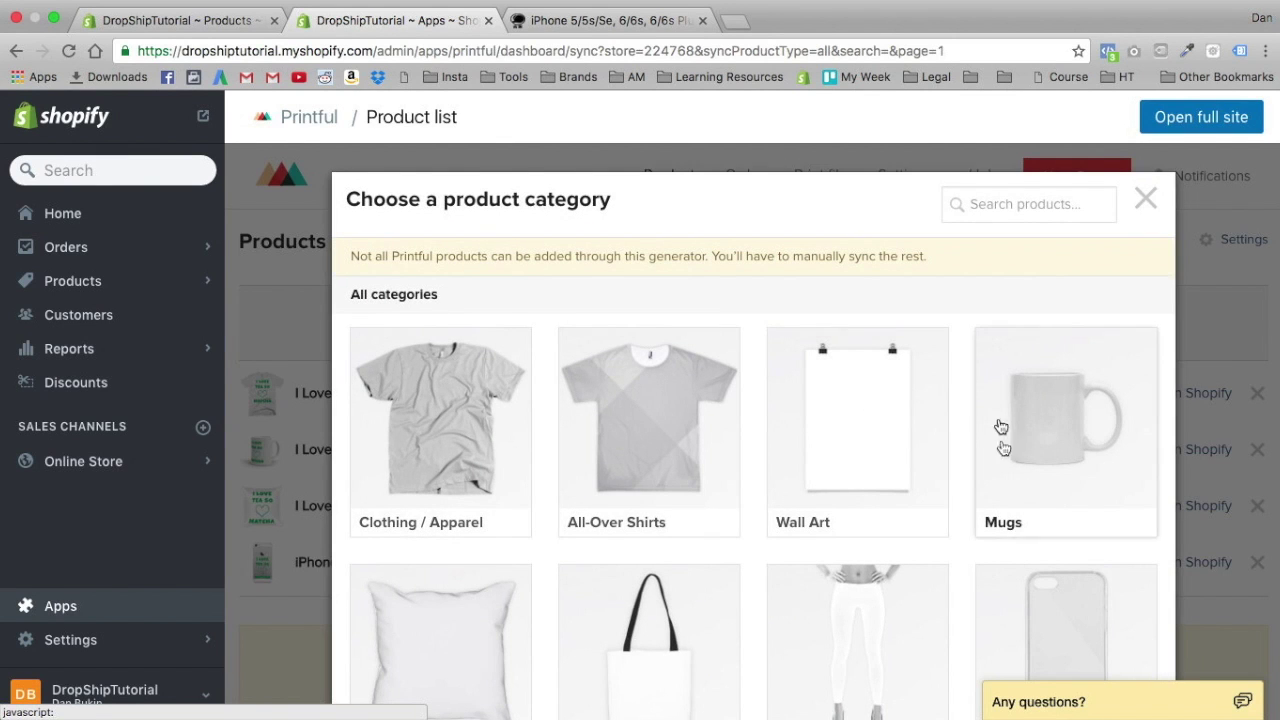
scroll(1063, 517, "down", 3)
scroll(422, 491, "down", 2)
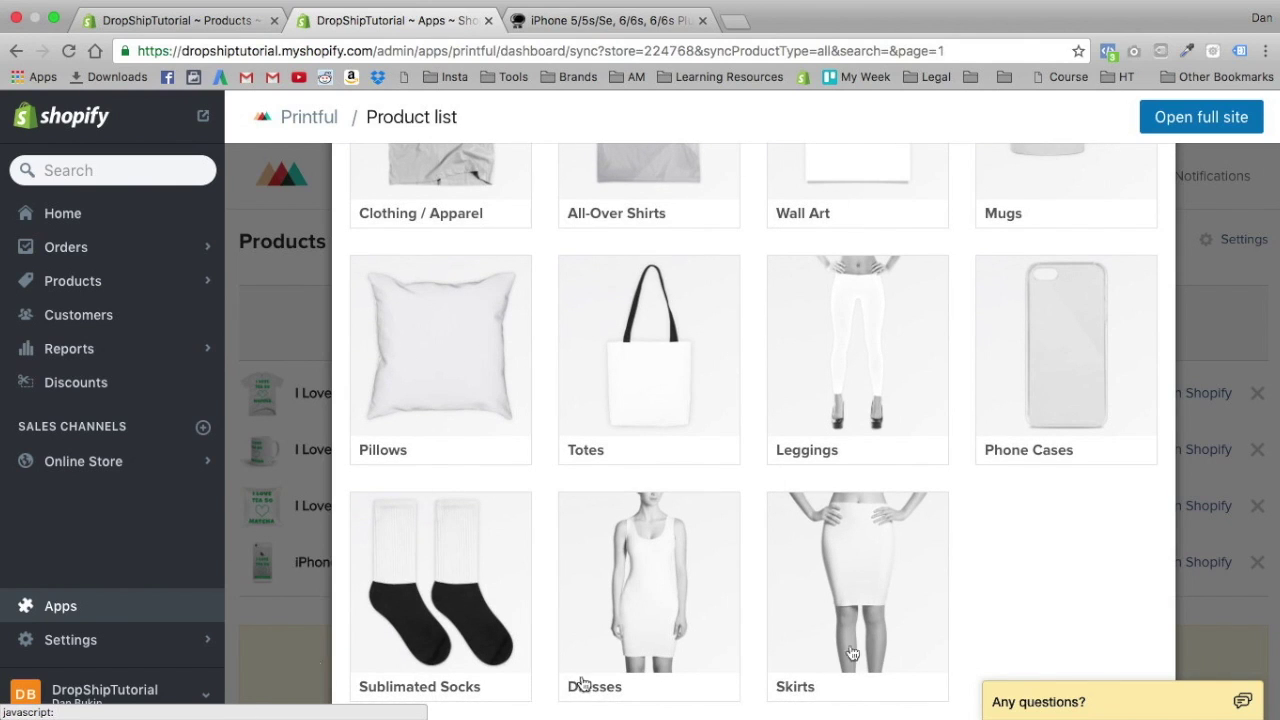
left_click(870, 400)
left_click(408, 336)
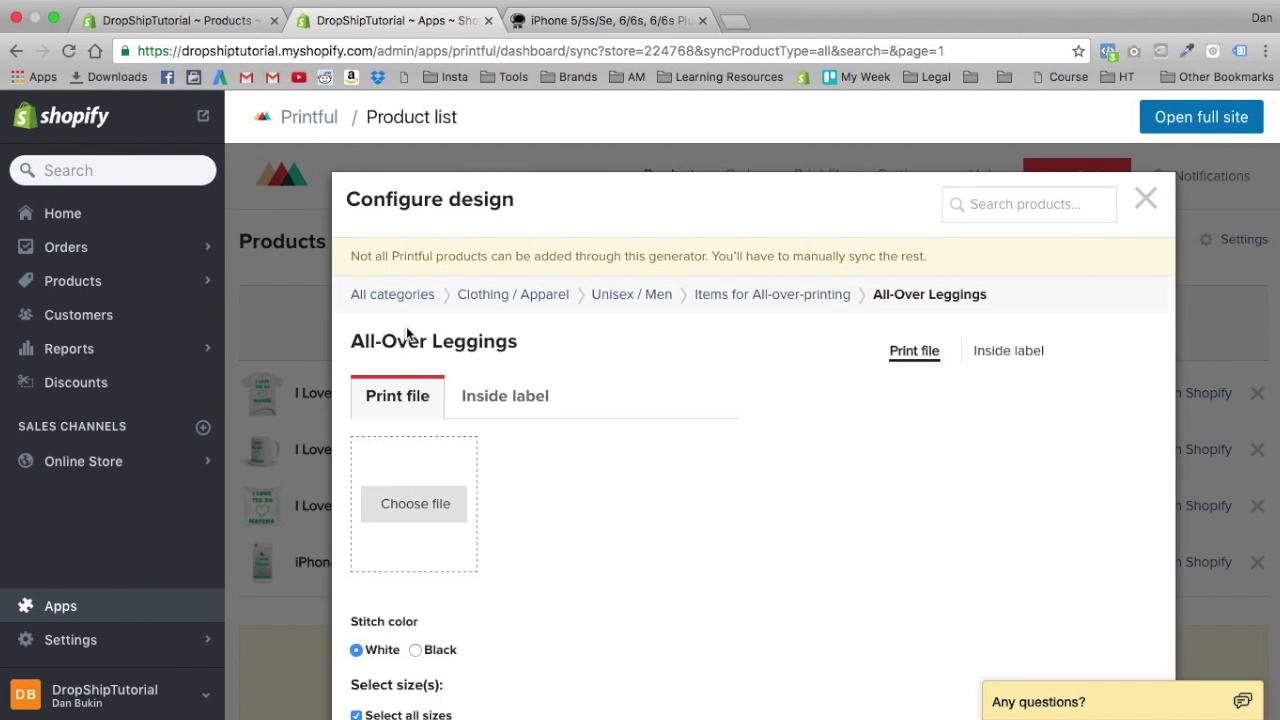
Step: Apply the "I love tea so matcha" print file from the store's file library to the leggings
scroll(457, 443, "down", 1)
left_click(453, 440)
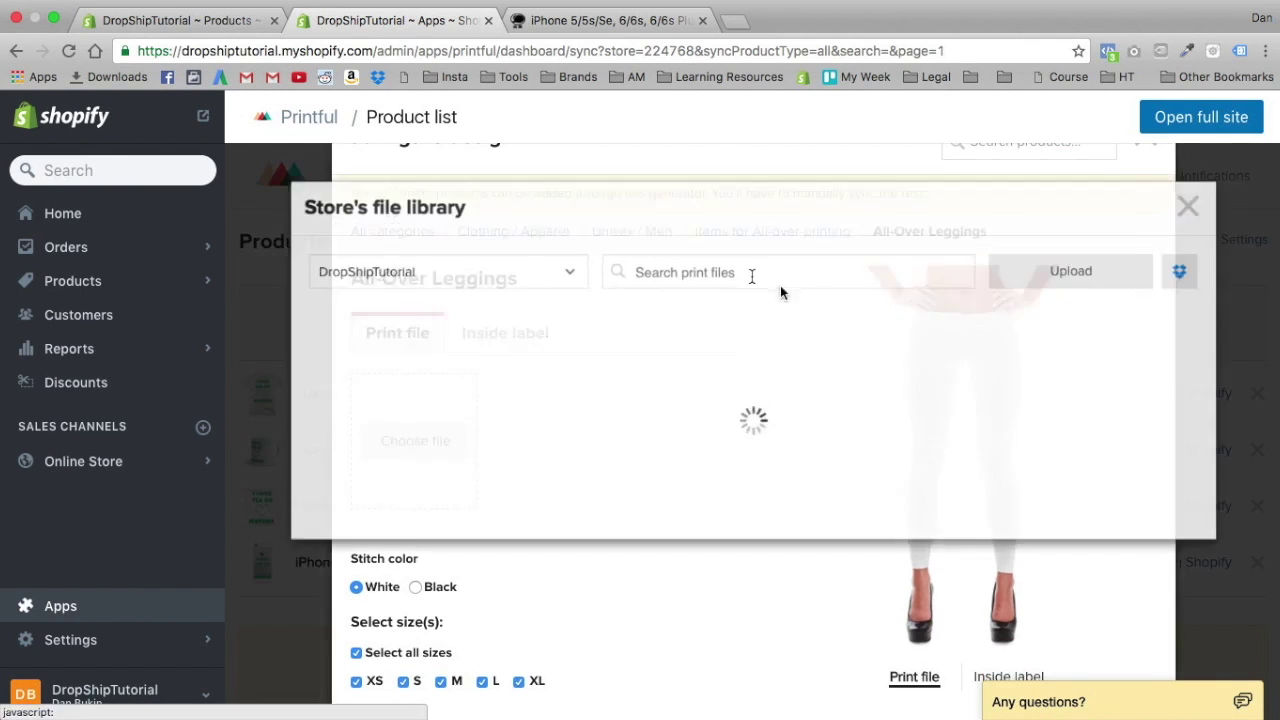
left_click(426, 380)
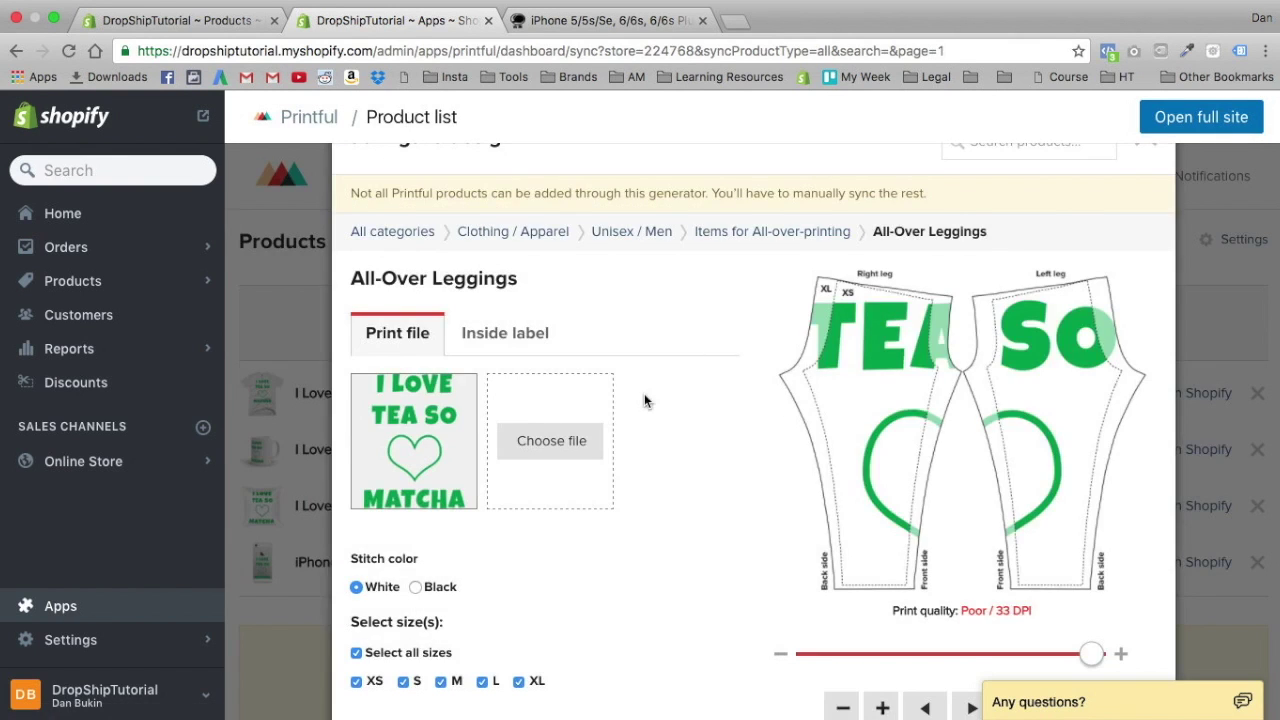
Step: Try to shrink the matcha design on the leggings template and reposition it so the full artwork fits across both legs
scroll(644, 393, "down", 2)
mouse_move(1089, 568)
left_mouse_down()
mouse_move(1030, 572)
mouse_move(1092, 570)
left_mouse_up()
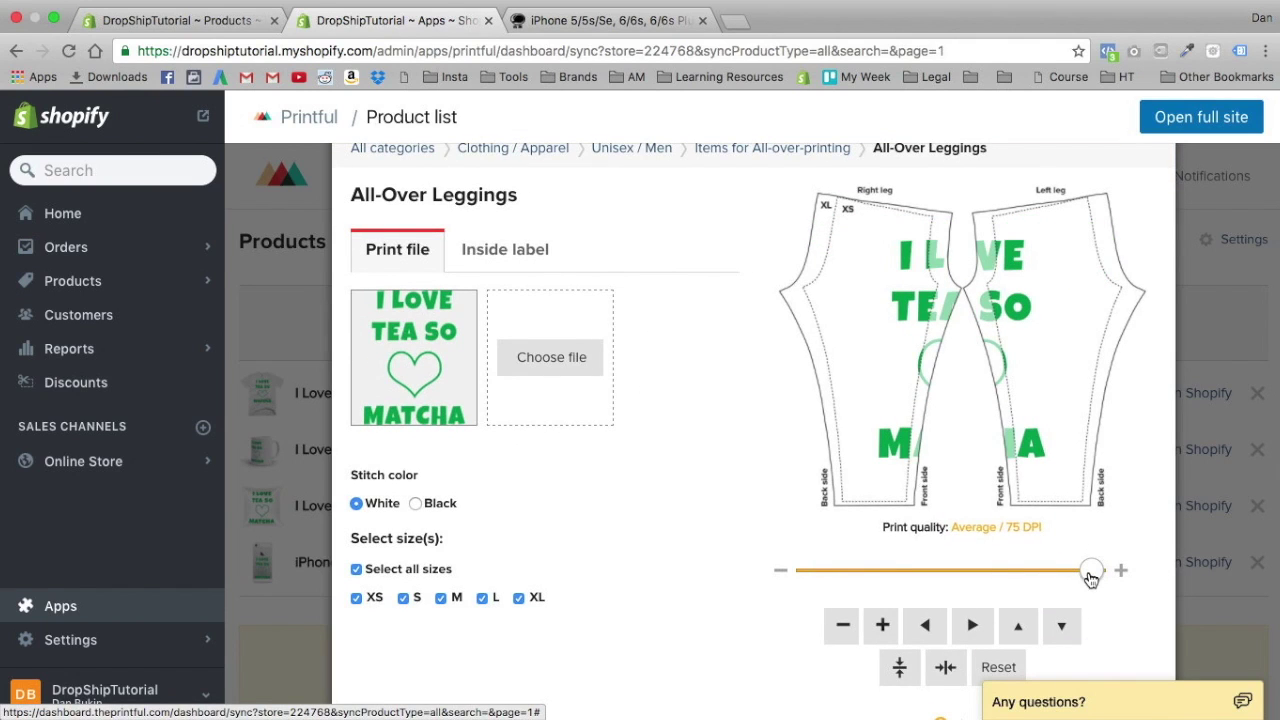
mouse_move(920, 420)
left_click_drag(878, 241, 802, 204)
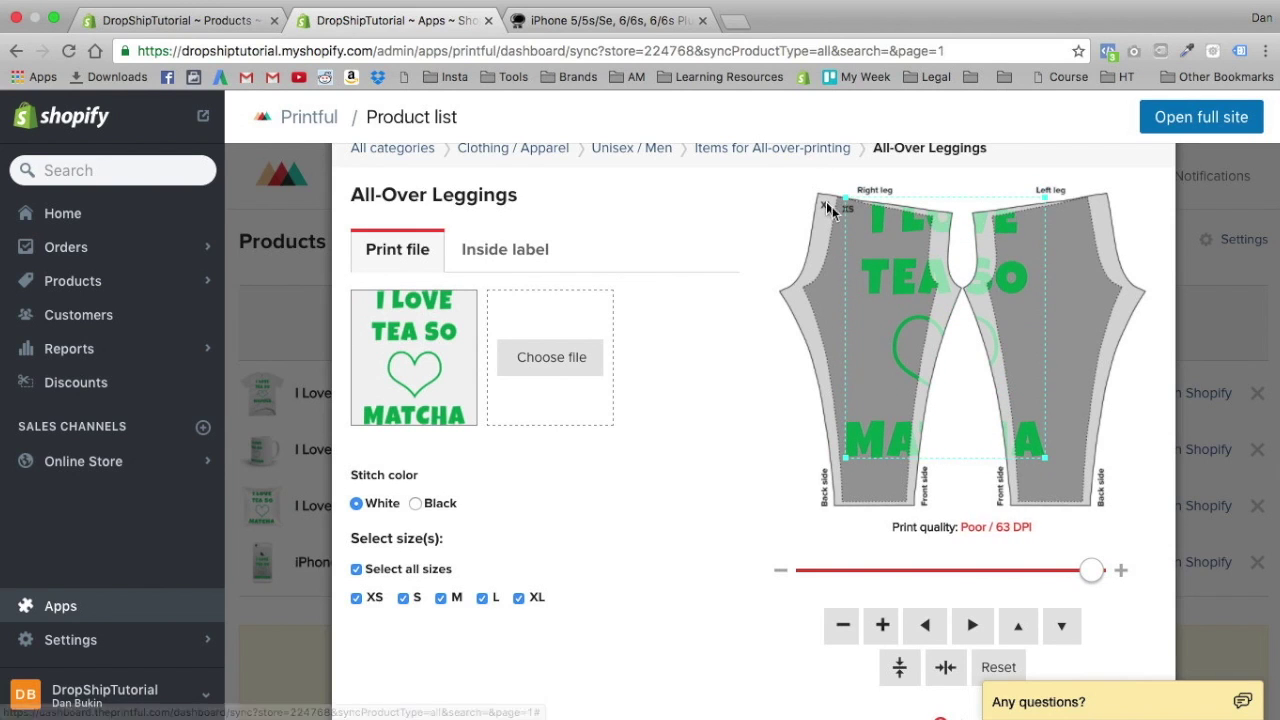
left_click_drag(927, 268, 944, 300)
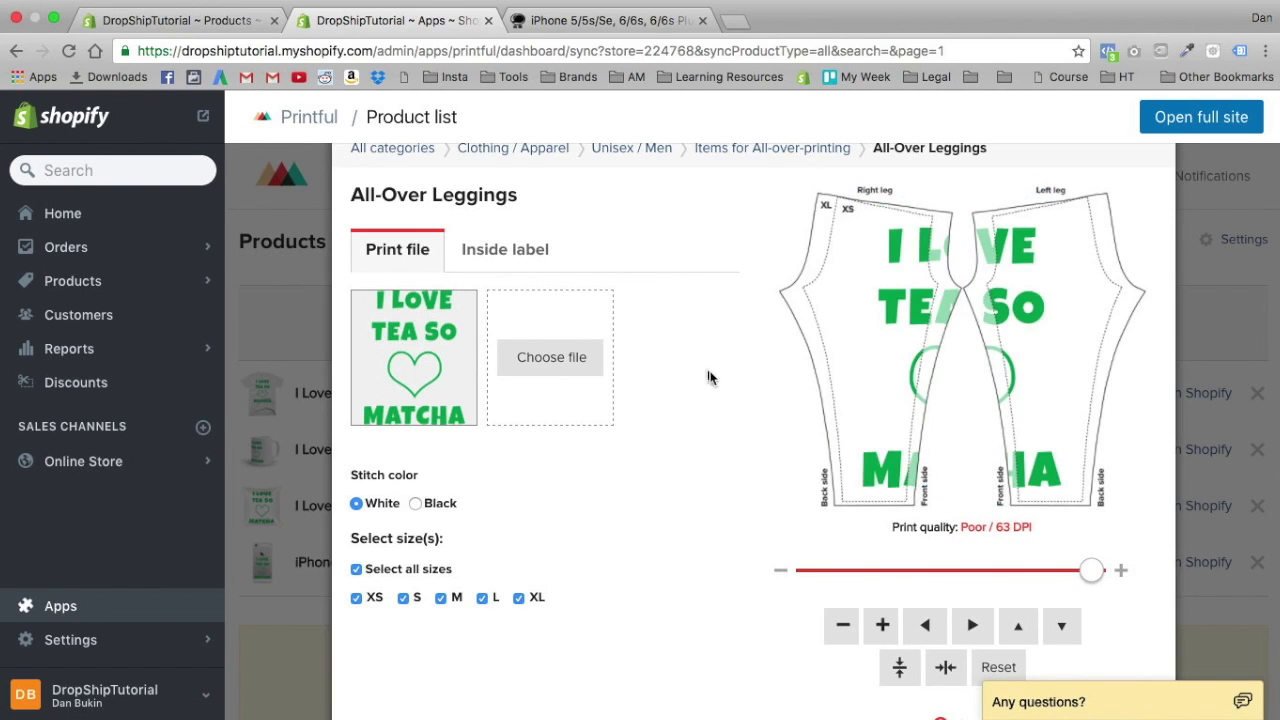
Step: Check the leggings' print file and inside label previews, and close the product setup without adding the leggings
scroll(720, 372, "down", 2)
scroll(704, 391, "up", 1)
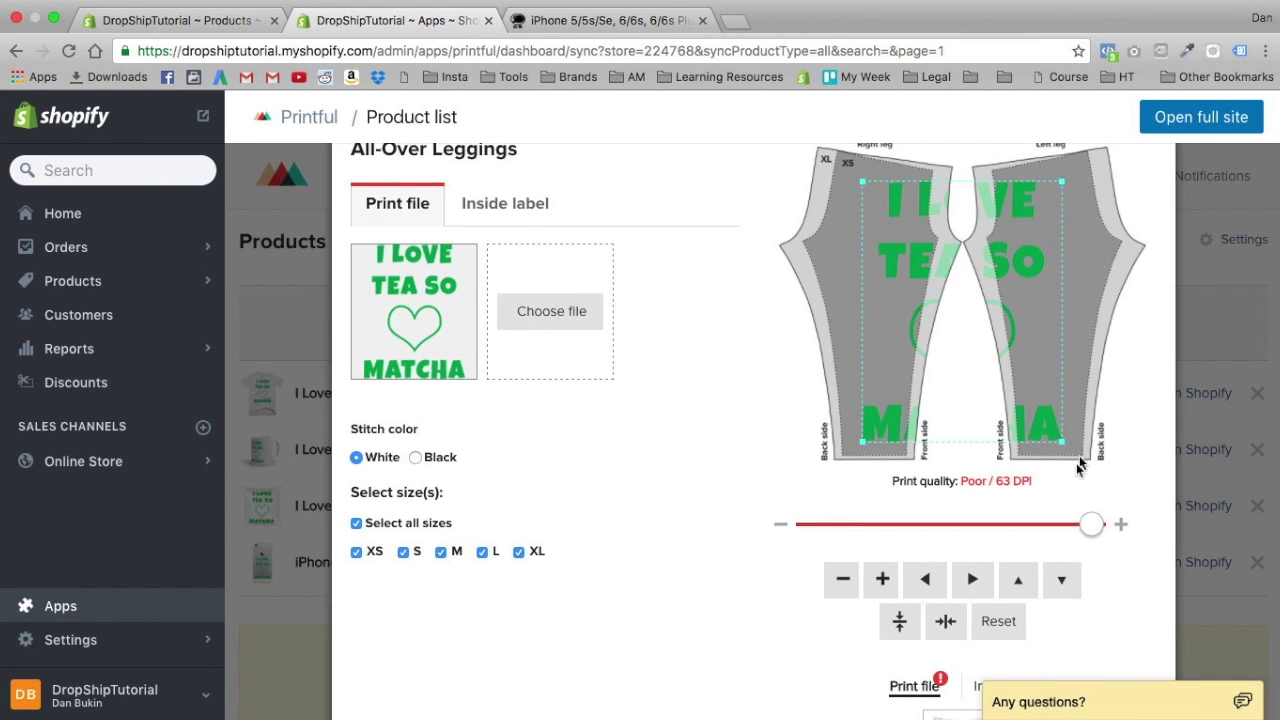
scroll(777, 349, "up", 3)
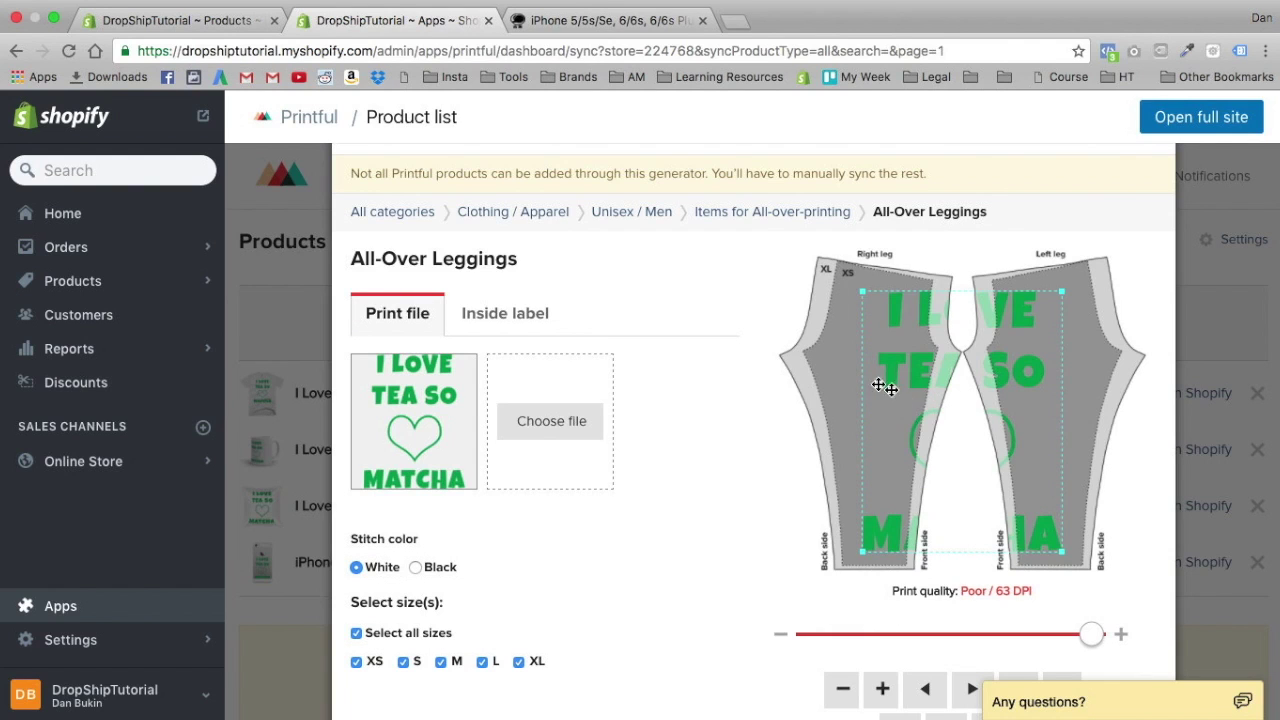
scroll(680, 557, "down", 5)
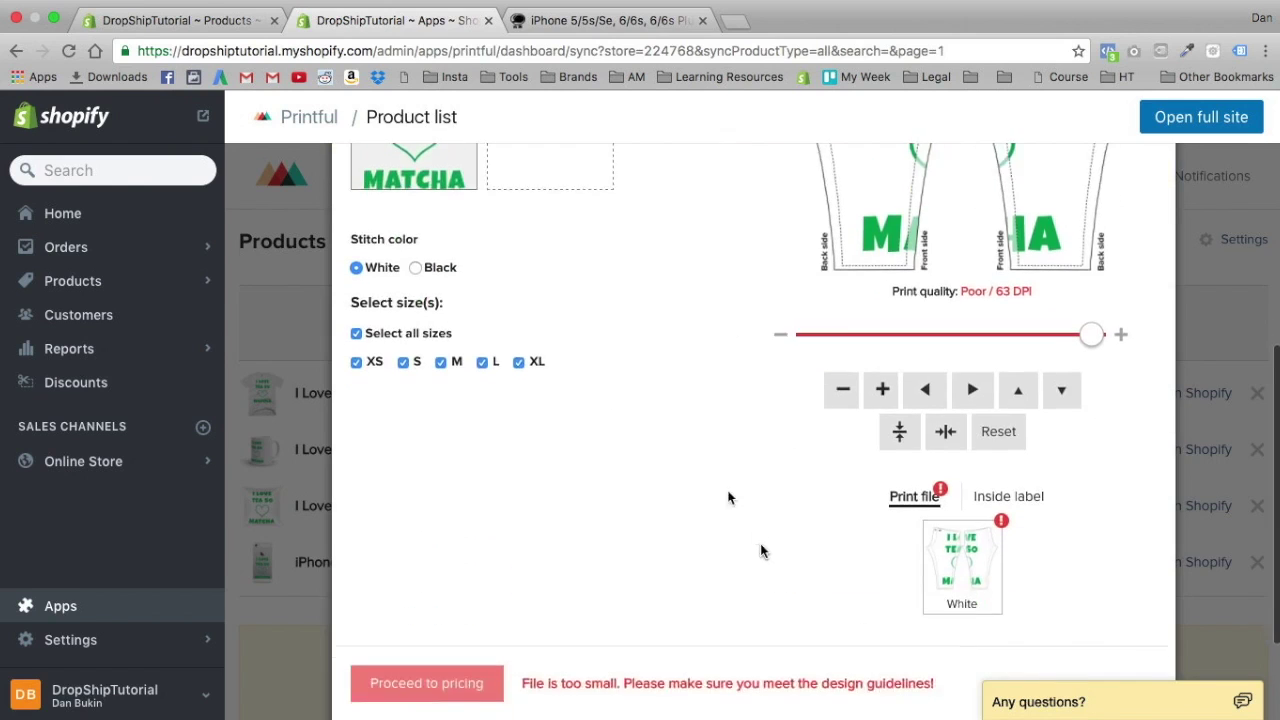
left_click(1008, 427)
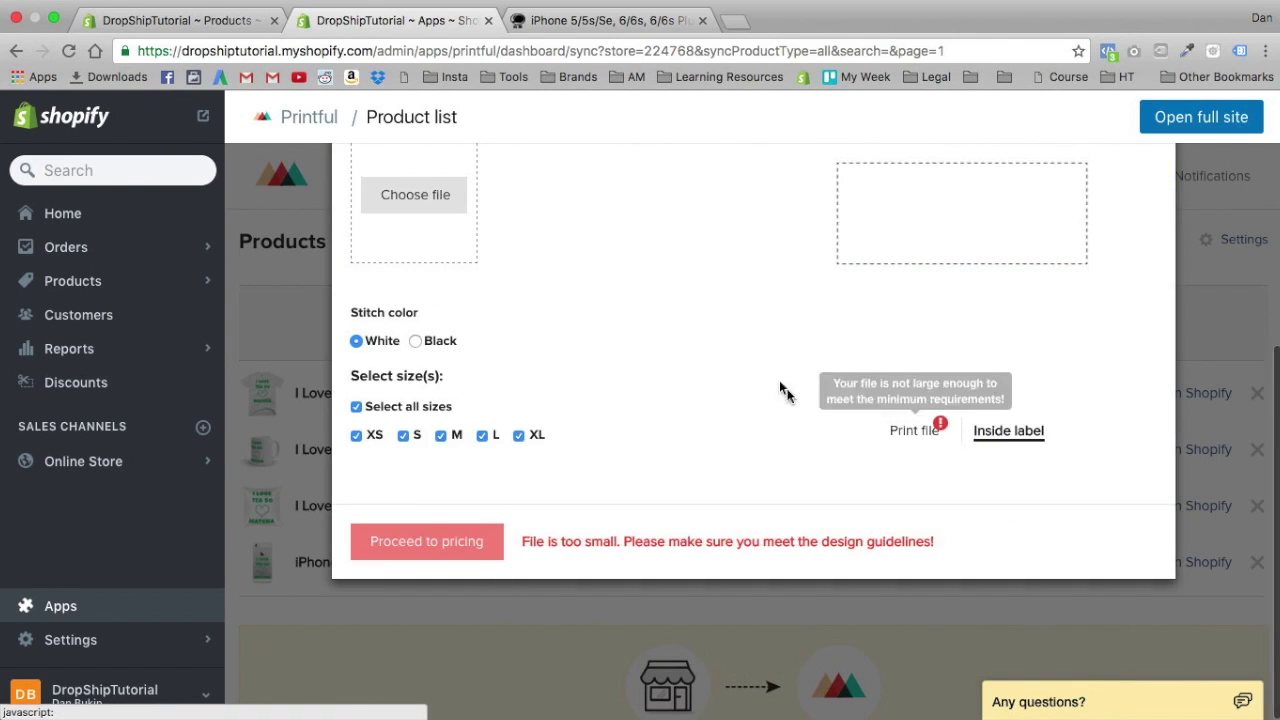
left_click(914, 590)
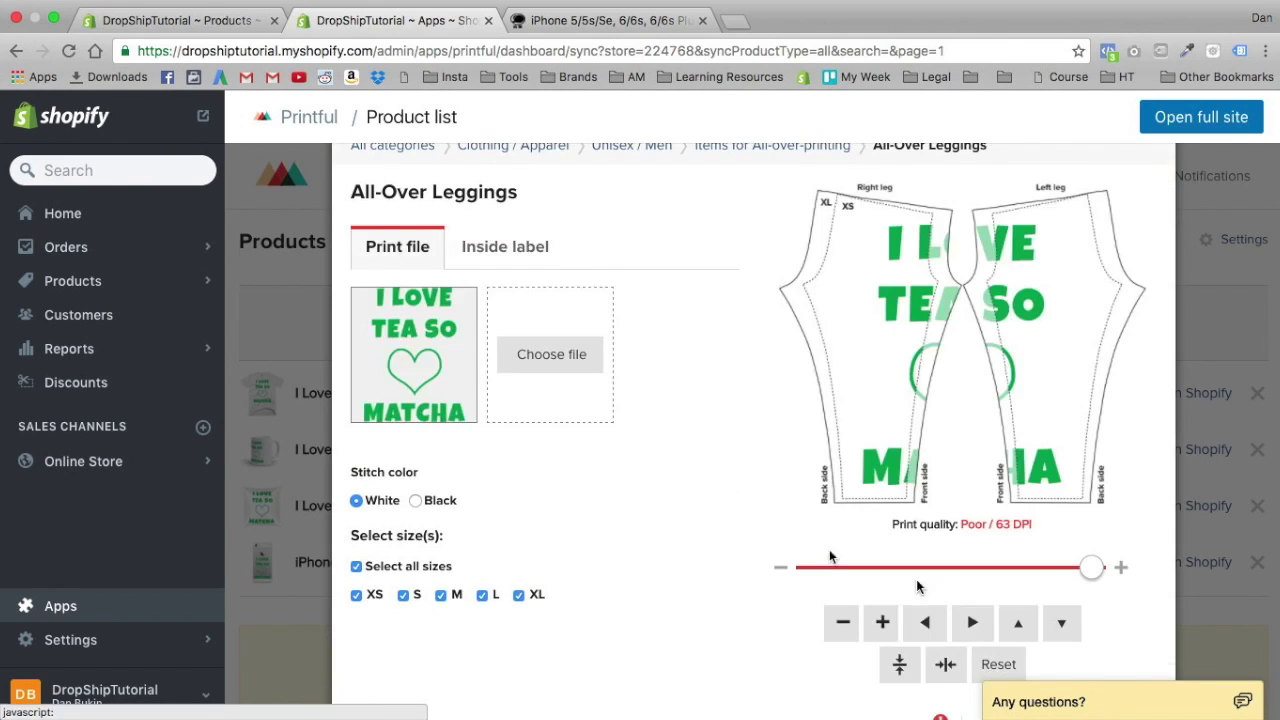
left_click(1142, 196)
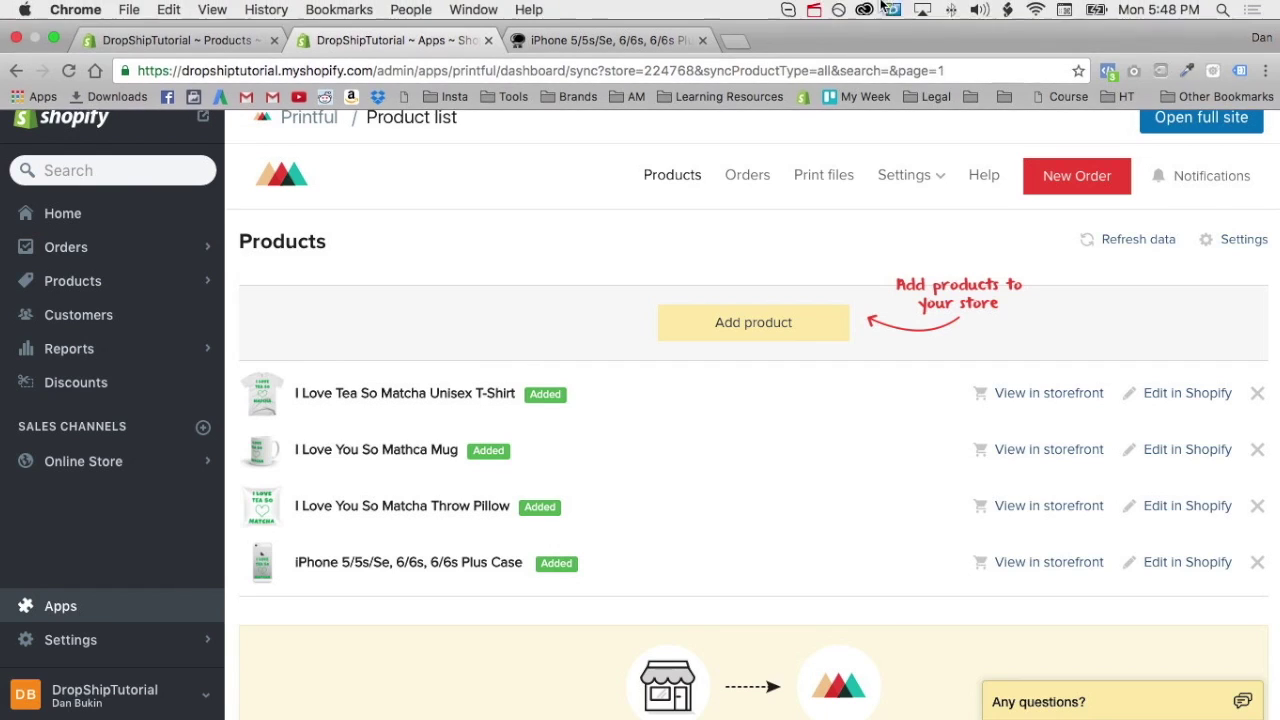
left_click(815, 10)
left_click(825, 80)
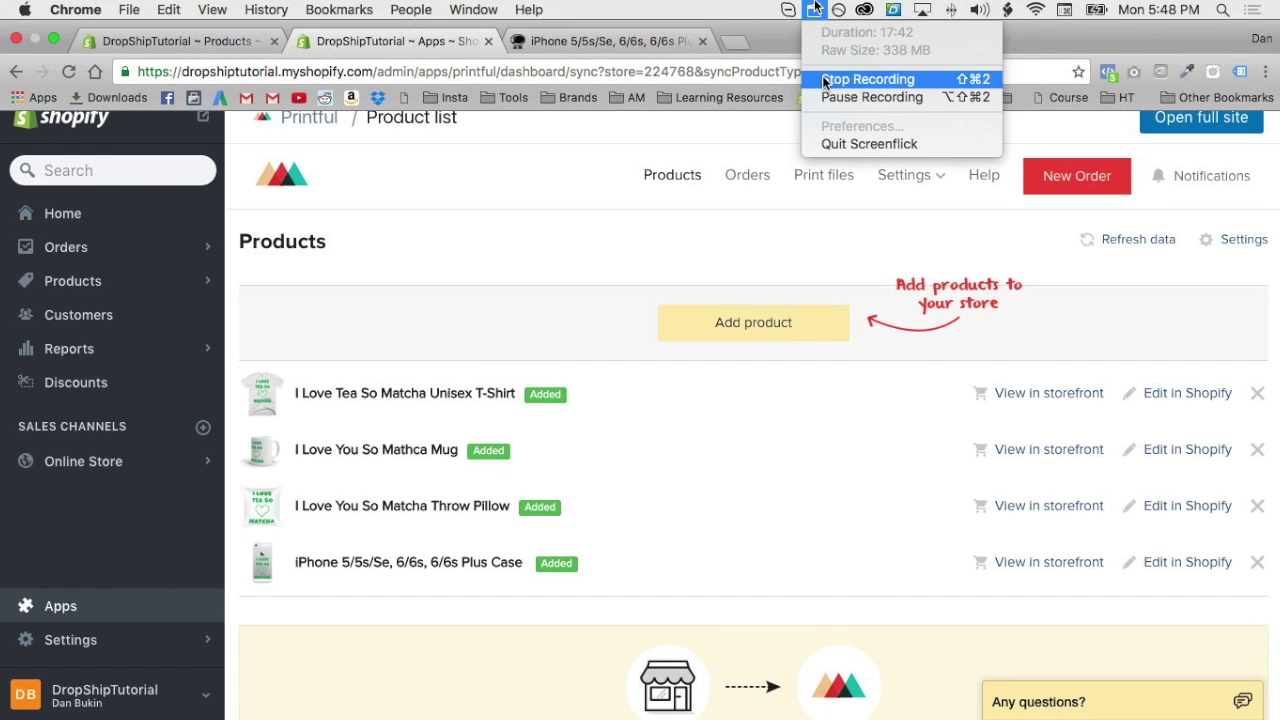